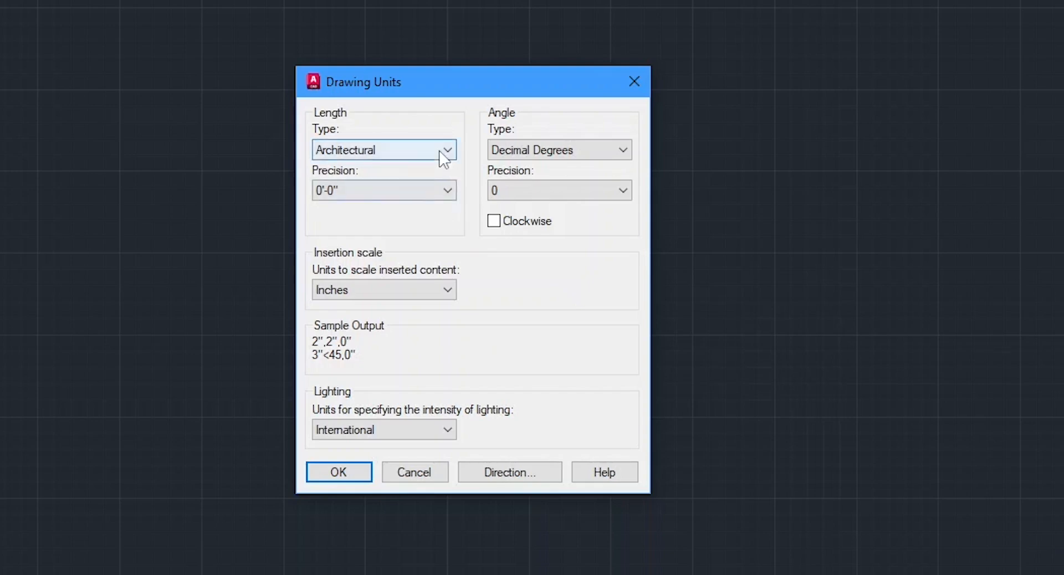
# Set the drawing units to decimal length and the insertion scale to millimeters.
pyautogui.click(465, 233)
pyautogui.click(387, 290)
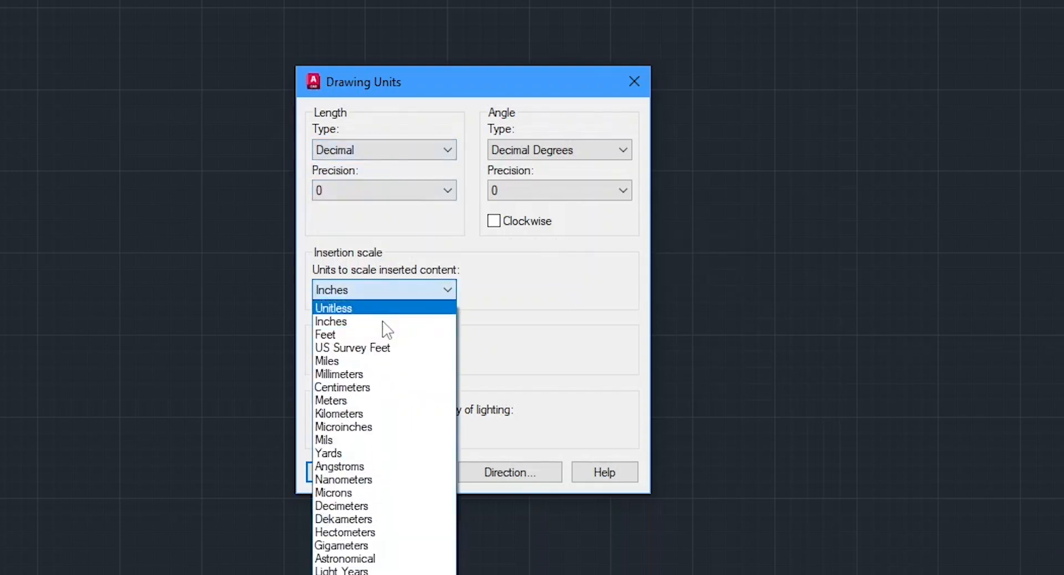
pyautogui.click(377, 371)
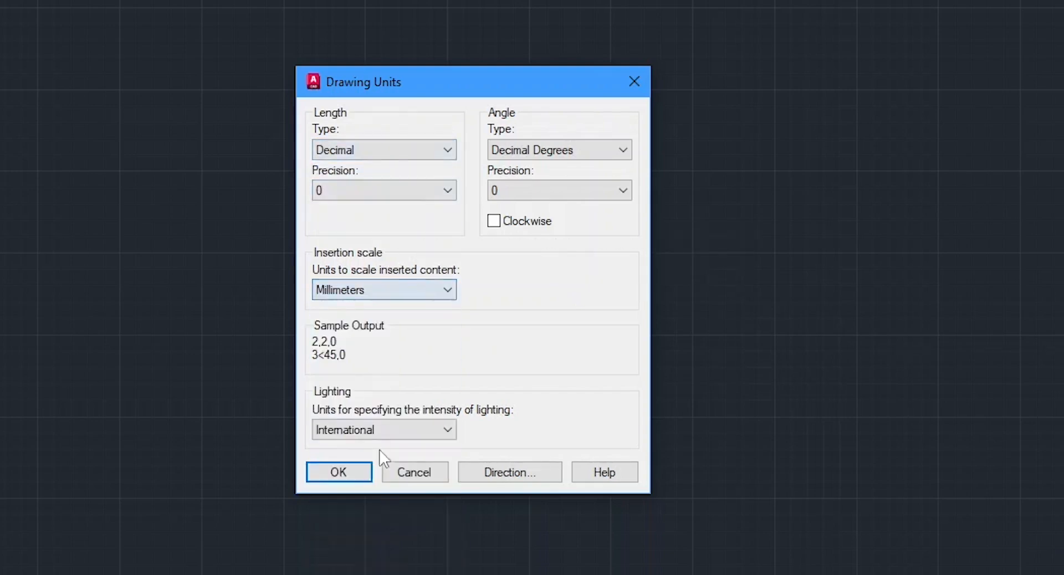
pyautogui.click(346, 476)
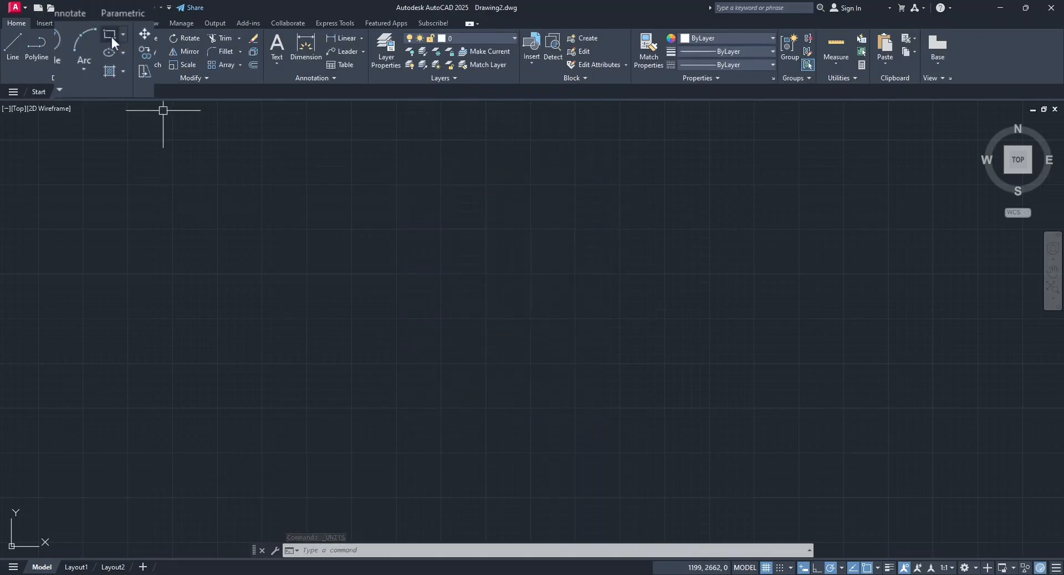
# Draw a rectangle 10000 mm wide and 8000 mm high for the inner outline of the floor plan.
pyautogui.click(111, 36)
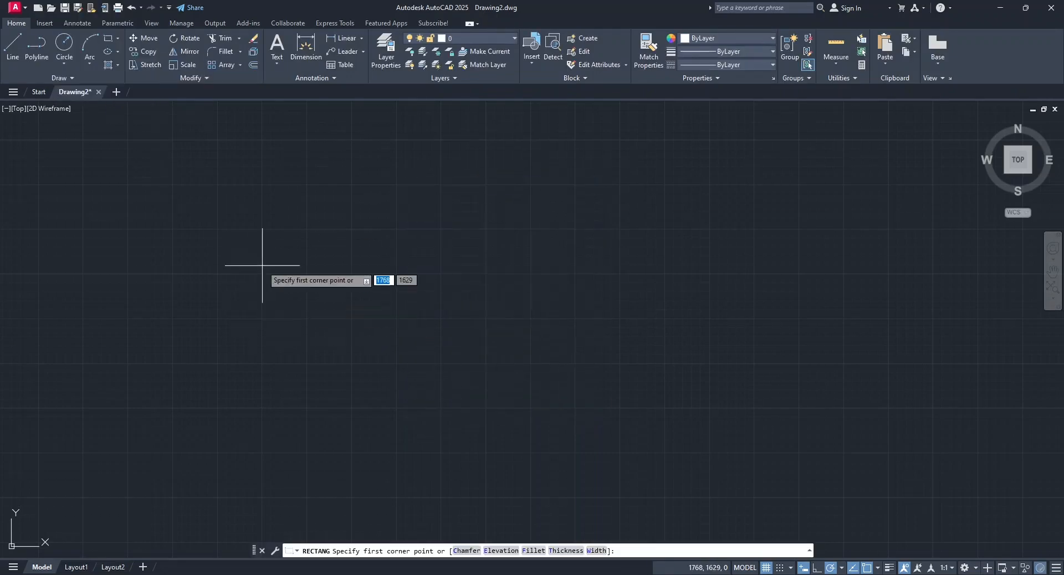
pyautogui.click(274, 181)
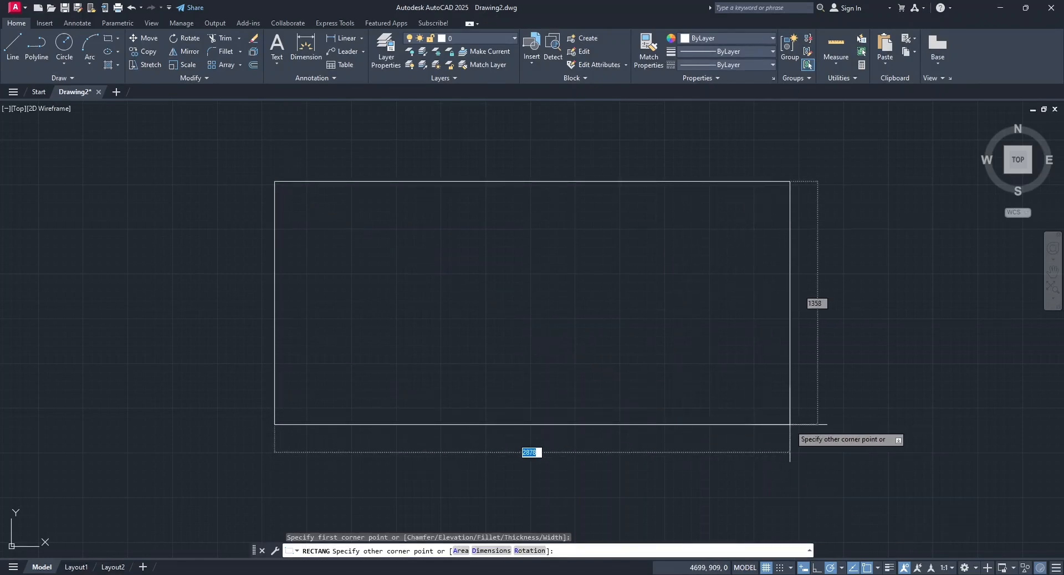
pyautogui.write('1')
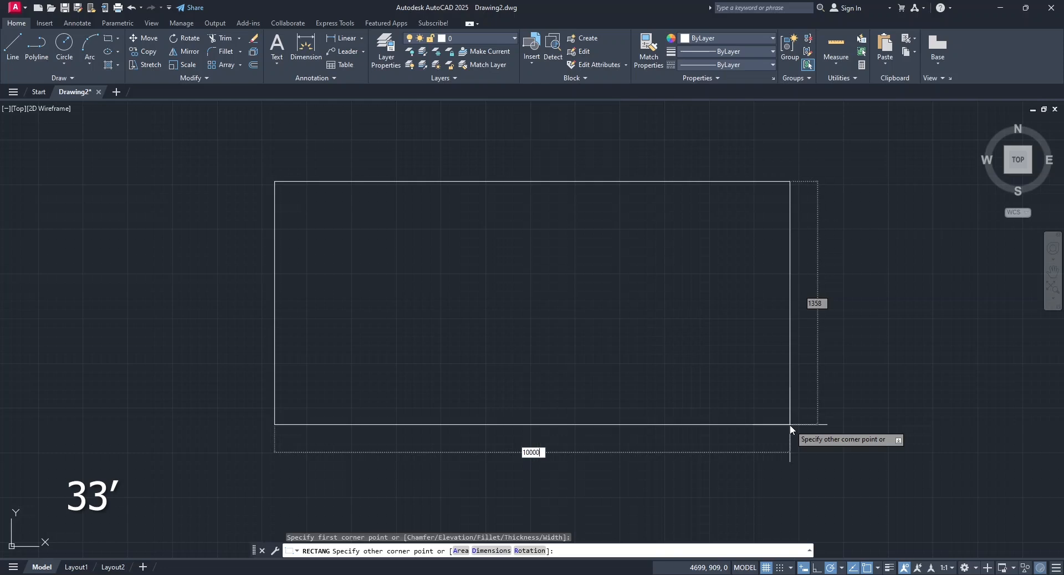
pyautogui.write('0000')
pyautogui.press('Tab')
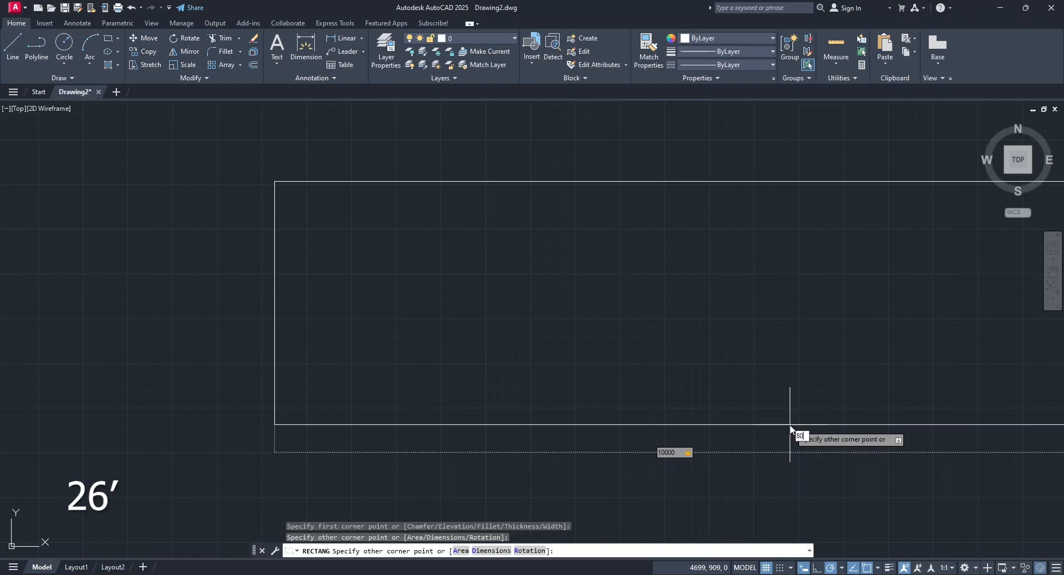
pyautogui.press('Return')
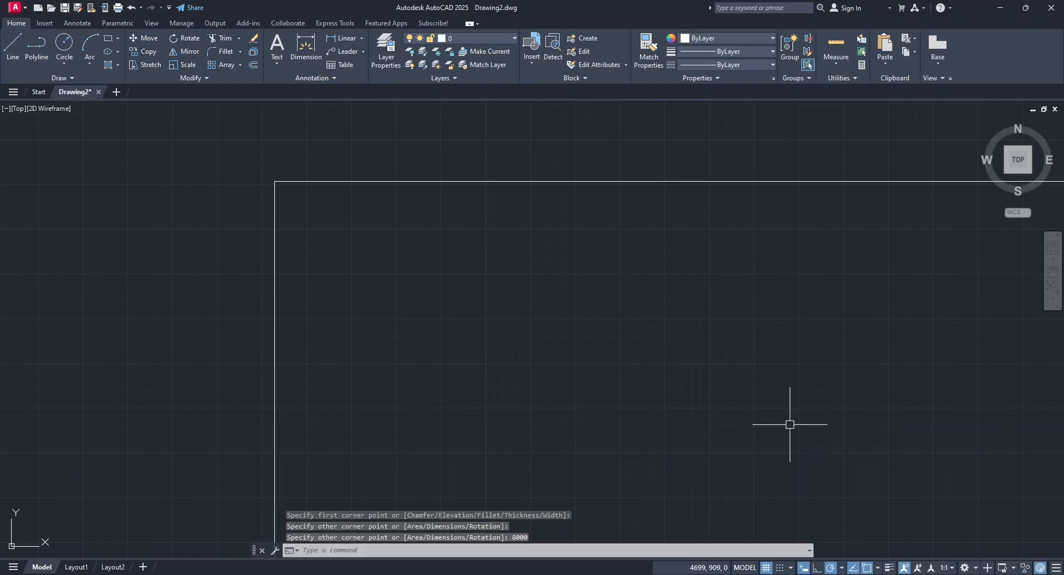
pyautogui.scroll(-4, 733, 432)
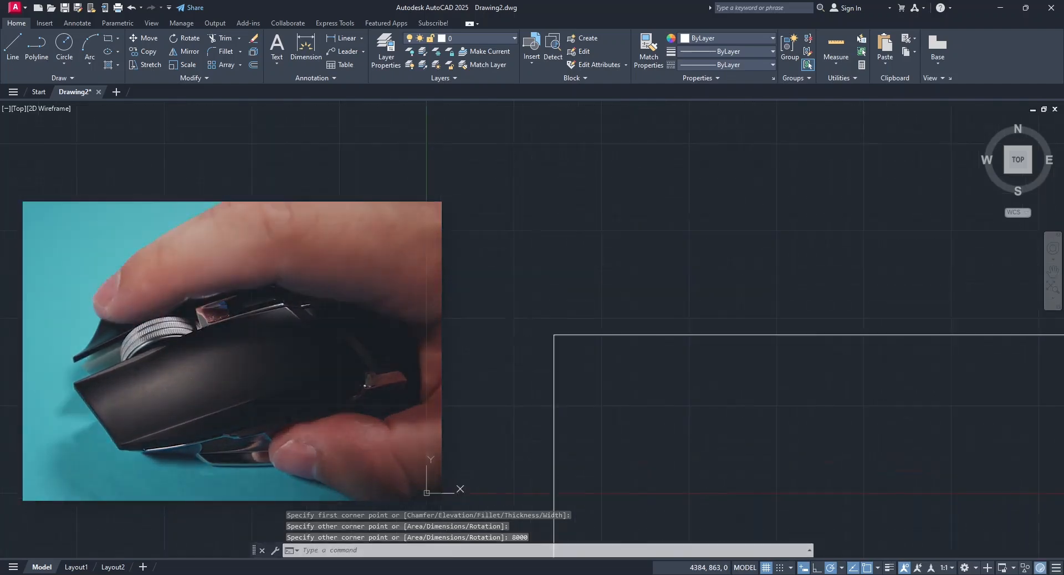
pyautogui.moveTo(886, 461)
pyautogui.mouseDown(button='middle')
pyautogui.moveTo(759, 341)
pyautogui.moveTo(763, 204)
pyautogui.mouseUp(button='middle')
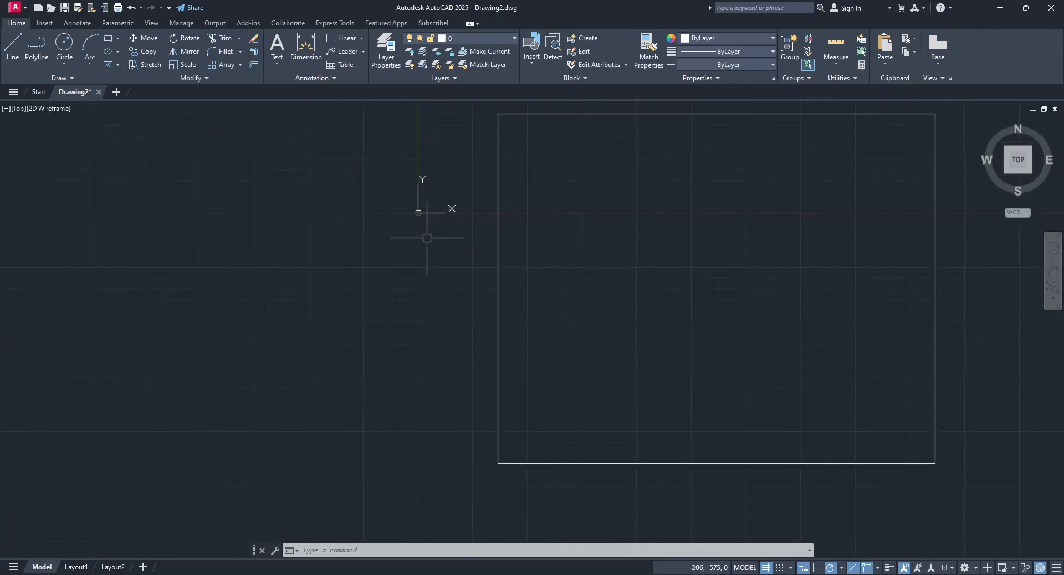
# Set the UCS icon to Noorigin so it is not displayed at the drawing's origin.
pyautogui.write('Ucs')
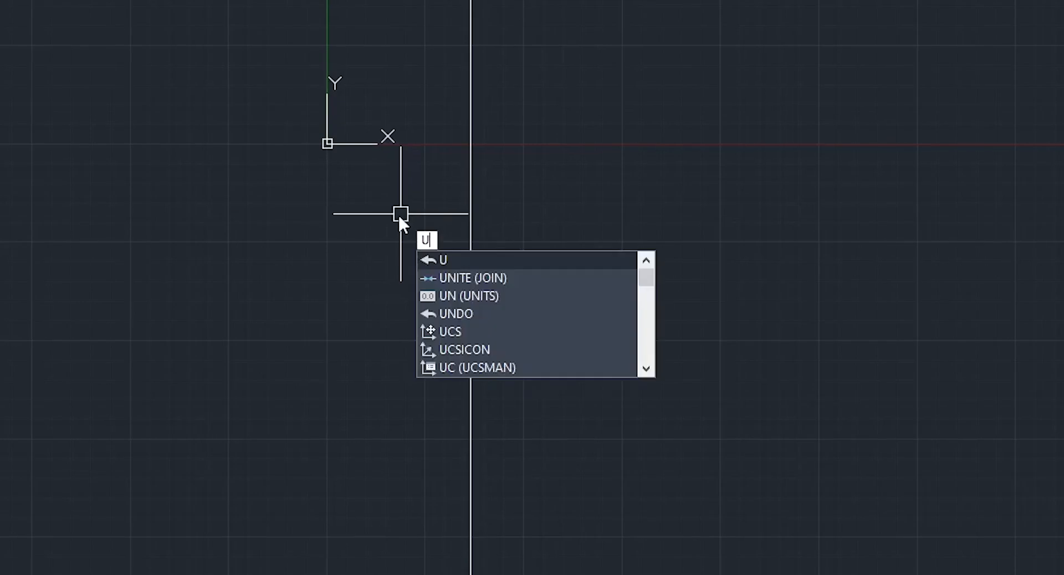
pyautogui.click(472, 259)
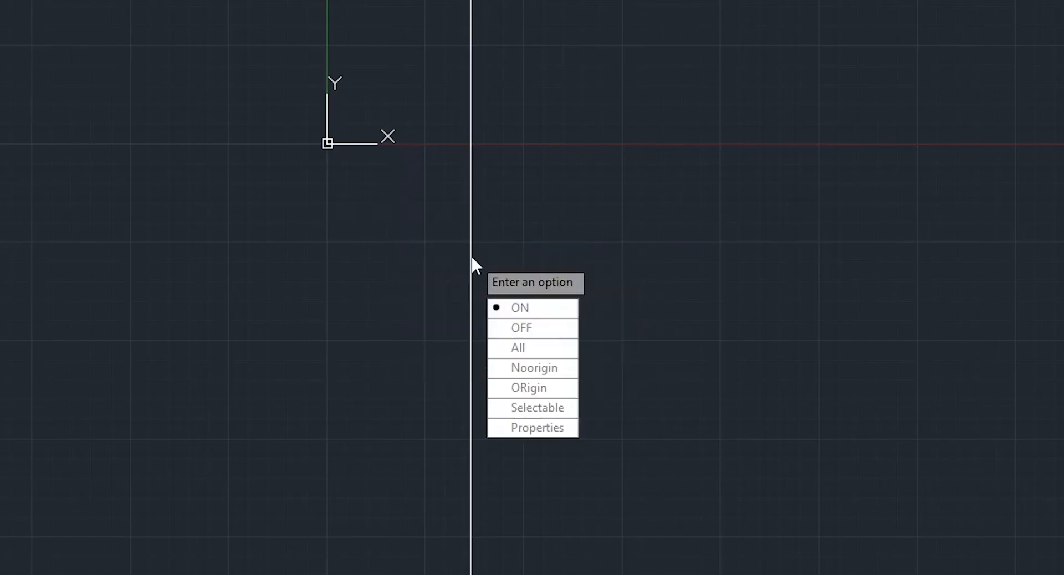
pyautogui.click(529, 369)
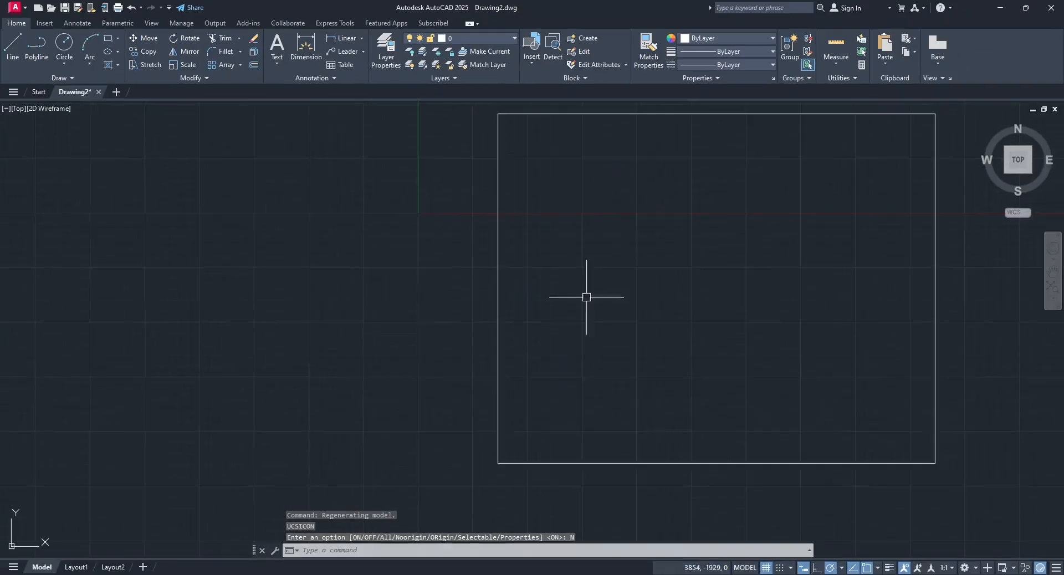
pyautogui.moveTo(719, 308); pyautogui.dragTo(643, 338, button='middle')
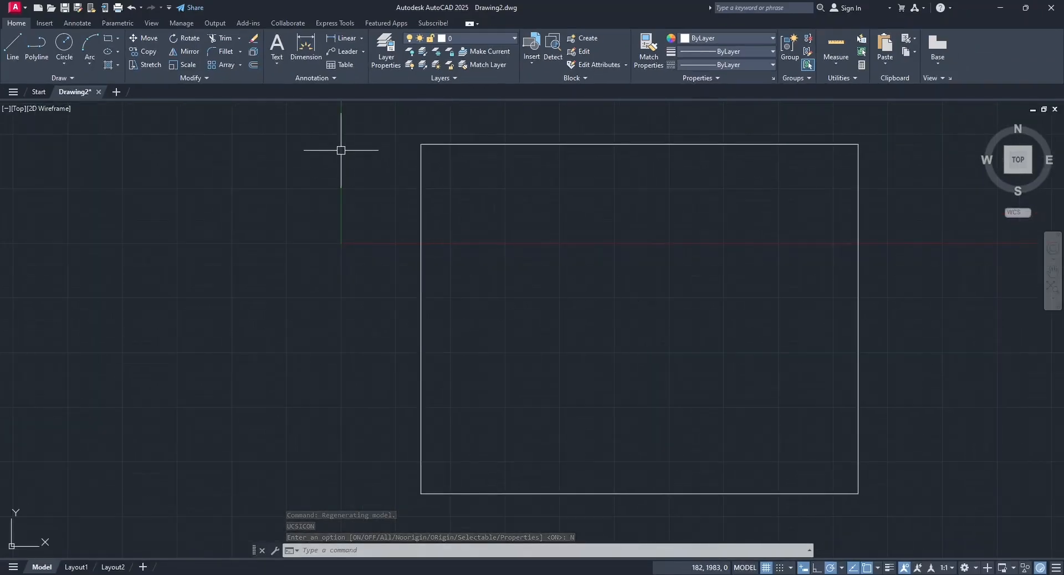
# Offset the rectangle 230 mm outward to form the outer wall thickness.
pyautogui.click(254, 66)
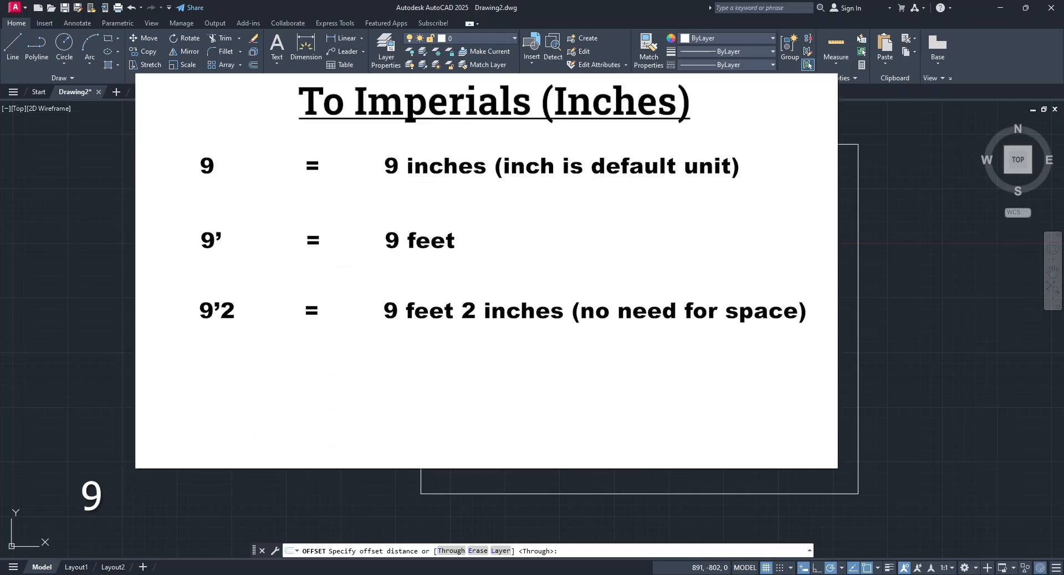
pyautogui.write('230')
pyautogui.press('Return')
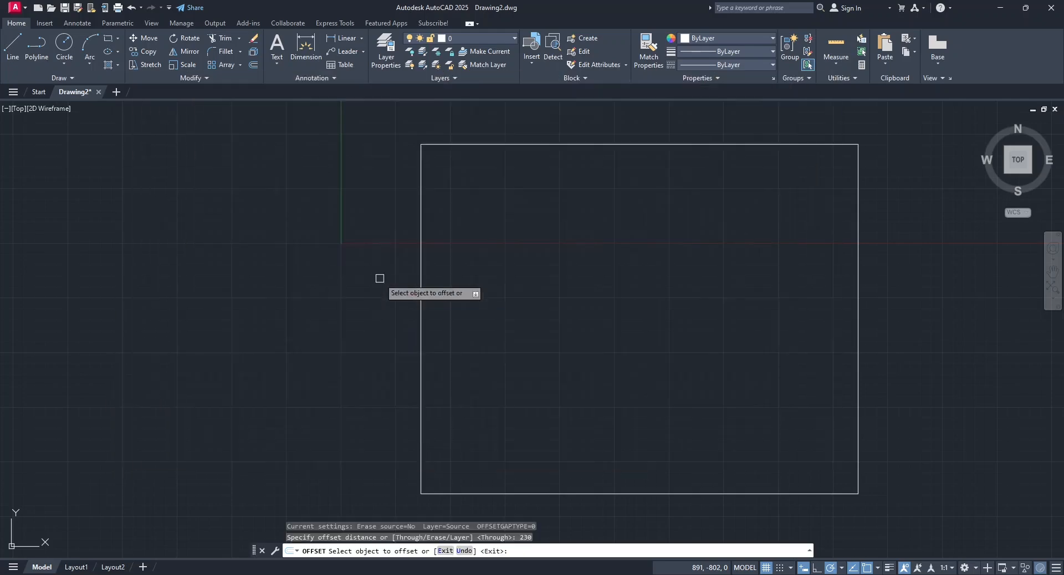
pyautogui.click(420, 285)
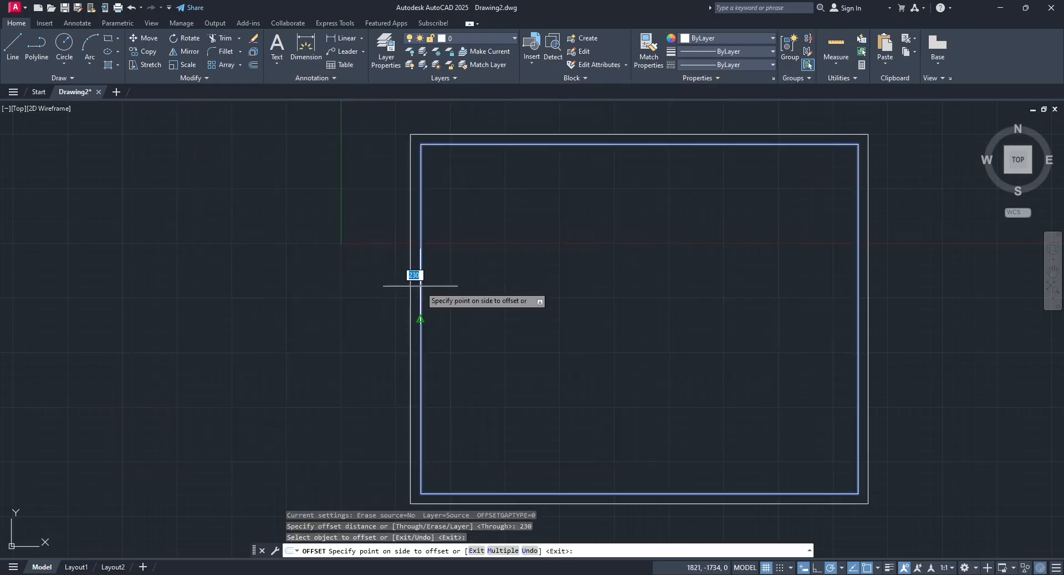
pyautogui.click(338, 279)
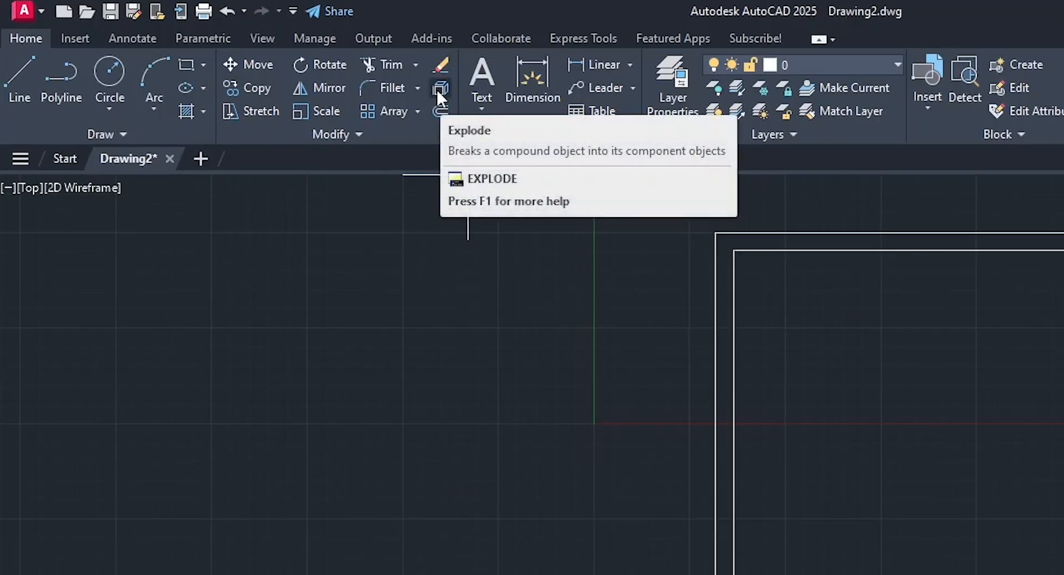
# Explode the inner rectangle into separate lines and check how the inner and outer outlines select.
pyautogui.click(437, 89)
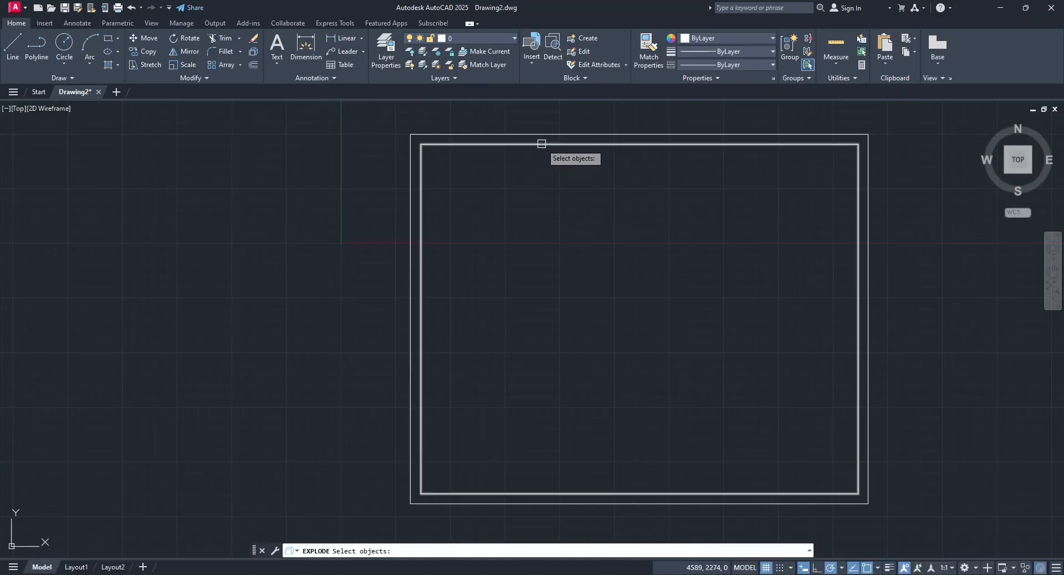
pyautogui.click(542, 143)
pyautogui.press('Return')
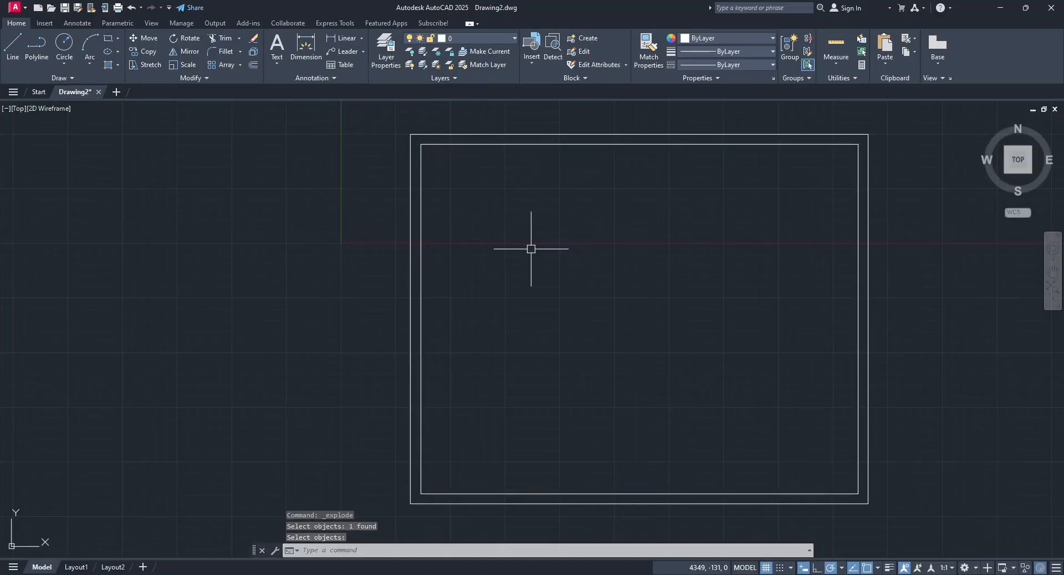
pyautogui.click(537, 144)
pyautogui.press('Escape')
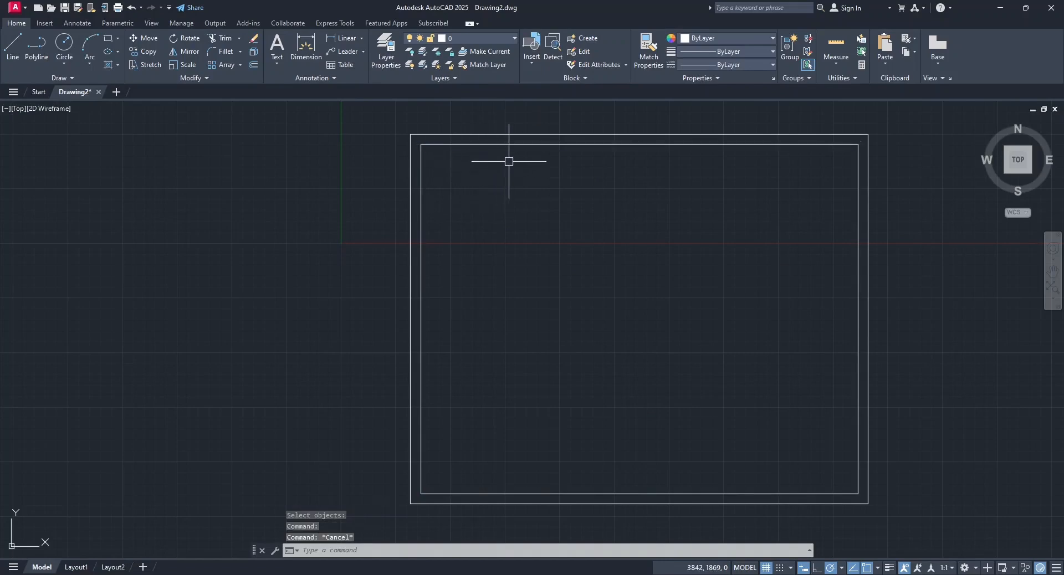
pyautogui.click(533, 136)
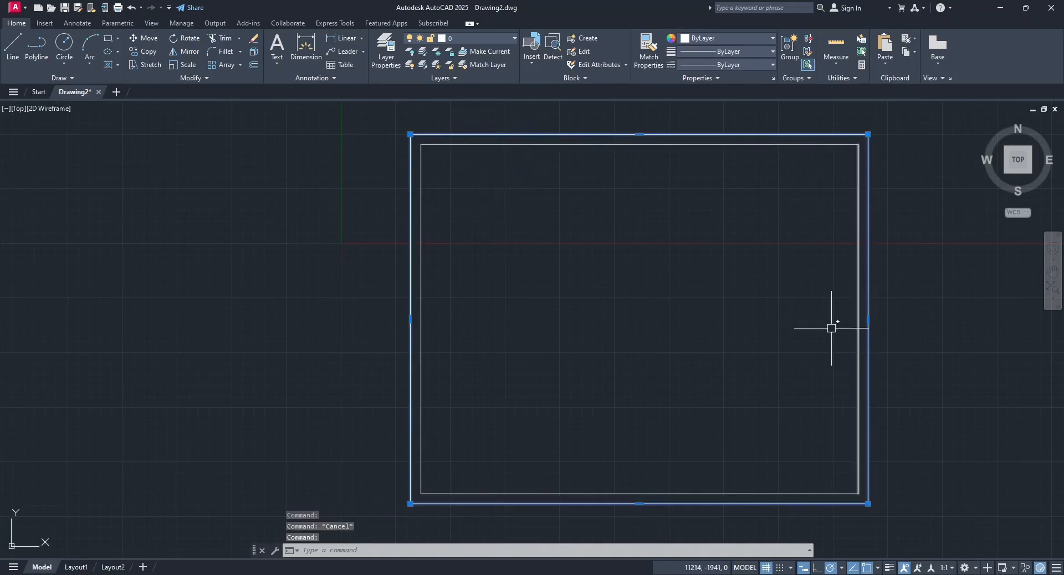
pyautogui.press('Escape')
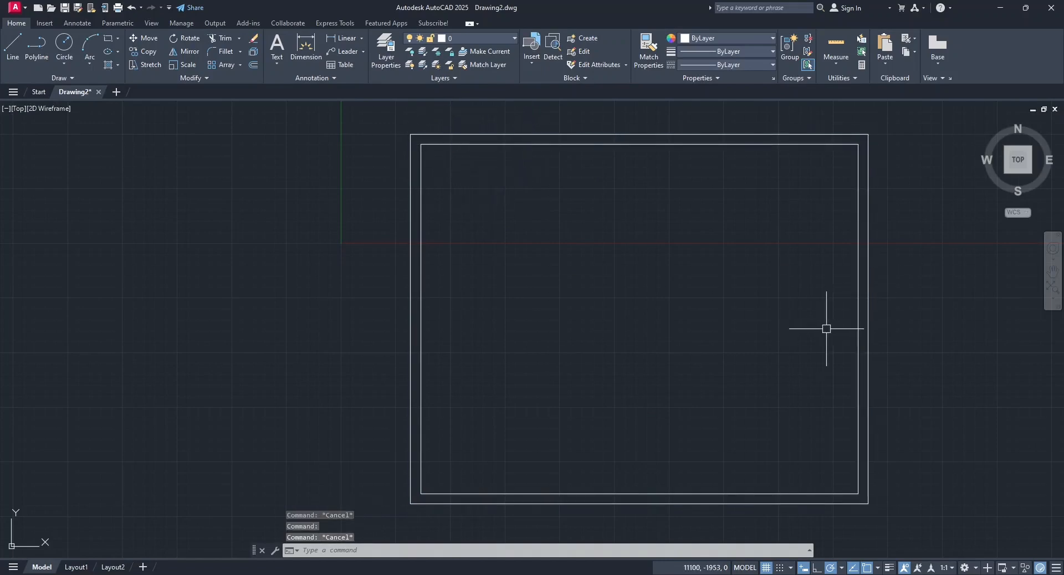
# Offset the inner right wall line with the Through option to the midpoint of the inner top wall line.
pyautogui.click(254, 65)
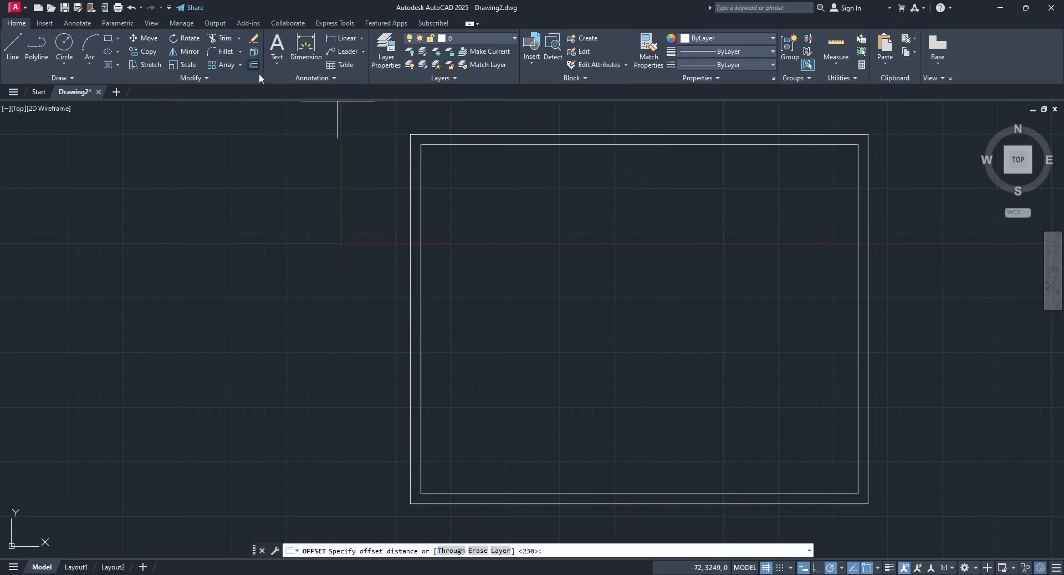
pyautogui.click(457, 554)
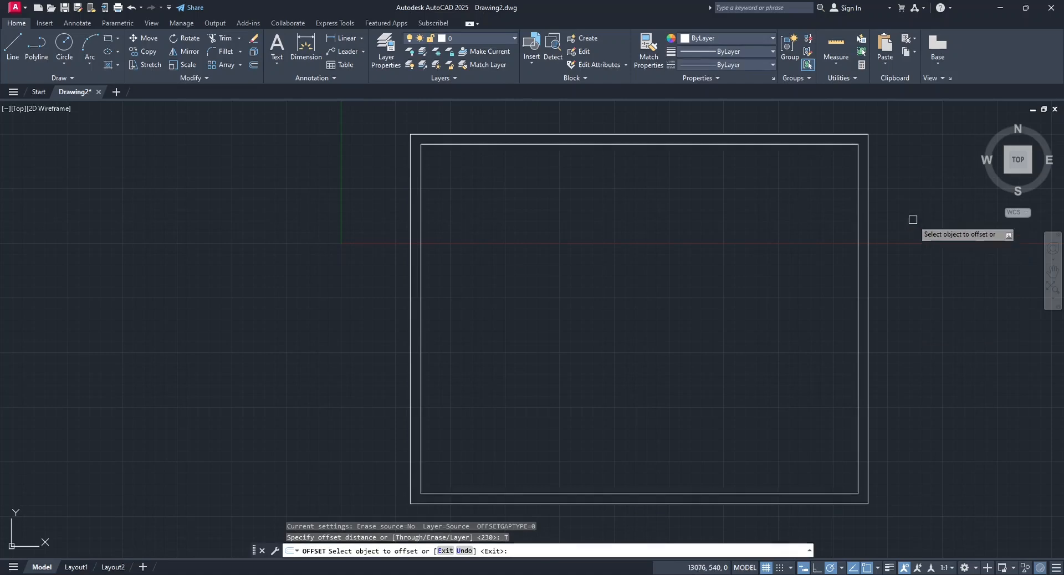
pyautogui.click(857, 167)
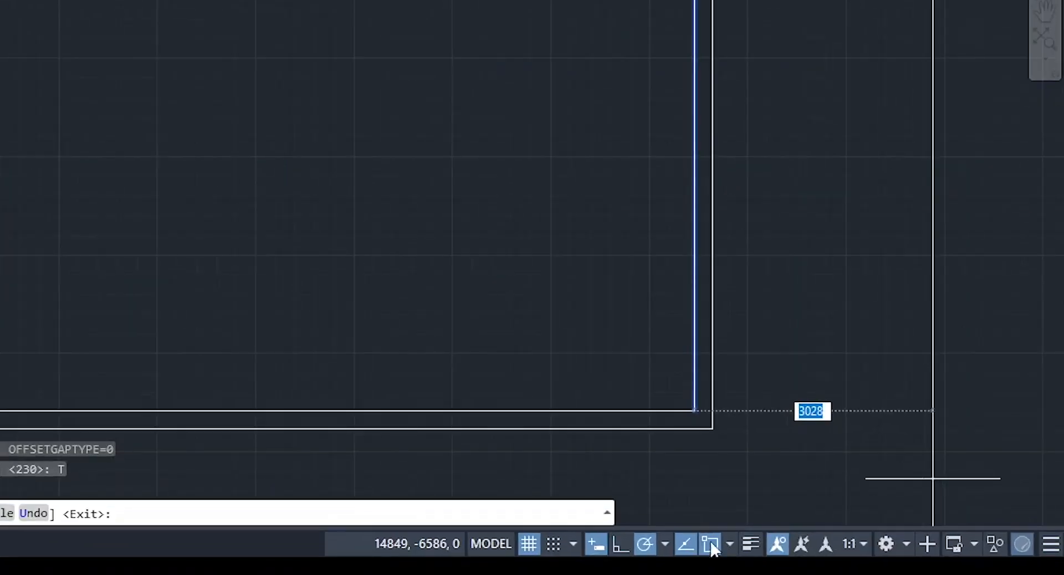
pyautogui.click(730, 538)
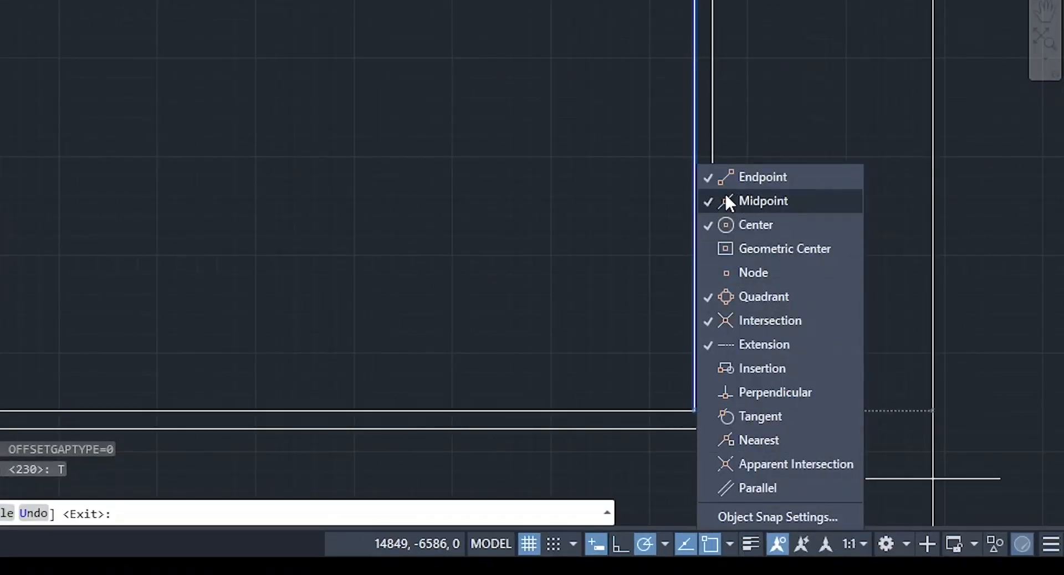
pyautogui.click(624, 203)
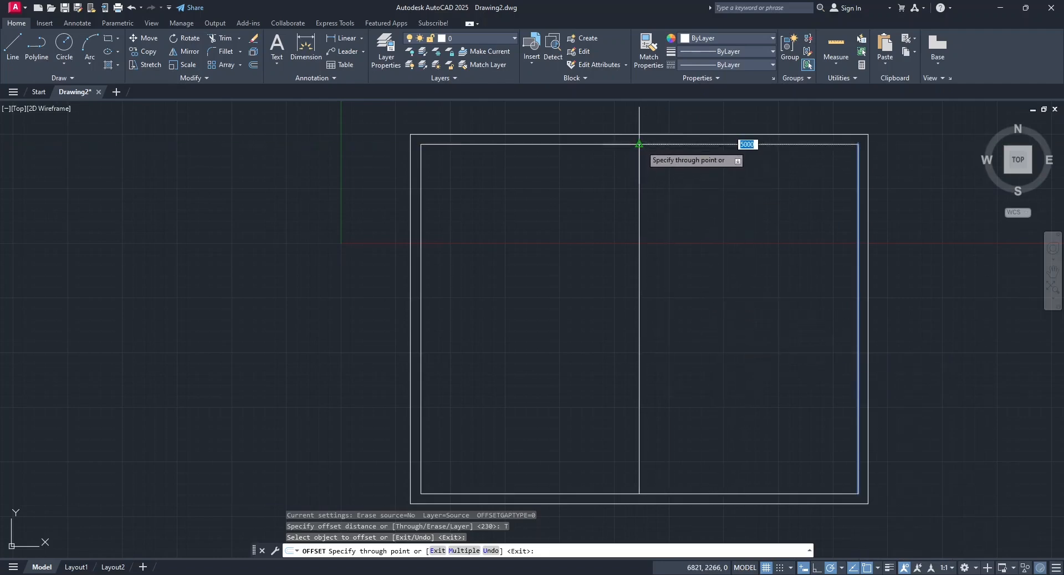
pyautogui.click(644, 145)
# Offset the vertical centre line 1200 mm to the left and 1200 mm to the right.
pyautogui.click(639, 230)
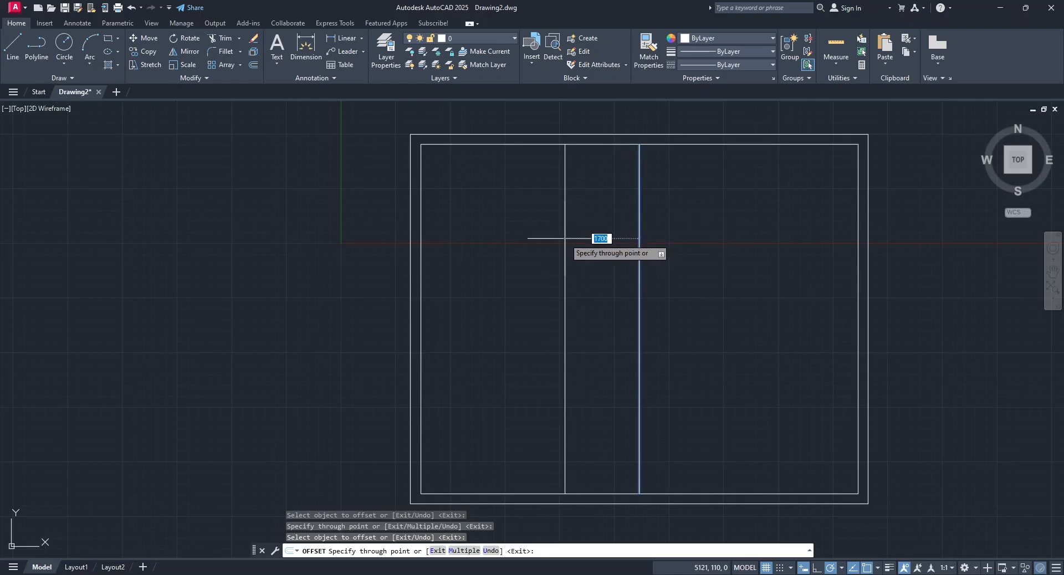
pyautogui.write('12')
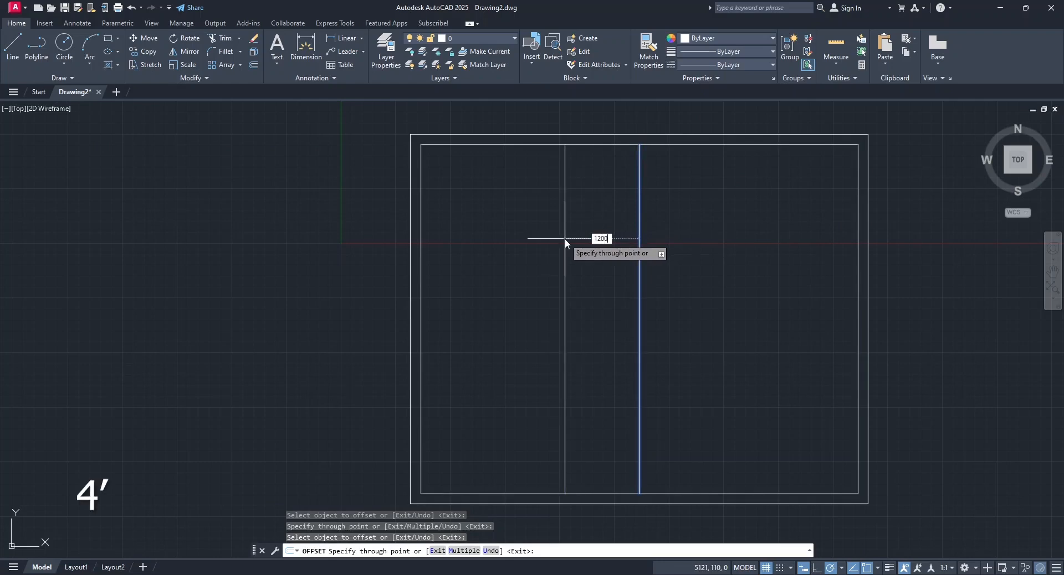
pyautogui.press('Return')
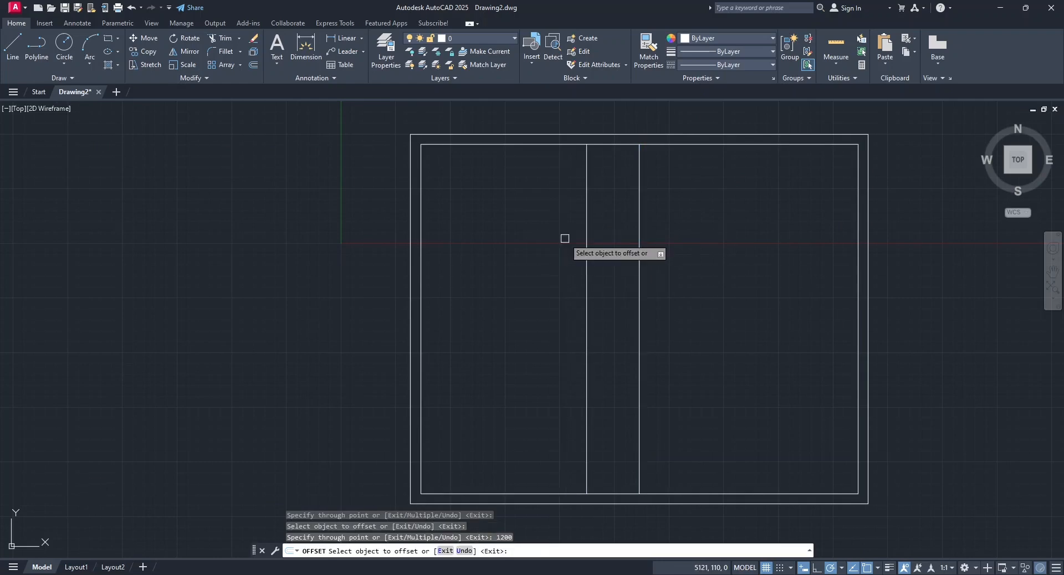
pyautogui.click(639, 242)
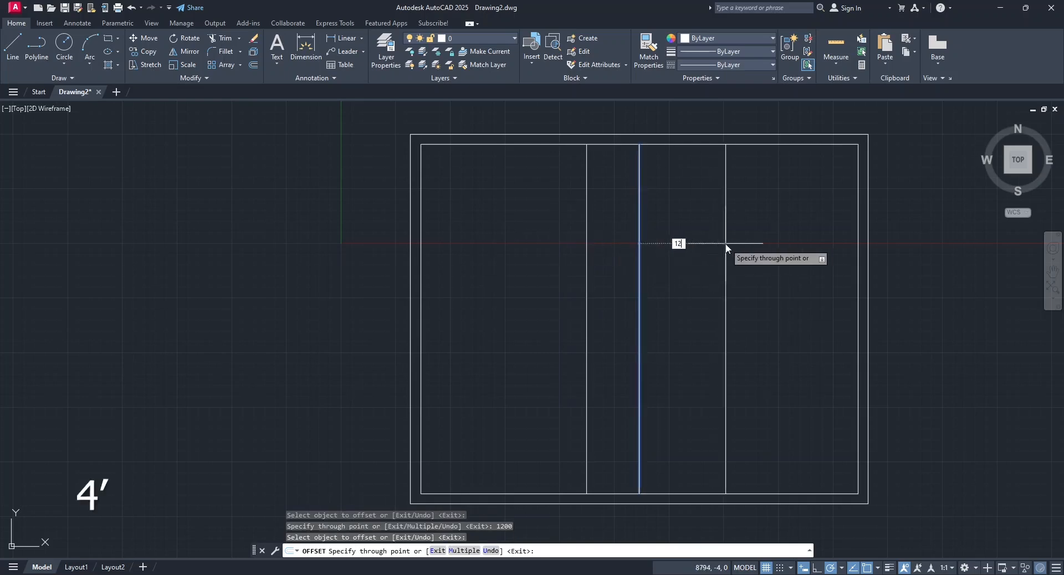
pyautogui.write('1200')
pyautogui.press('Return')
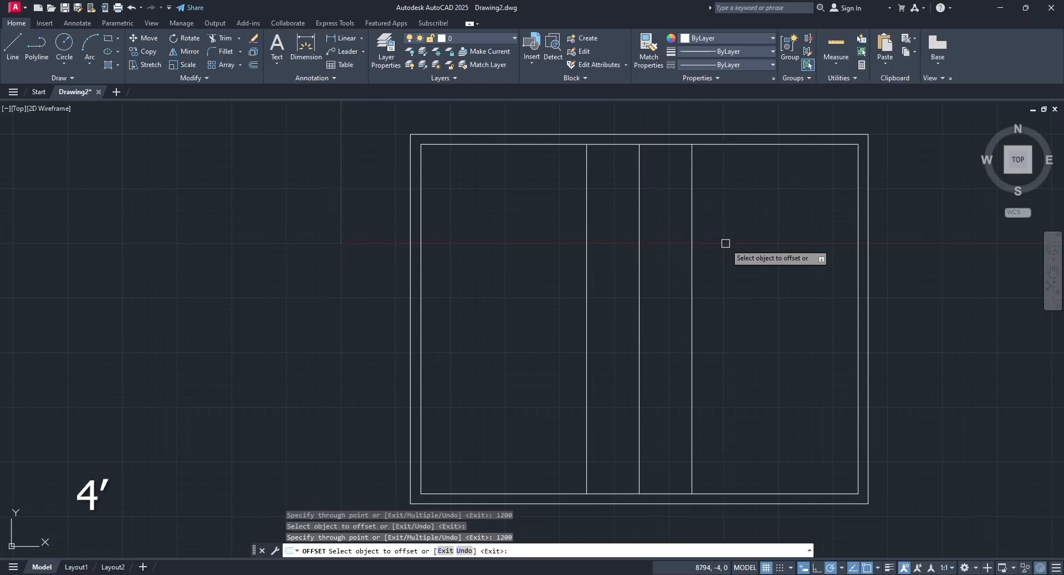
# Offset the left interior vertical line 230 mm to the left and the right interior vertical line 230 mm to the right.
pyautogui.click(586, 234)
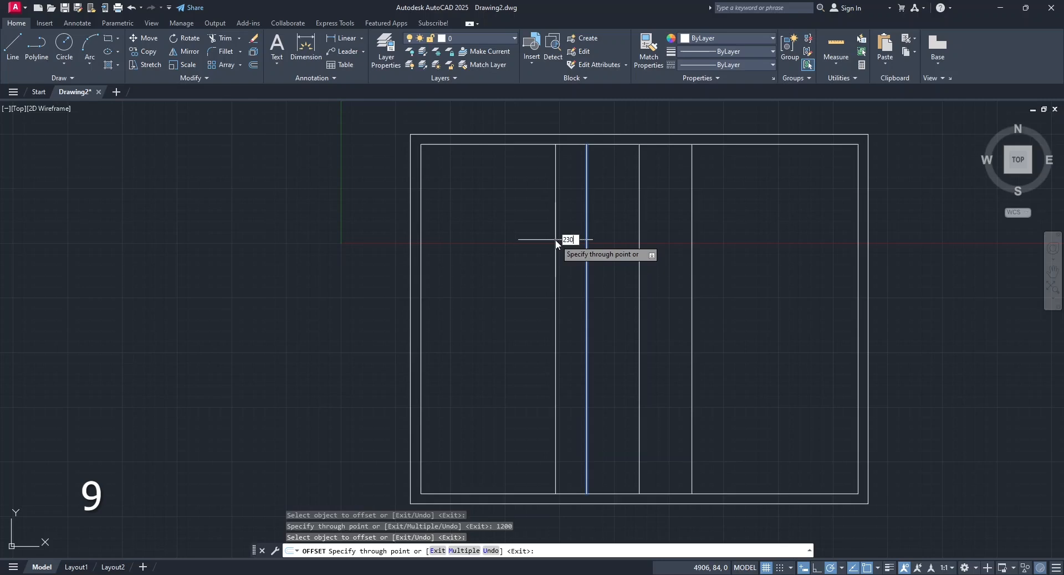
pyautogui.write('230')
pyautogui.press('Return')
pyautogui.click(692, 240)
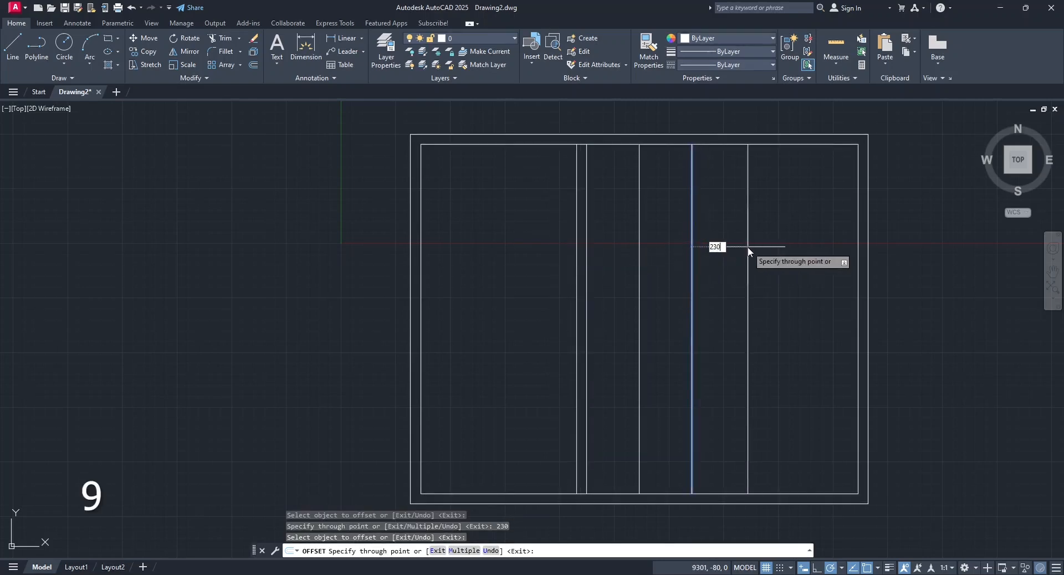
pyautogui.write('230')
pyautogui.press('Return')
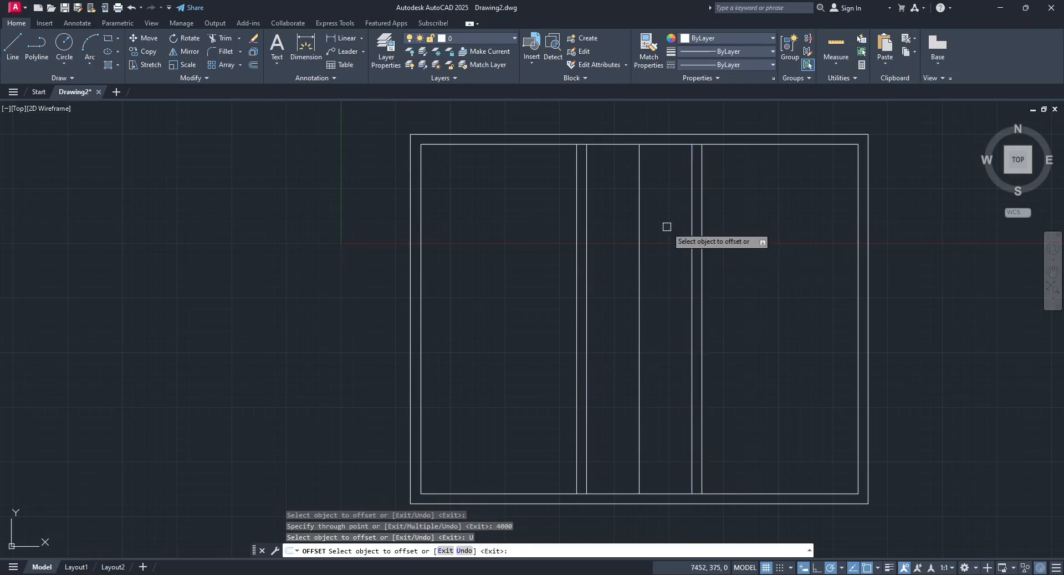
# Offset the inner top wall line 3600 mm downward, then offset that new line 230 mm further down to form a horizontal wall.
pyautogui.click(660, 145)
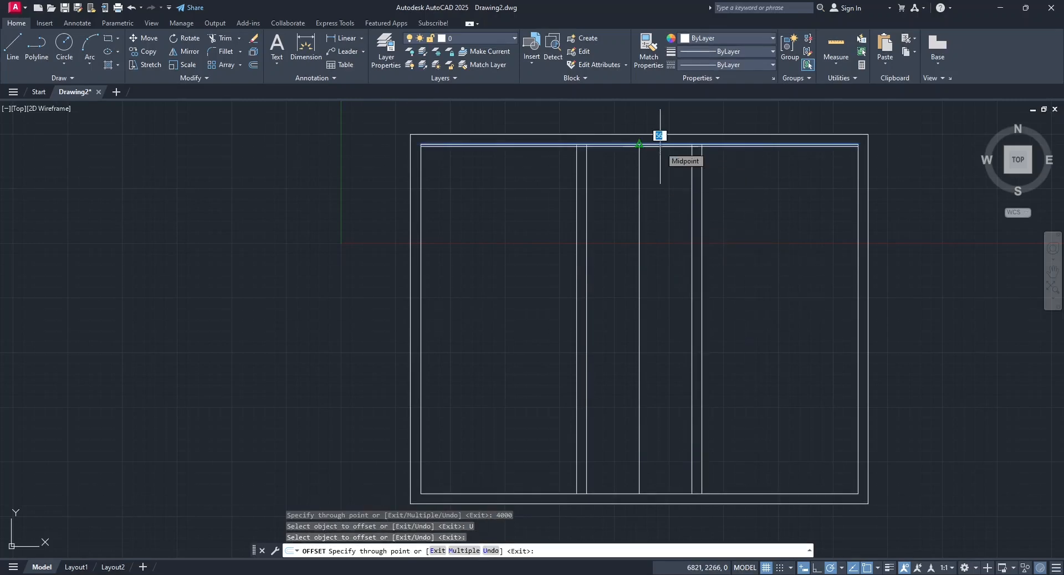
pyautogui.write('36')
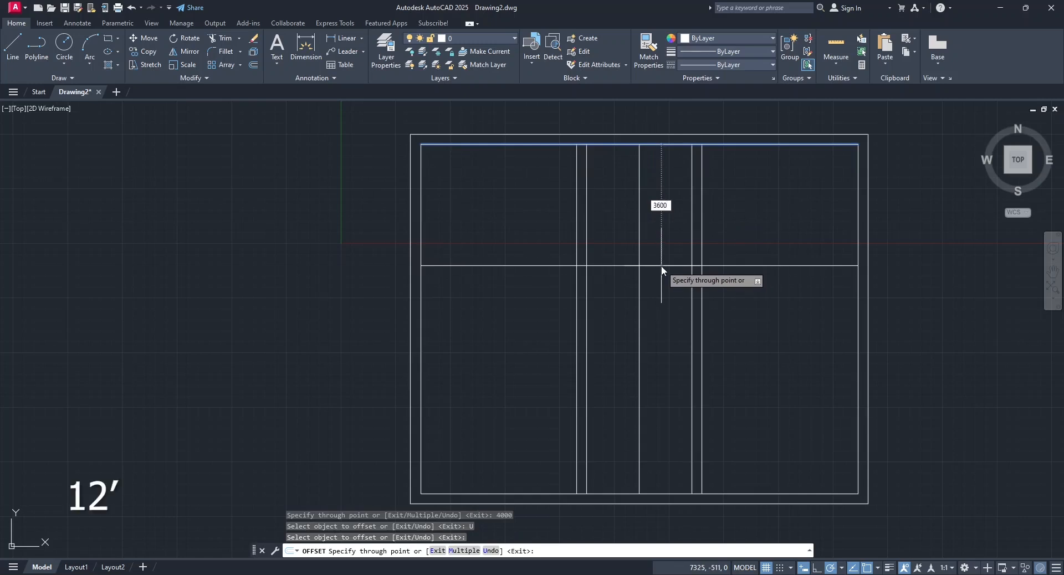
pyautogui.write('00')
pyautogui.press('Return')
pyautogui.click(661, 302)
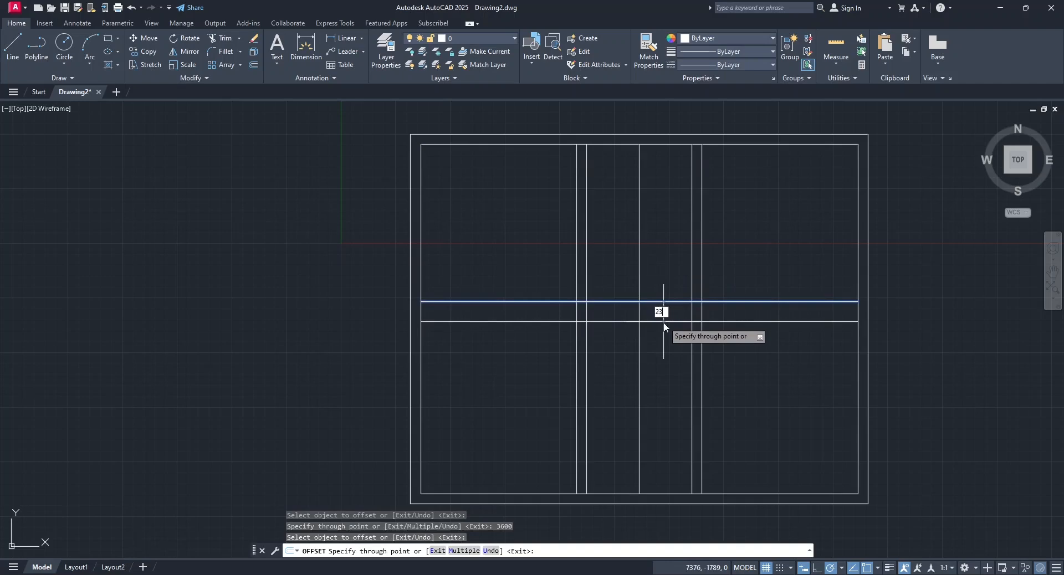
pyautogui.write('230')
pyautogui.press('Return')
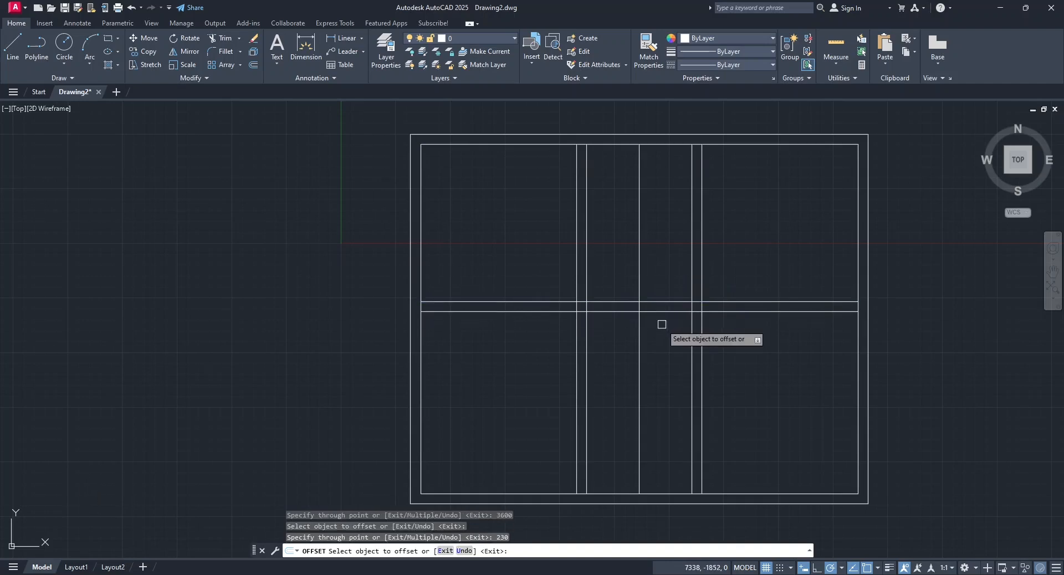
pyautogui.press('Return')
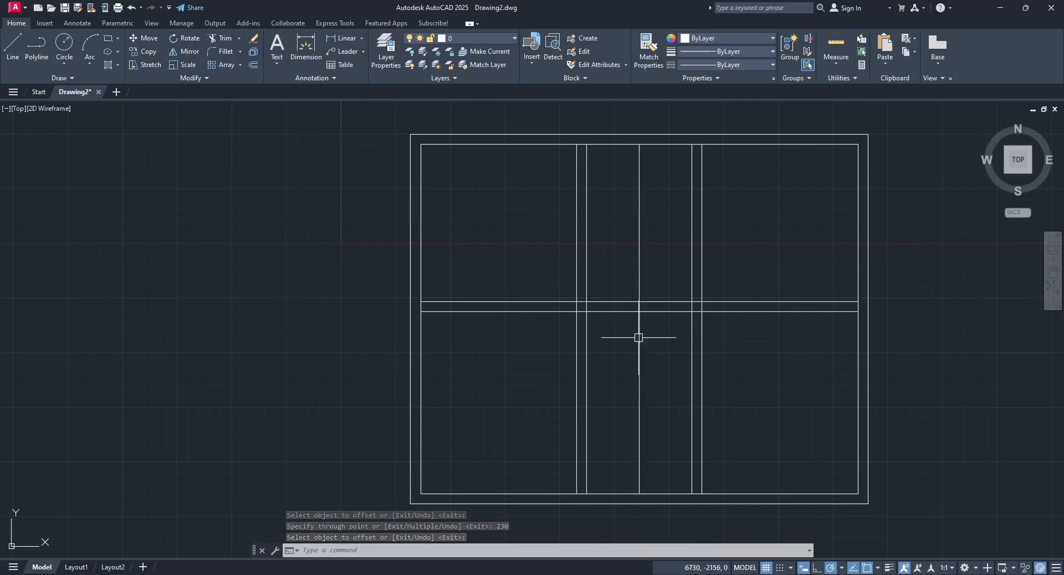
# Erase the vertical centre line between the two interior vertical walls.
pyautogui.click(639, 336)
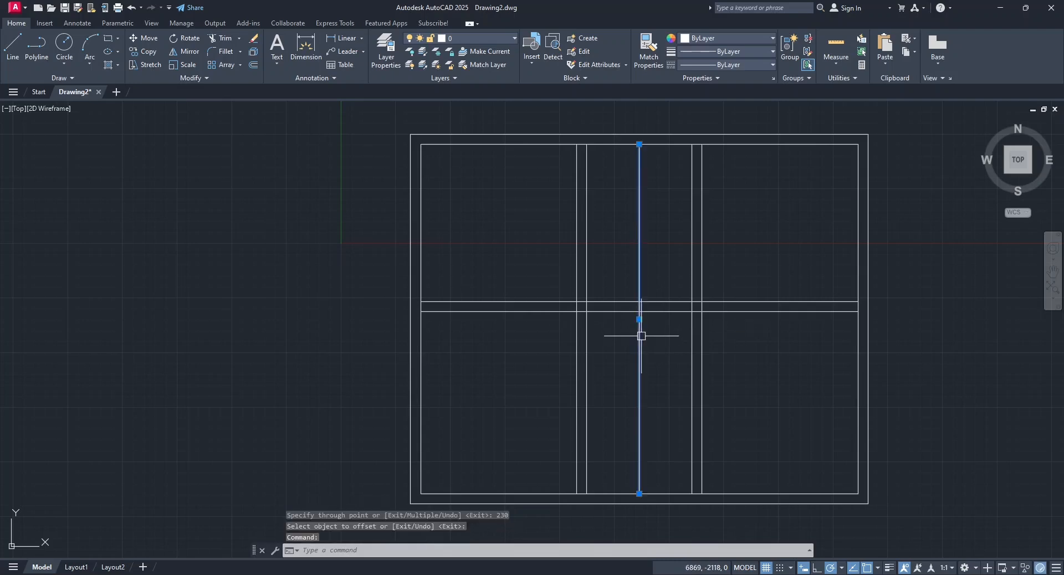
pyautogui.click(252, 40)
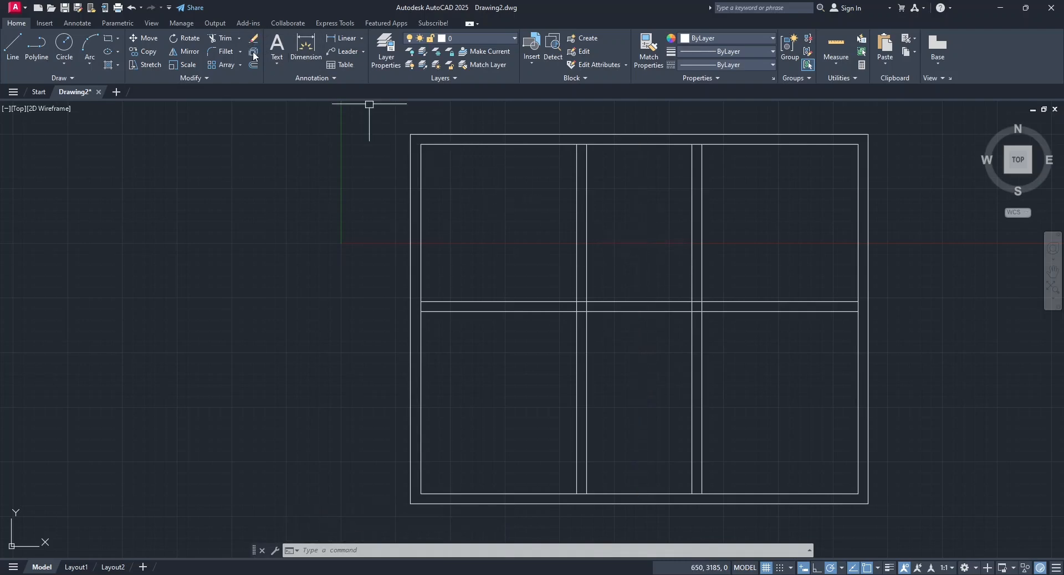
# Offset the horizontal wall's upper line 1200 mm upward, then offset that new line 230 mm further up to form a second horizontal wall.
pyautogui.click(254, 66)
pyautogui.write('1')
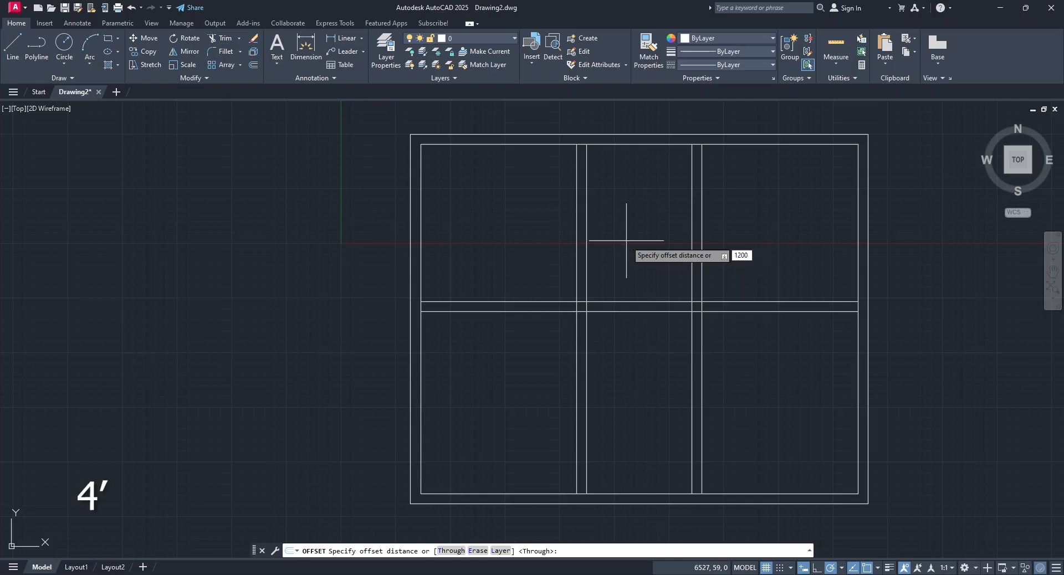
pyautogui.write('200')
pyautogui.press('Return')
pyautogui.click(638, 302)
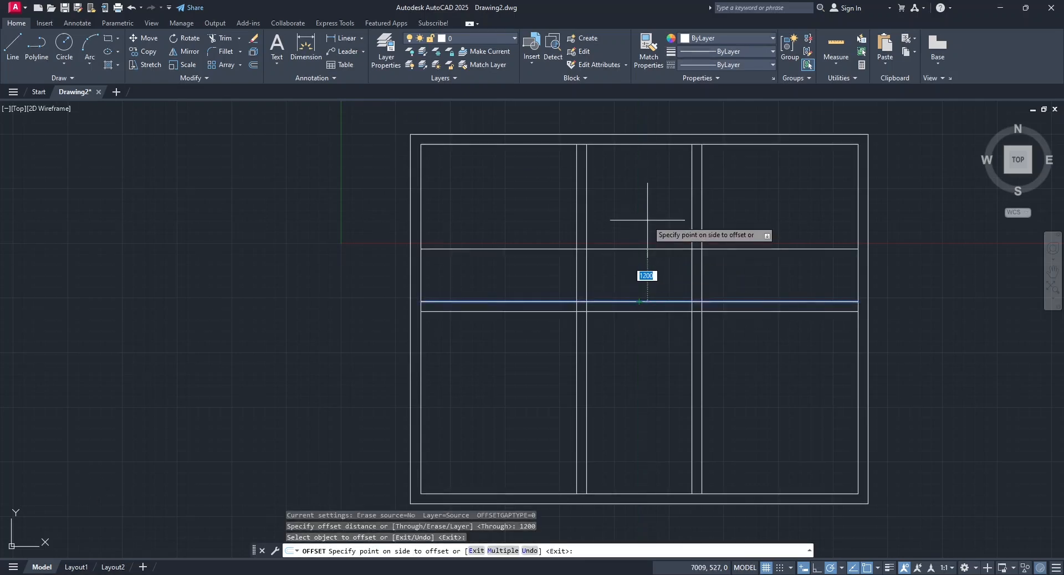
pyautogui.click(647, 221)
pyautogui.click(642, 249)
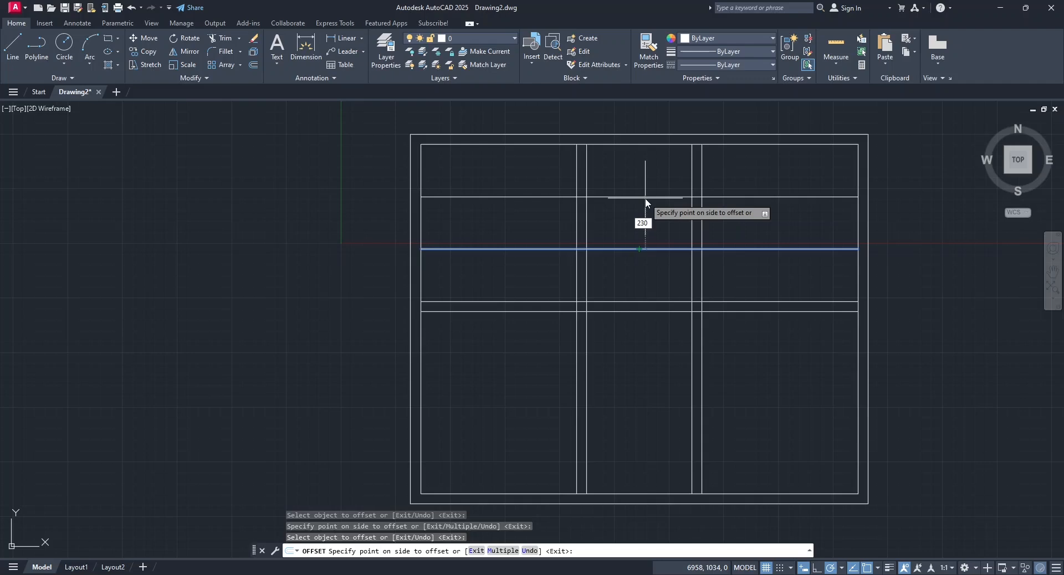
pyautogui.press('Return')
pyautogui.press('Escape')
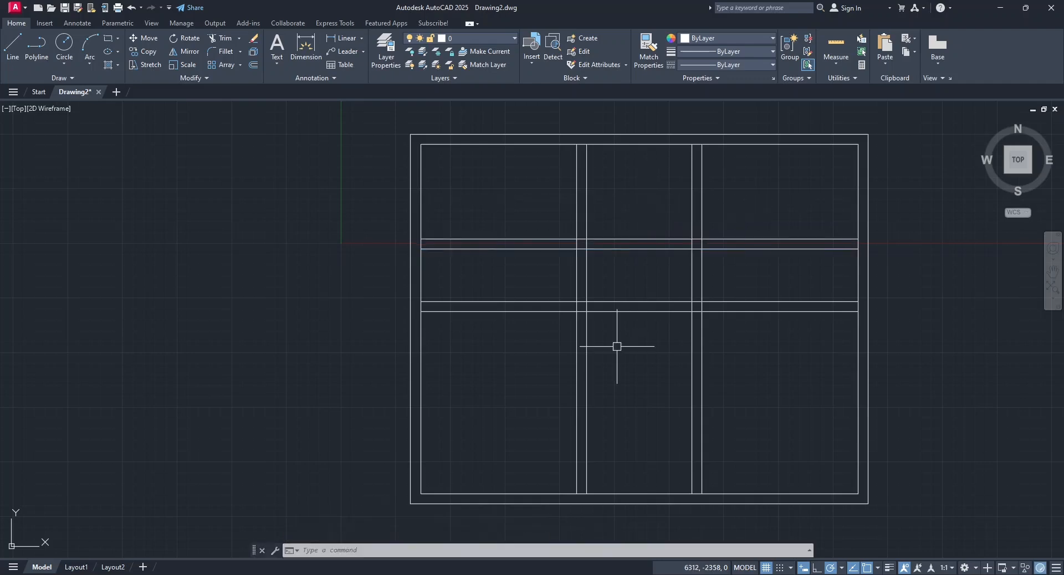
# Trim both lines of the lower horizontal wall between the two interior vertical walls.
pyautogui.click(223, 39)
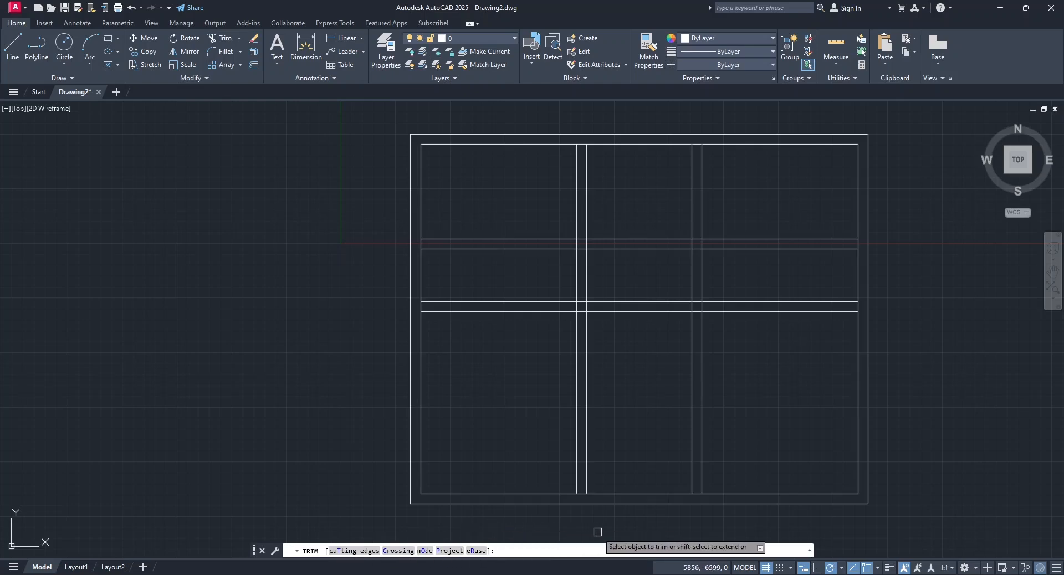
pyautogui.click(642, 312)
pyautogui.click(641, 304)
pyautogui.press('Return')
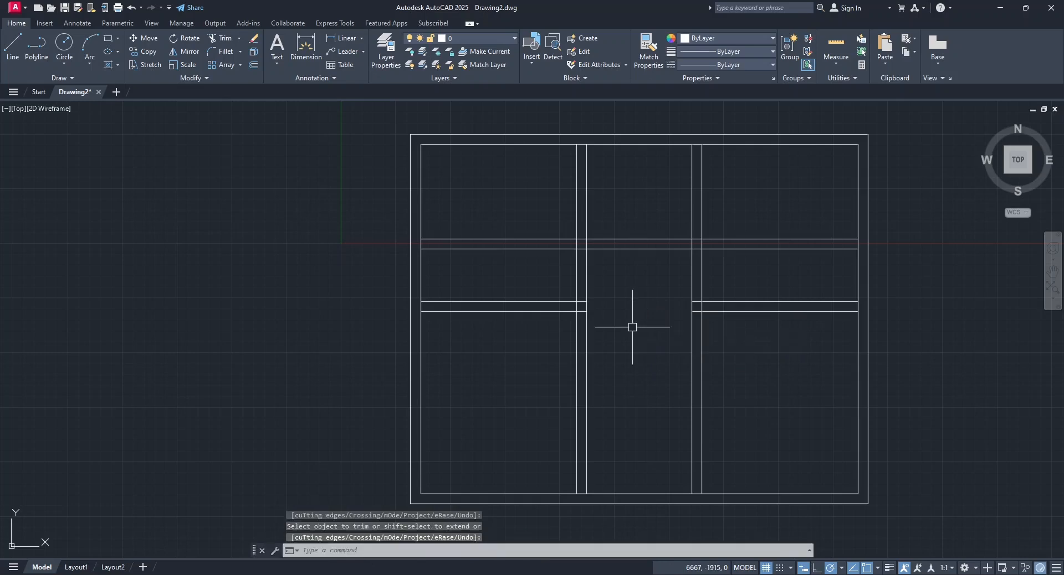
# Fillet the left room's lower wall corner on both faces and the right room's outer face corner, using radius 0 and the Multiple option.
pyautogui.click(220, 54)
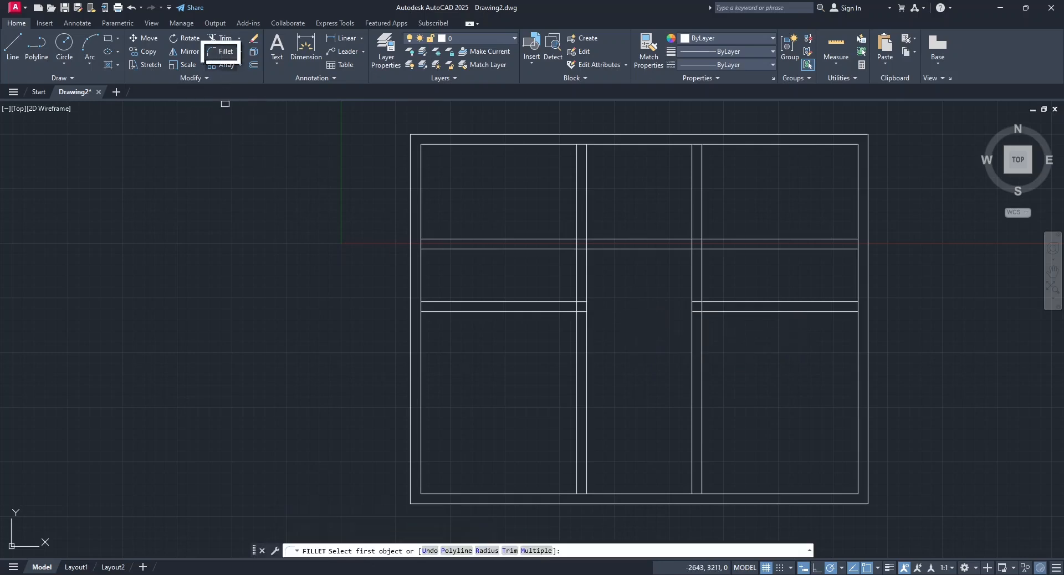
pyautogui.click(487, 551)
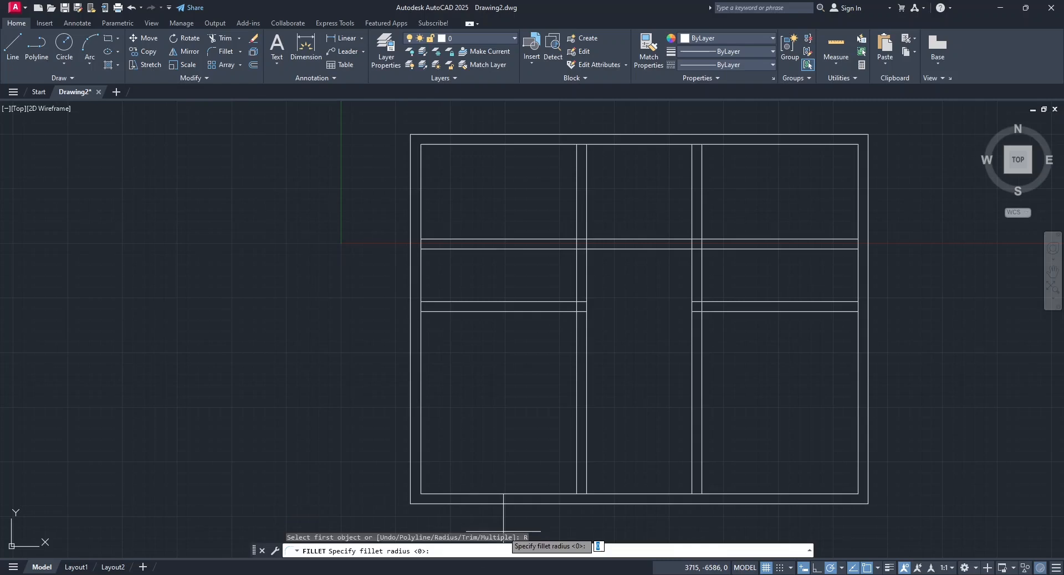
pyautogui.press('Return')
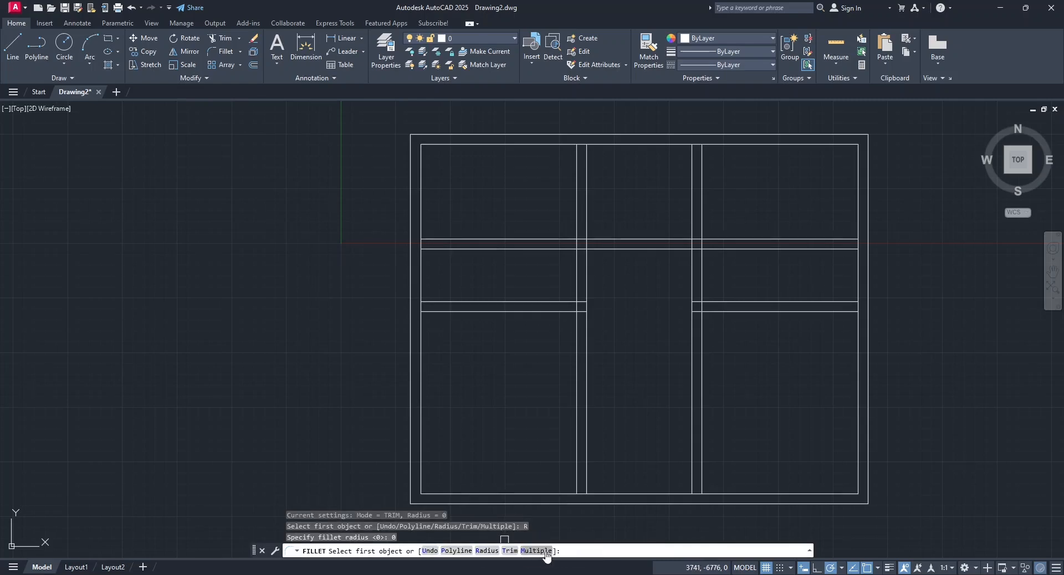
pyautogui.click(539, 550)
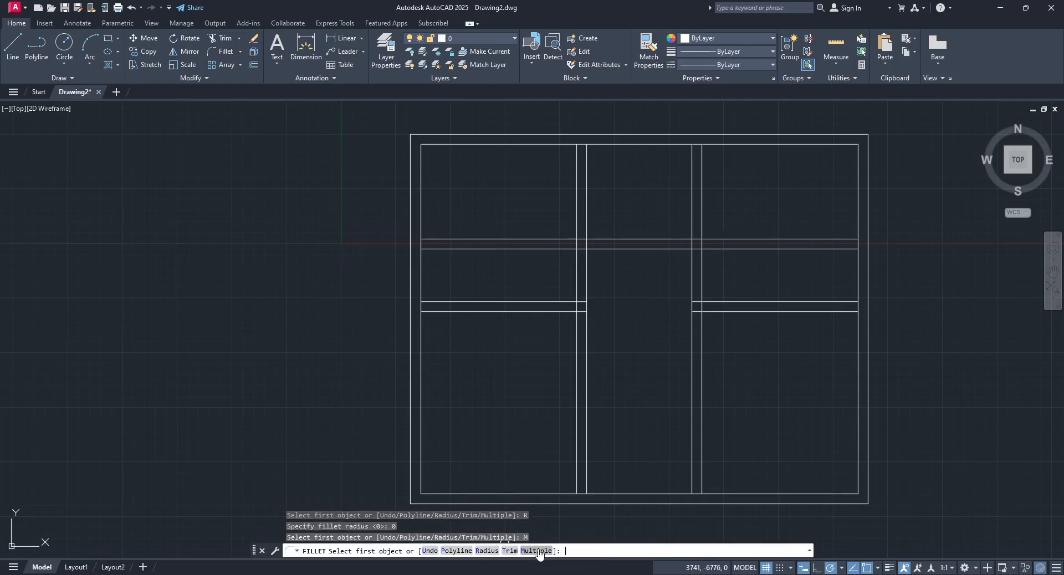
pyautogui.click(550, 313)
pyautogui.click(585, 287)
pyautogui.click(550, 303)
pyautogui.click(577, 283)
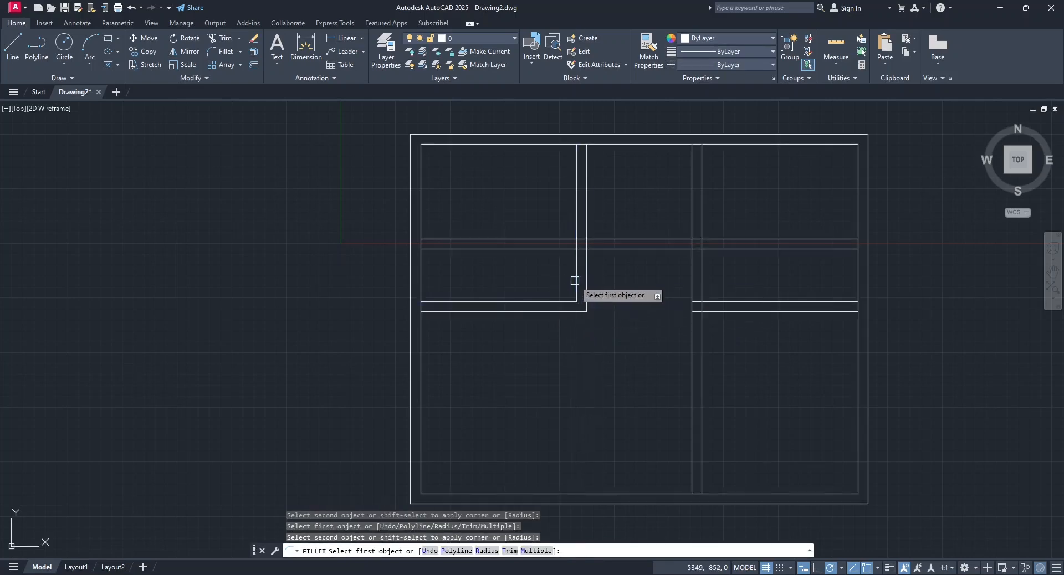
pyautogui.click(723, 312)
pyautogui.click(693, 284)
pyautogui.click(711, 302)
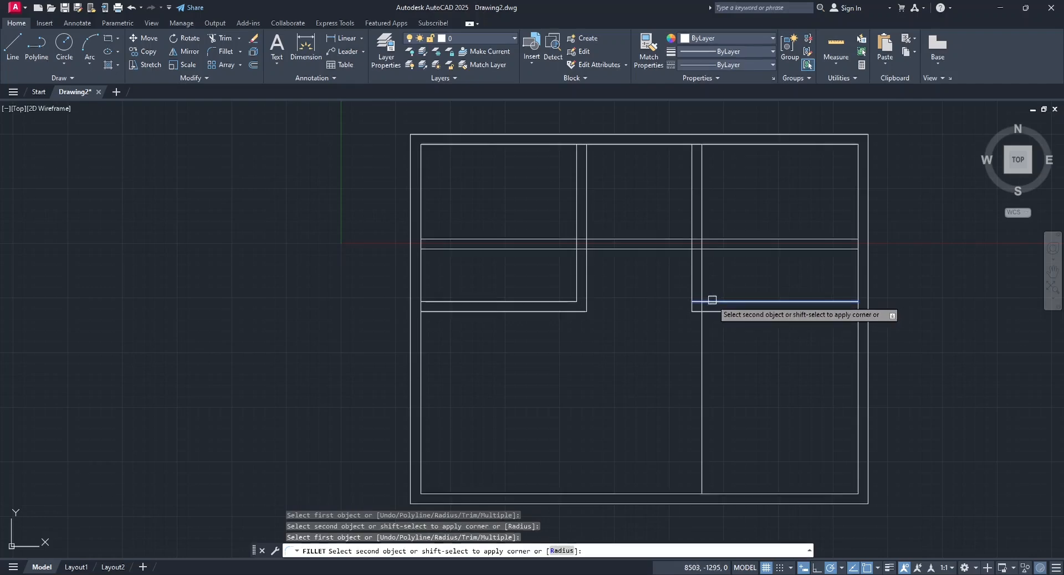
pyautogui.click(692, 288)
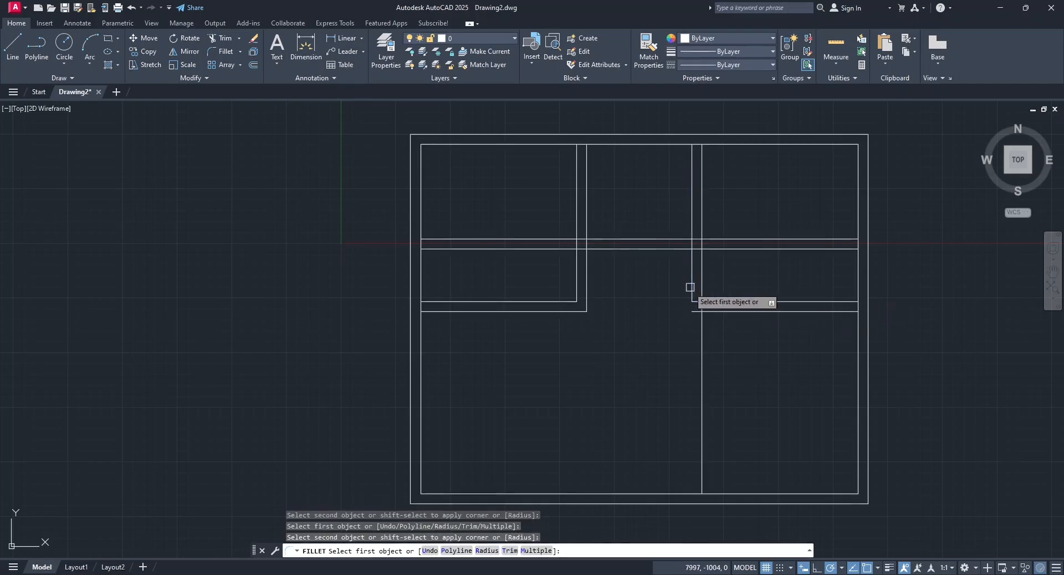
pyautogui.click(430, 551)
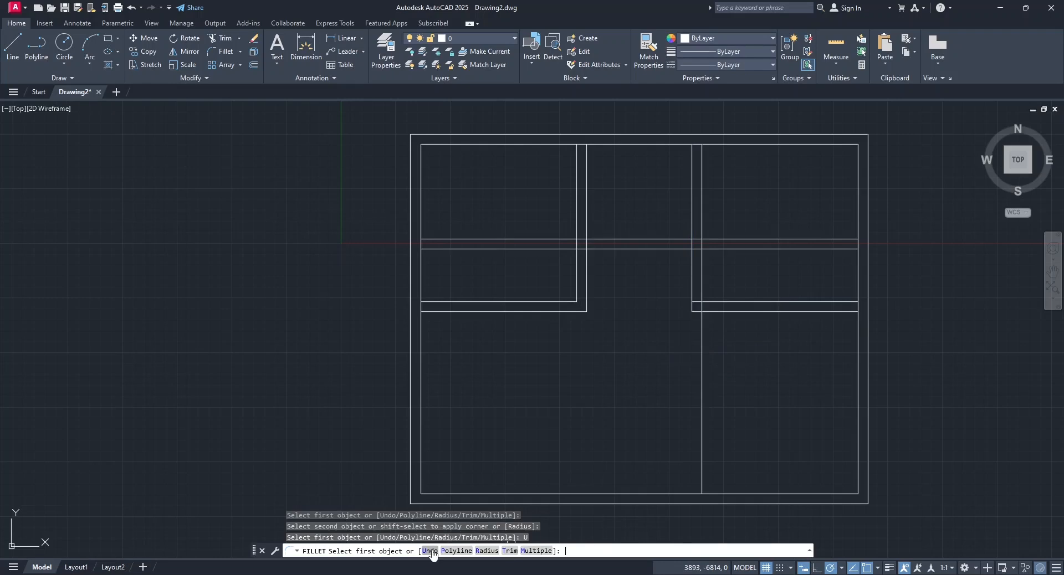
# Fillet the right room's inner face corner between its lower wall line and its left wall line with radius 0.
pyautogui.click(768, 302)
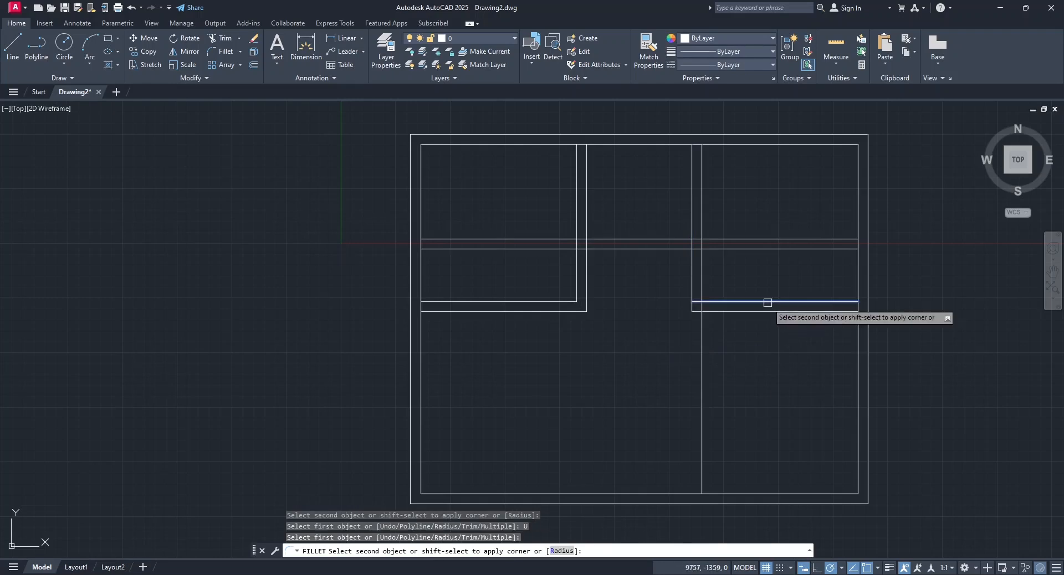
pyautogui.click(702, 284)
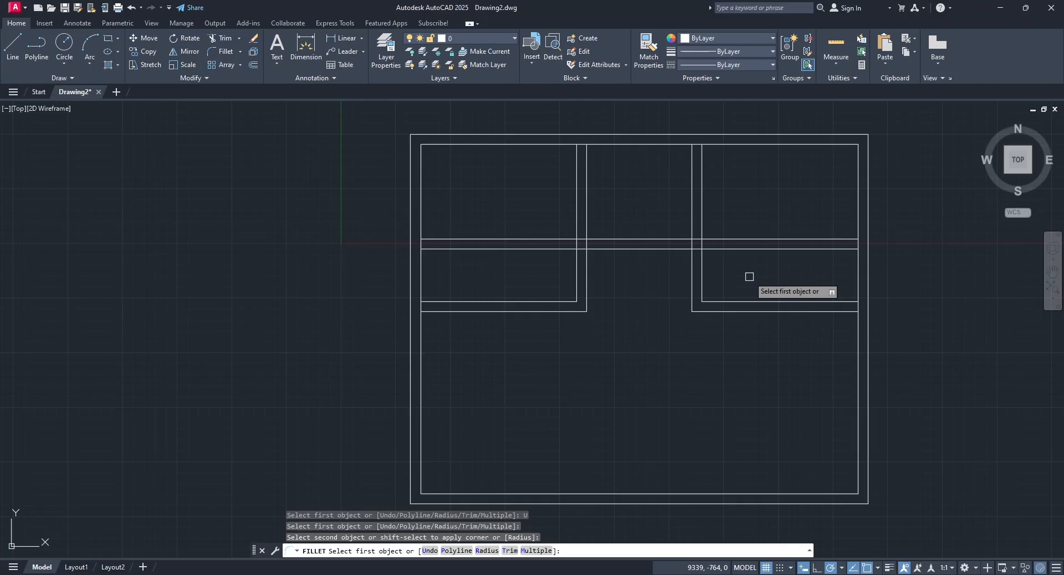
pyautogui.press('Return')
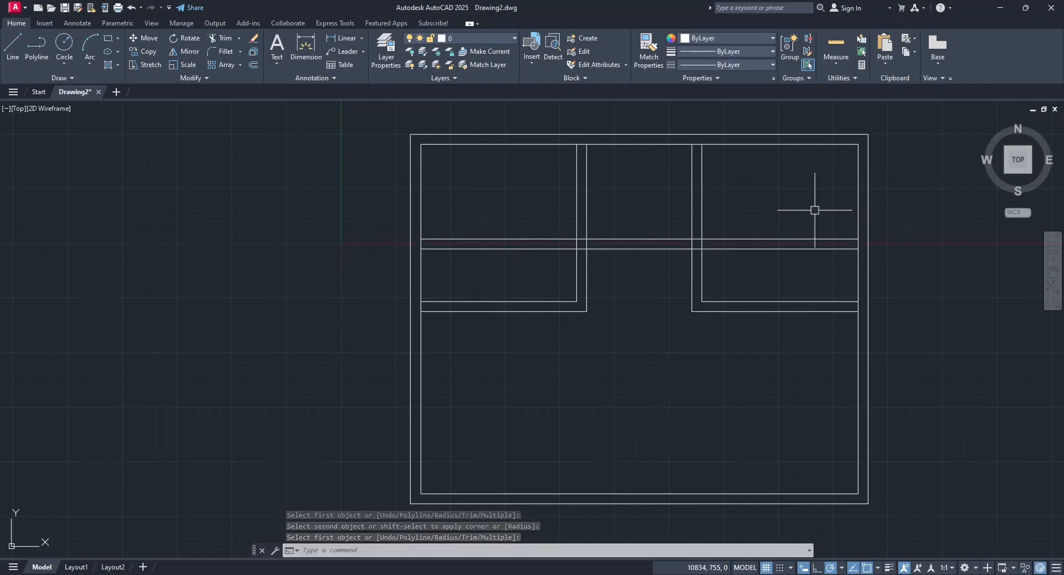
# Trim both lines of the upper horizontal wall inside the left room and inside the right room.
pyautogui.click(213, 39)
pyautogui.click(503, 240)
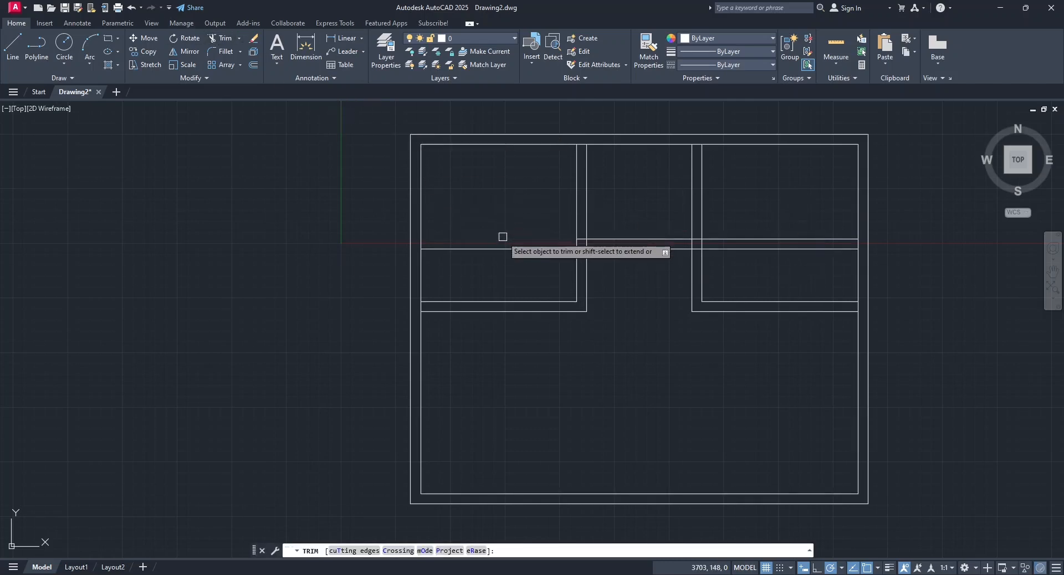
pyautogui.click(501, 249)
pyautogui.click(745, 248)
pyautogui.click(755, 239)
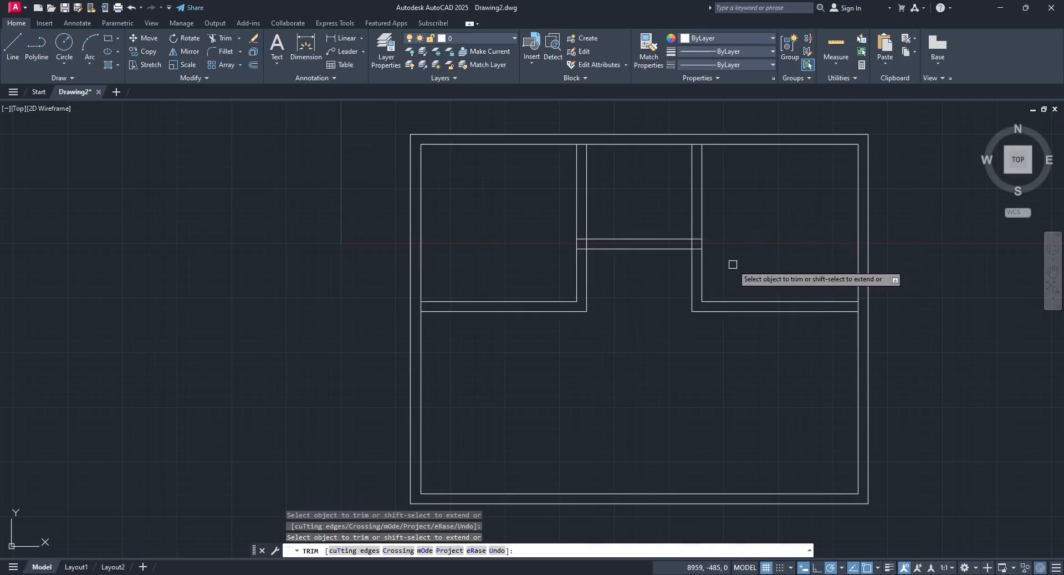
# Trim the overlapping line pieces where the short horizontal wall meets the left and right interior vertical walls.
pyautogui.scroll(4, 698, 238)
pyautogui.click(694, 241)
pyautogui.click(694, 267)
pyautogui.click(413, 254)
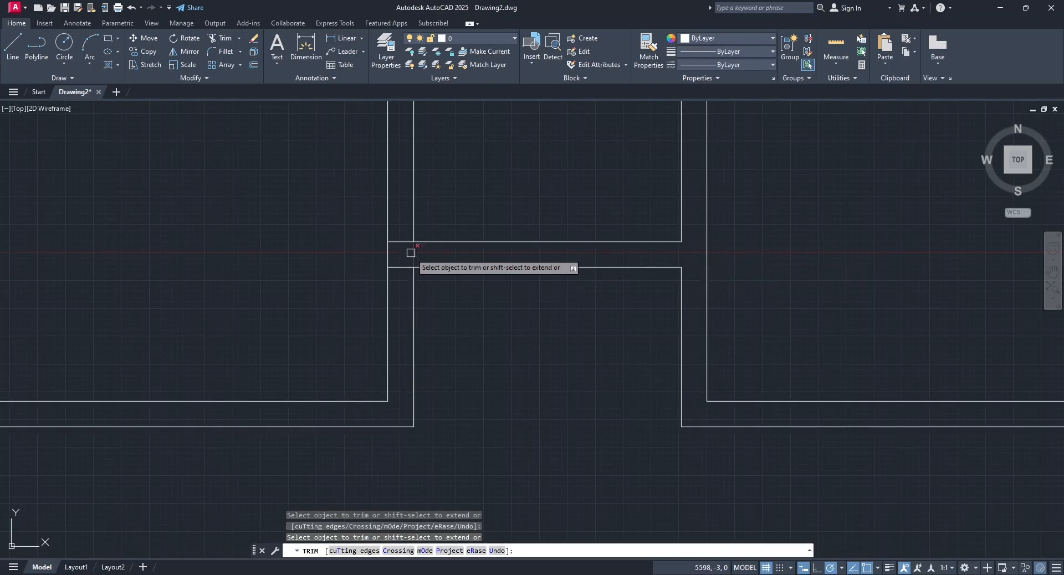
pyautogui.click(401, 267)
pyautogui.click(400, 242)
# Trim the inner outline where the left room's lower wall meets the left outer wall and both vertical walls meet the top wall.
pyautogui.scroll(-4, 400, 244)
pyautogui.scroll(2, 242, 294)
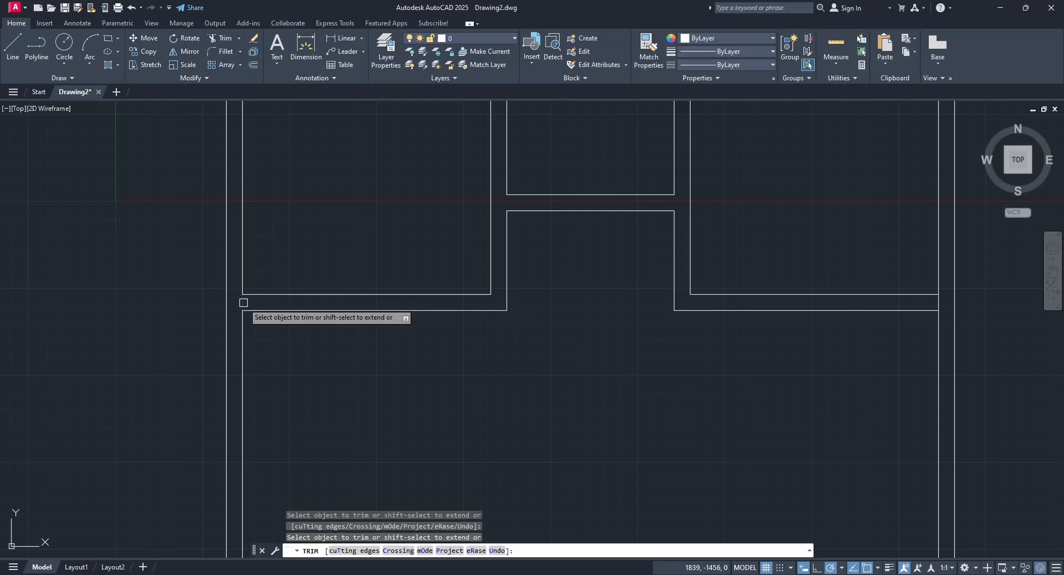
pyautogui.scroll(-3, 244, 300)
pyautogui.scroll(3, 312, 245)
pyautogui.click(334, 265)
pyautogui.click(516, 264)
pyautogui.scroll(-4, 599, 354)
pyautogui.moveTo(686, 341); pyautogui.dragTo(690, 308, button='middle')
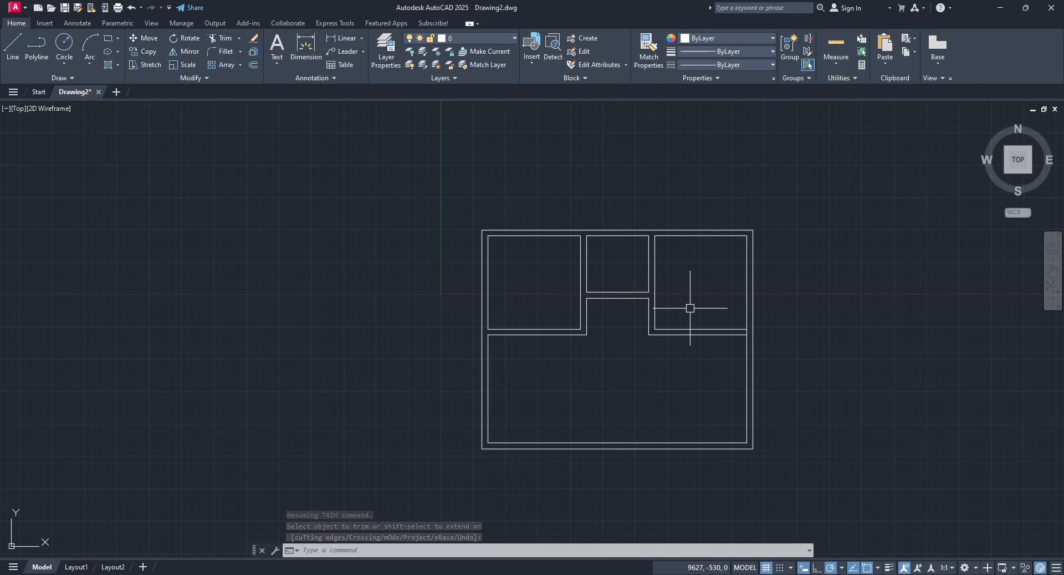
# Draw a line across the top outer wall's thickness at the midpoint of the middle room's inner wall face.
pyautogui.click(11, 53)
pyautogui.scroll(3, 660, 233)
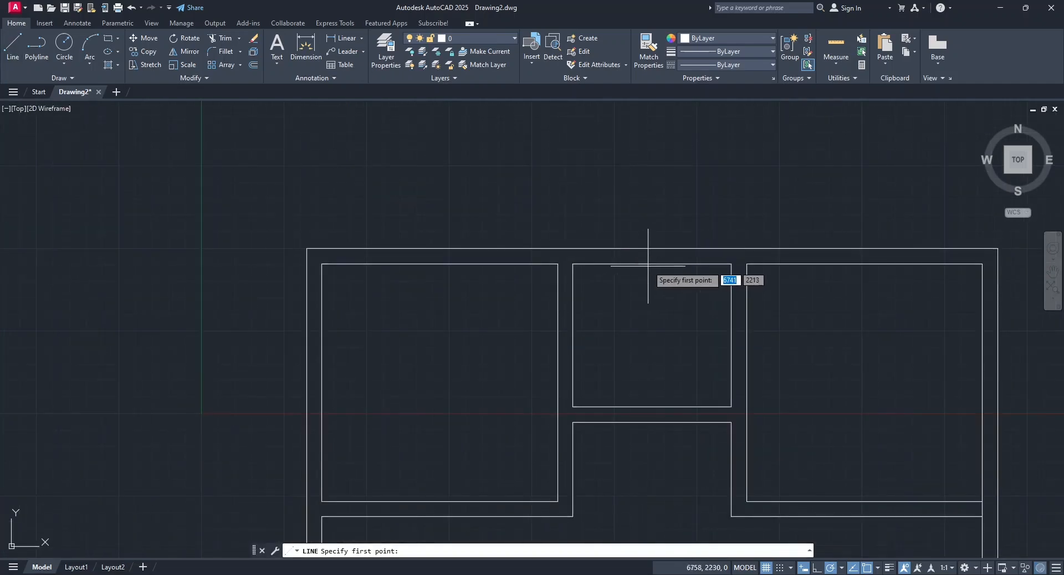
pyautogui.click(651, 264)
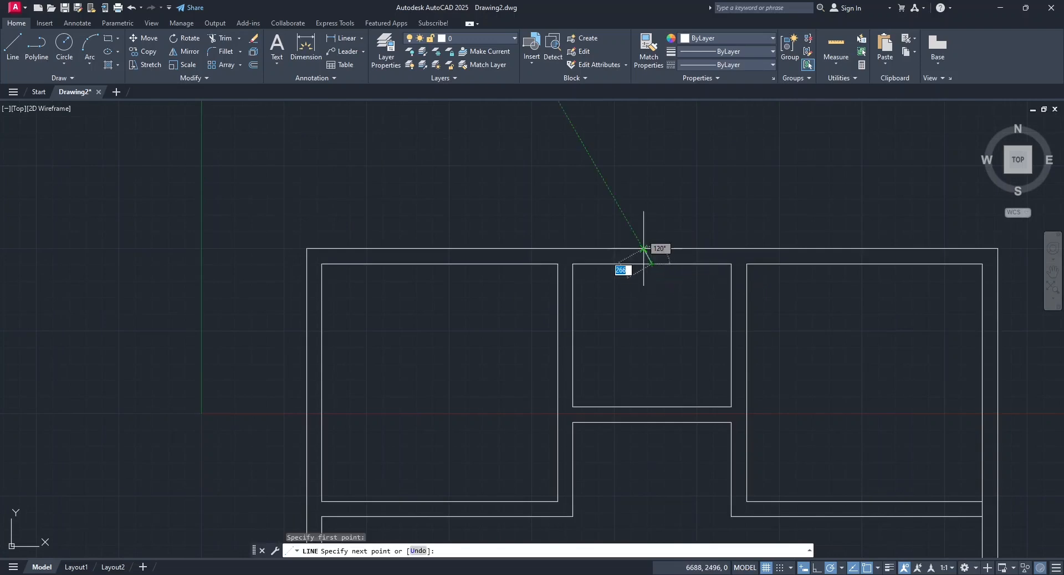
pyautogui.click(652, 248)
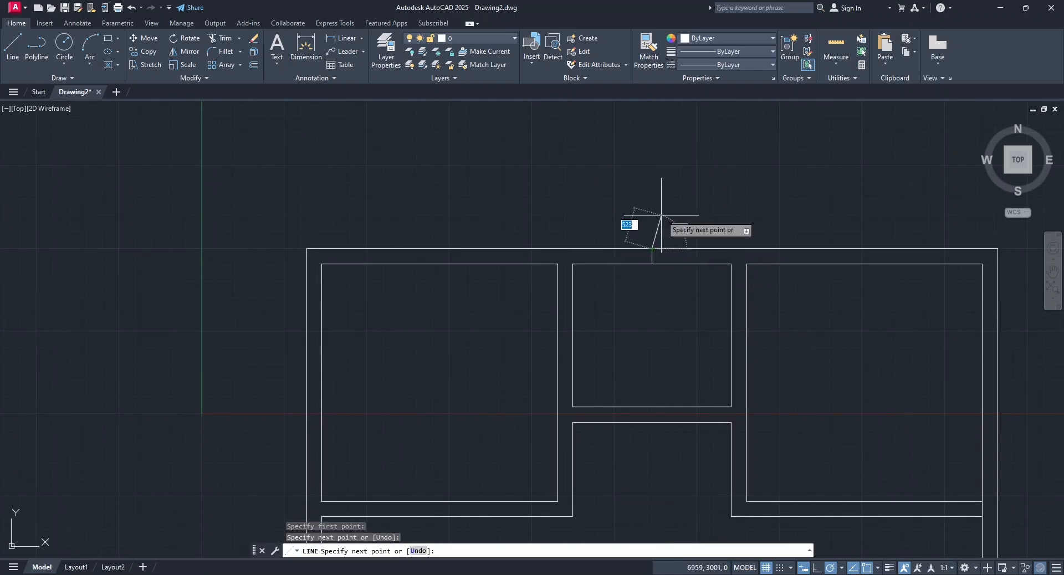
pyautogui.press('Return')
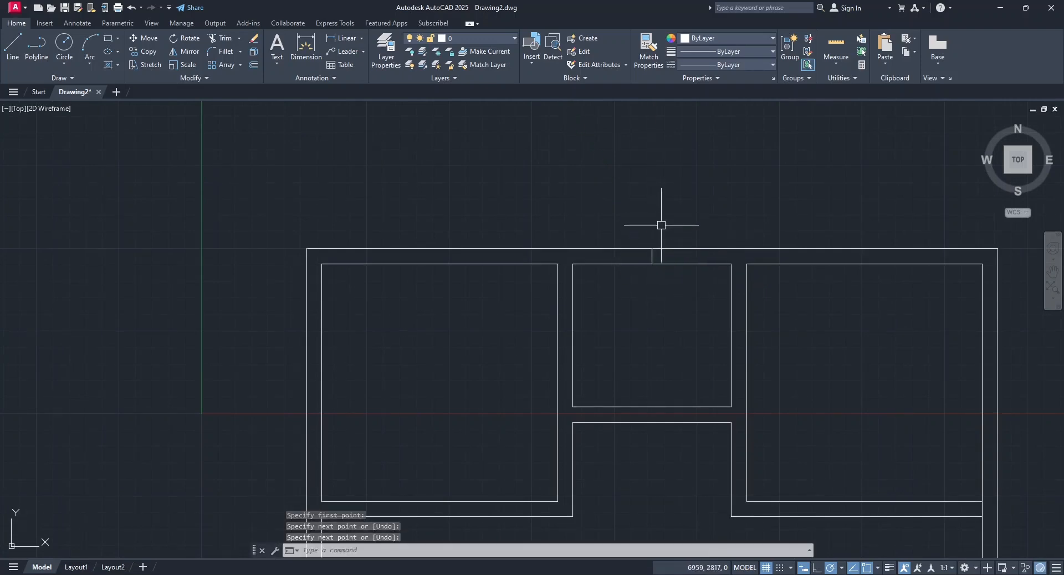
# Offset the short line in the middle room's top wall by 300 mm to both its left and right sides.
pyautogui.click(253, 65)
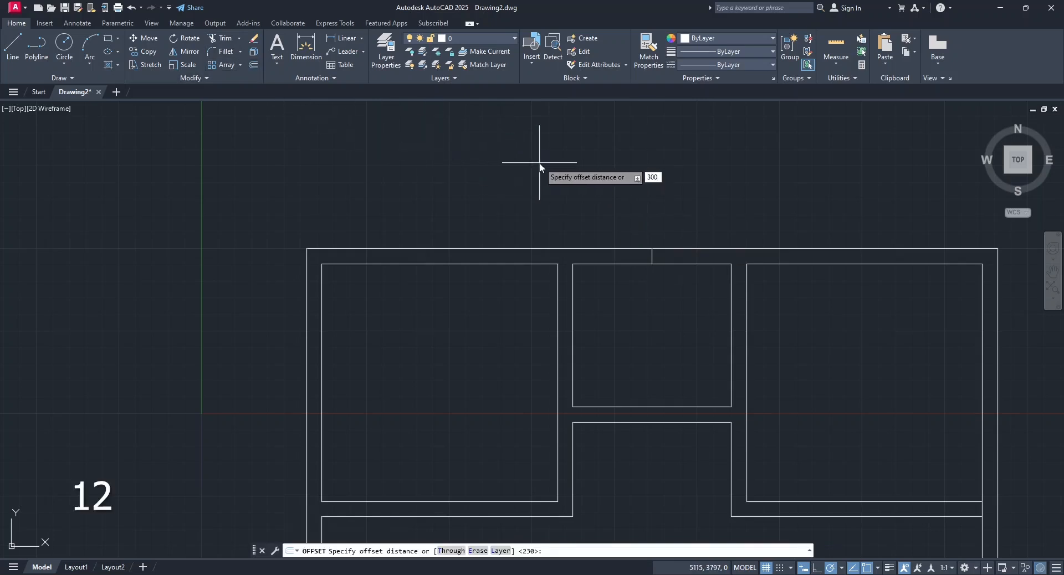
pyautogui.press('Return')
pyautogui.click(652, 256)
pyautogui.click(591, 270)
pyautogui.click(651, 256)
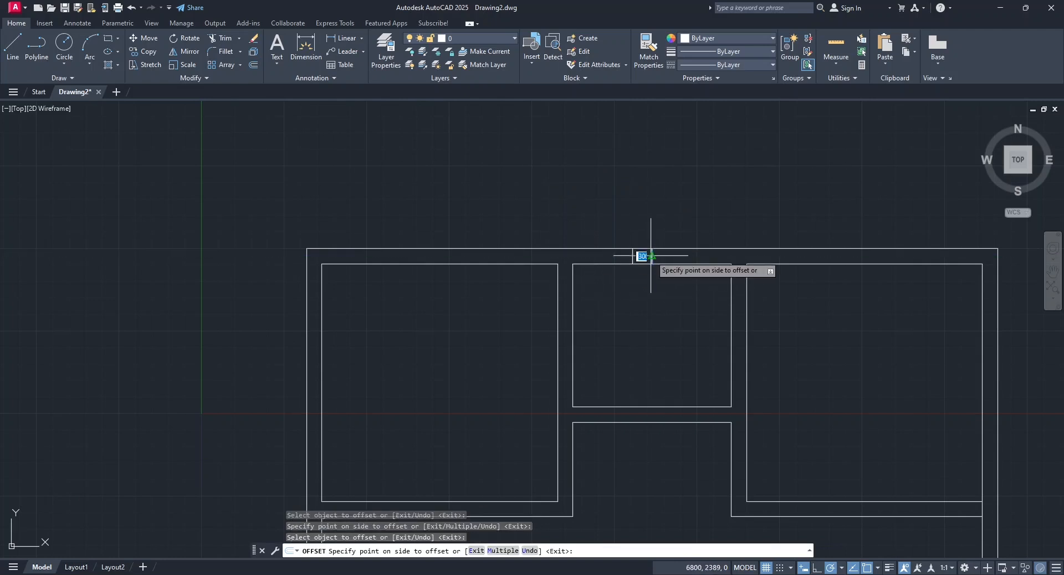
pyautogui.click(708, 256)
pyautogui.press('Escape')
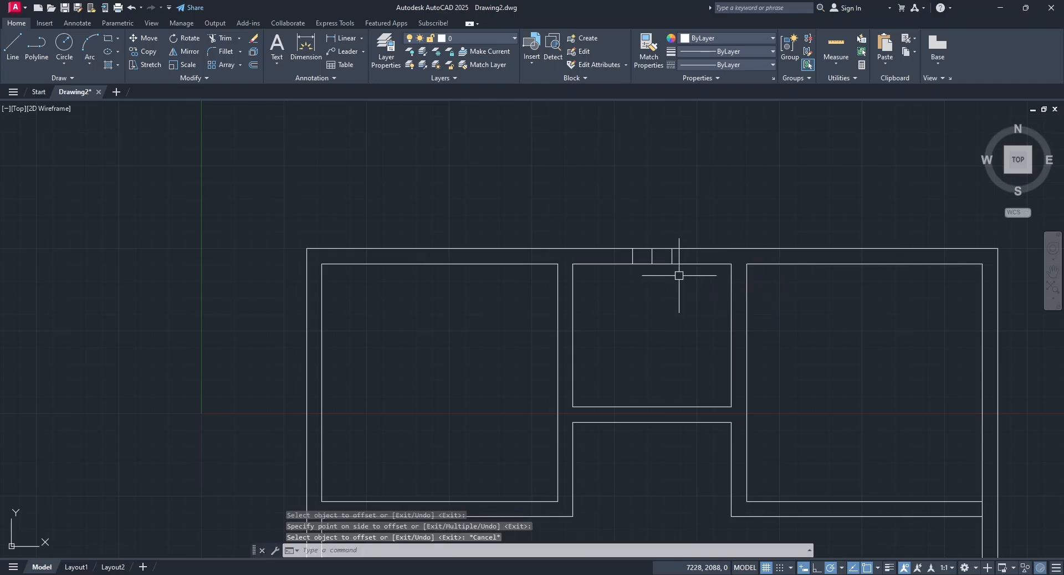
# Erase the middle room's central guide line and trim both top wall lines between the offset lines to form an opening.
pyautogui.click(652, 256)
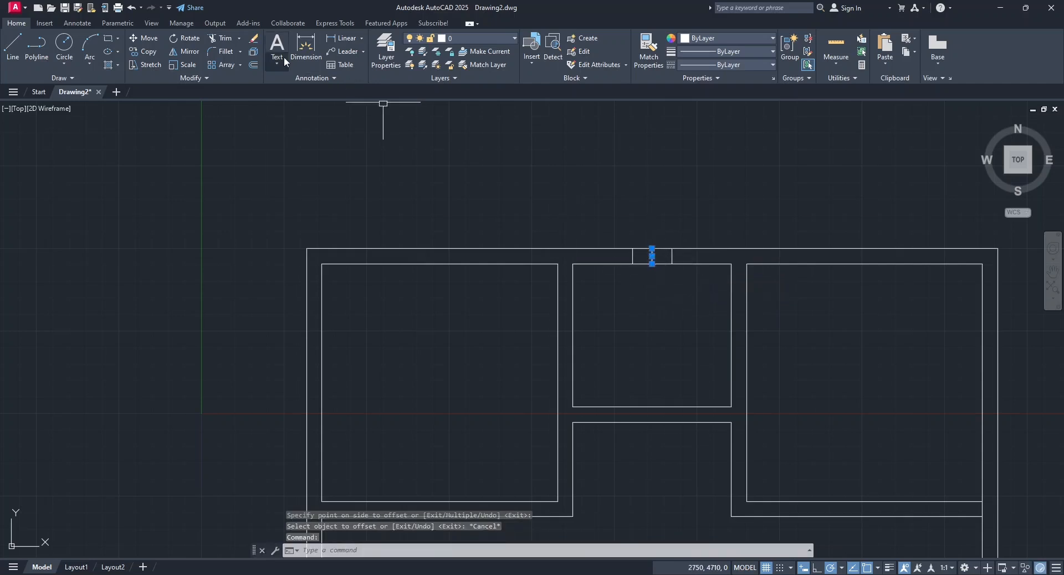
pyautogui.click(255, 38)
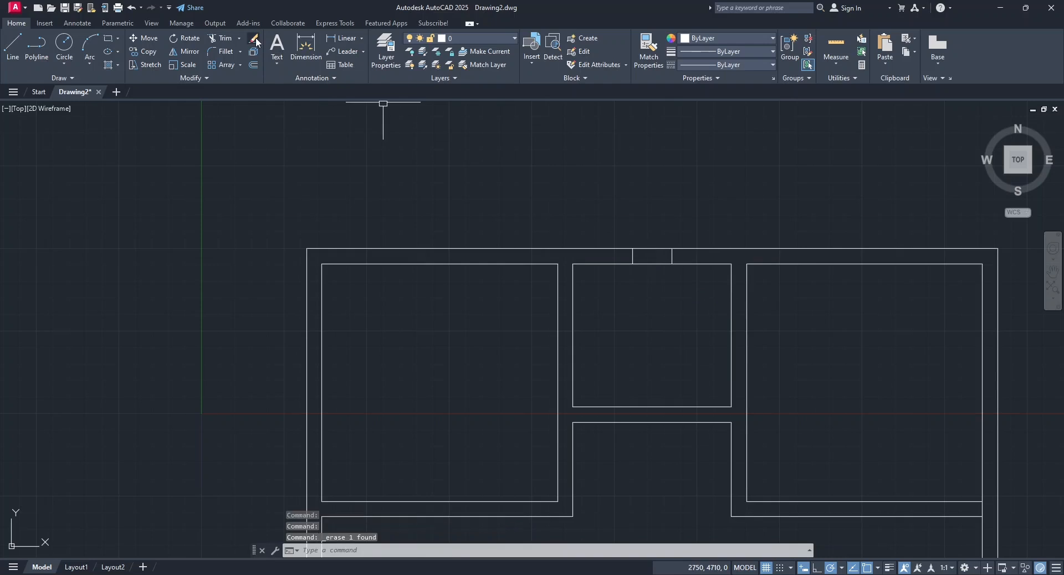
pyautogui.click(221, 38)
pyautogui.moveTo(650, 211); pyautogui.dragTo(650, 257)
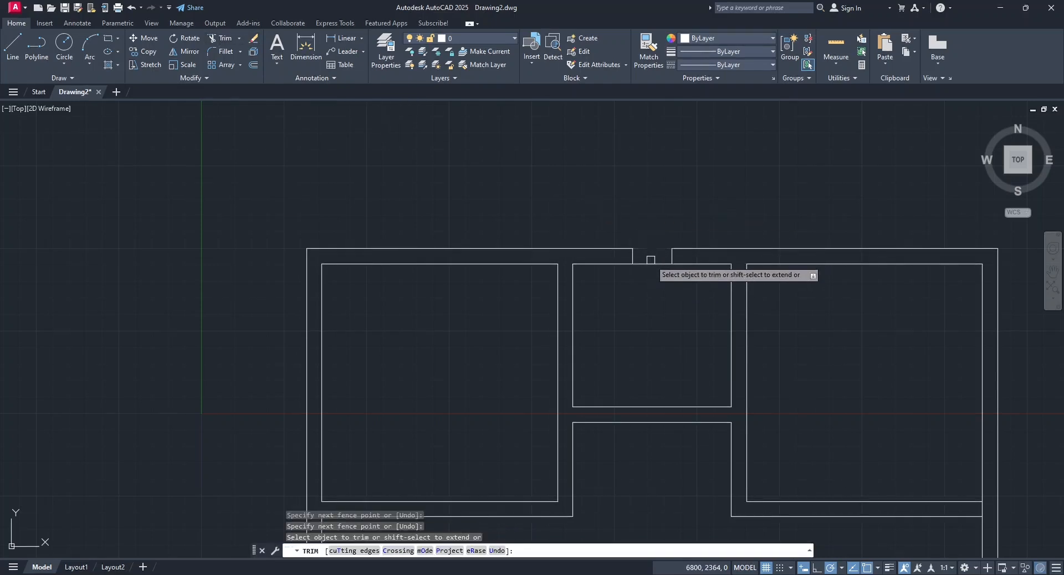
pyautogui.press('Escape')
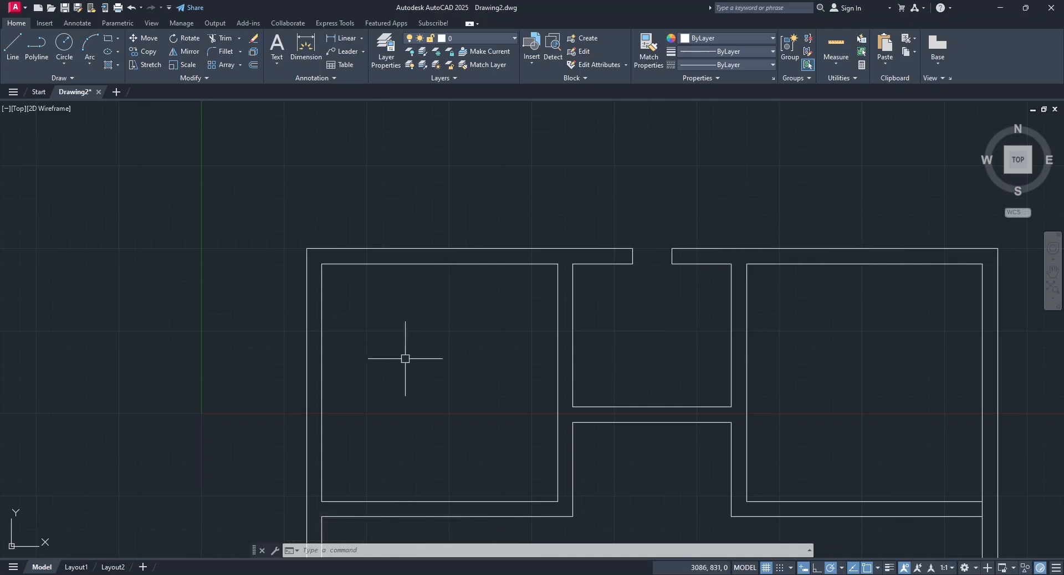
# Draw a line across the left outer wall from the midpoint of the left room's inner face, perpendicular to the outer face.
pyautogui.click(12, 44)
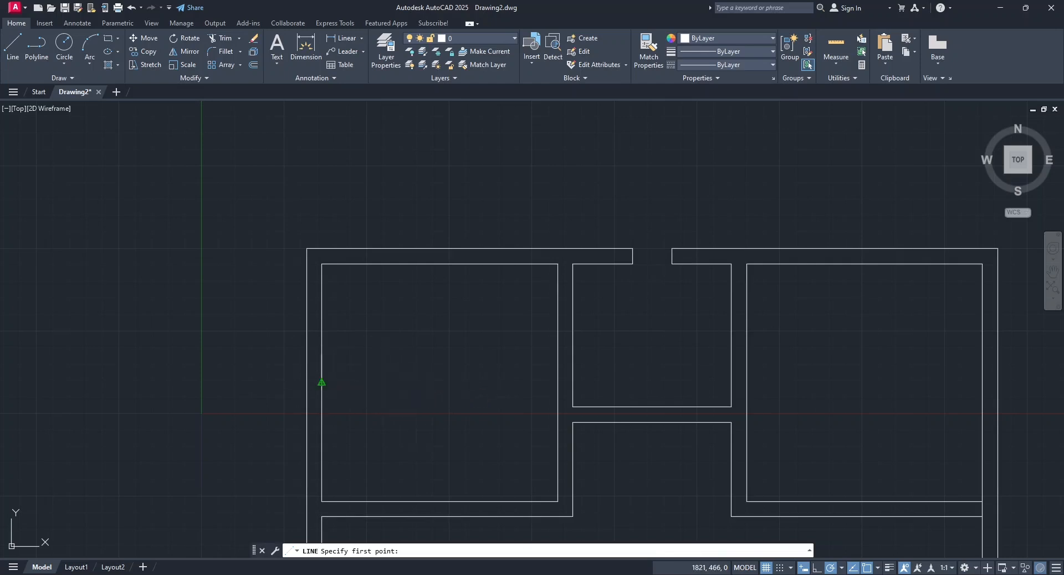
pyautogui.click(321, 383)
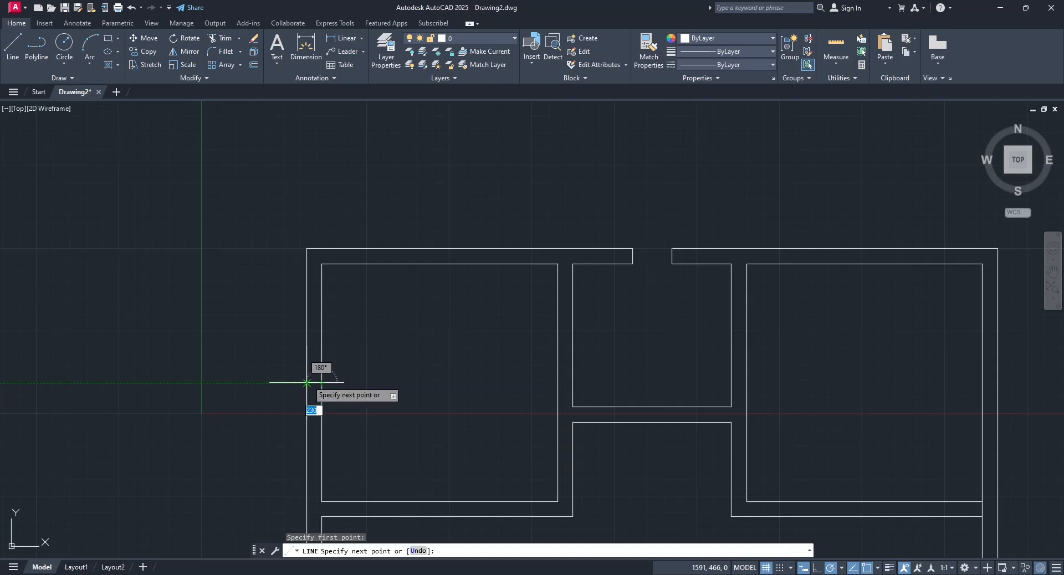
pyautogui.click(877, 568)
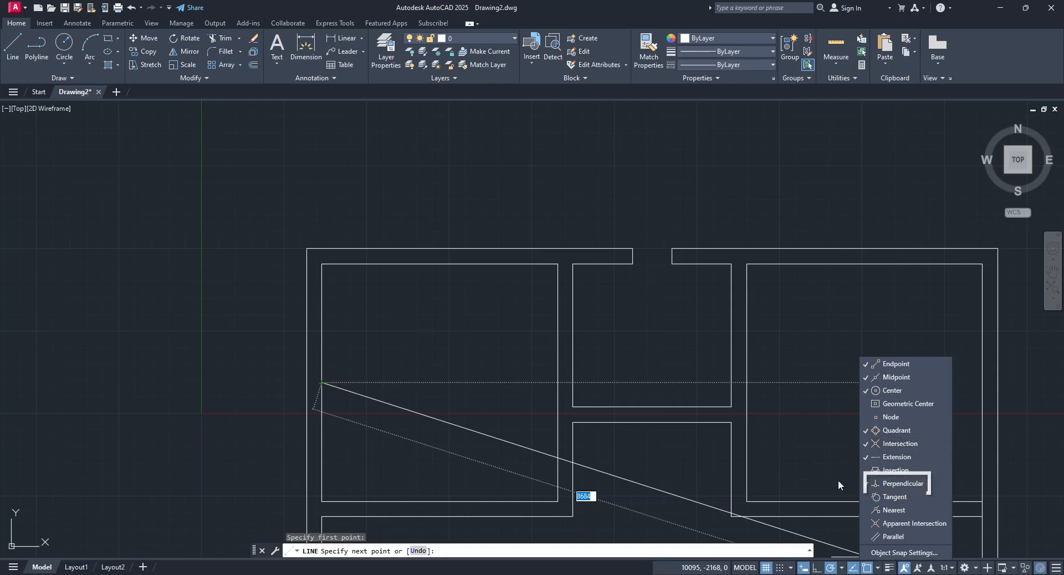
pyautogui.click(825, 447)
pyautogui.scroll(4, 308, 388)
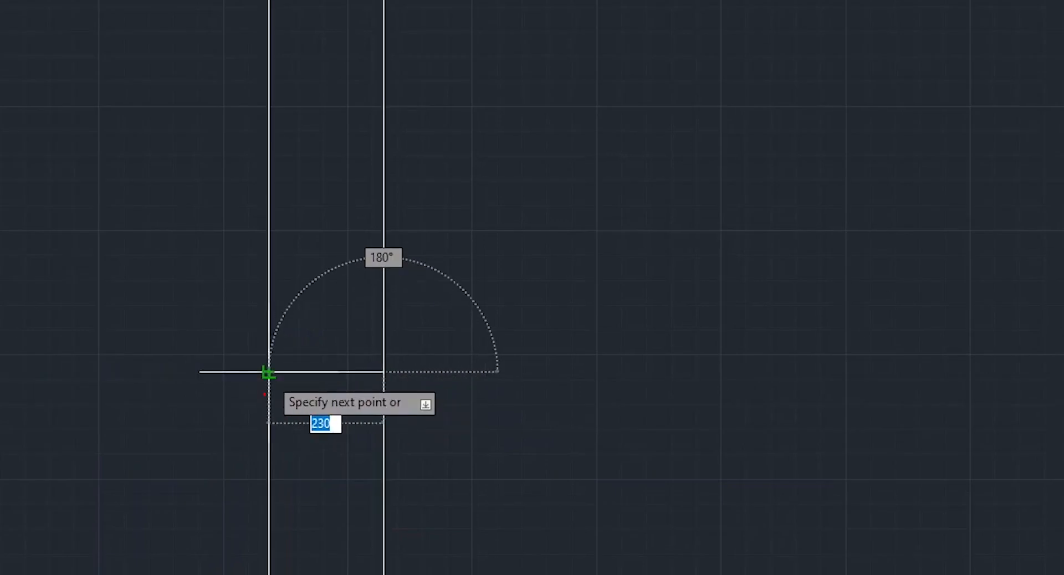
pyautogui.click(268, 373)
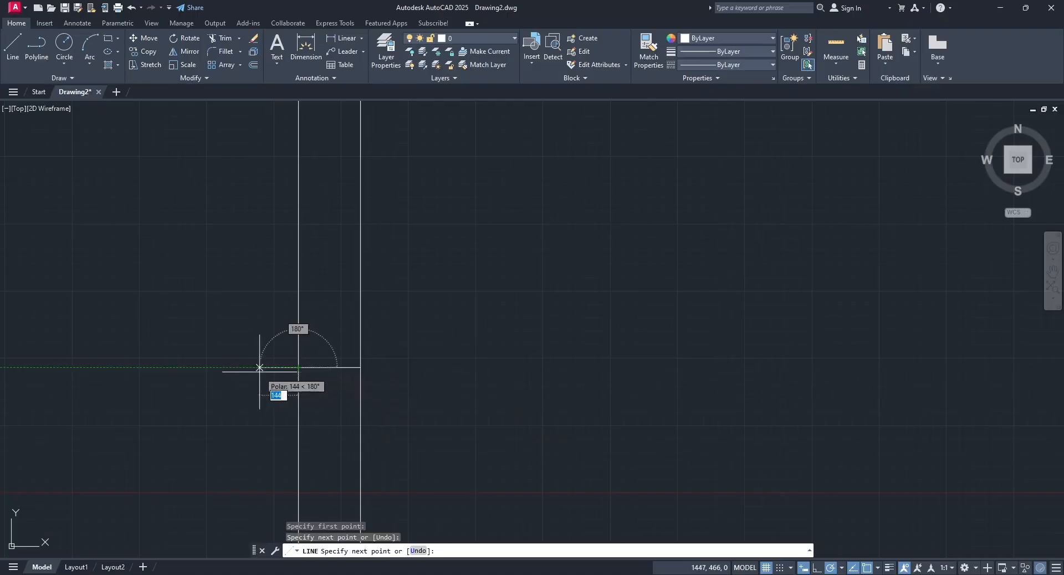
pyautogui.press('Return')
pyautogui.scroll(-2, 264, 366)
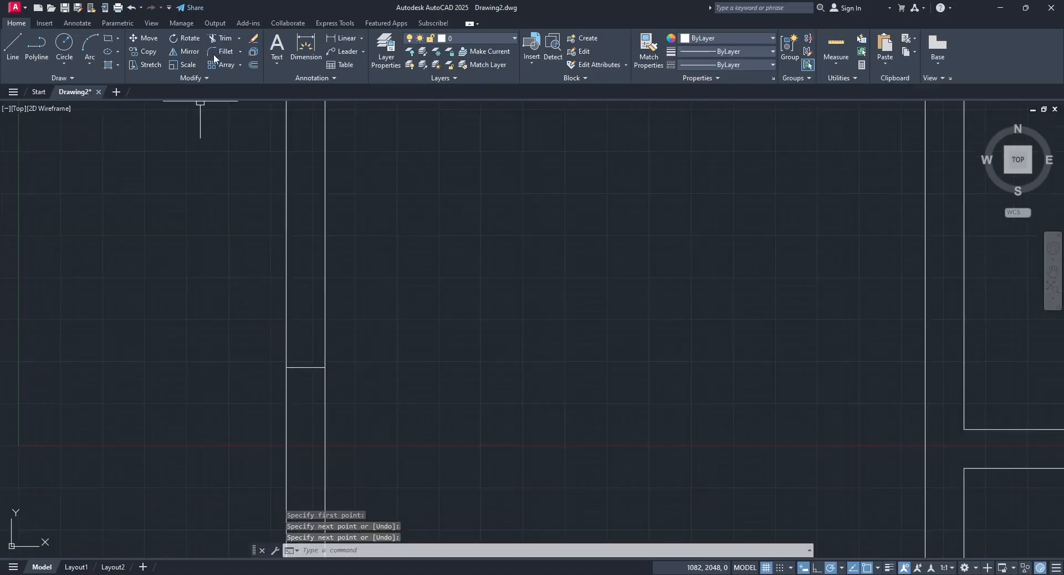
# Offset the short line in the left room's outer side wall by 300 mm both above and below.
pyautogui.click(253, 65)
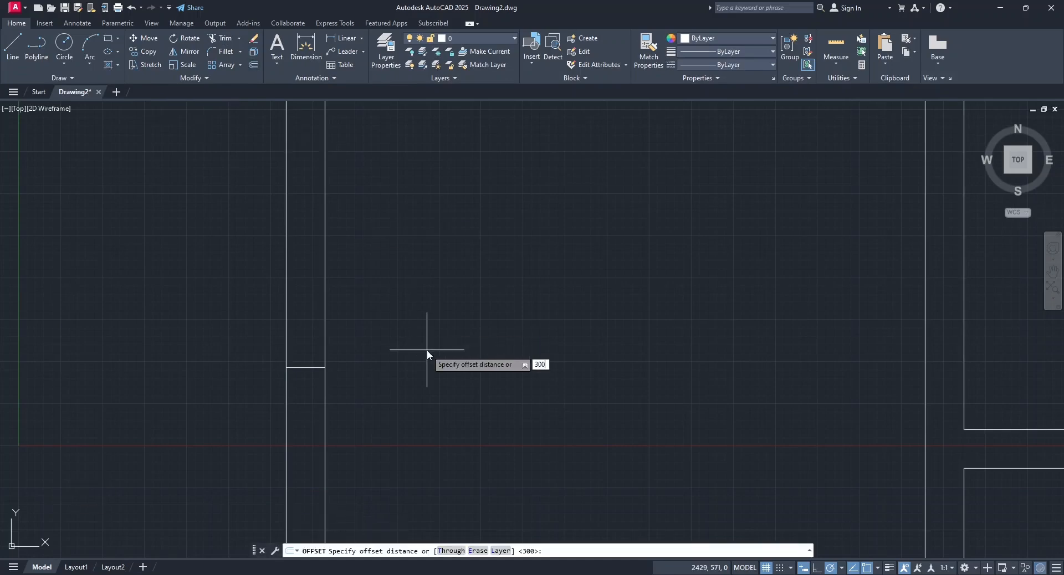
pyautogui.press('Return')
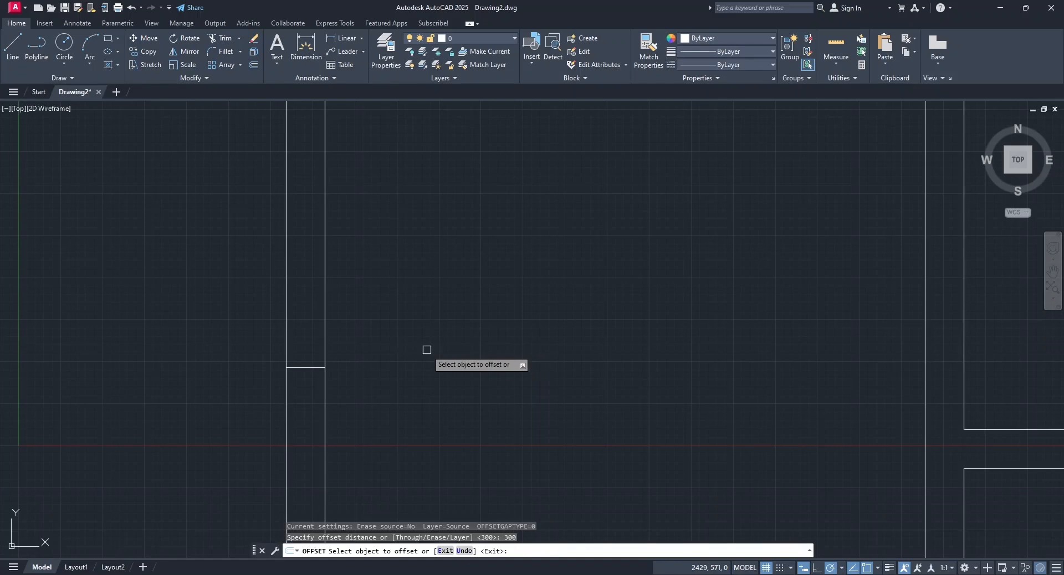
pyautogui.click(317, 367)
pyautogui.click(314, 265)
pyautogui.click(311, 367)
pyautogui.click(314, 421)
pyautogui.press('Escape')
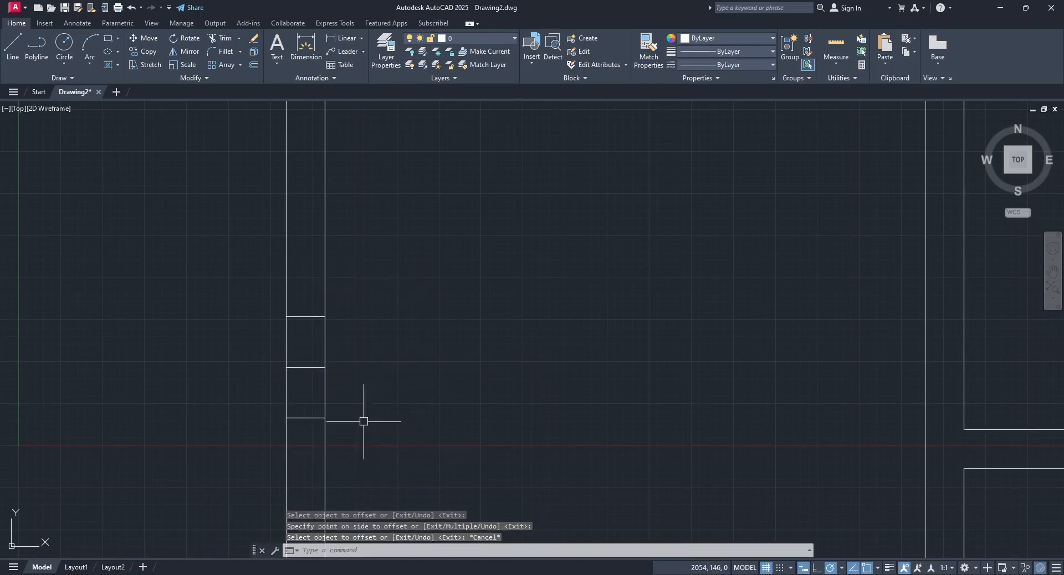
# Erase the central guide line in the left room's side wall and trim both wall lines between the offset lines.
pyautogui.click(314, 367)
pyautogui.click(256, 38)
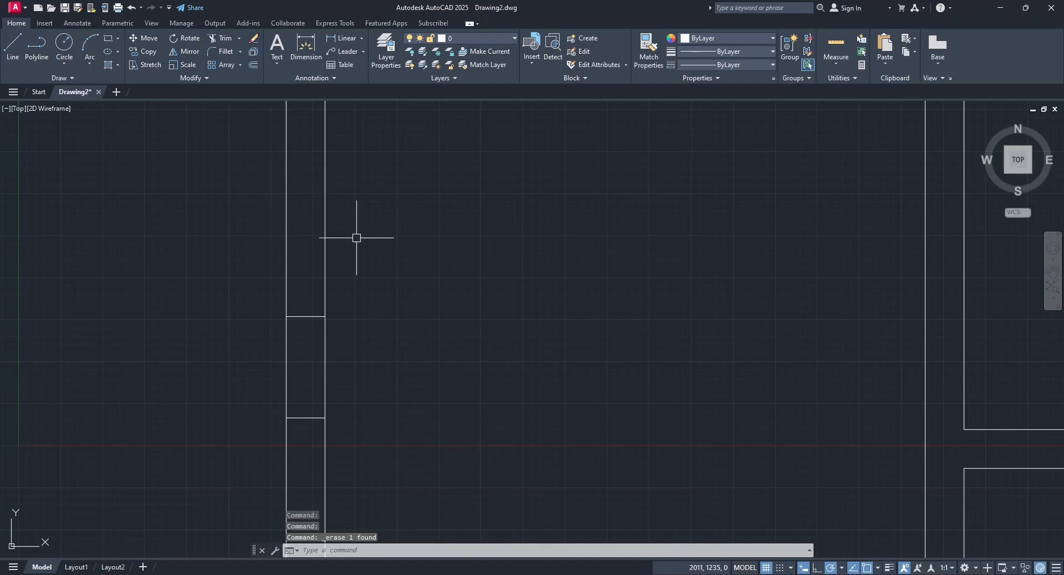
pyautogui.click(216, 39)
pyautogui.click(286, 369)
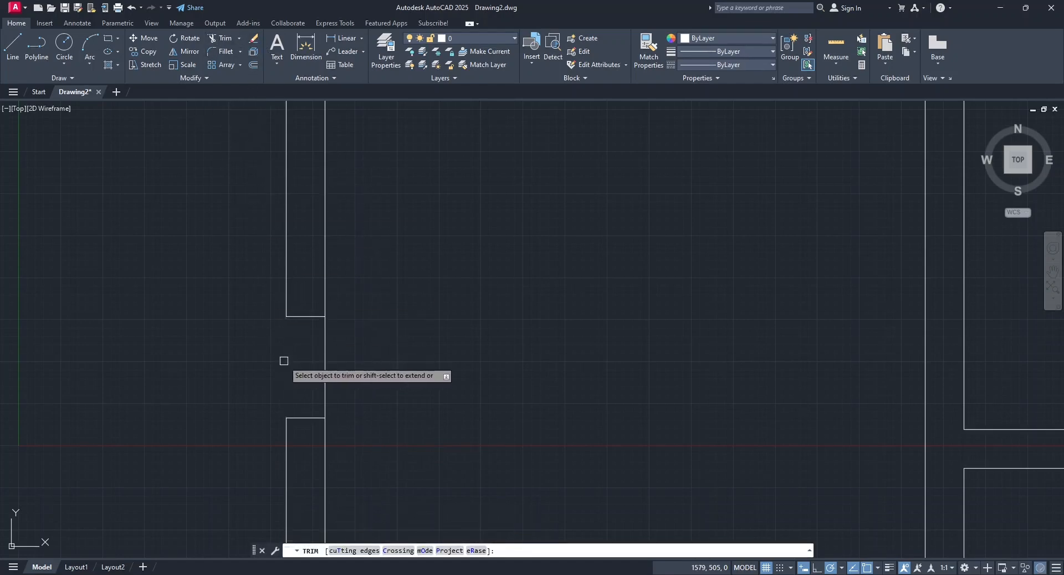
pyautogui.click(325, 360)
pyautogui.press('Escape')
# Draw a line across the top outer wall from the midpoint of the left room's upper inner face to the outer face.
pyautogui.scroll(-6, 399, 384)
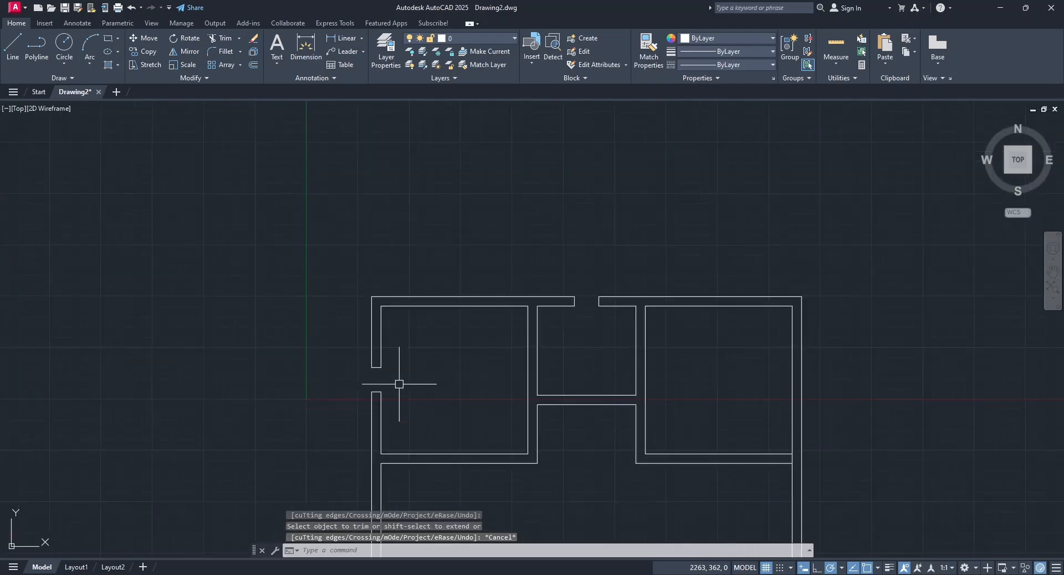
pyautogui.moveTo(445, 409)
pyautogui.mouseDown(button='middle')
pyautogui.moveTo(420, 302)
pyautogui.moveTo(392, 246)
pyautogui.mouseUp(button='middle')
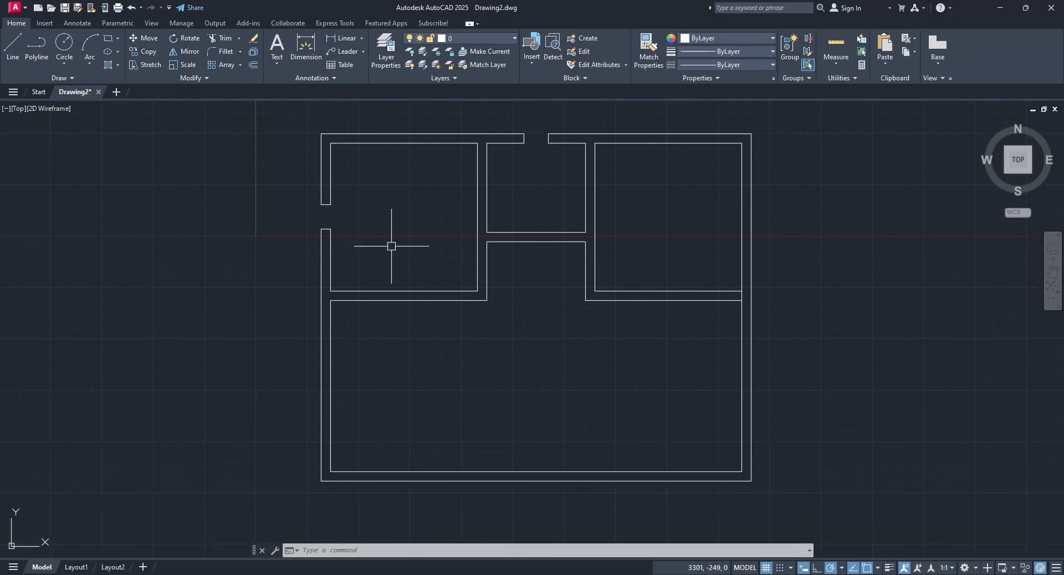
pyautogui.click(19, 48)
pyautogui.scroll(6, 393, 111)
pyautogui.click(436, 243)
pyautogui.click(436, 203)
pyautogui.press('Return')
# Offset the short line in the left room's top wall by 300 mm to both sides.
pyautogui.click(255, 66)
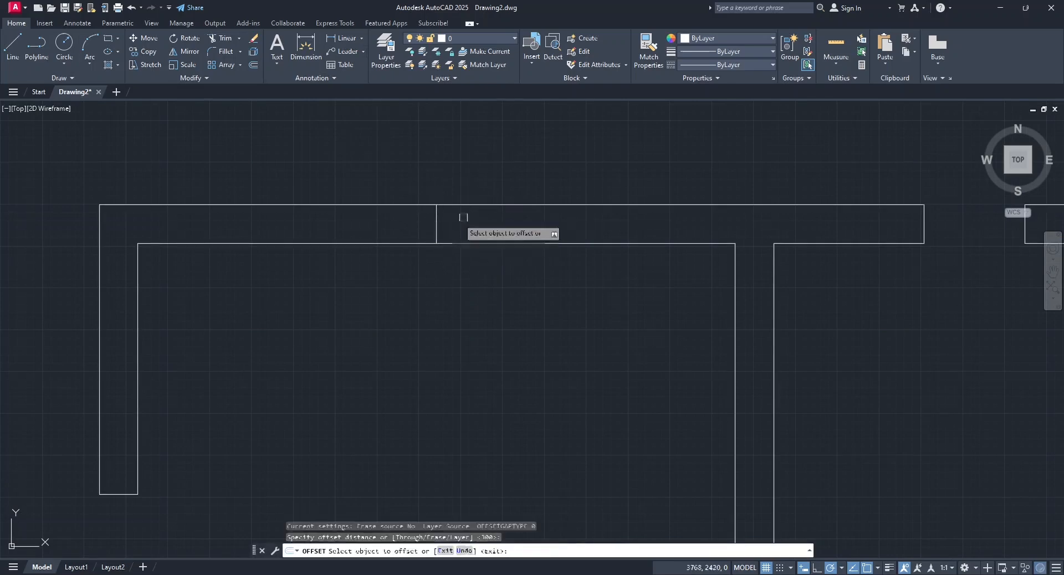
pyautogui.press('Return')
pyautogui.click(436, 219)
pyautogui.click(413, 219)
pyautogui.click(436, 219)
pyautogui.click(464, 216)
pyautogui.press('Escape')
# Remove the central guide line in the left room's top wall and trim the wall lines between the offset lines.
pyautogui.click(435, 217)
pyautogui.click(450, 205)
pyautogui.scroll(-4, 693, 286)
pyautogui.press('Escape')
# Draw a line across the top outer wall from the midpoint of the right room's upper inner face to the outer face.
pyautogui.write('l')
pyautogui.press('Return')
pyautogui.scroll(6, 535, 230)
pyautogui.click(474, 309)
pyautogui.click(474, 271)
pyautogui.press('Escape')
# Offset the short line in the right room's top wall by 300 mm to both sides.
pyautogui.click(254, 65)
pyautogui.press('Return')
pyautogui.click(473, 287)
pyautogui.click(450, 291)
pyautogui.click(473, 304)
pyautogui.click(522, 308)
pyautogui.press('Escape')
# Delete the central guide line in the right room's top wall and trim both wall lines between the offset lines.
pyautogui.click(474, 287)
pyautogui.press('Delete')
pyautogui.click(224, 39)
pyautogui.click(481, 271)
pyautogui.click(476, 310)
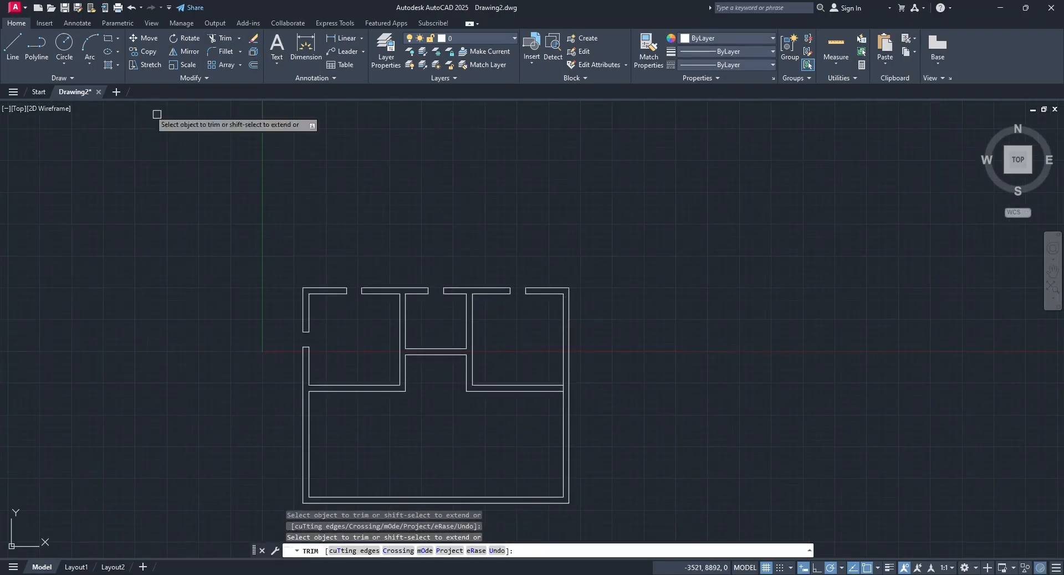
pyautogui.press('Escape')
pyautogui.write('l')
pyautogui.press('Return')
pyautogui.scroll(6, 518, 367)
pyautogui.scroll(-5, 558, 367)
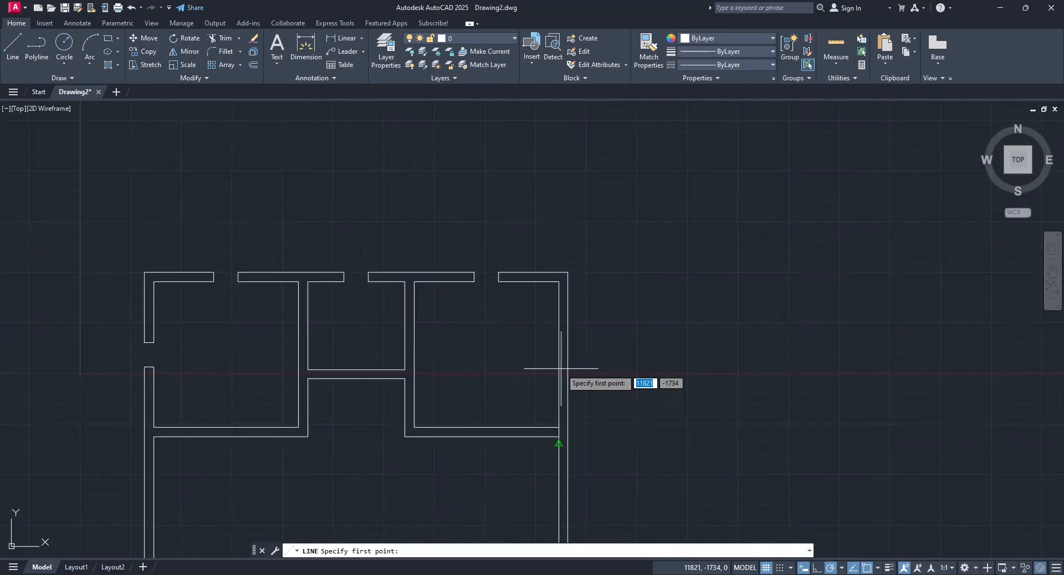
pyautogui.scroll(3, 561, 357)
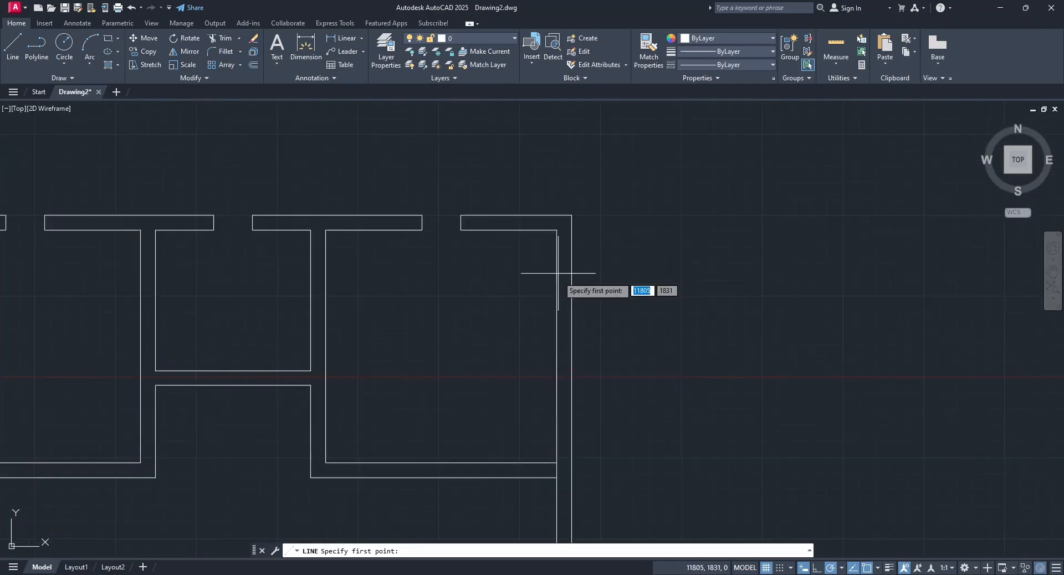
pyautogui.press('Escape')
# Trim the right outer wall's inner line between the two lines of the right room's lower wall.
pyautogui.moveTo(608, 334); pyautogui.dragTo(645, 209, button='middle')
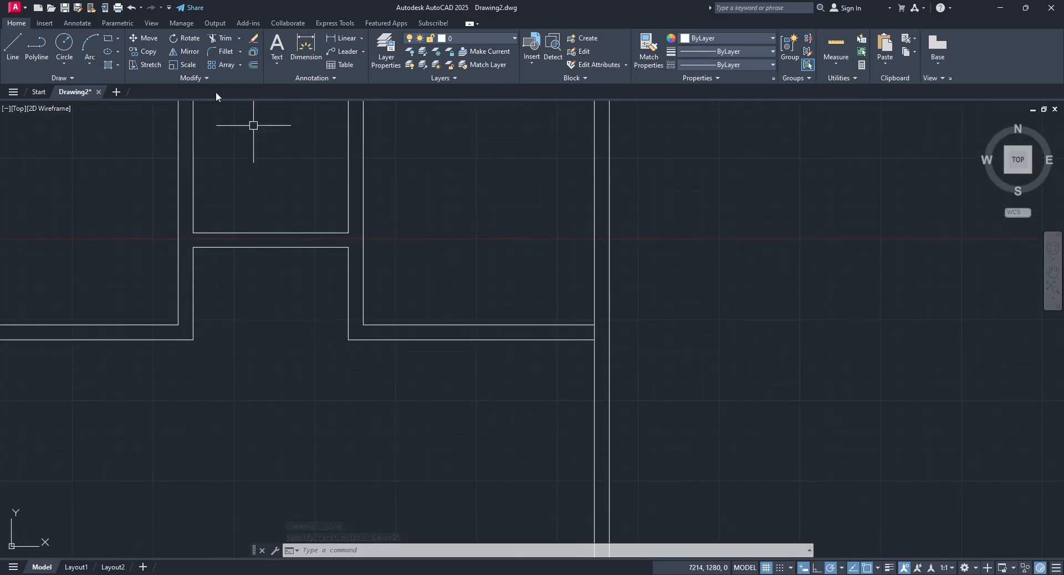
pyautogui.click(220, 41)
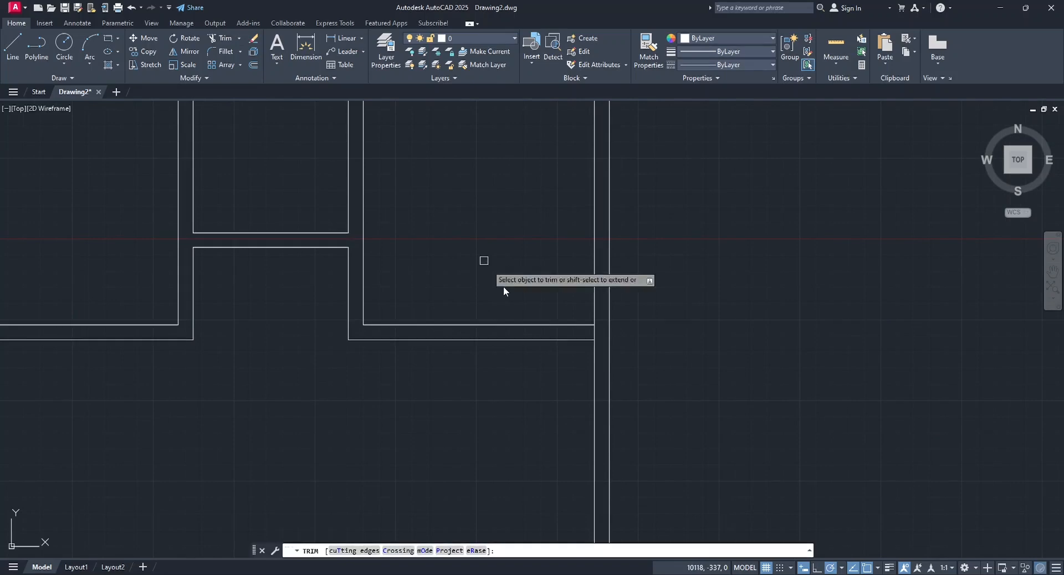
pyautogui.click(594, 332)
pyautogui.press('Escape')
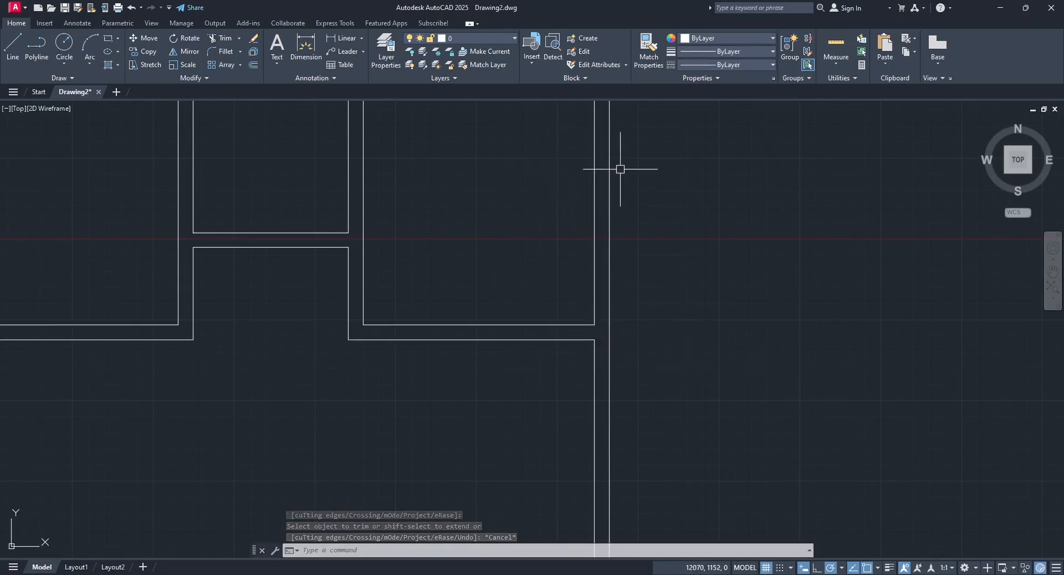
# Draw a line across the right outer wall from the midpoint of the right room's inner face to the outer face.
pyautogui.click(13, 47)
pyautogui.moveTo(548, 205); pyautogui.dragTo(520, 300, button='middle')
pyautogui.click(566, 303)
pyautogui.click(581, 302)
pyautogui.press('Escape')
# Offset the short line in the right room's outer side wall by 300 mm both above and below.
pyautogui.click(254, 64)
pyautogui.scroll(4, 588, 308)
pyautogui.press('Return')
pyautogui.click(555, 295)
pyautogui.click(560, 217)
pyautogui.click(554, 294)
pyautogui.press('Escape')
# Erase the central guide line in the right room's side wall and trim both wall lines between the offset lines.
pyautogui.click(546, 294)
pyautogui.rightClick(698, 288)
pyautogui.press('Escape')
pyautogui.write('tr')
pyautogui.press('Return')
pyautogui.moveTo(521, 277); pyautogui.dragTo(581, 310)
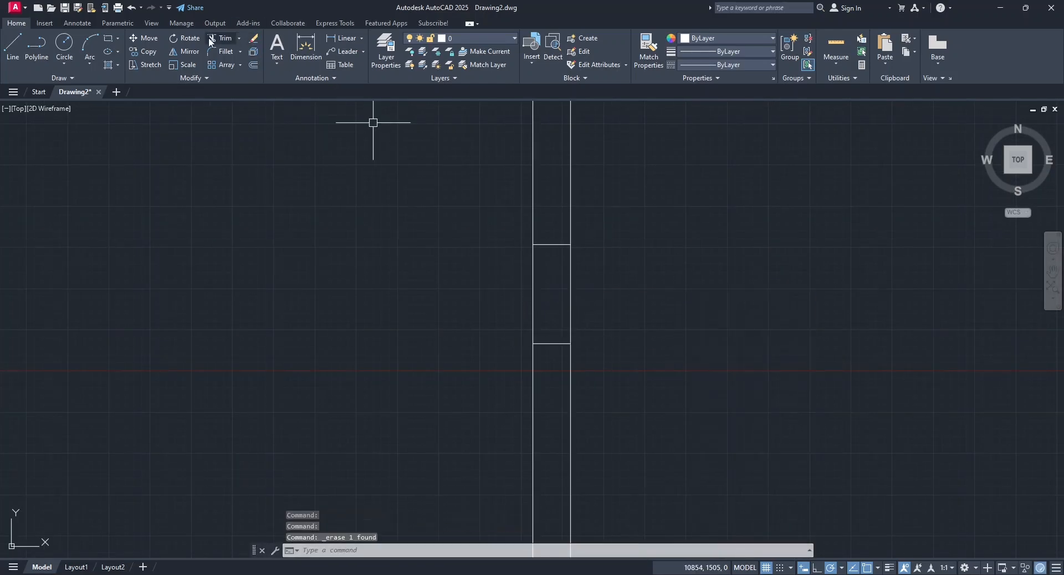
pyautogui.press('Escape')
# Draw a line across the left outer wall from the midpoint of the large lower room's inner face to the outer face.
pyautogui.scroll(-4, 373, 123)
pyautogui.moveTo(509, 288); pyautogui.dragTo(627, 202, button='middle')
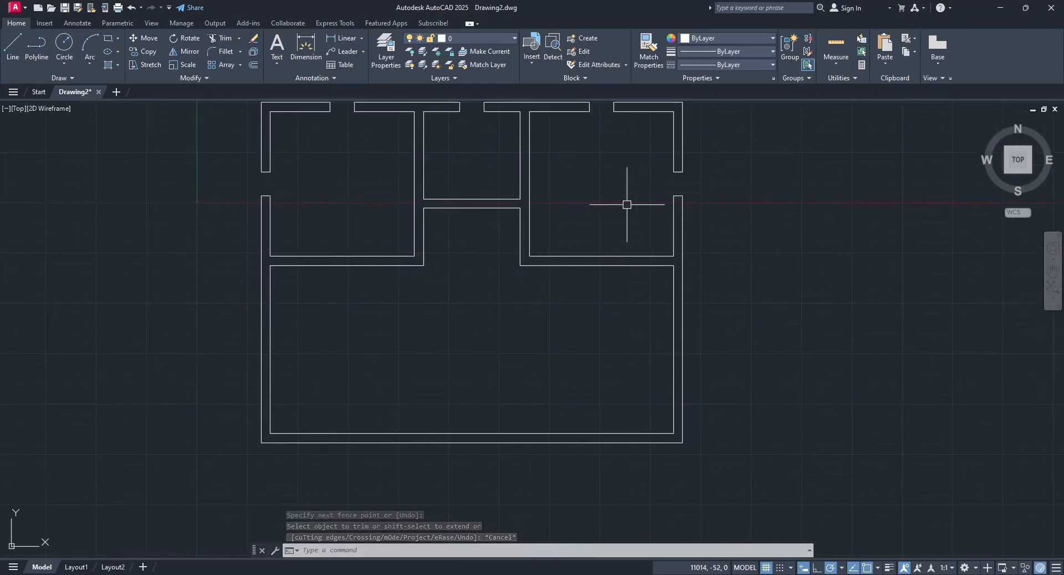
pyautogui.click(16, 55)
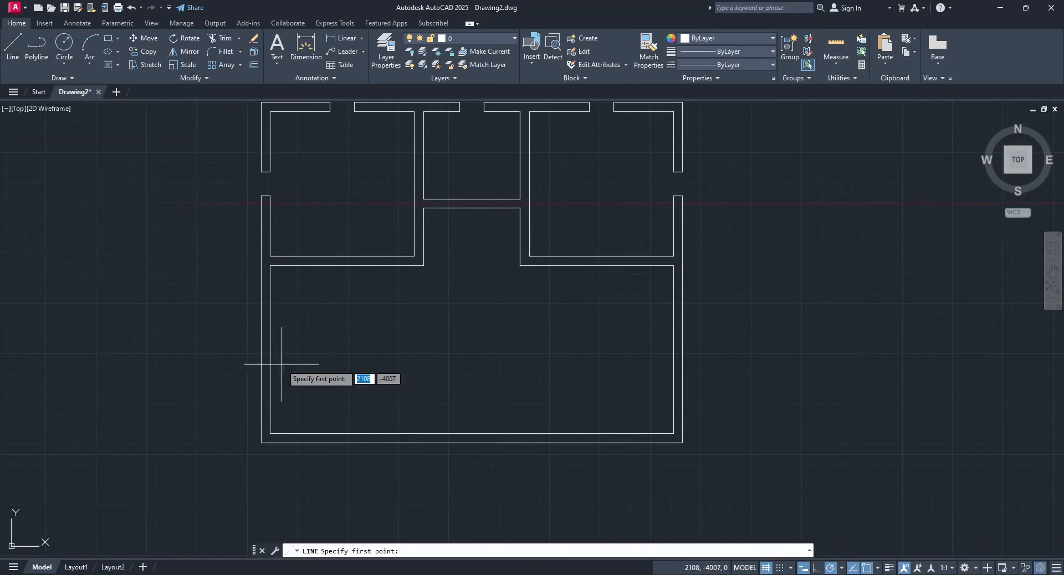
pyautogui.scroll(2, 238, 333)
pyautogui.click(246, 339)
pyautogui.click(247, 339)
pyautogui.press('Escape')
# Offset the short line across the large lower room's left wall by 300 mm both above and below.
pyautogui.scroll(6, 257, 321)
pyautogui.click(253, 65)
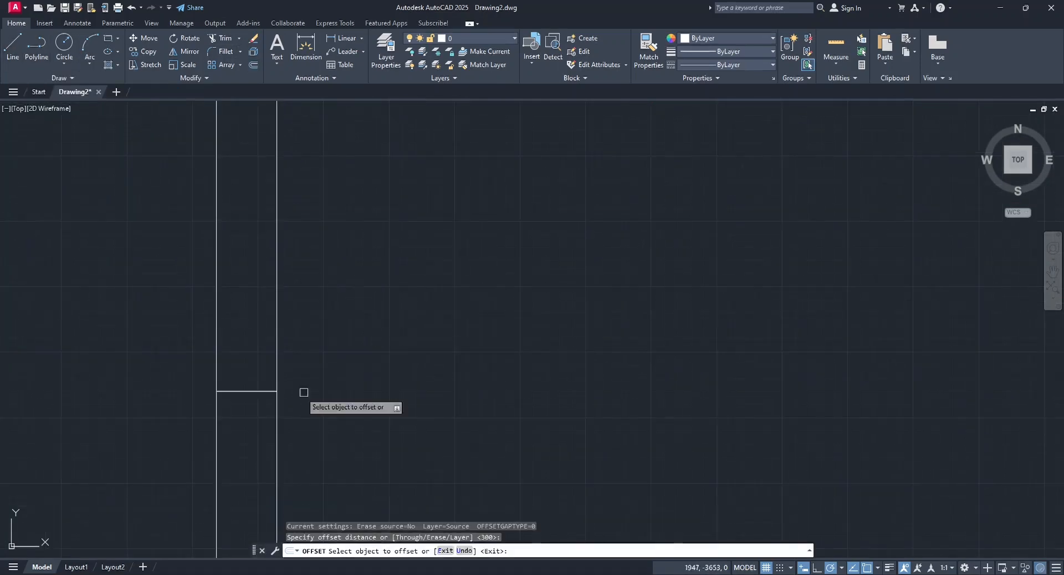
pyautogui.click(250, 391)
pyautogui.click(252, 425)
pyautogui.press('Escape')
# Erase the central guide line in the lower room's left wall and trim both wall lines between the offset lines.
pyautogui.click(261, 392)
pyautogui.click(254, 39)
pyautogui.click(221, 39)
pyautogui.moveTo(346, 399); pyautogui.dragTo(160, 395)
pyautogui.scroll(-8, 344, 404)
pyautogui.moveTo(691, 401)
pyautogui.mouseDown(button='middle')
pyautogui.moveTo(629, 328)
pyautogui.moveTo(639, 349)
pyautogui.mouseUp(button='middle')
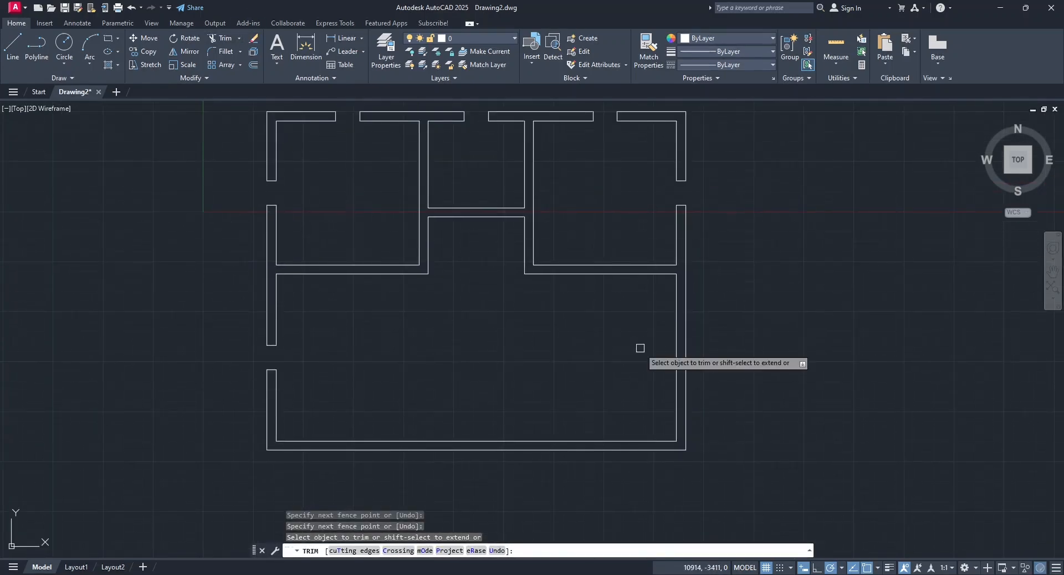
pyautogui.press('Escape')
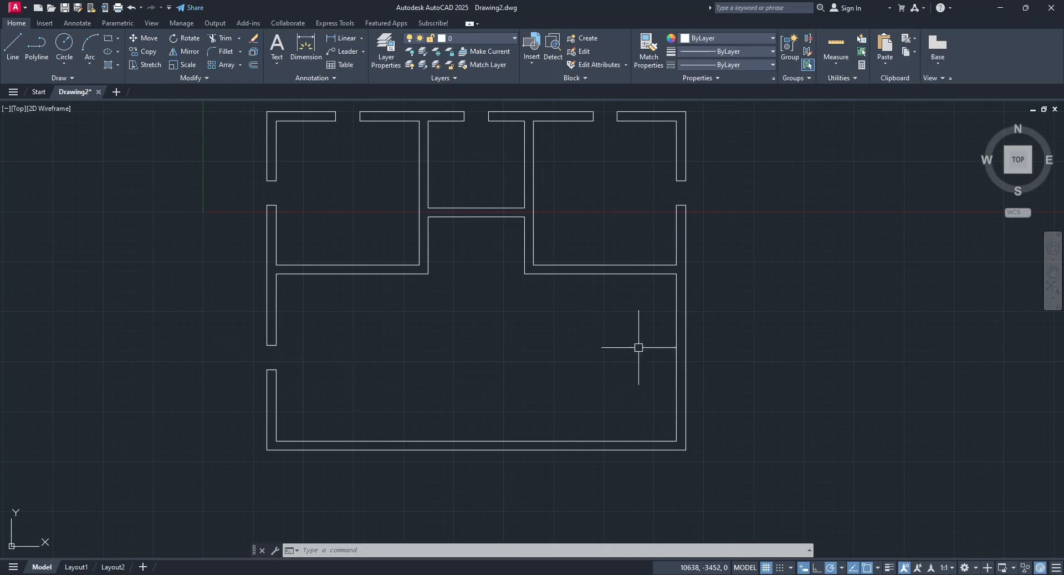
pyautogui.click(246, 325)
pyautogui.click(304, 381)
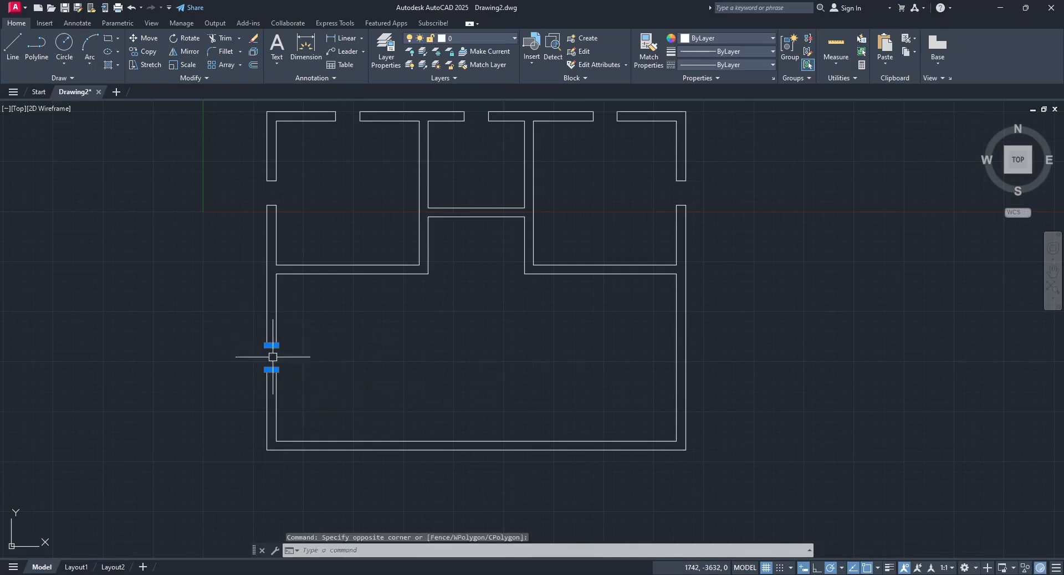
pyautogui.press('Escape')
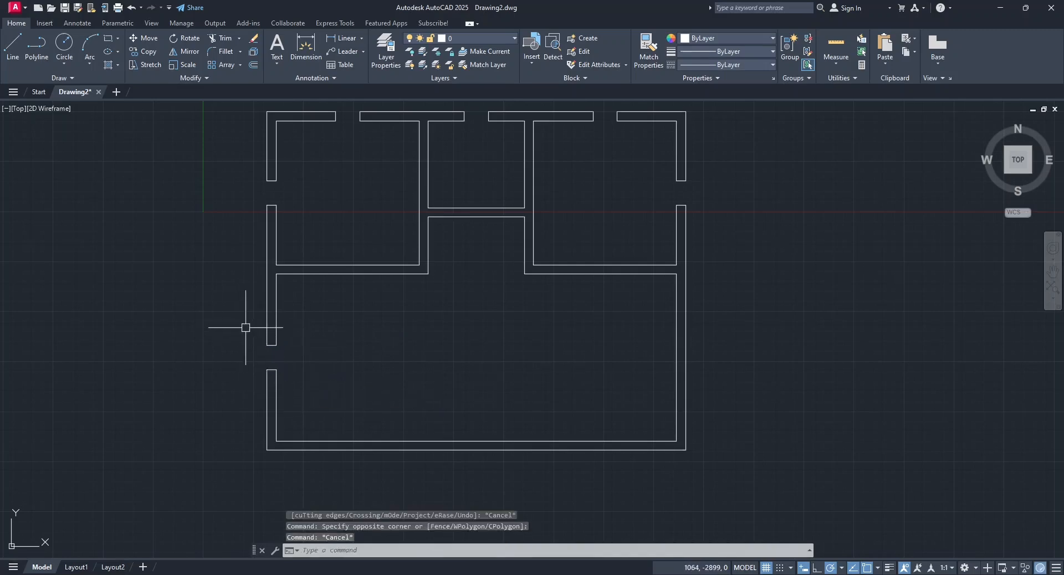
# Mirror the left opening's end lines about the vertical axis through the bottom wall's midpoint, keeping the originals, and trim the right wall between the copies.
pyautogui.click(245, 327)
pyautogui.click(304, 390)
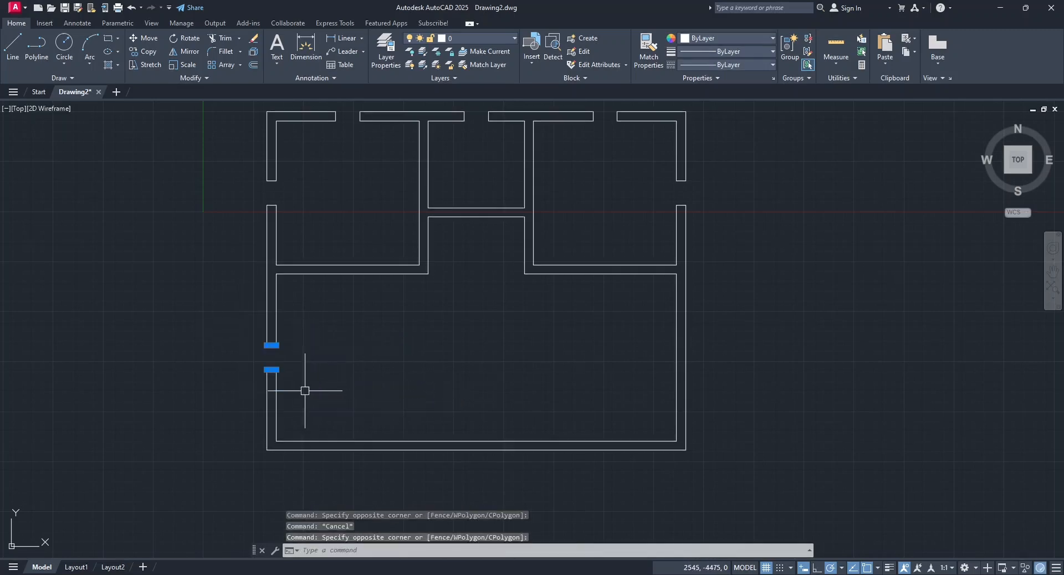
pyautogui.click(185, 54)
pyautogui.click(476, 441)
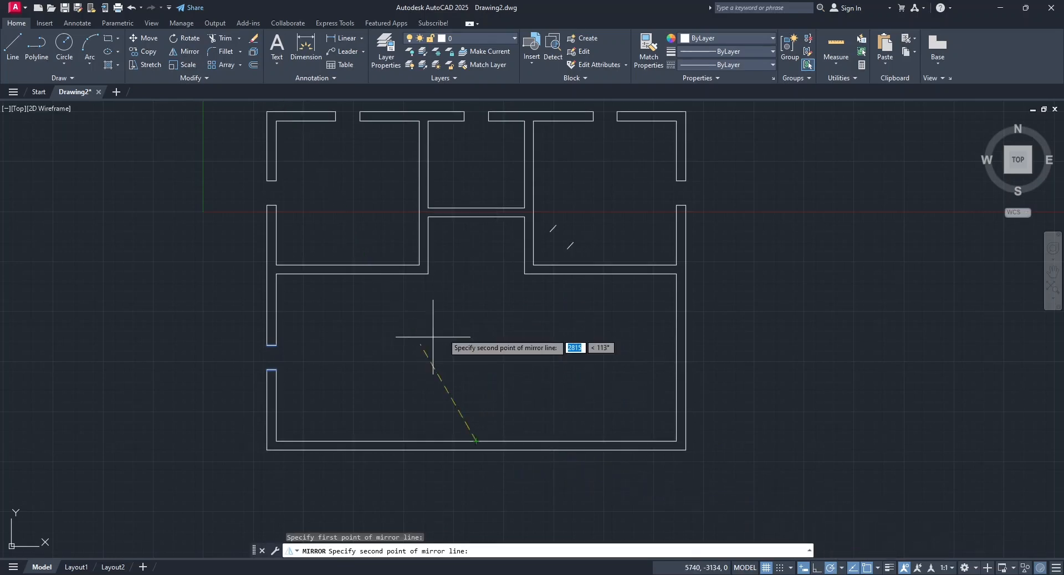
pyautogui.click(476, 333)
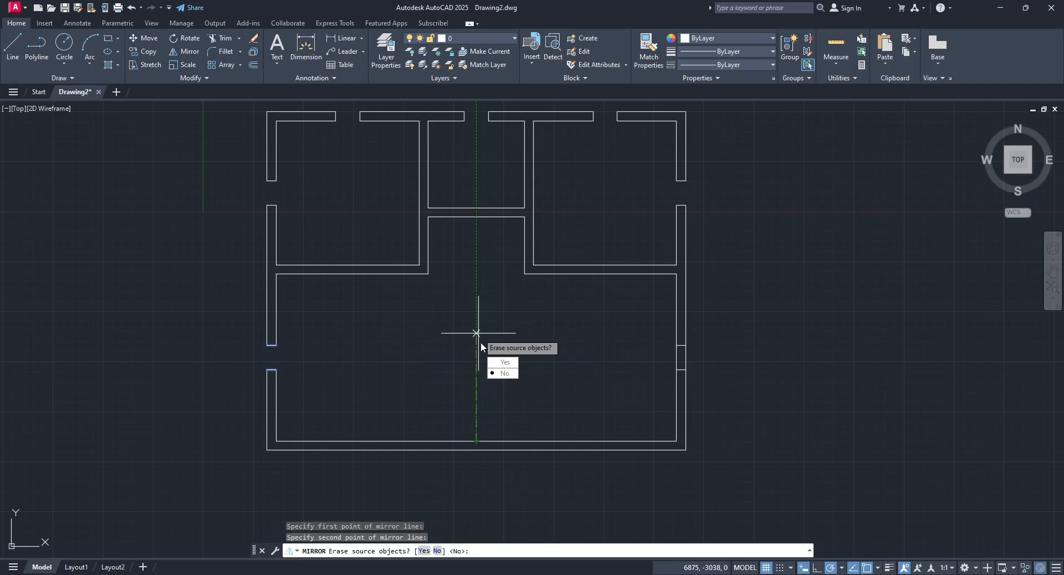
pyautogui.click(503, 374)
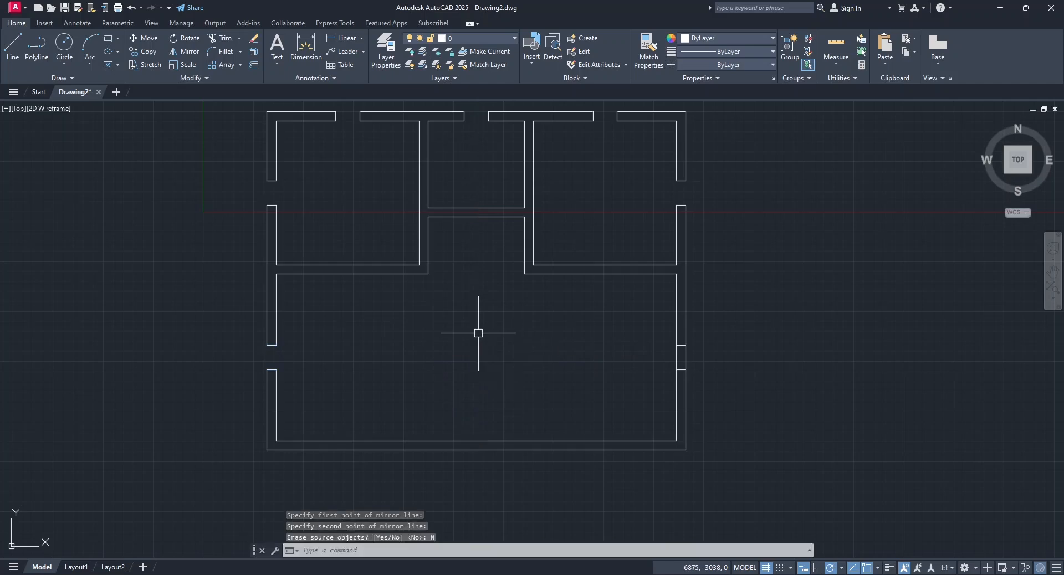
pyautogui.click(214, 38)
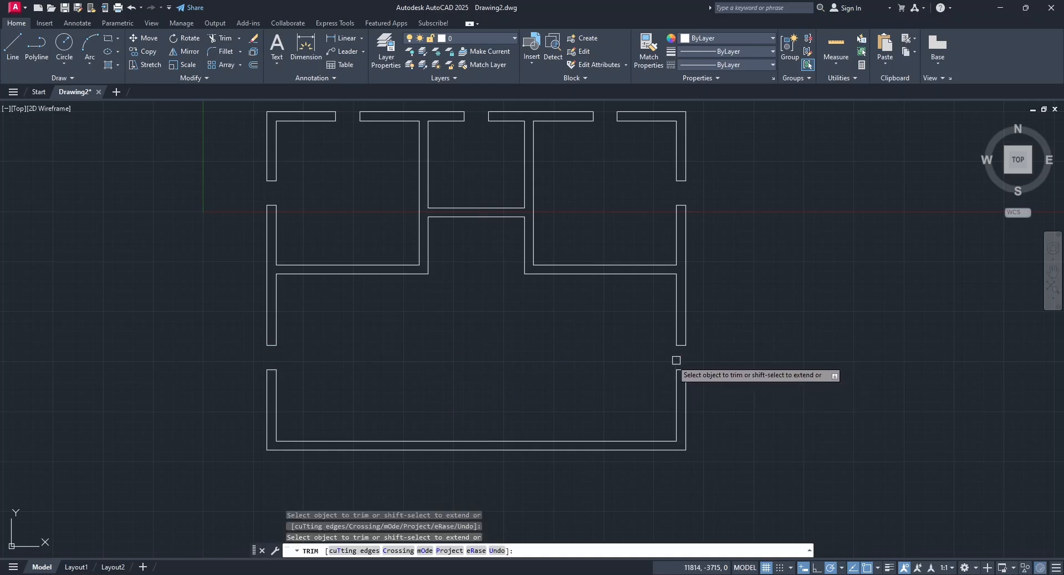
pyautogui.press('Escape')
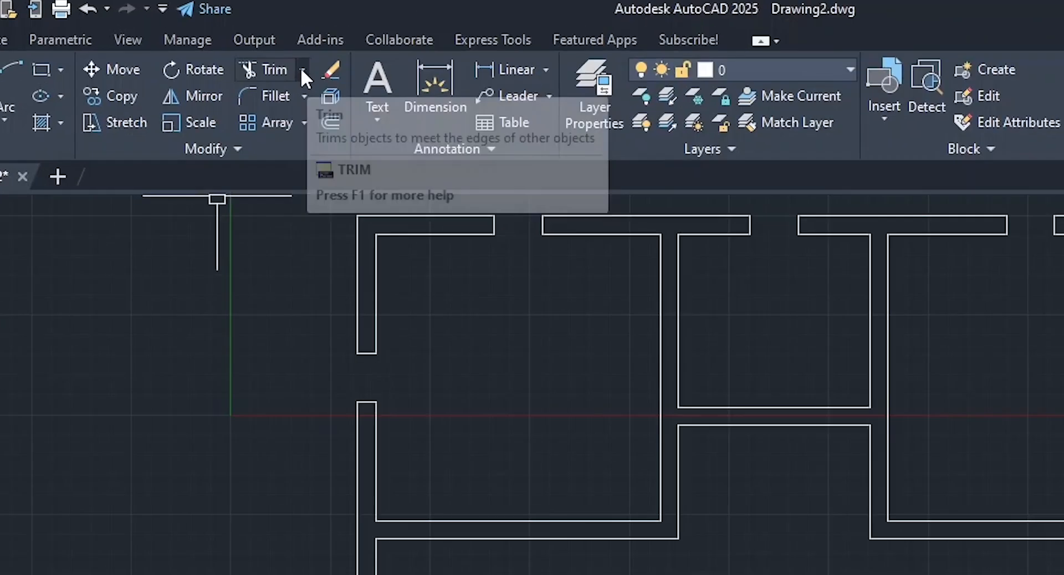
# Extend the inner face line of the lower room's left wall down to the outer face of the bottom wall.
pyautogui.click(239, 38)
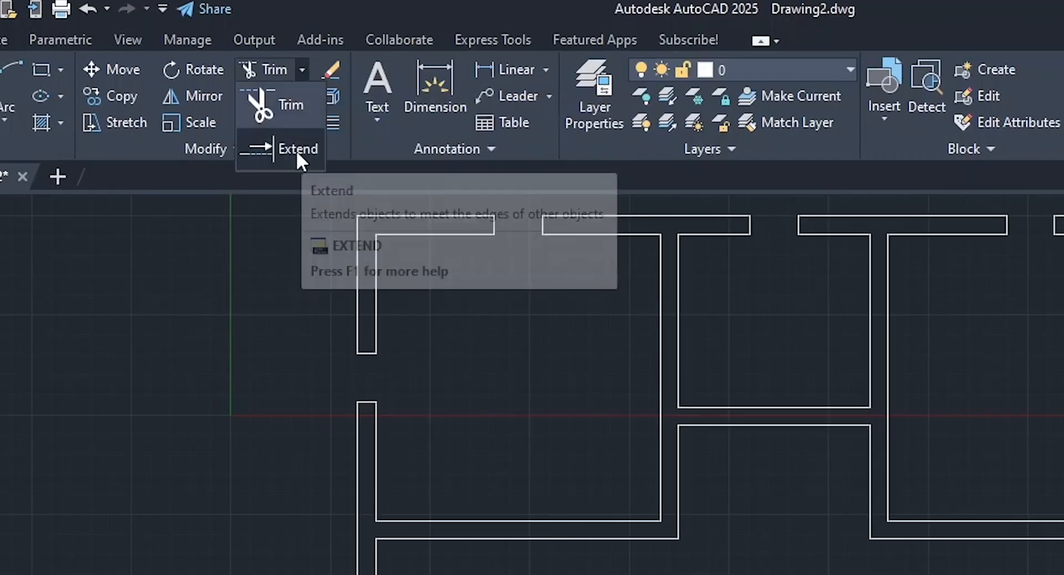
pyautogui.click(296, 150)
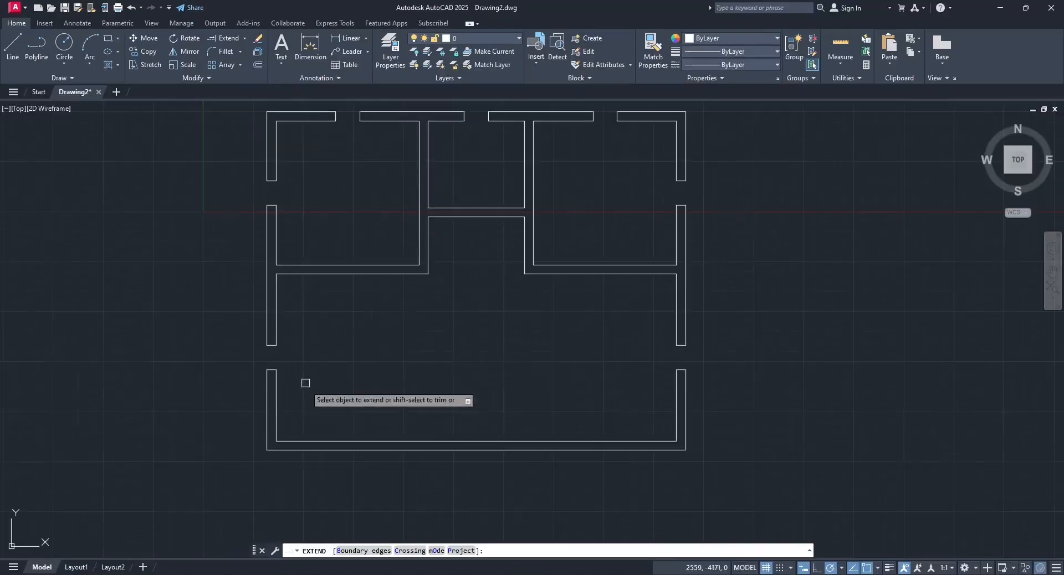
pyautogui.click(279, 428)
pyautogui.press('Escape')
# Offset the extended left inner wall line 1300 mm into the room, and offset that copy a further 600 mm in the same direction.
pyautogui.click(258, 65)
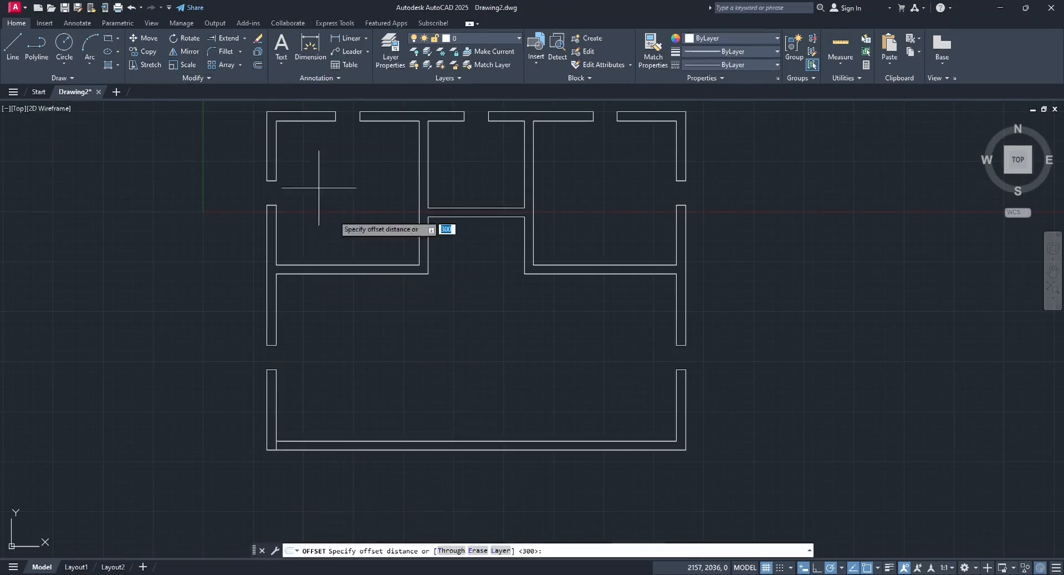
pyautogui.write('1300')
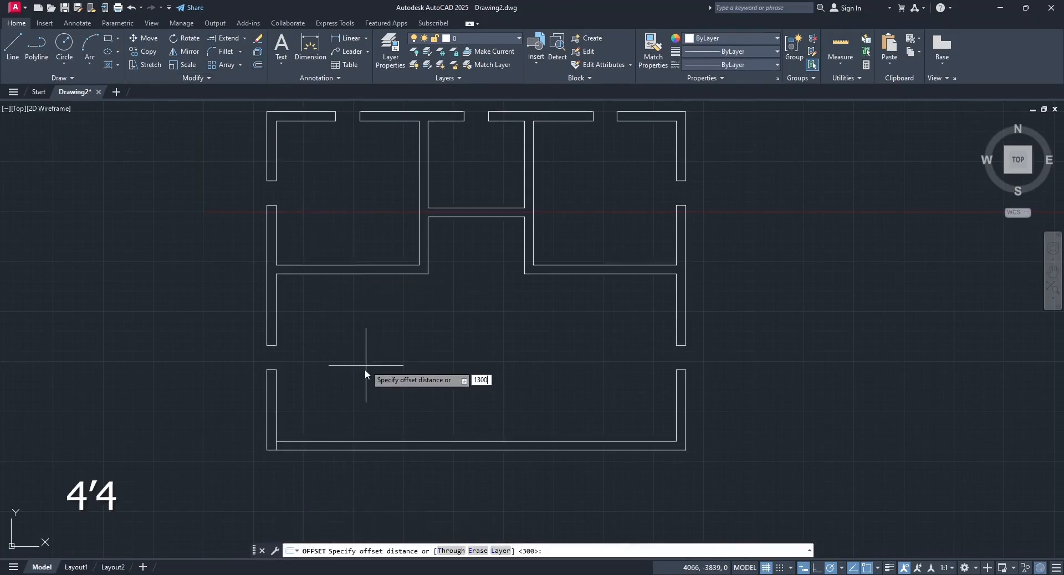
pyautogui.press('Return')
pyautogui.click(278, 426)
pyautogui.click(344, 422)
pyautogui.click(328, 416)
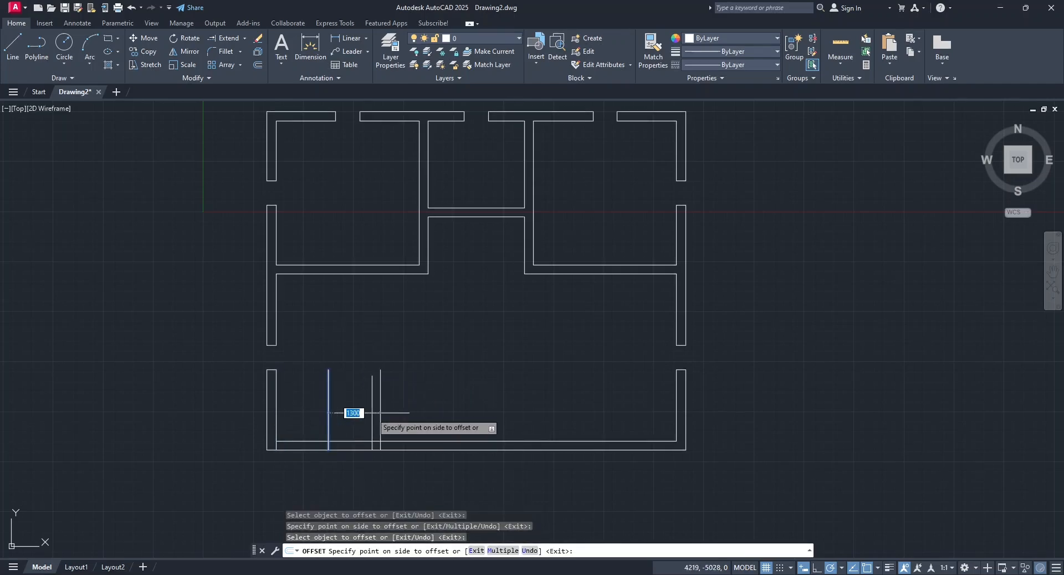
pyautogui.press('Return')
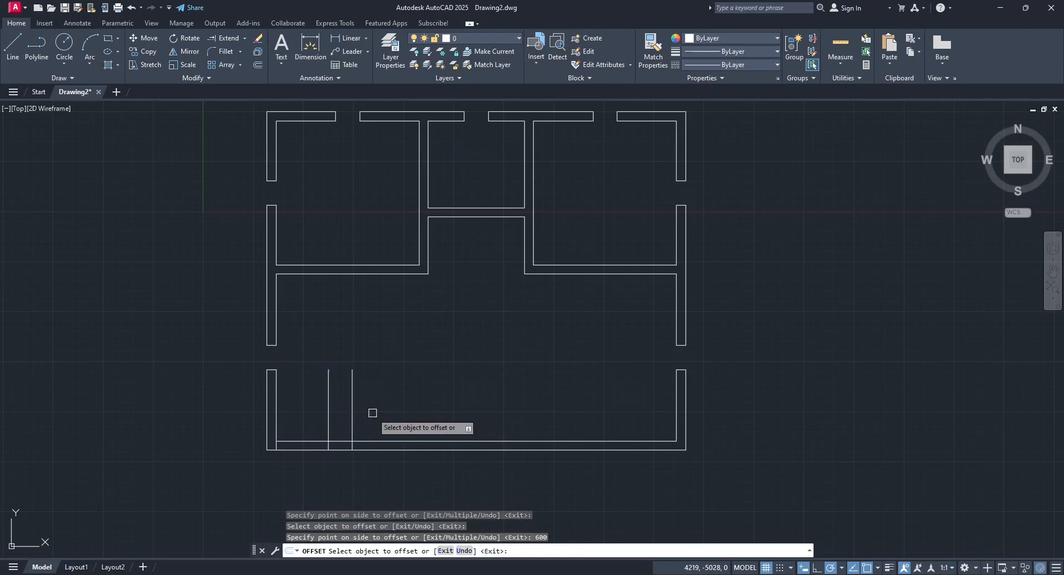
pyautogui.press('Return')
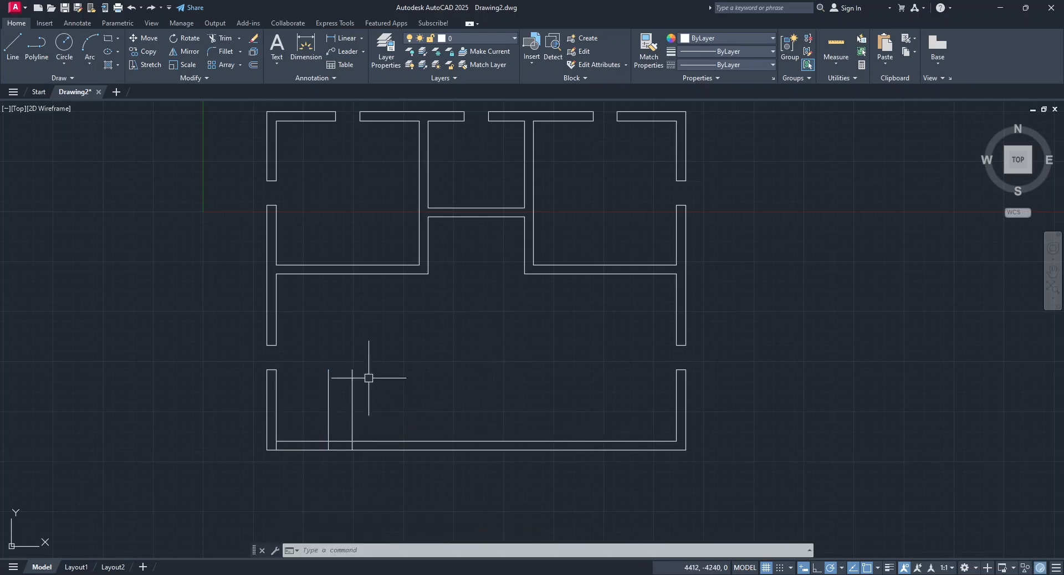
# Mirror the two offset vertical lines about the vertical axis through the bottom wall's midpoint, keeping the originals.
pyautogui.click(328, 374)
pyautogui.click(352, 371)
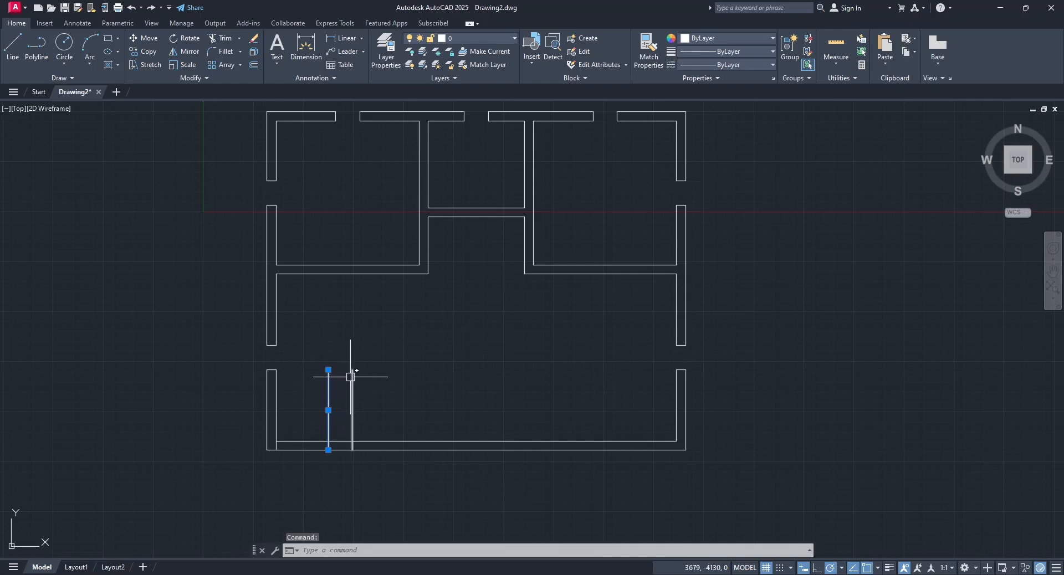
pyautogui.click(190, 53)
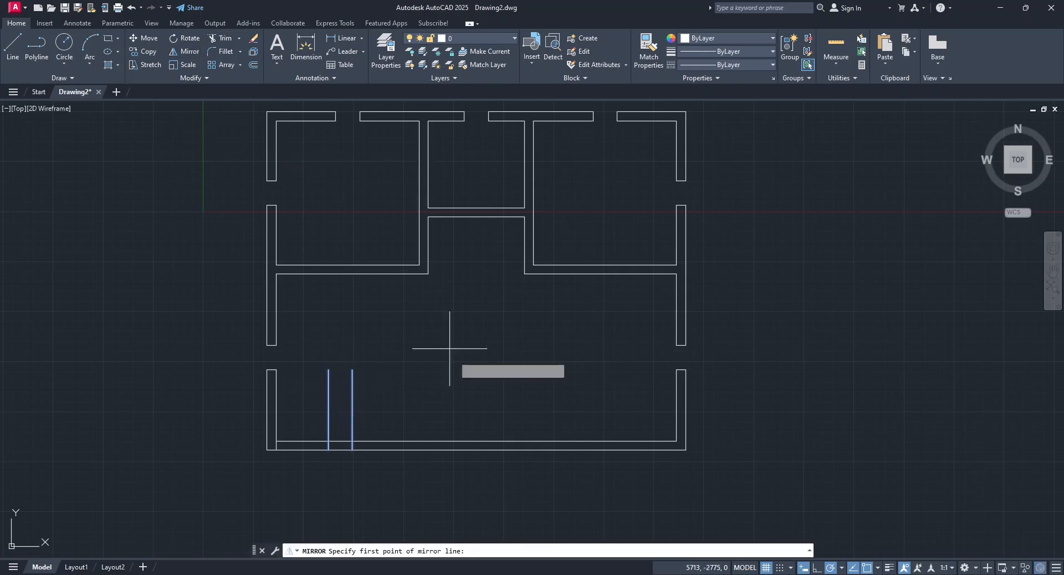
pyautogui.click(476, 442)
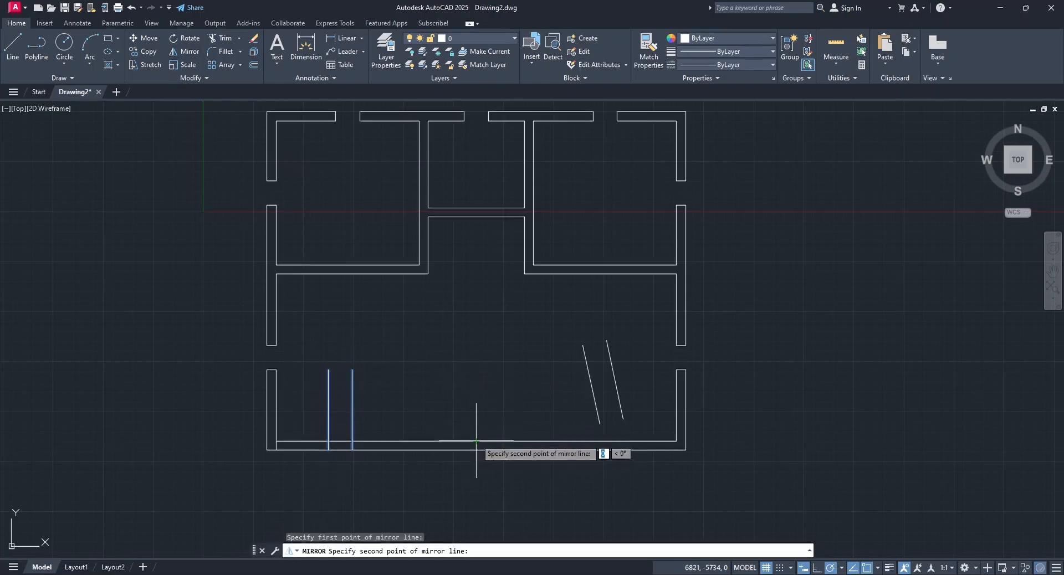
pyautogui.click(477, 340)
pyautogui.click(504, 381)
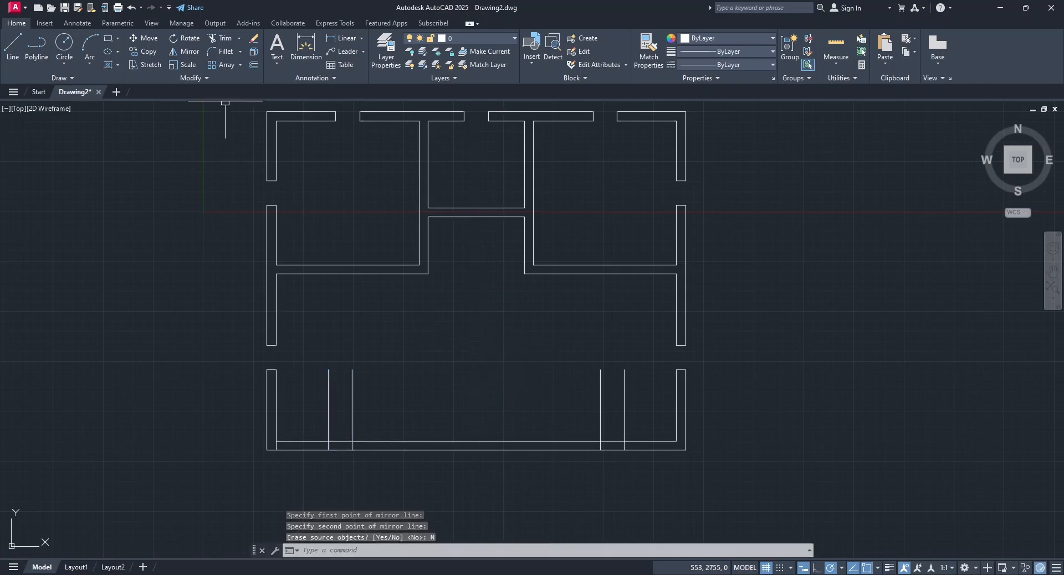
# Trim the four vertical lines above the bottom wall and cut out the wall lines between each pair to form two openings.
pyautogui.click(222, 42)
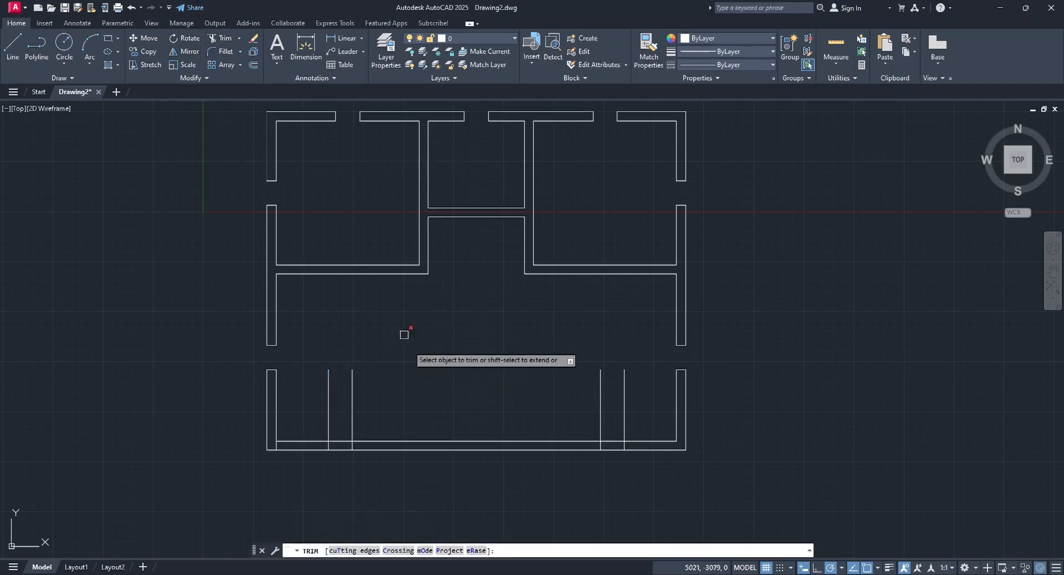
pyautogui.click(314, 401)
pyautogui.moveTo(554, 402); pyautogui.dragTo(632, 400)
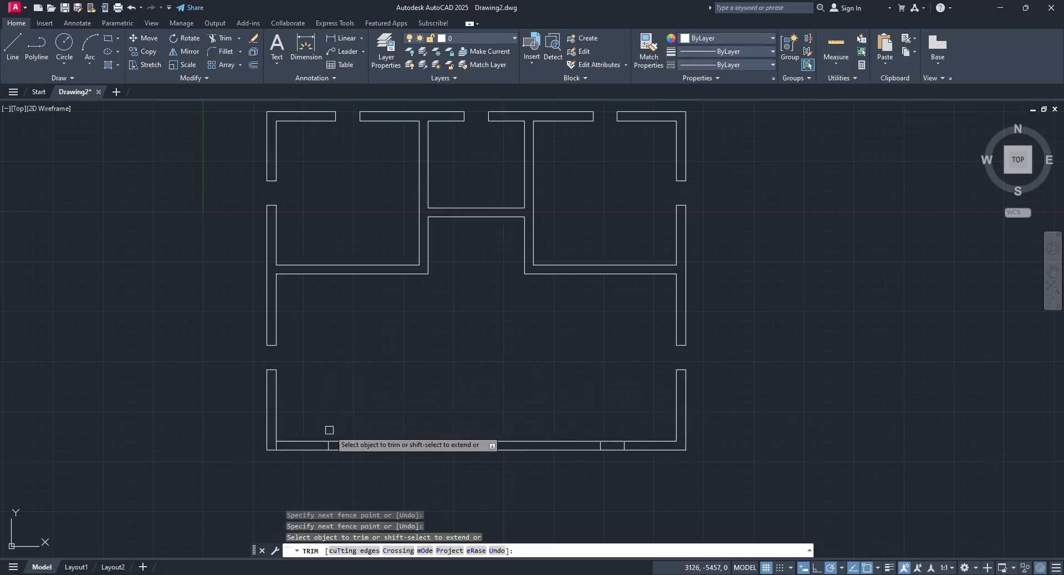
pyautogui.moveTo(328, 430); pyautogui.dragTo(338, 440)
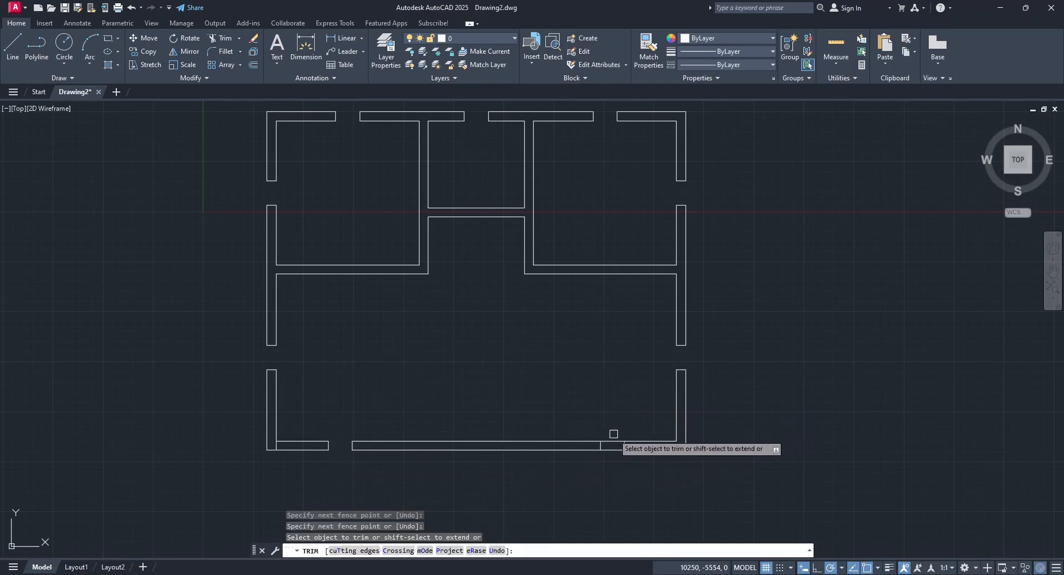
pyautogui.moveTo(613, 435); pyautogui.dragTo(614, 464)
pyautogui.press('Escape')
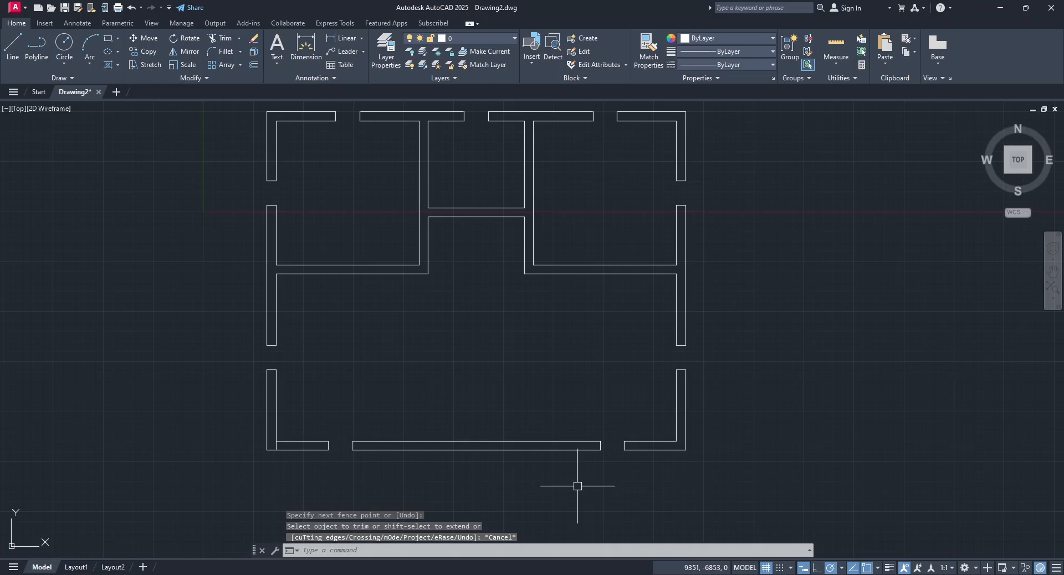
# Draw a line across the bottom wall from the midpoint of its inner face to the outer face.
pyautogui.click(13, 44)
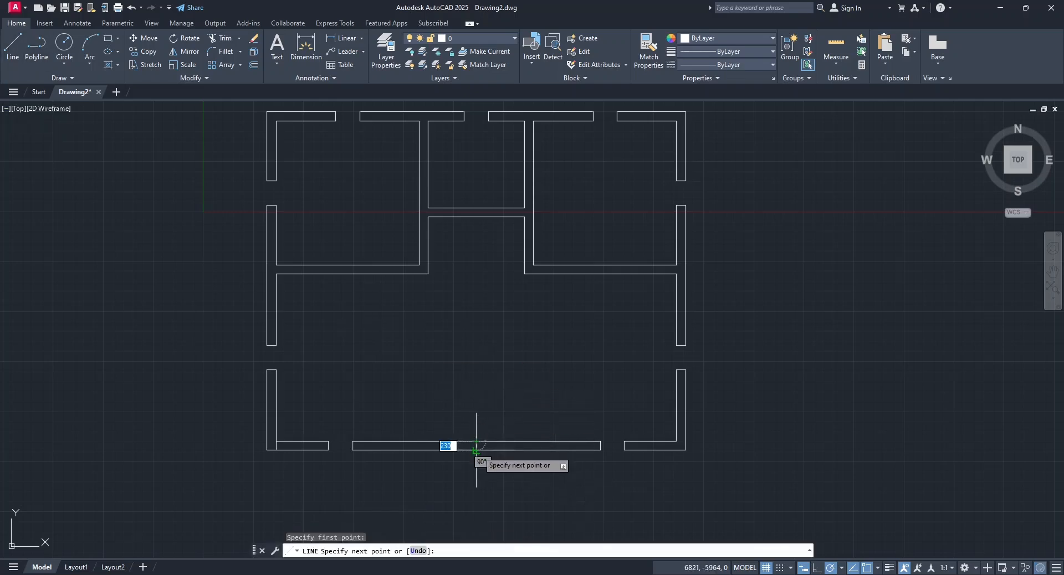
pyautogui.click(476, 449)
pyautogui.press('Escape')
# Offset the bottom wall's midpoint line 1000 mm to the left.
pyautogui.scroll(6, 483, 468)
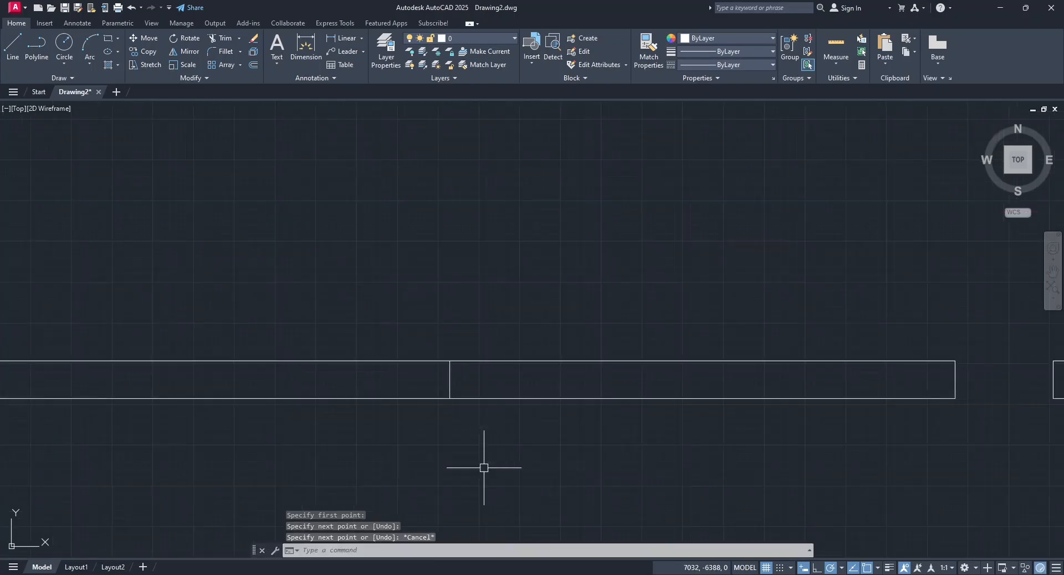
pyautogui.click(254, 65)
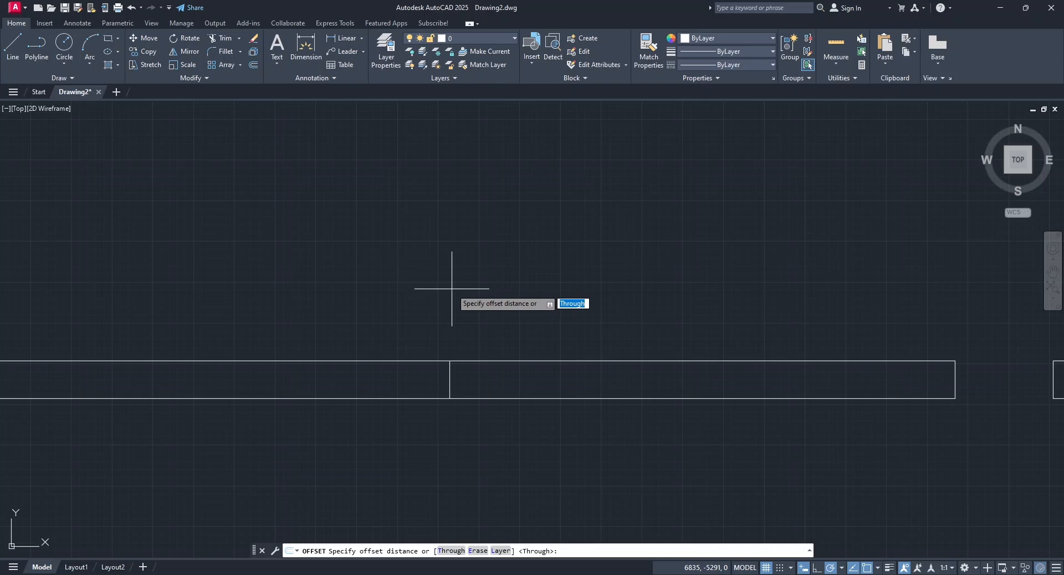
pyautogui.write('100')
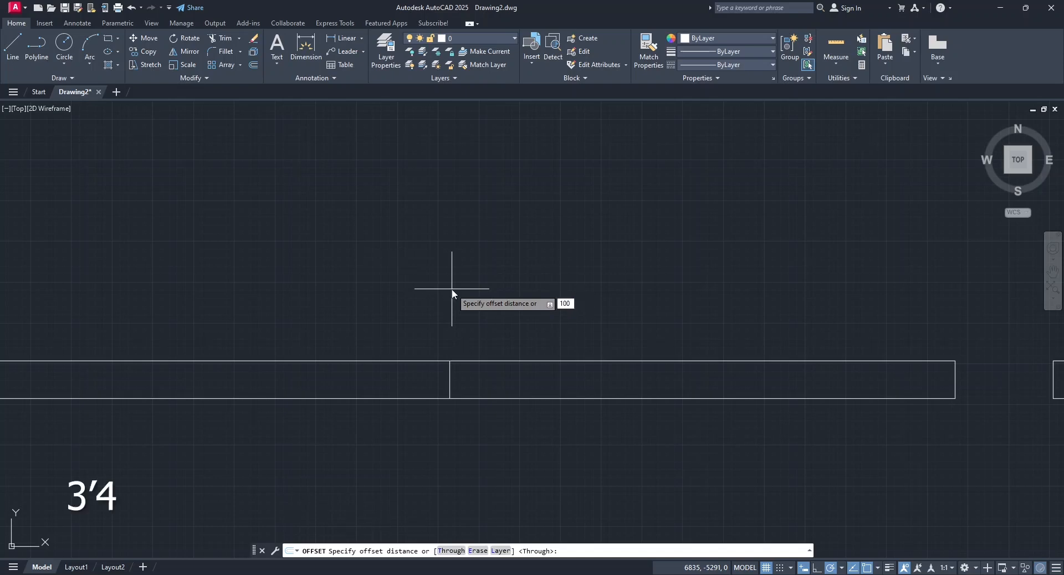
pyautogui.write('0')
pyautogui.press('Return')
pyautogui.click(449, 382)
pyautogui.click(216, 424)
pyautogui.press('Escape')
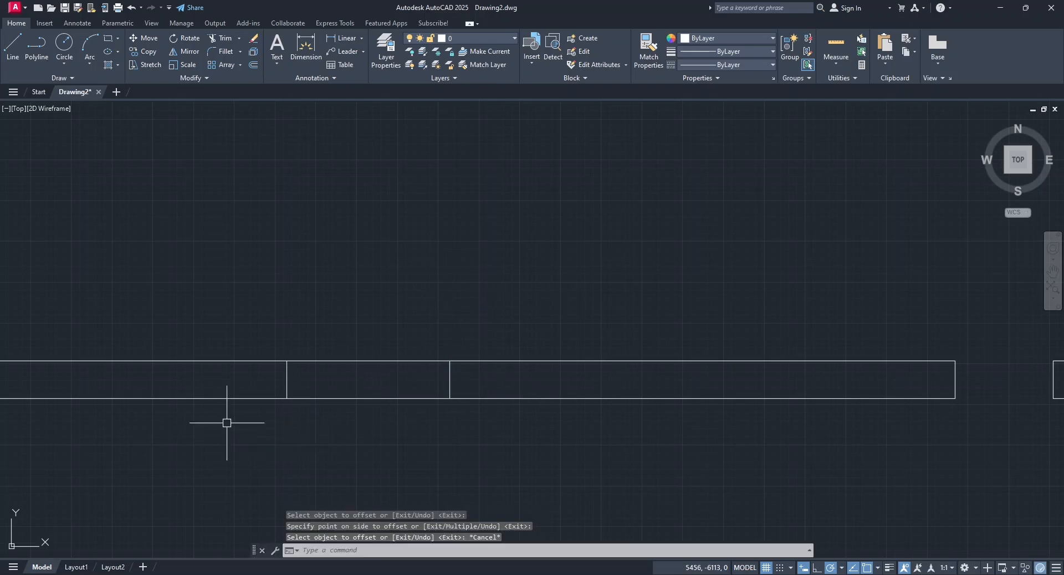
# Trim both bottom wall lines between the midpoint line and its offset copy to form the door opening.
pyautogui.scroll(-5, 295, 415)
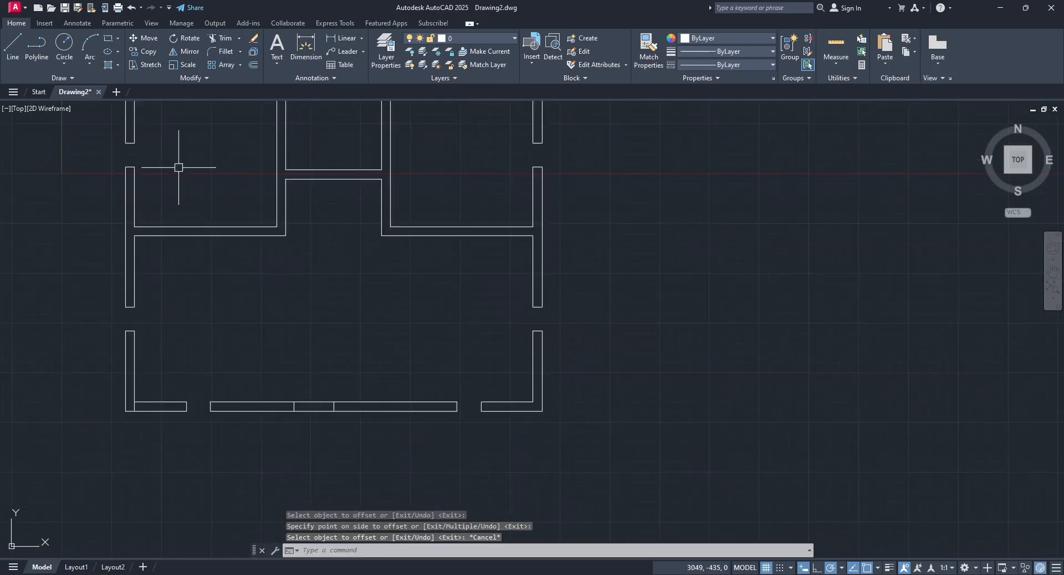
pyautogui.click(222, 38)
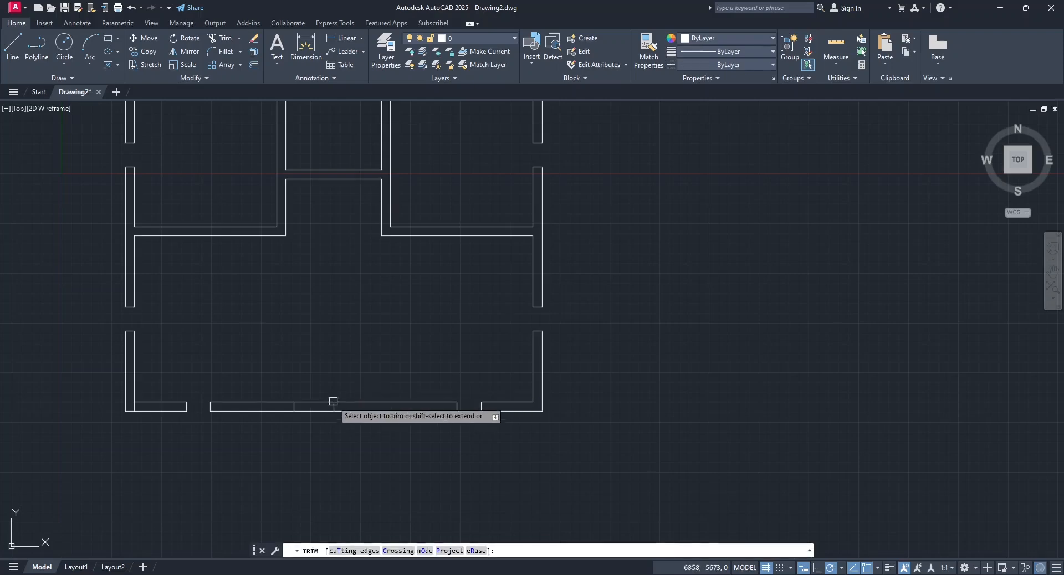
pyautogui.click(315, 402)
pyautogui.click(318, 410)
pyautogui.press('Escape')
# Extend the left room's upper bottom-wall line and the middle room's right-hand wall line across the adjoining walls to their far faces.
pyautogui.scroll(4, 331, 323)
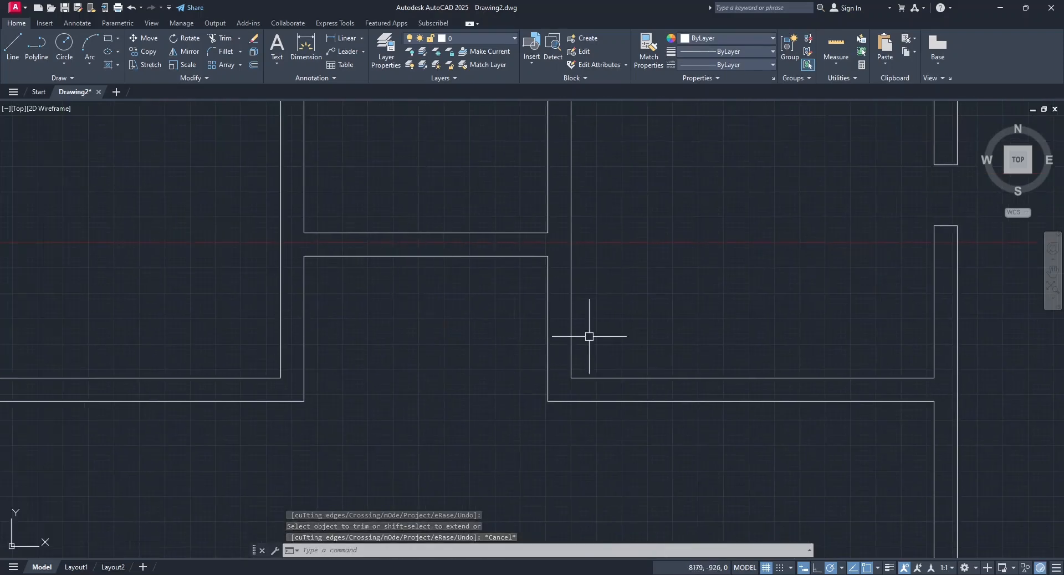
pyautogui.click(222, 38)
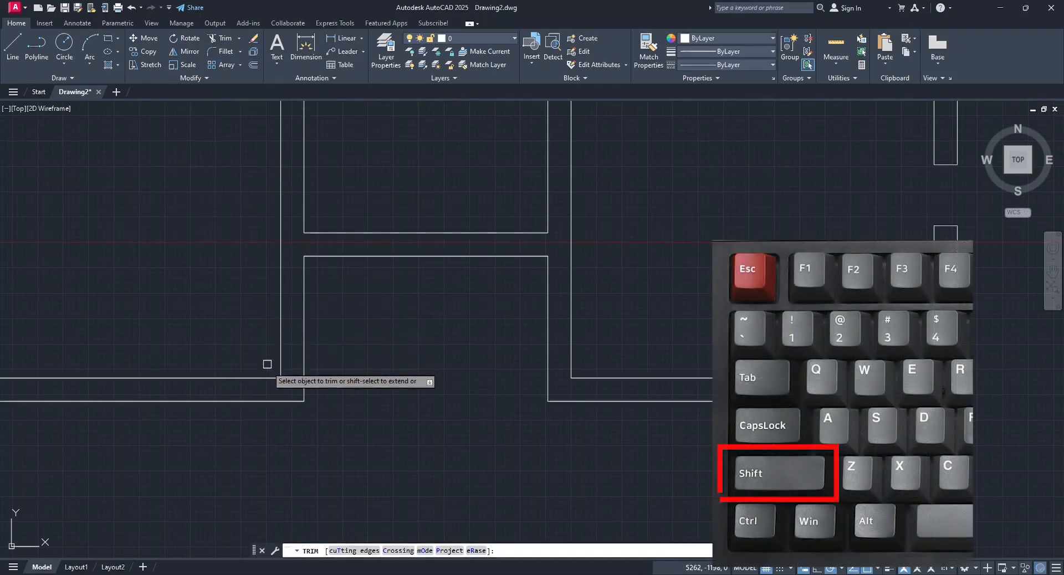
pyautogui.keyDown('shift'); pyautogui.click(269, 378); pyautogui.keyUp('shift')
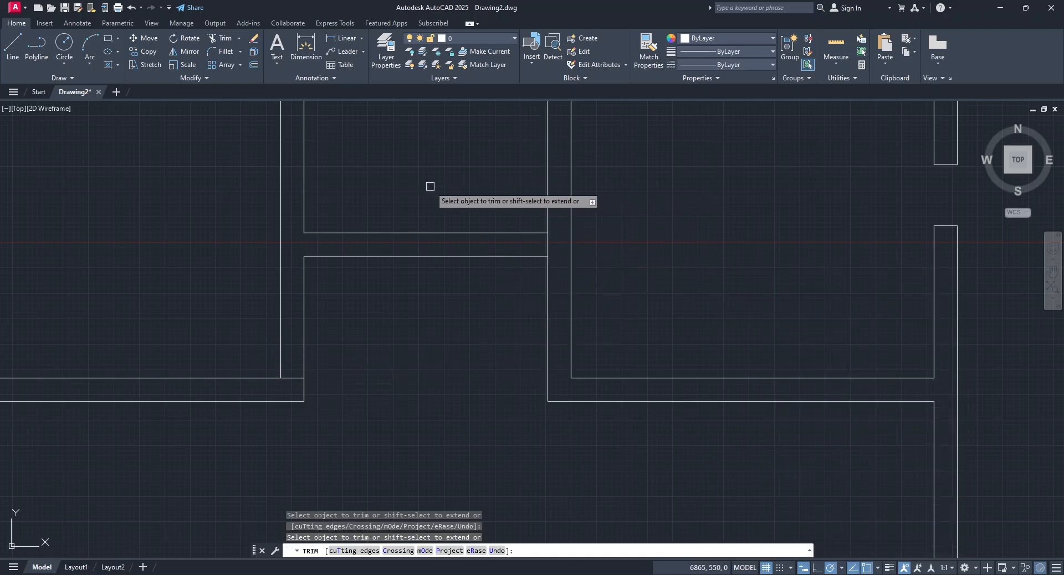
pyautogui.press('Return')
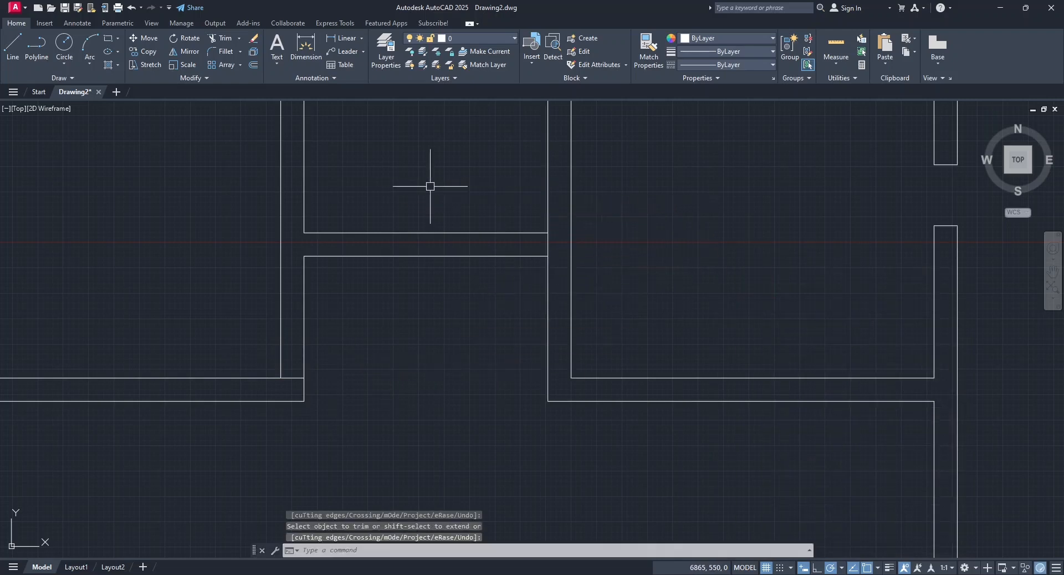
# Offset the upper line of the left room's bottom wall 900 mm upward.
pyautogui.click(252, 64)
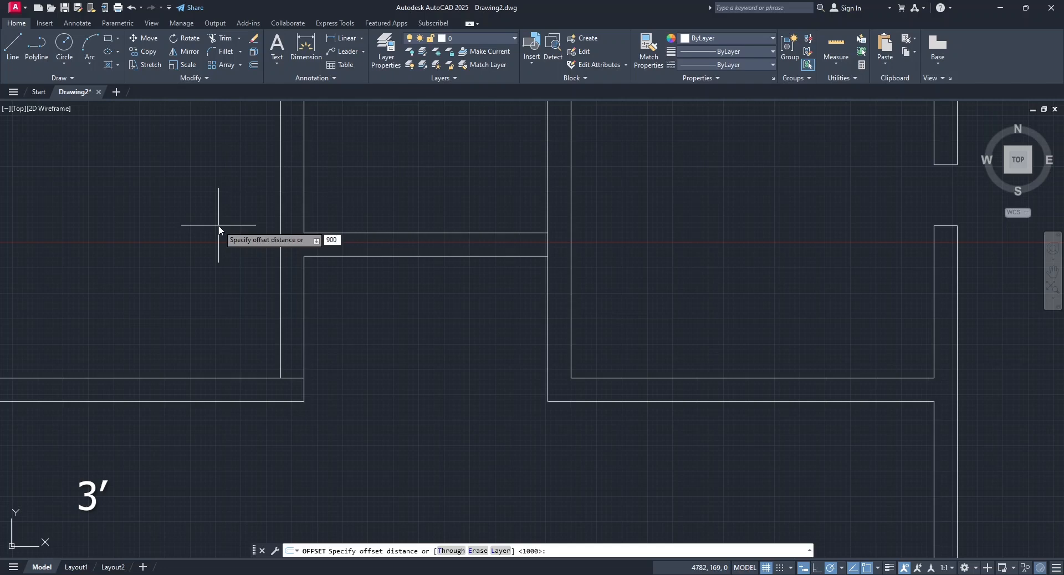
pyautogui.press('Return')
pyautogui.click(244, 377)
pyautogui.click(245, 266)
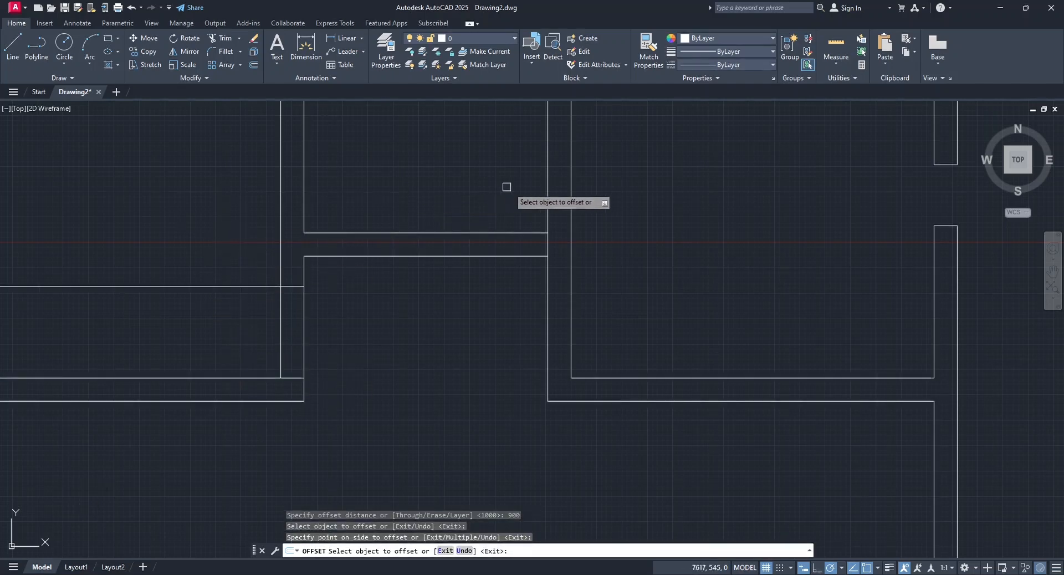
# Offset the inner face of the middle room's right wall 750 mm to the left.
pyautogui.click(547, 185)
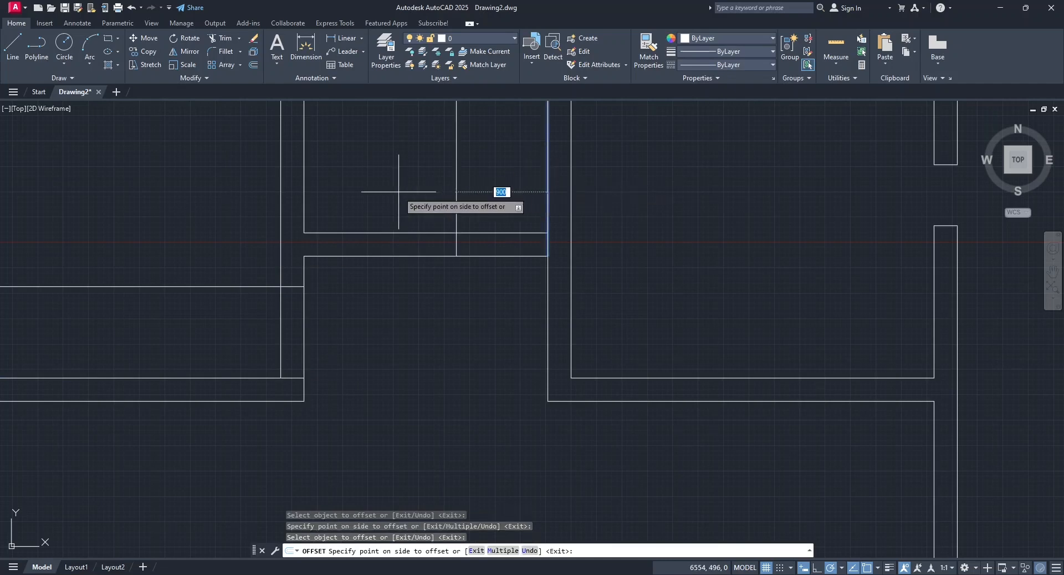
pyautogui.write('750')
pyautogui.press('Return')
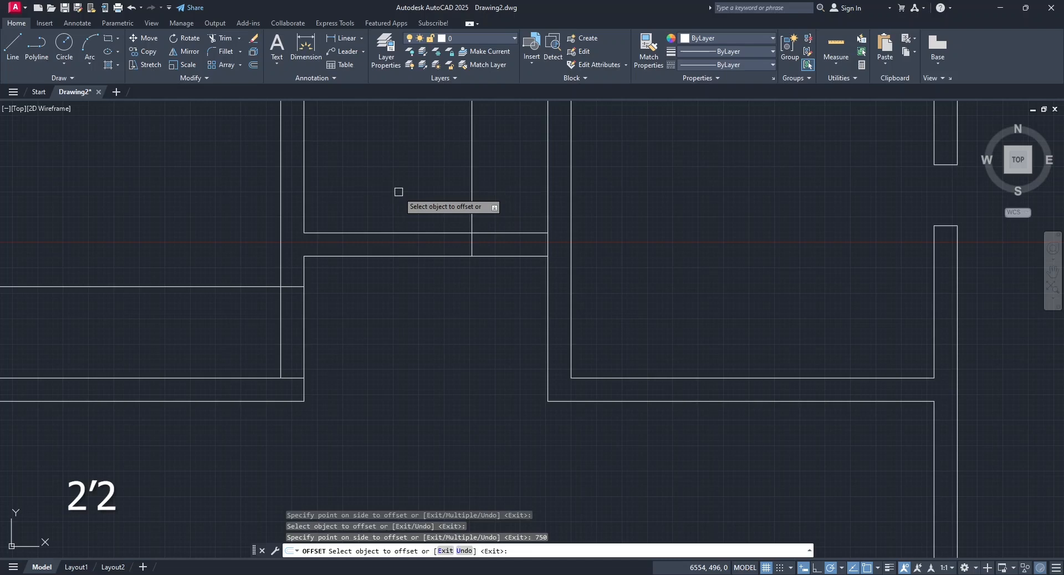
pyautogui.press('Escape')
# Trim the excess of both offset lines and the wall lines beside them to form door openings in the left and middle rooms.
pyautogui.click(213, 42)
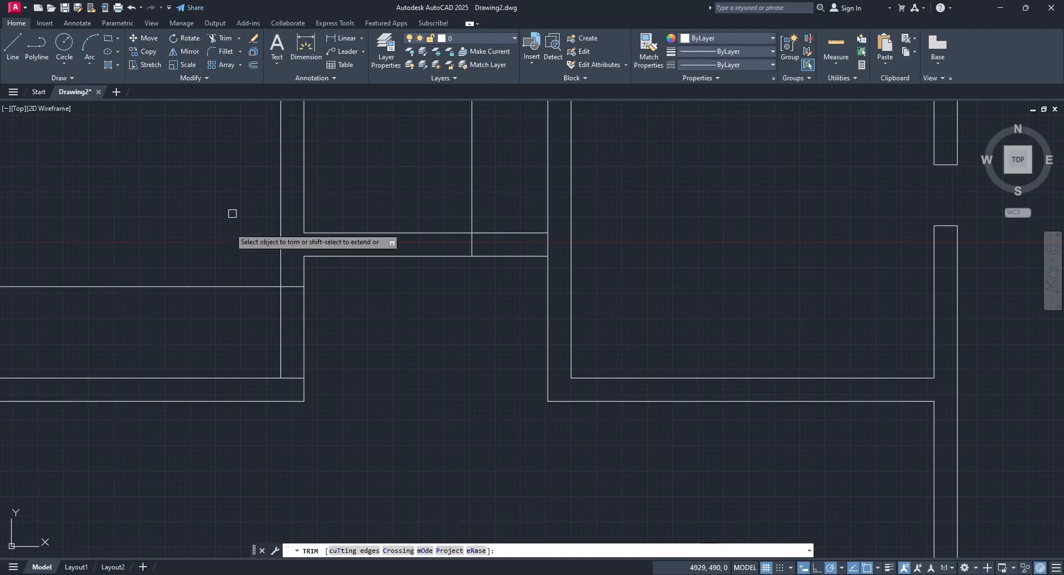
pyautogui.click(209, 286)
pyautogui.click(281, 335)
pyautogui.click(304, 337)
pyautogui.click(471, 206)
pyautogui.click(502, 233)
pyautogui.click(505, 256)
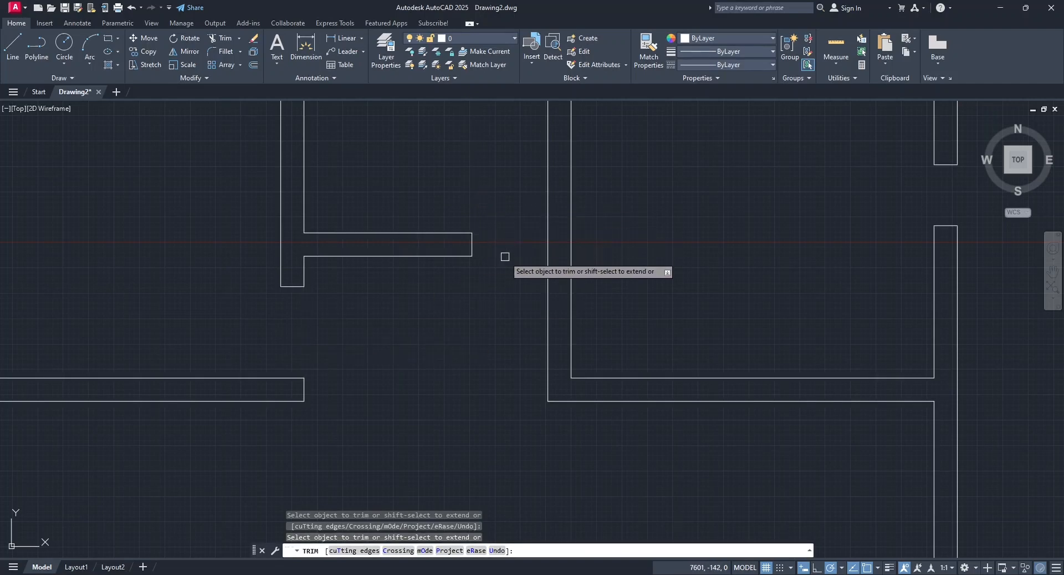
pyautogui.press('Escape')
# Copy the left door opening's upper end line onto the right interior wall, using the wall corners below as base and destination points.
pyautogui.click(293, 287)
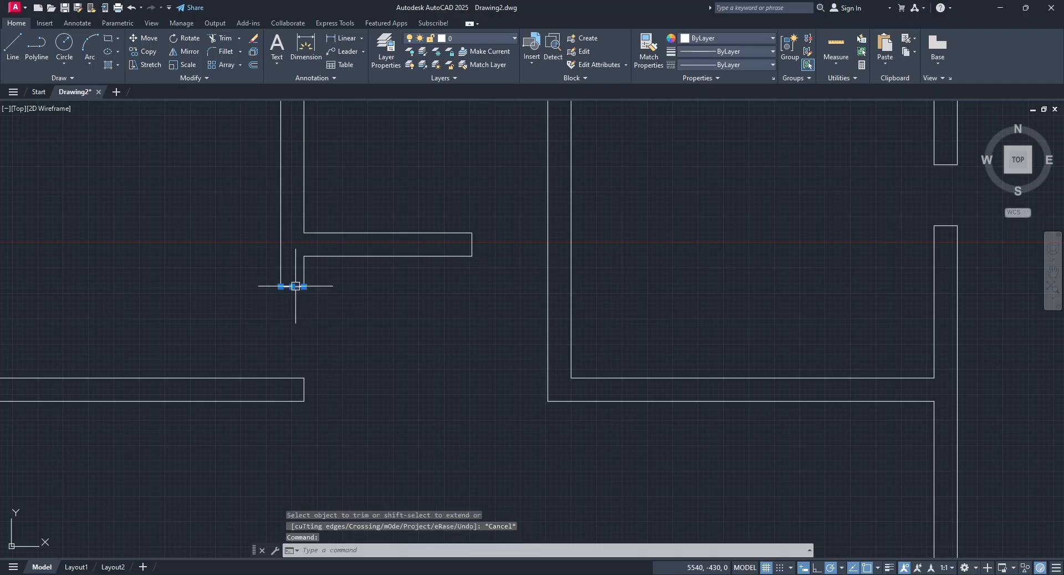
pyautogui.click(149, 56)
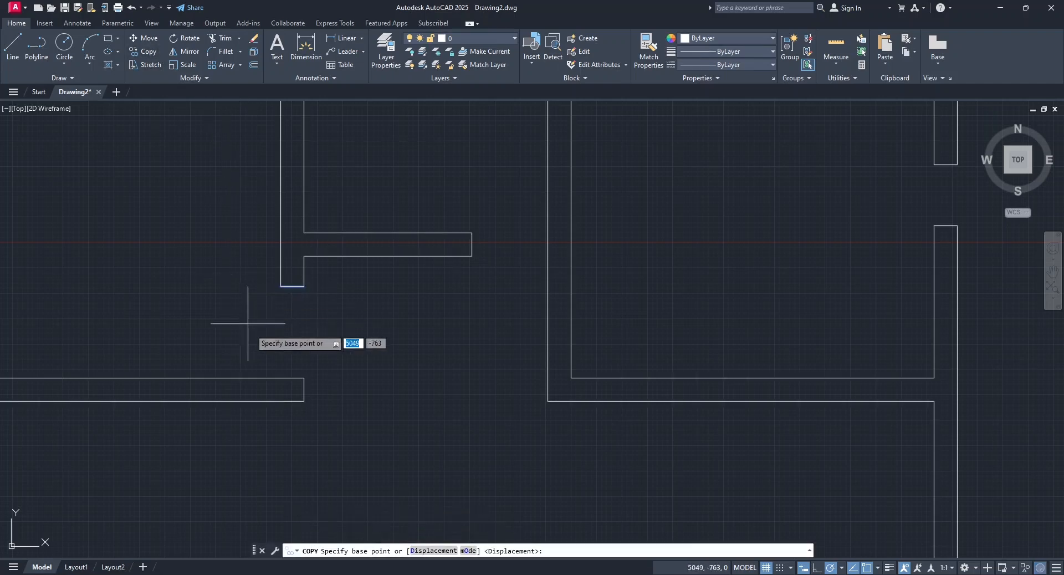
pyautogui.click(304, 378)
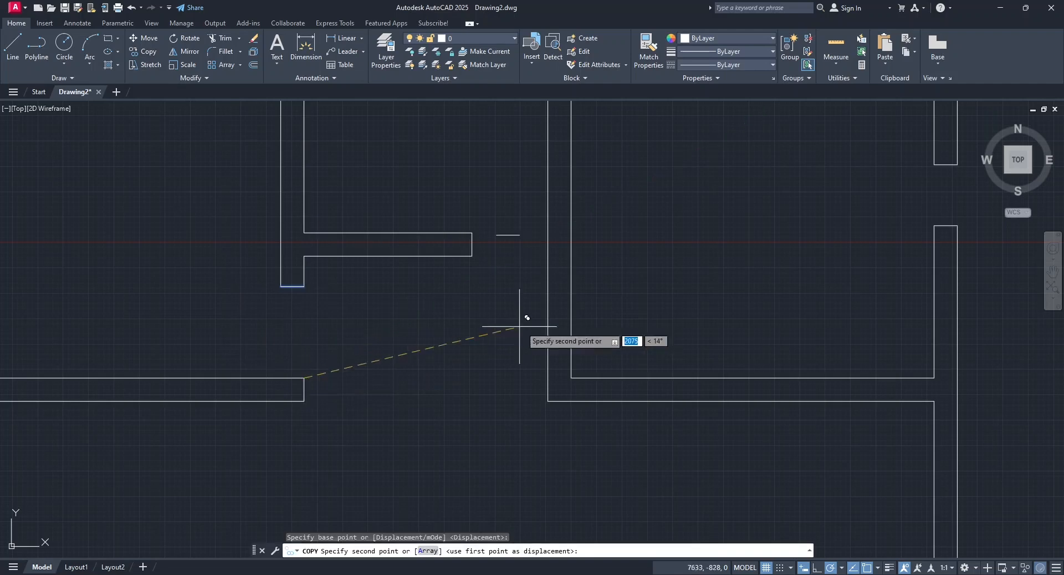
pyautogui.click(571, 378)
pyautogui.press('Escape')
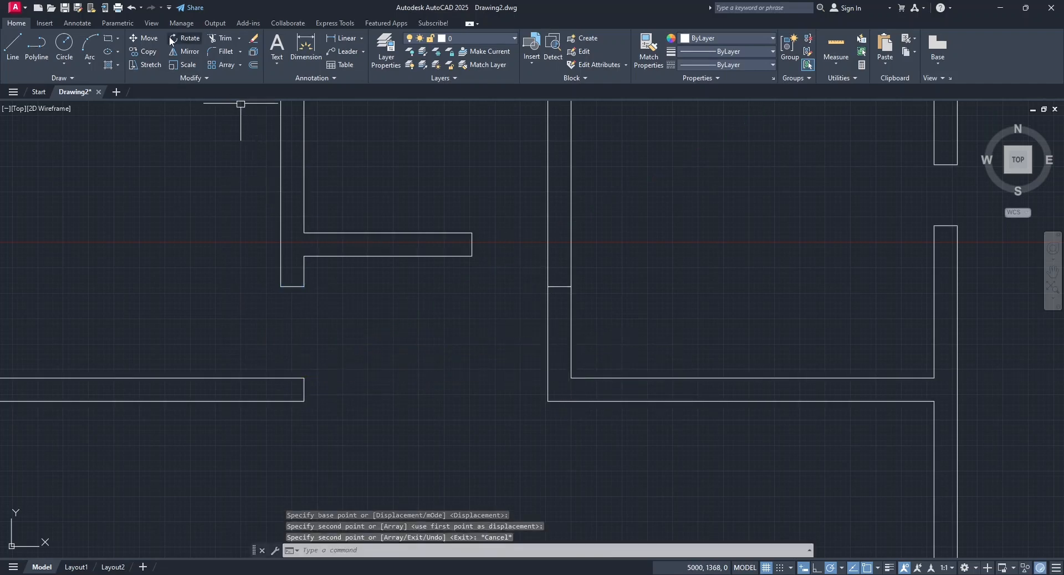
# Extend the right room's upper bottom-wall line to the wall's far face and trim both vertical lines beneath the copied line for a door opening.
pyautogui.click(224, 37)
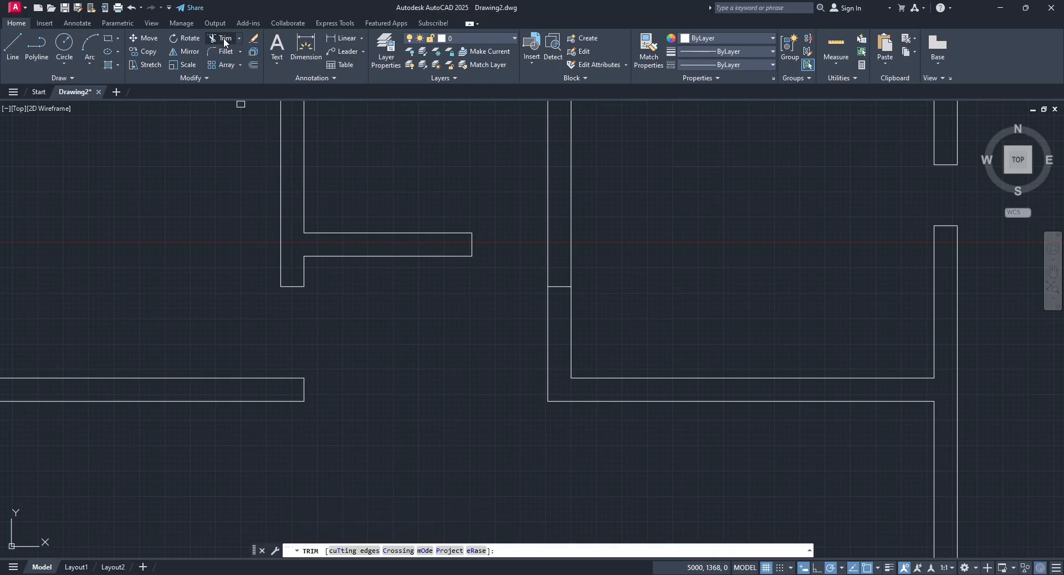
pyautogui.click(573, 378)
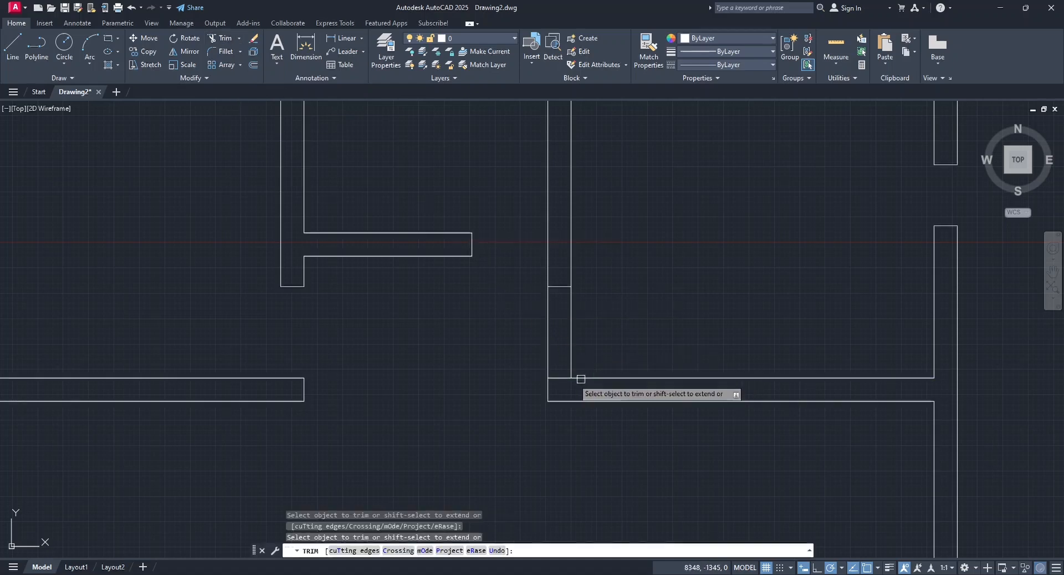
pyautogui.click(546, 330)
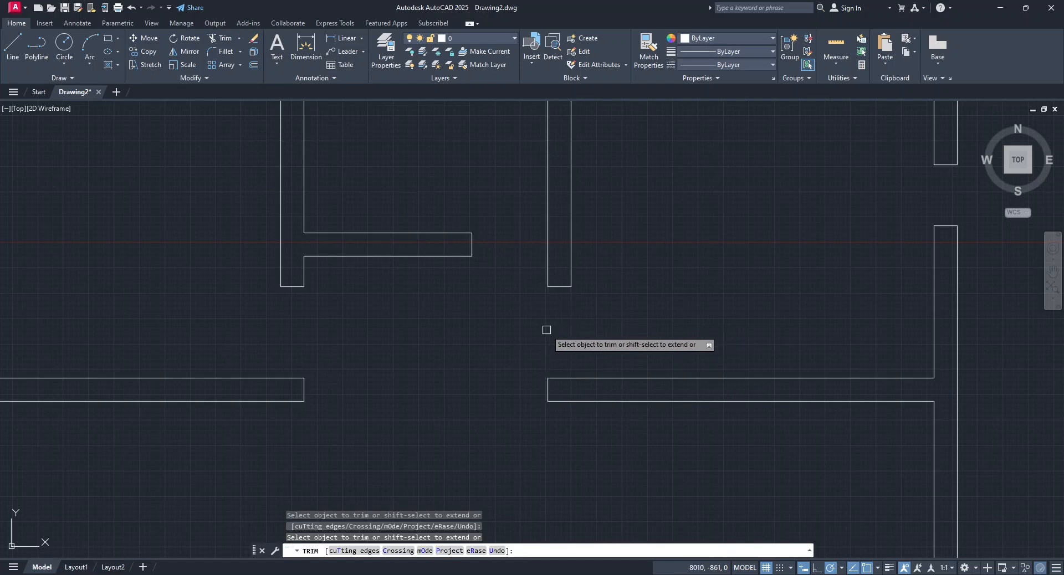
pyautogui.scroll(-5, 546, 332)
pyautogui.scroll(9, 438, 375)
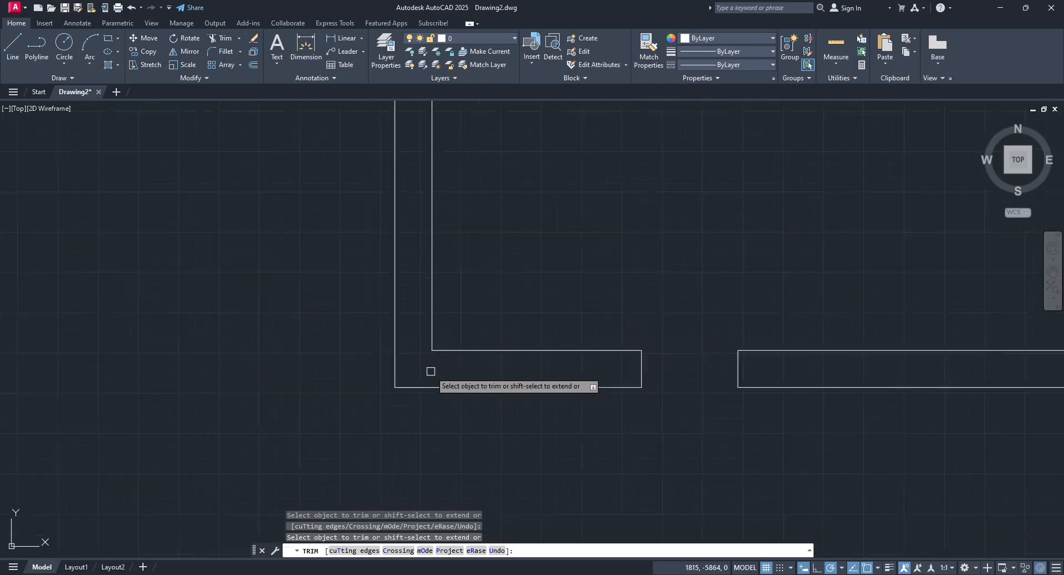
pyautogui.scroll(-5, 438, 375)
pyautogui.scroll(-5, 510, 339)
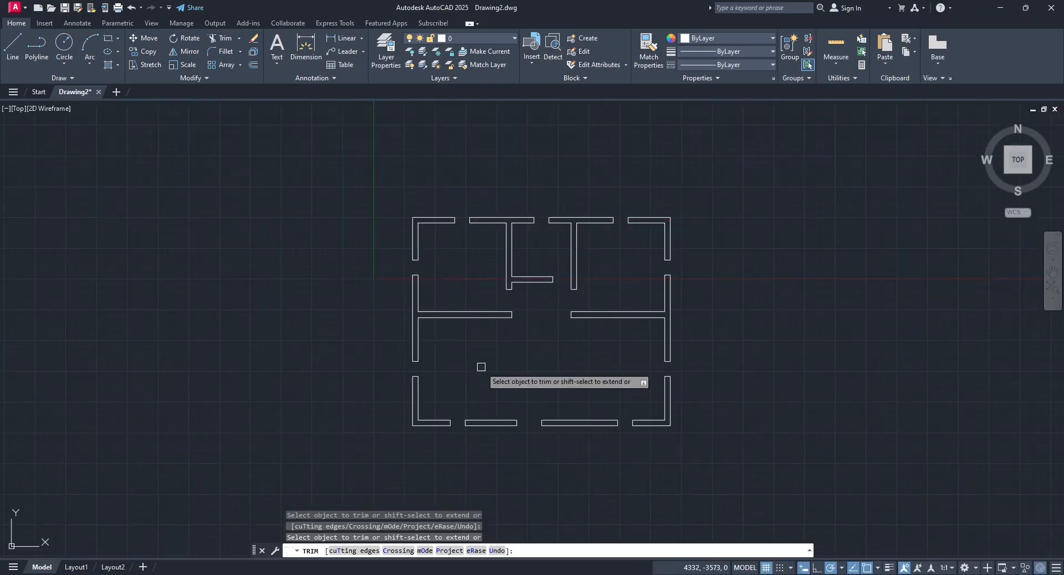
pyautogui.press('Escape')
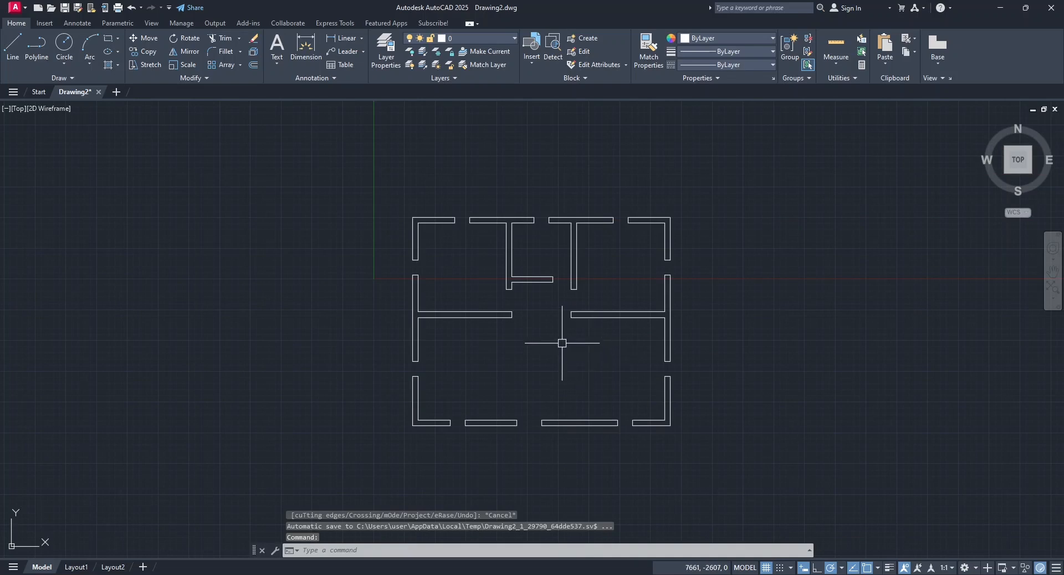
# Create two new layers named window and door.
pyautogui.click(381, 53)
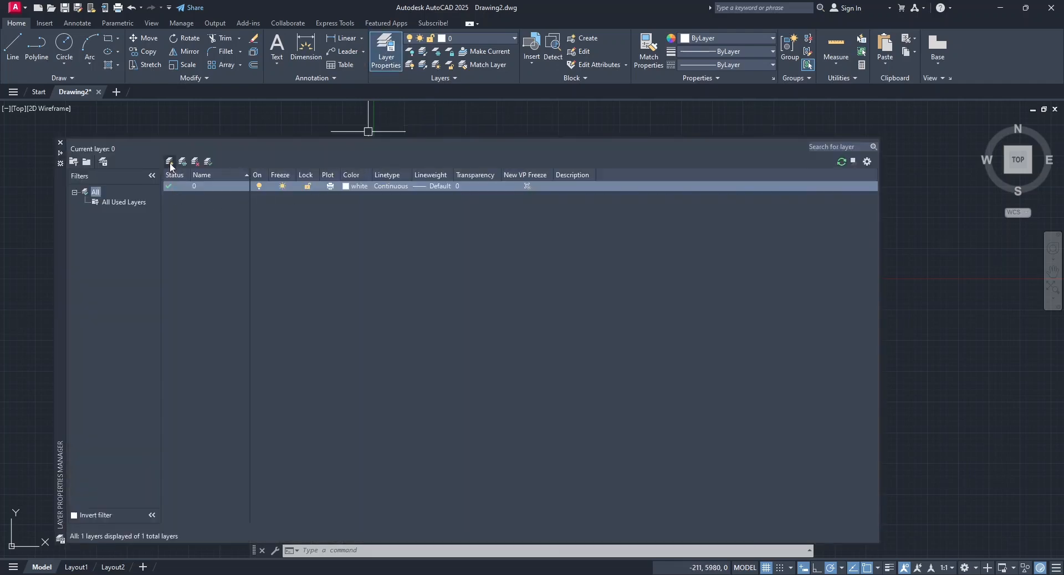
pyautogui.click(170, 162)
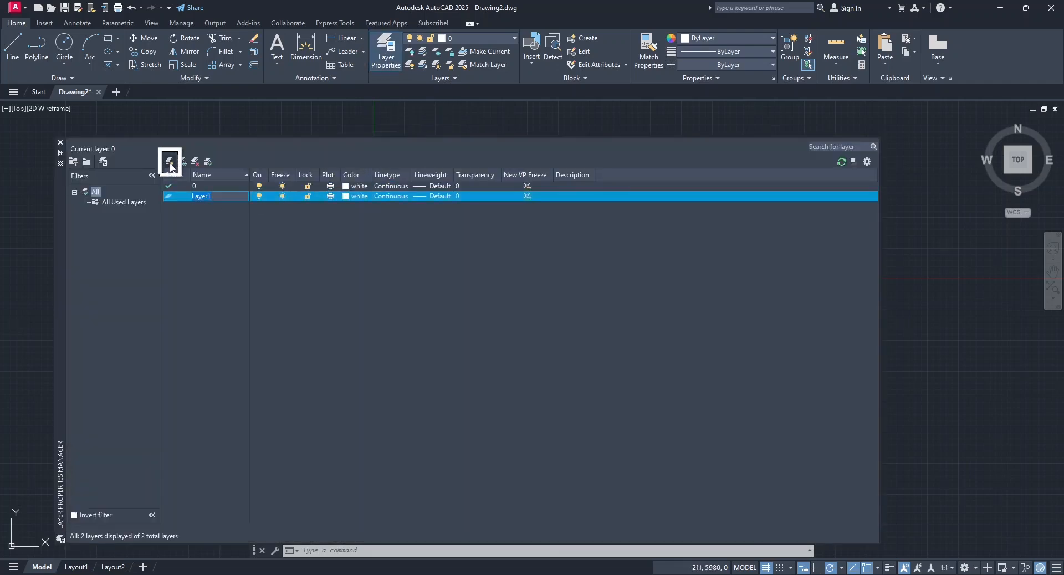
pyautogui.write('window')
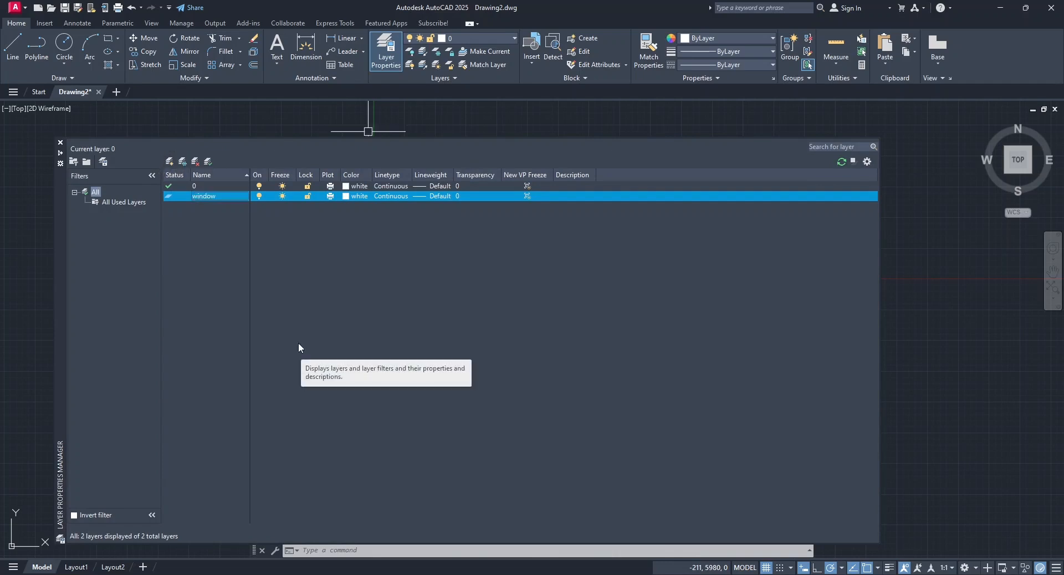
pyautogui.hotkey('alt', 'n')
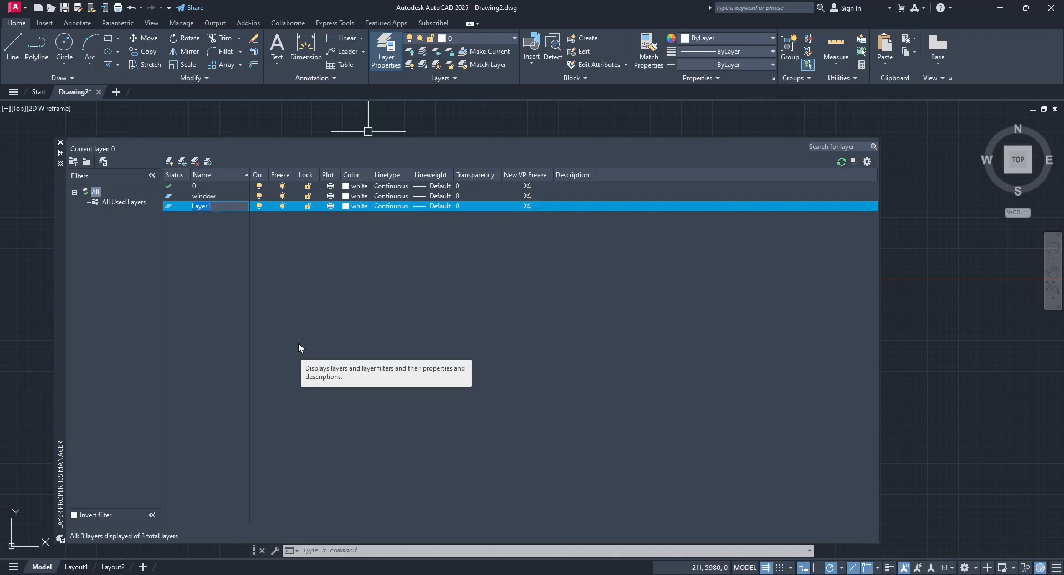
pyautogui.write('door')
# Set the window layer's colour to cyan.
pyautogui.click(213, 196)
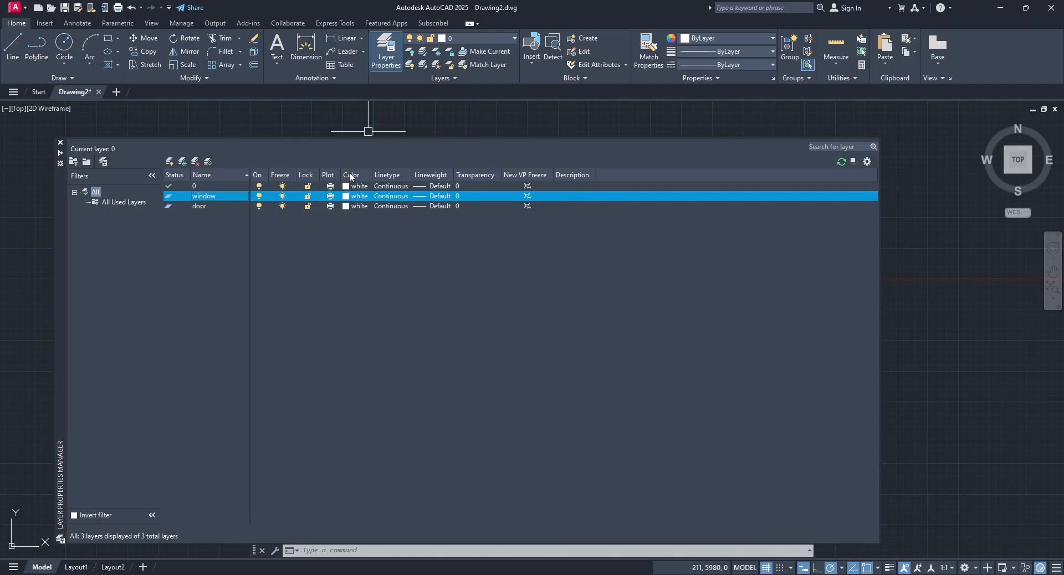
pyautogui.click(347, 198)
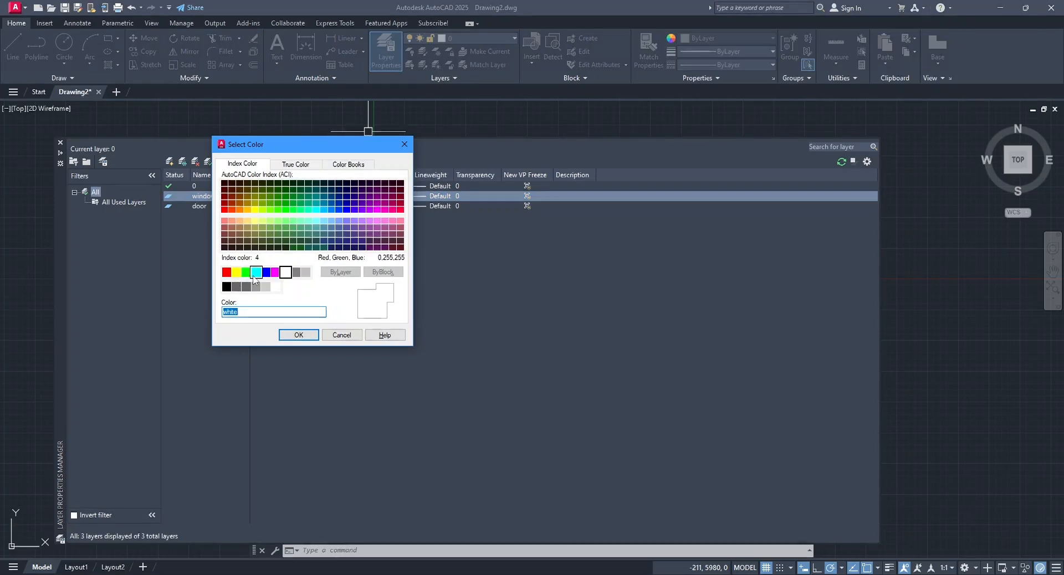
pyautogui.click(254, 273)
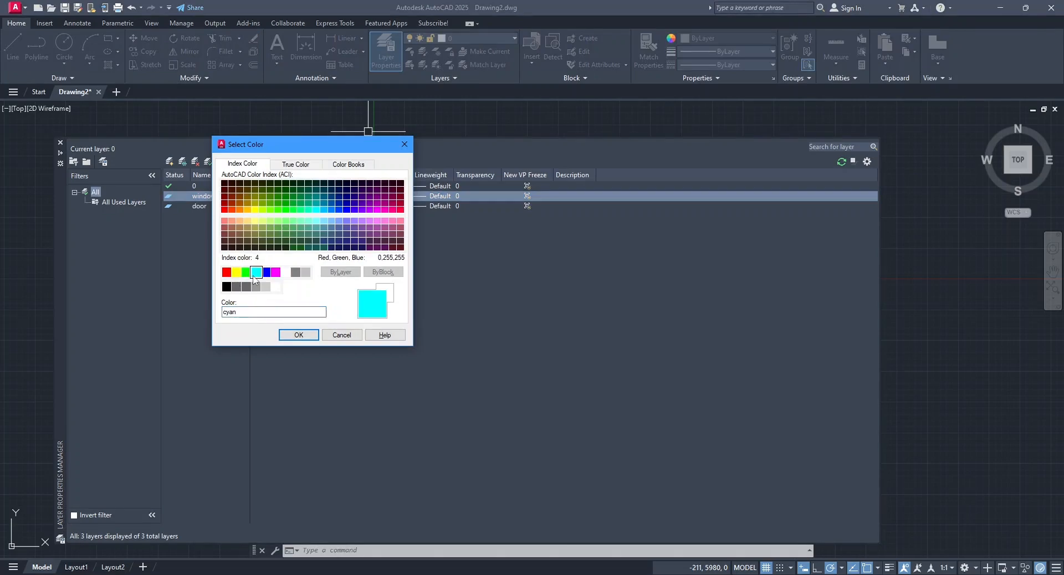
pyautogui.click(299, 335)
# Set the door layer's colour to magenta and make the window layer current.
pyautogui.click(211, 207)
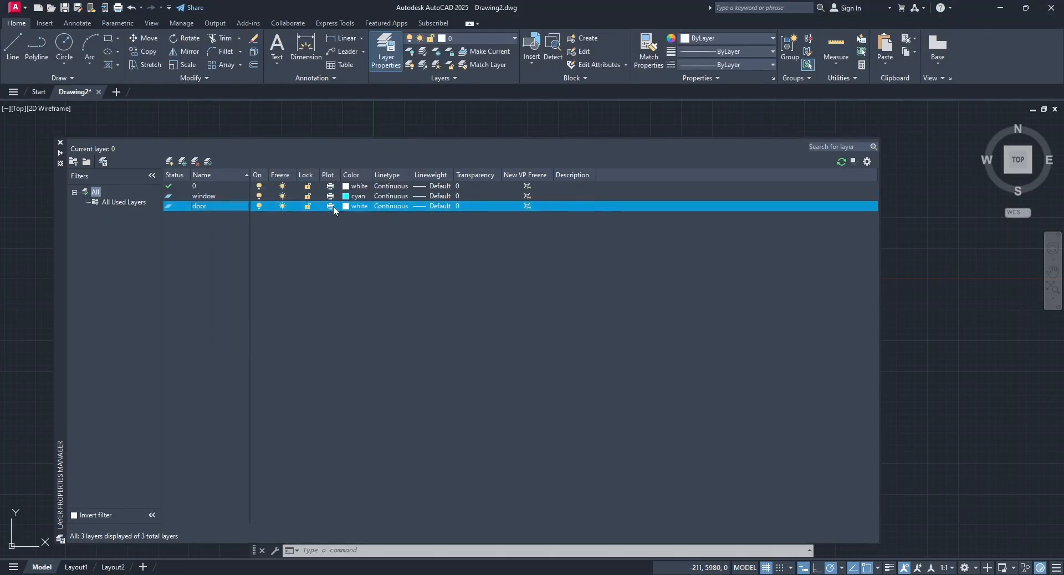
pyautogui.click(347, 207)
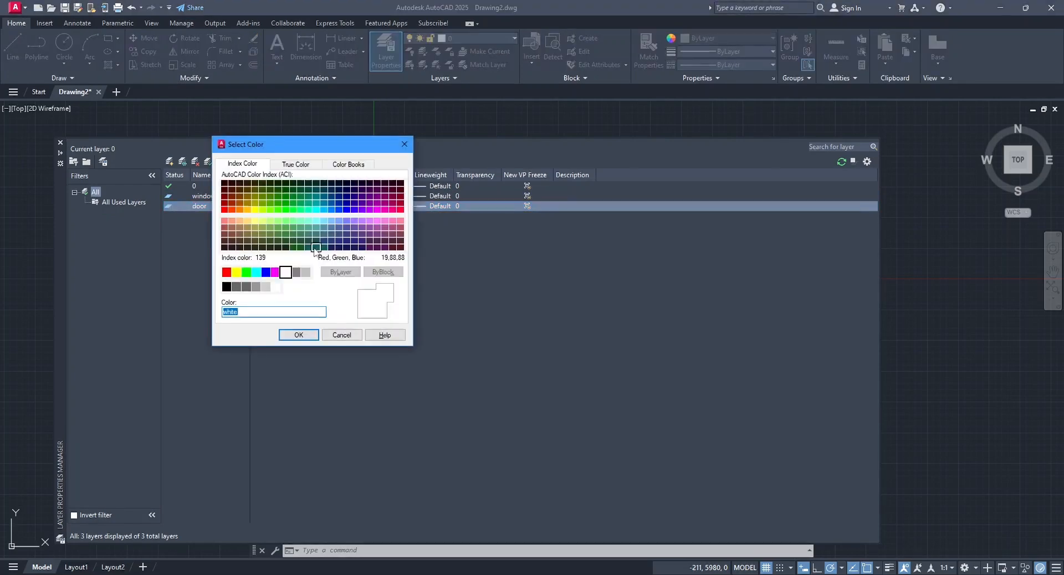
pyautogui.click(275, 273)
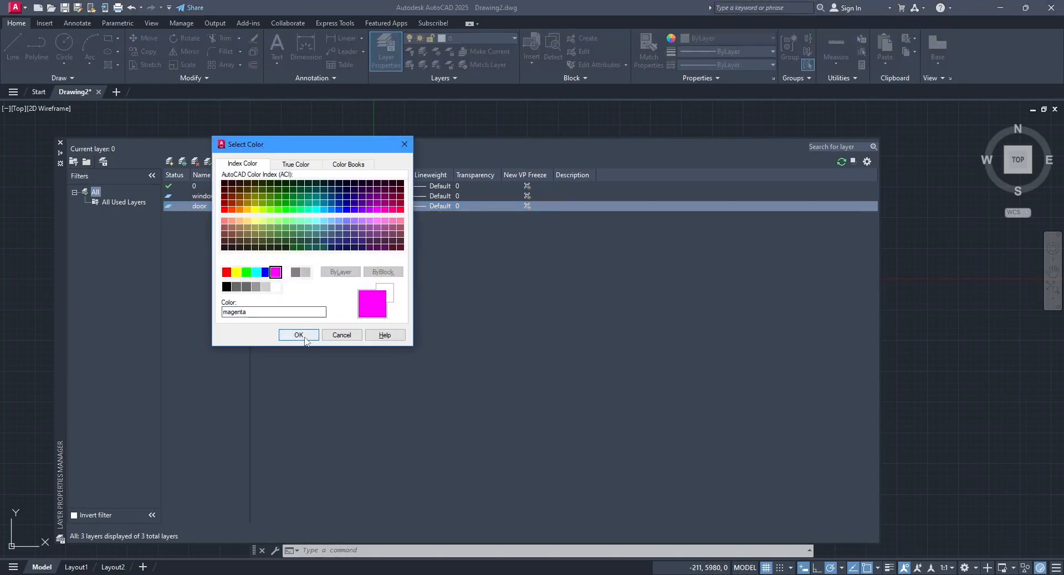
pyautogui.click(299, 335)
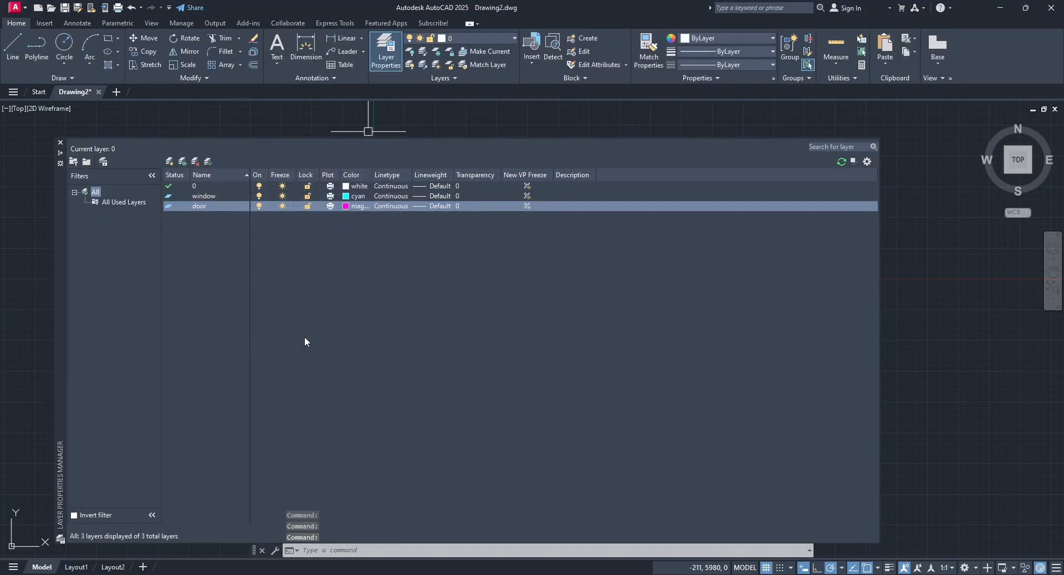
pyautogui.doubleClick(172, 196)
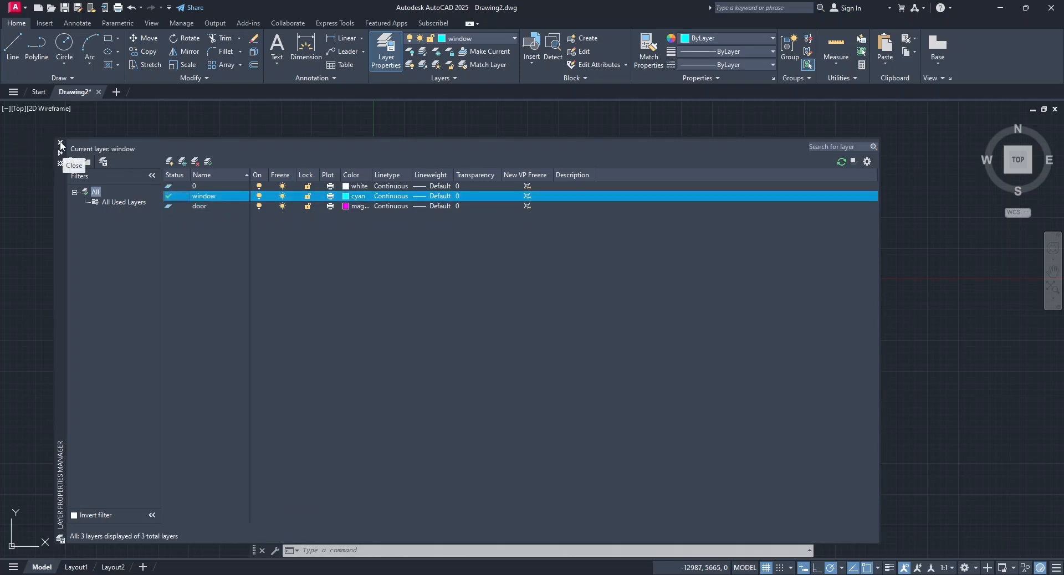
pyautogui.click(61, 145)
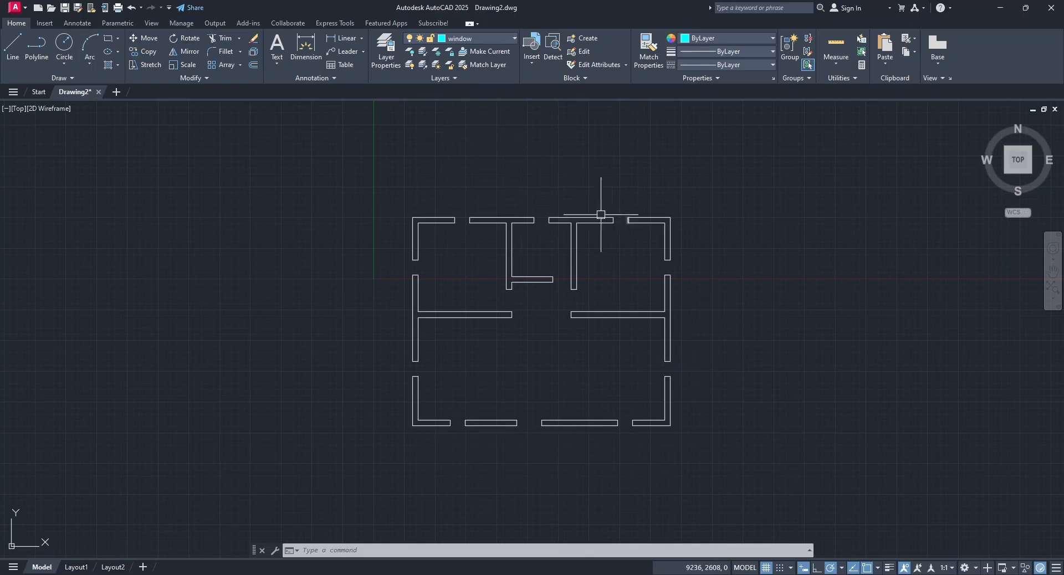
# Draw a 600 by 230 mm rectangle in the empty space above the floor plan's top wall.
pyautogui.click(108, 40)
pyautogui.scroll(5, 621, 209)
pyautogui.moveTo(427, 172); pyautogui.dragTo(503, 259, button='middle')
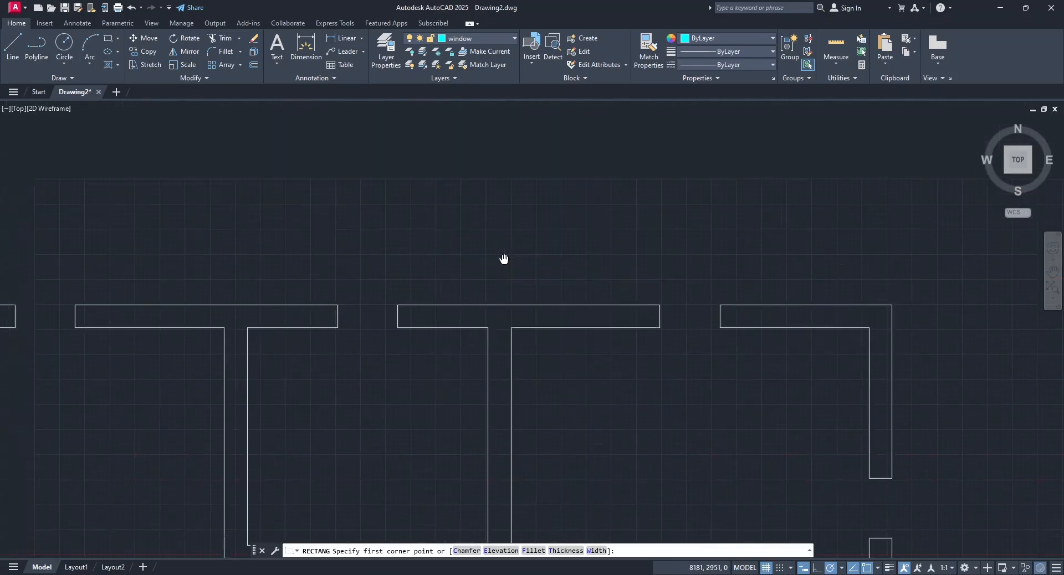
pyautogui.click(463, 184)
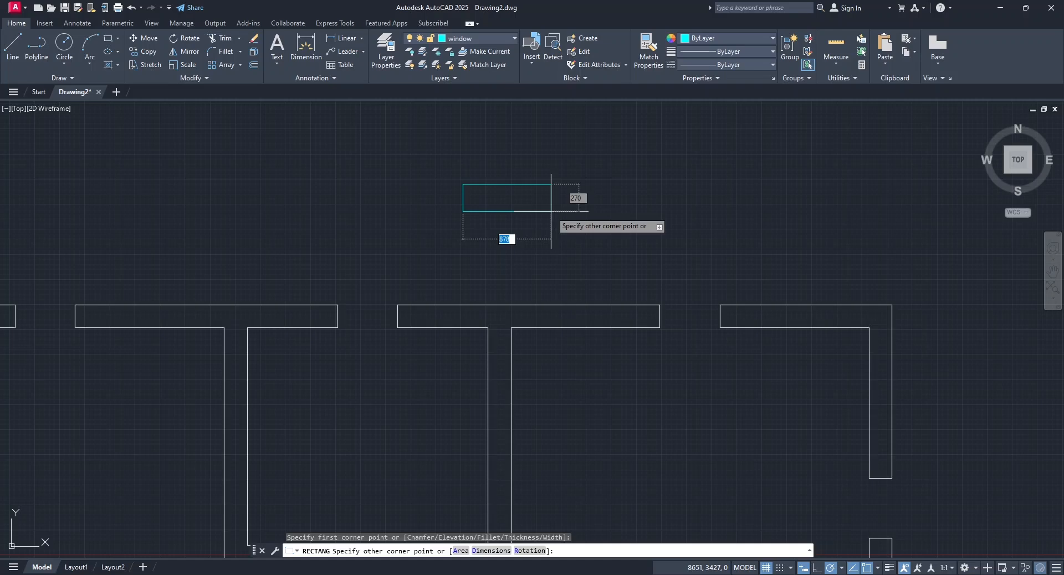
pyautogui.press('Tab')
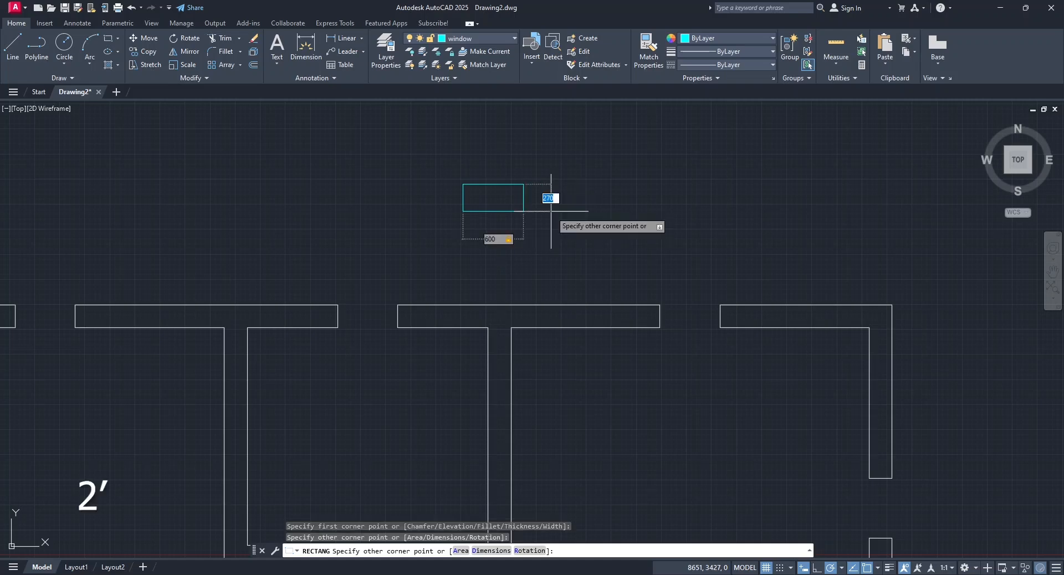
pyautogui.press('Return')
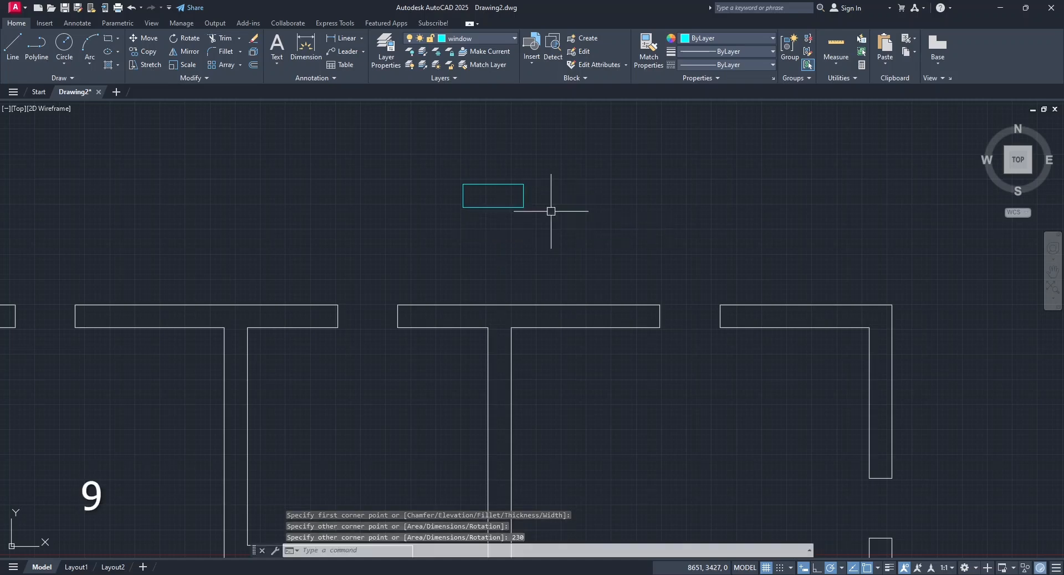
# Draw a 50 by 50 mm square below the window rectangle.
pyautogui.scroll(4, 492, 194)
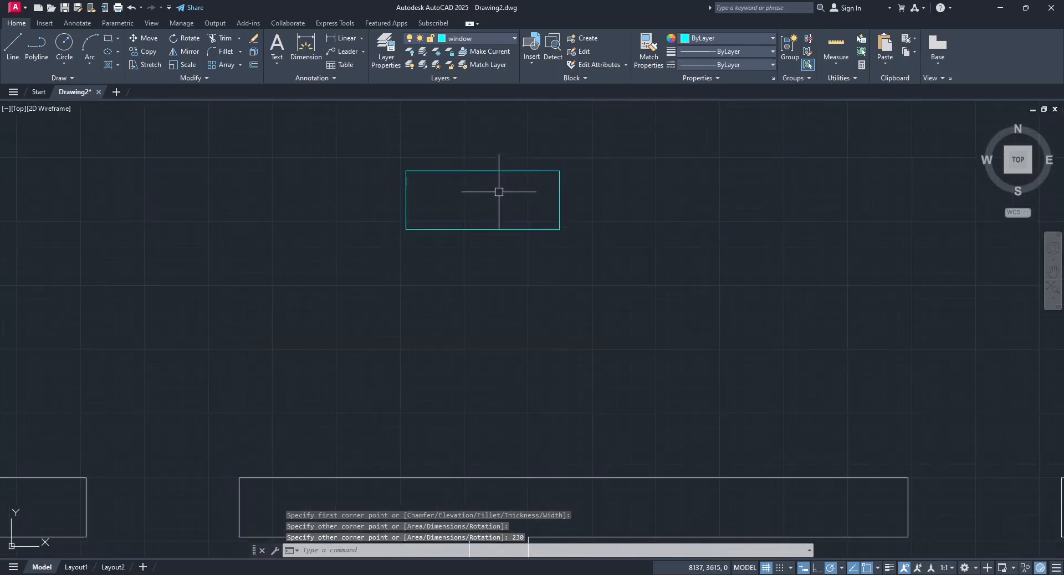
pyautogui.moveTo(499, 192); pyautogui.dragTo(486, 231, button='middle')
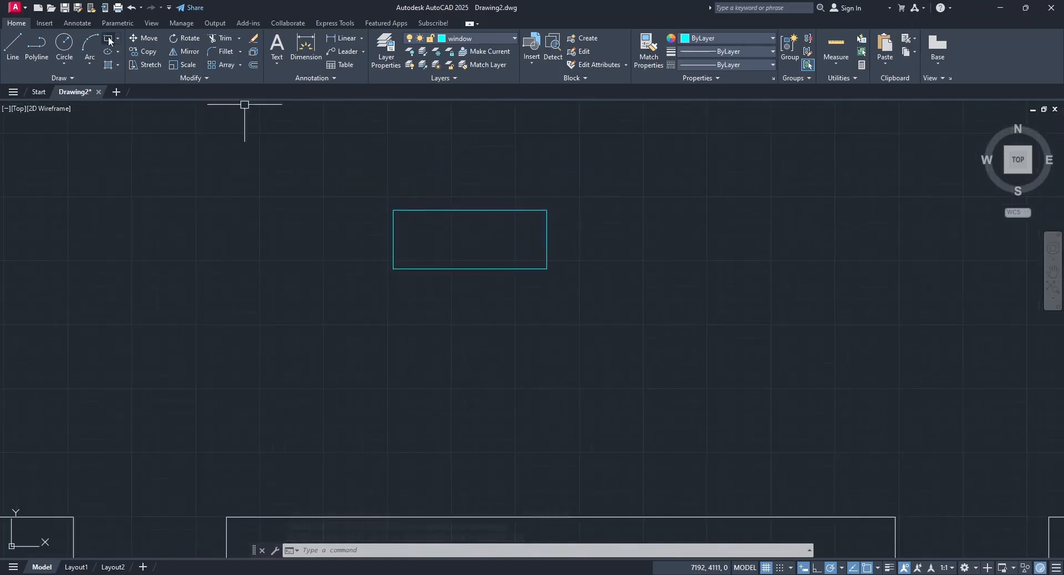
pyautogui.click(109, 41)
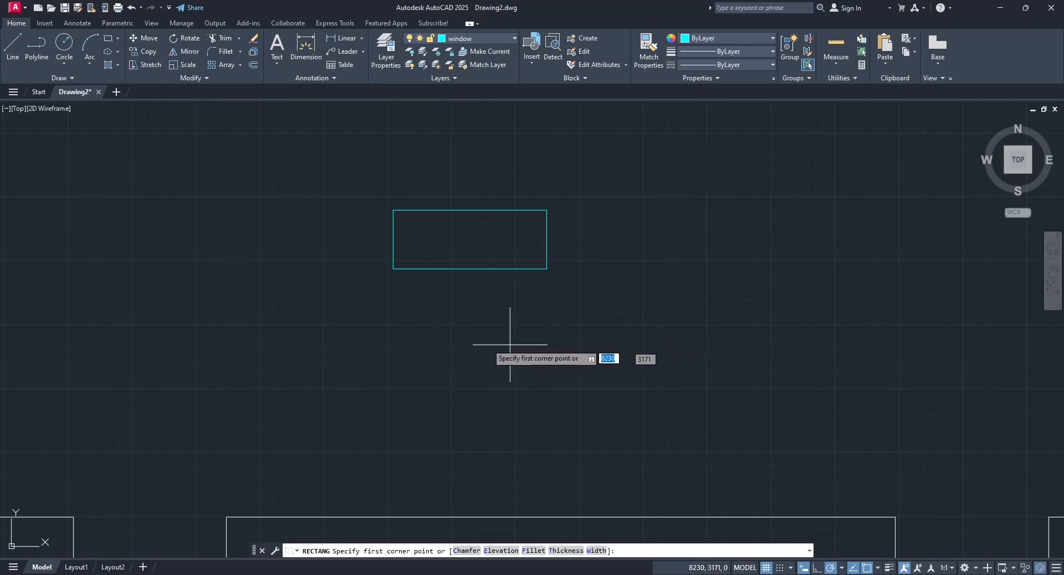
pyautogui.click(480, 342)
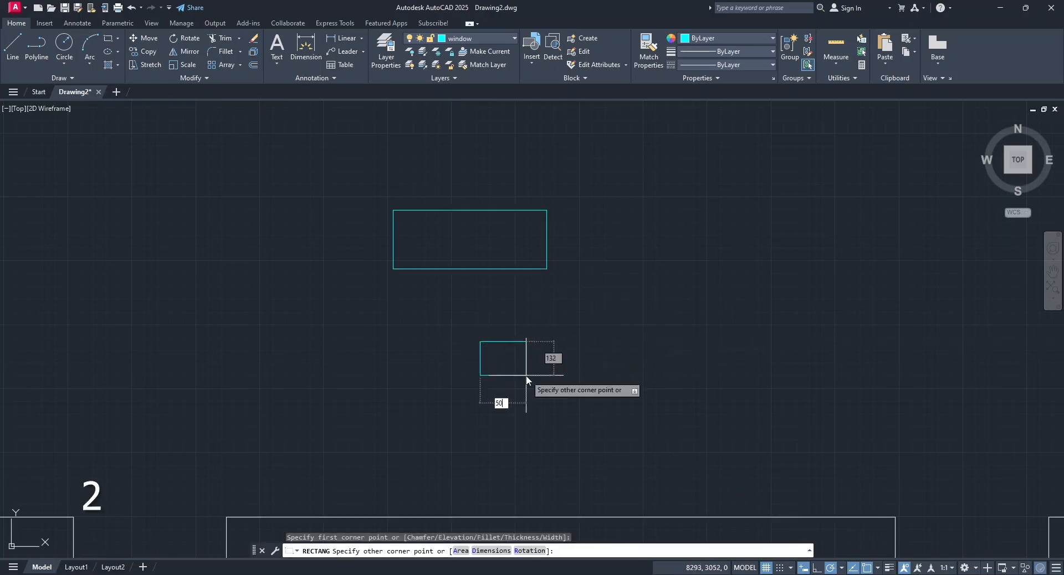
pyautogui.press('Tab')
pyautogui.write('5')
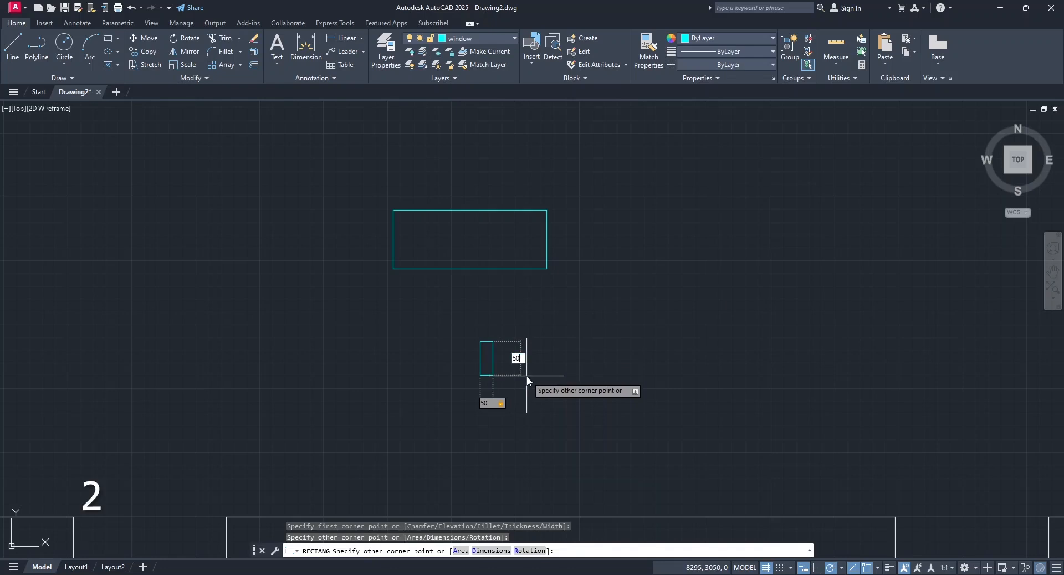
pyautogui.press('Return')
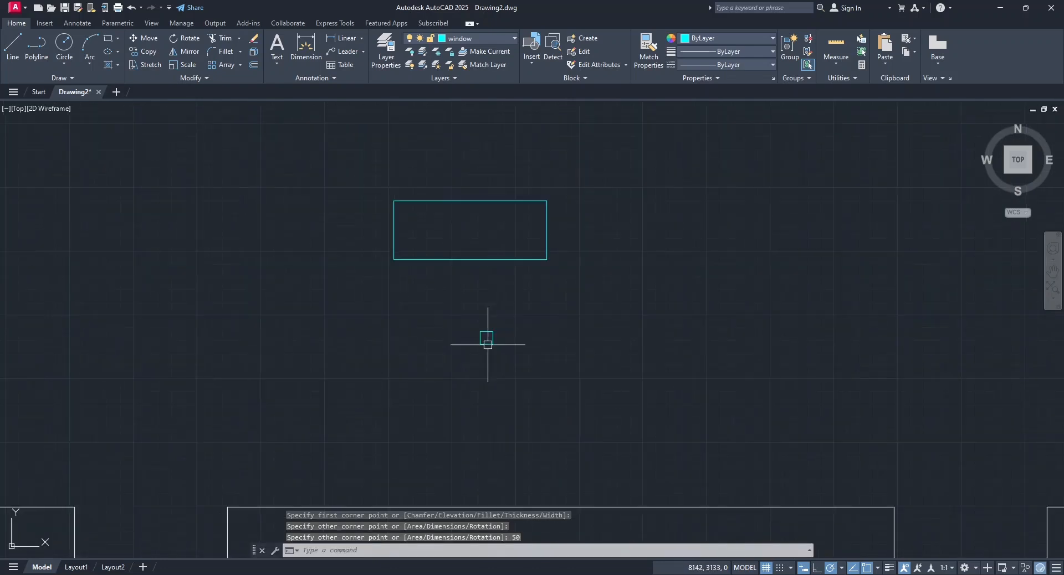
# Move the small square by its left-edge midpoint onto the midpoint of the window rectangle's left edge.
pyautogui.click(156, 42)
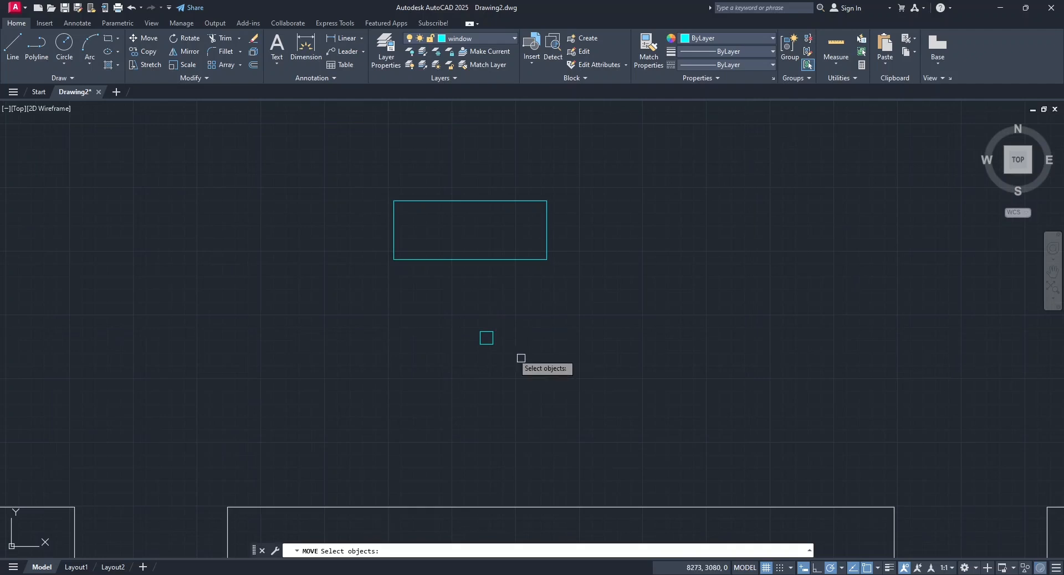
pyautogui.click(491, 337)
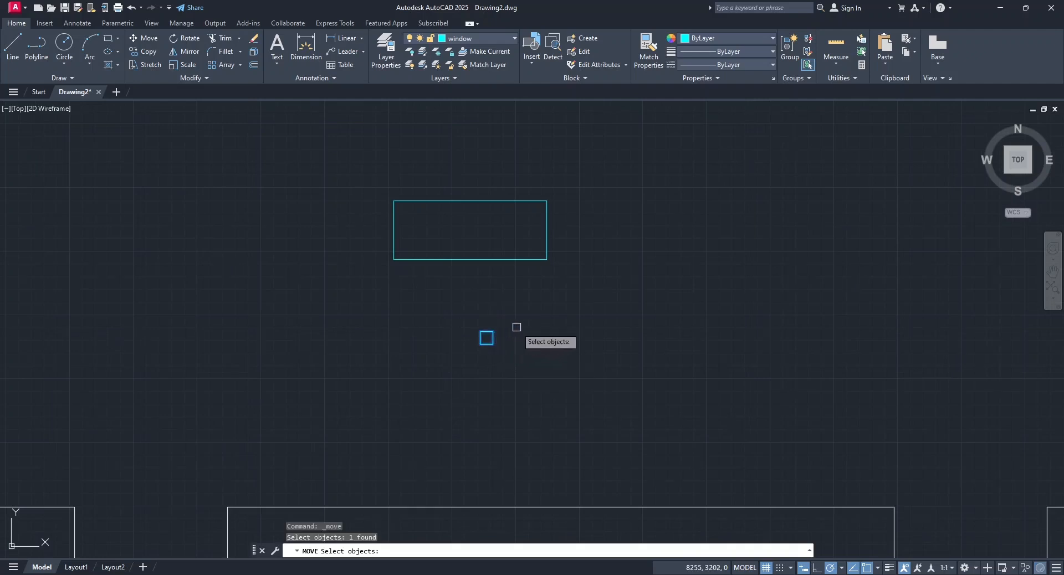
pyautogui.press('Return')
pyautogui.click(480, 338)
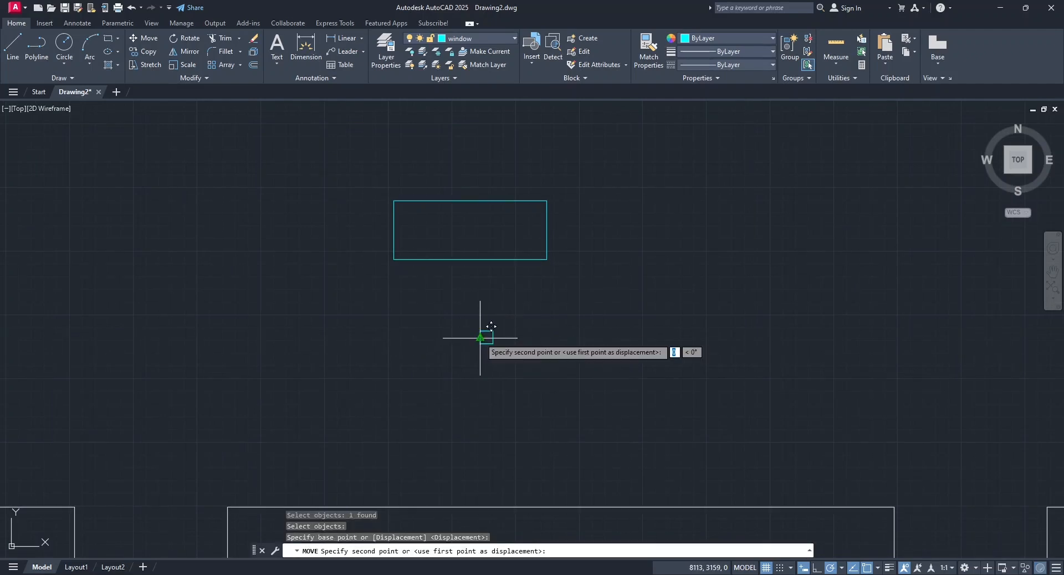
pyautogui.click(393, 229)
# Mirror the small square across the rectangle's vertical centreline, keeping the original.
pyautogui.click(408, 230)
pyautogui.click(187, 51)
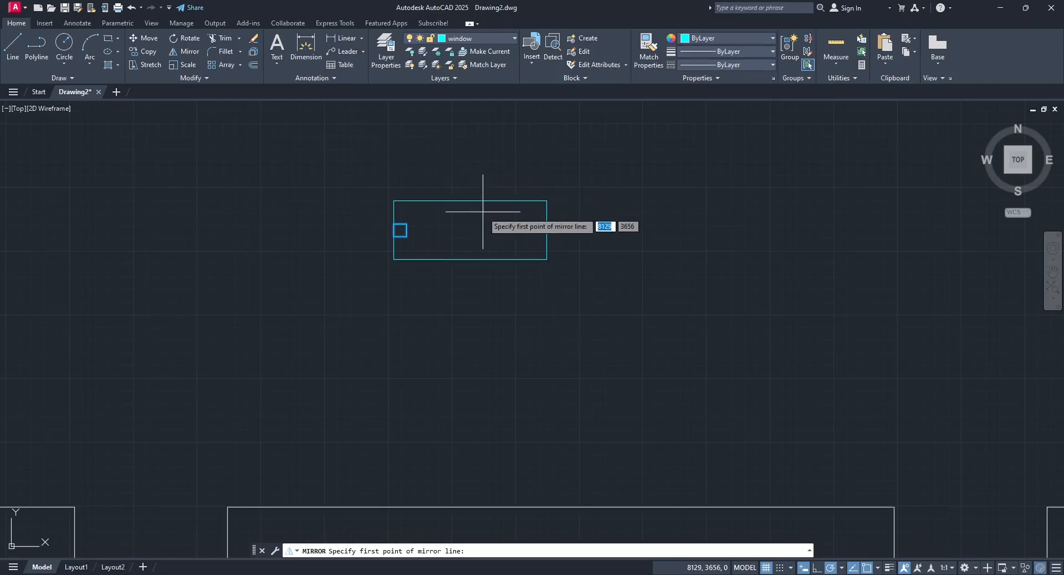
pyautogui.click(469, 200)
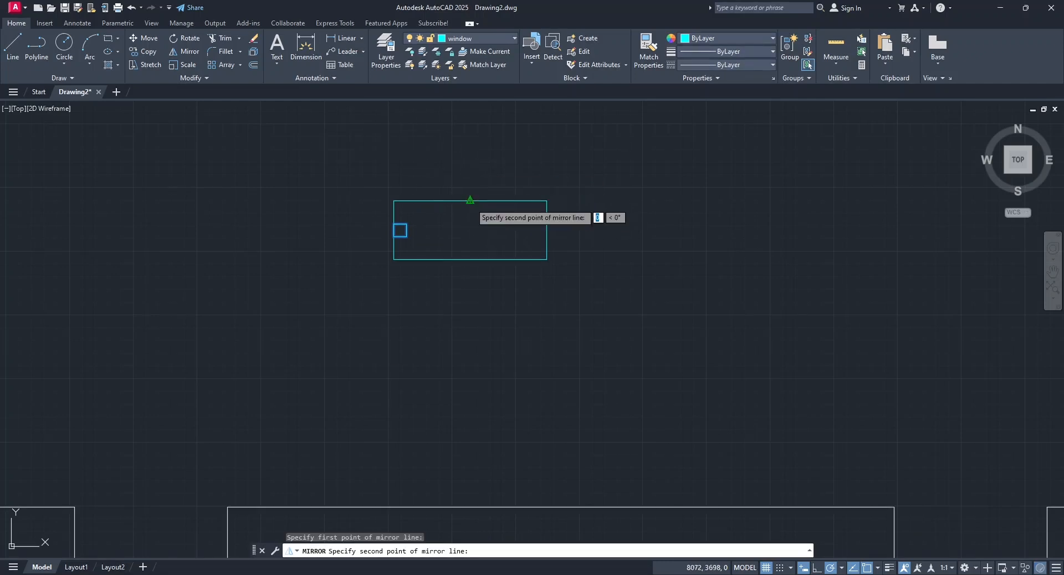
pyautogui.click(470, 244)
pyautogui.click(491, 284)
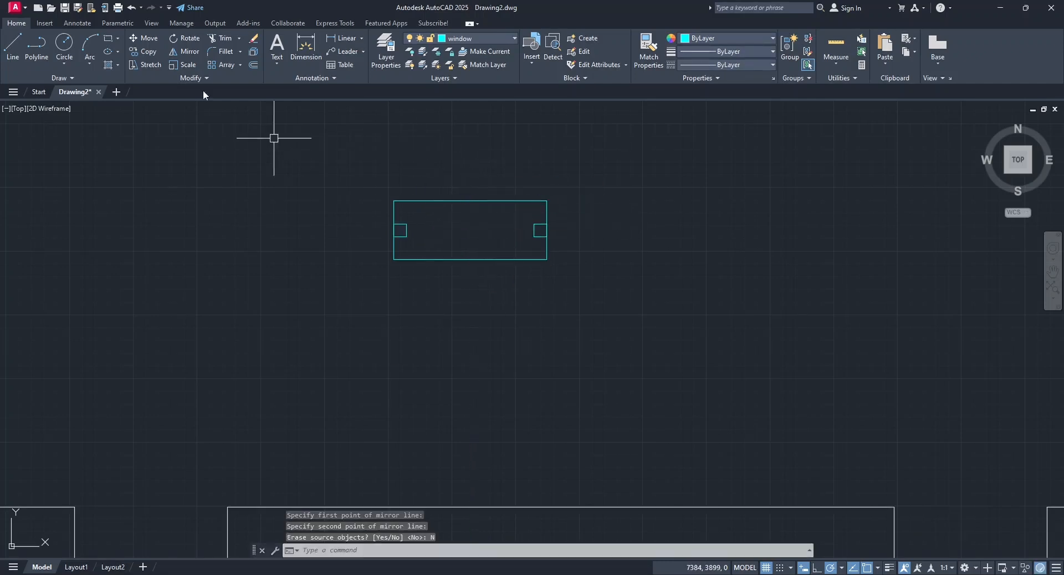
# Draw a horizontal line joining the upper inner corners of the two small squares.
pyautogui.click(4, 51)
pyautogui.click(406, 223)
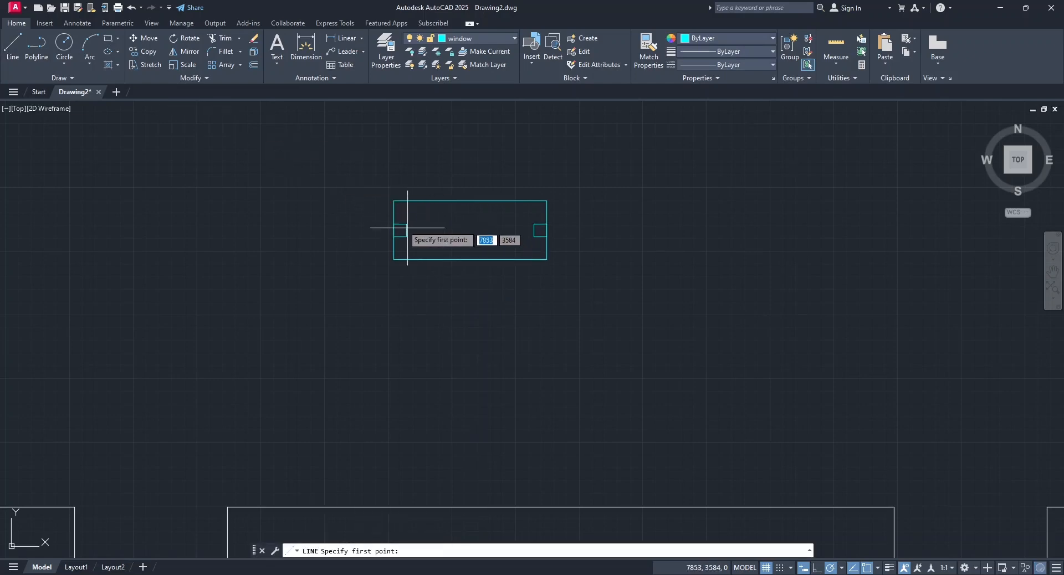
pyautogui.click(533, 224)
pyautogui.press('Return')
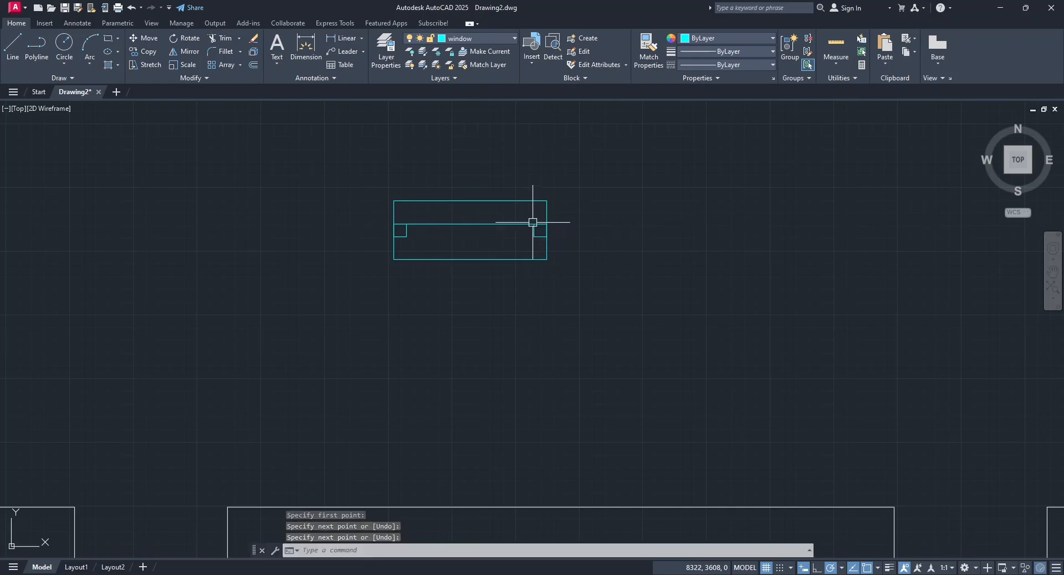
# Copy the horizontal line to the left square's lower inner corner and to the midpoint of its inner edge.
pyautogui.scroll(2, 452, 238)
pyautogui.click(393, 212)
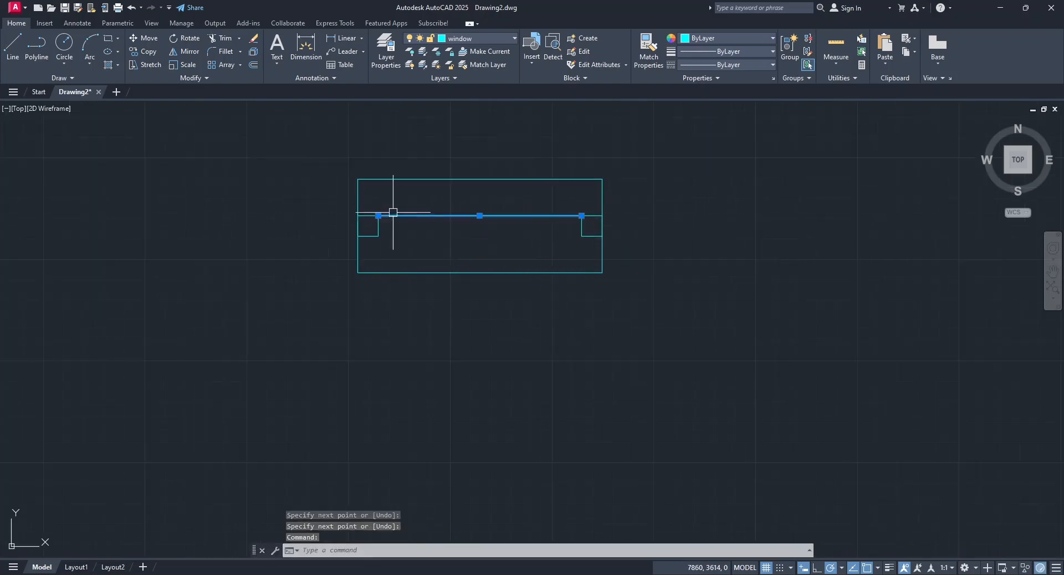
pyautogui.click(155, 54)
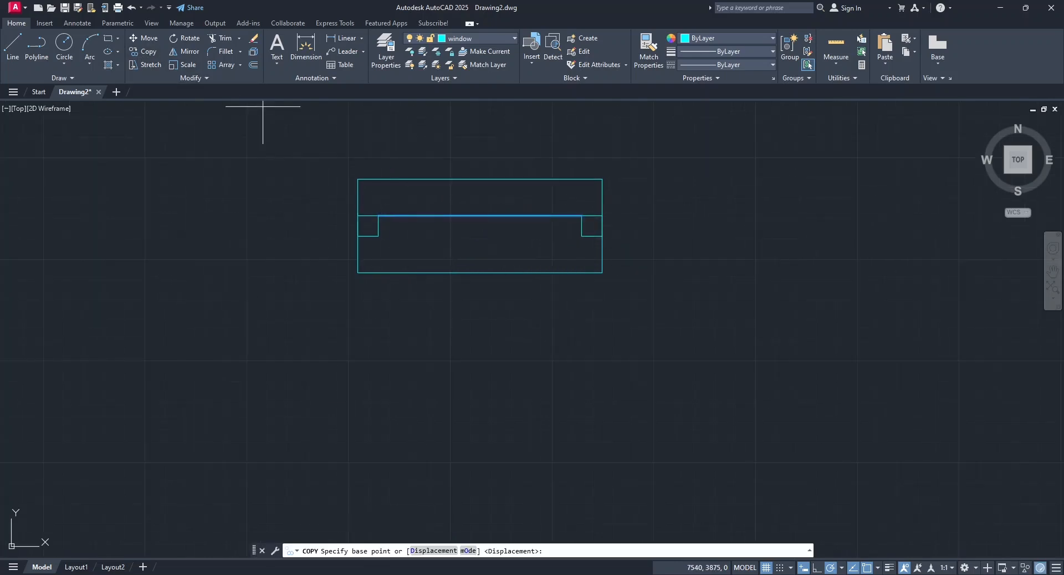
pyautogui.click(378, 216)
pyautogui.click(378, 236)
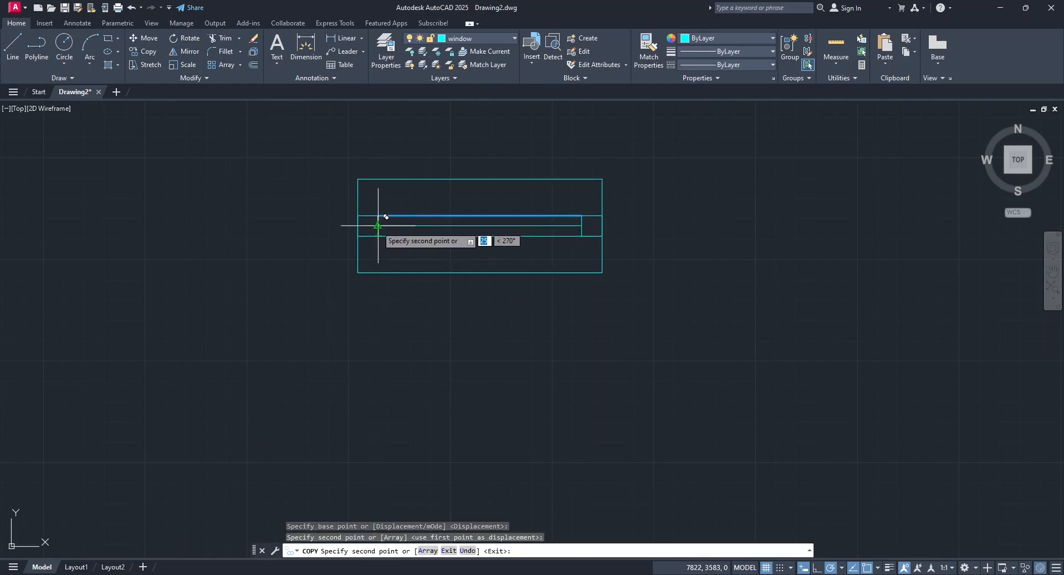
pyautogui.click(378, 226)
pyautogui.press('Escape')
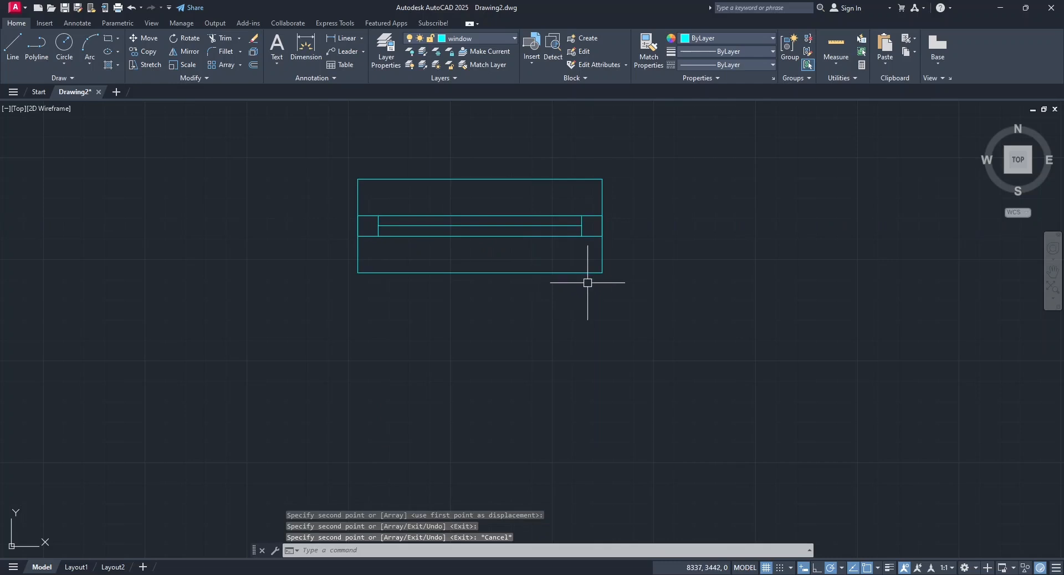
pyautogui.scroll(-2, 600, 288)
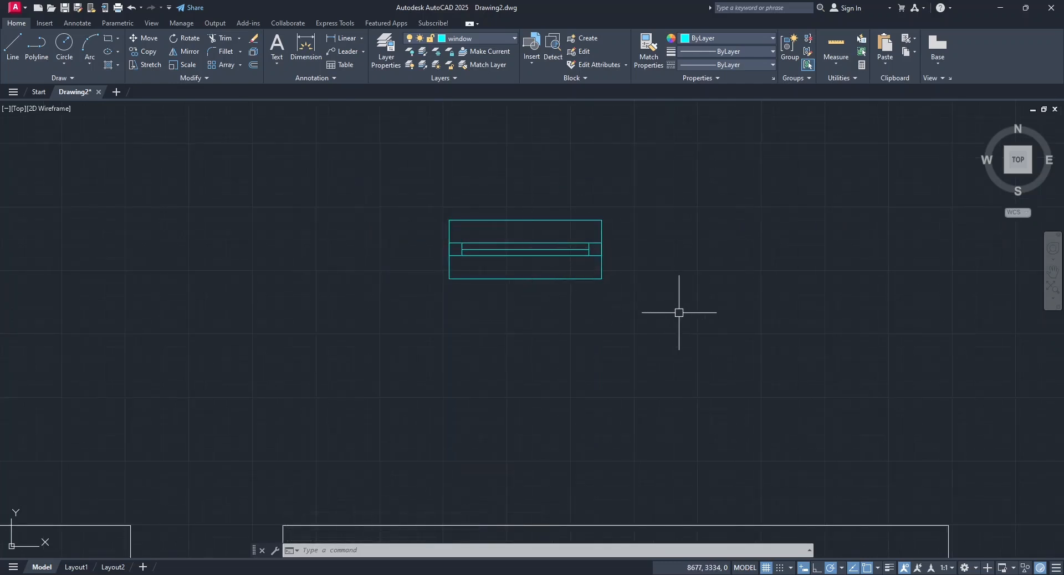
pyautogui.click(466, 220)
pyautogui.click(492, 243)
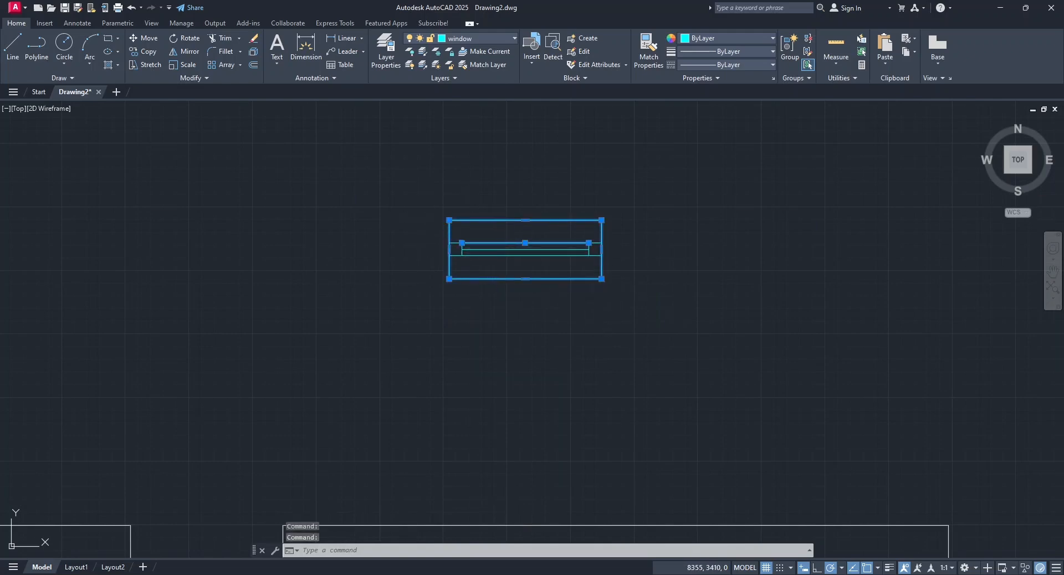
pyautogui.press('Escape')
# Create a block named window 600mm from all the window objects, with its base point at the right-edge midpoint.
pyautogui.click(45, 23)
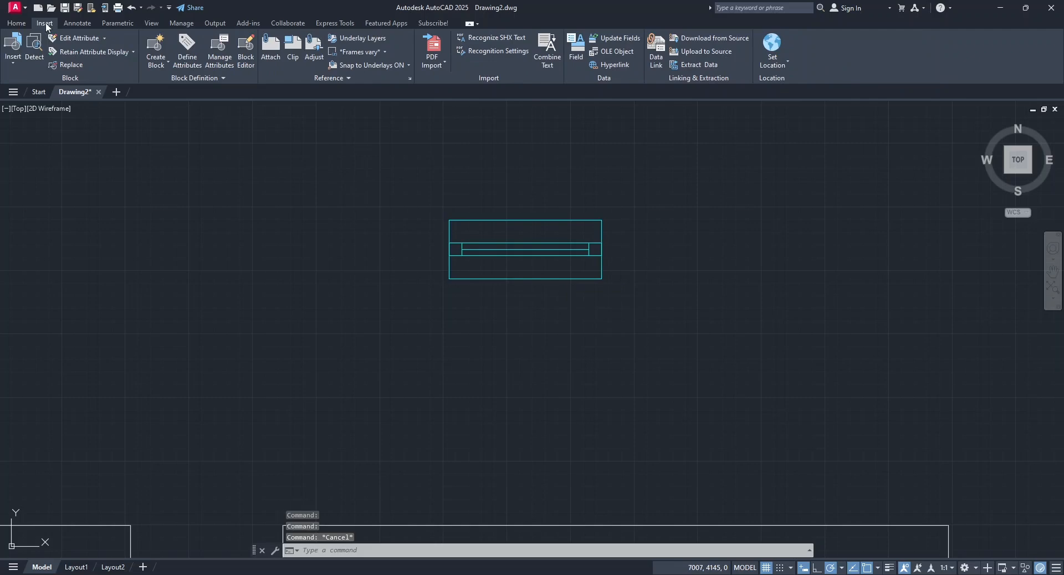
pyautogui.click(157, 51)
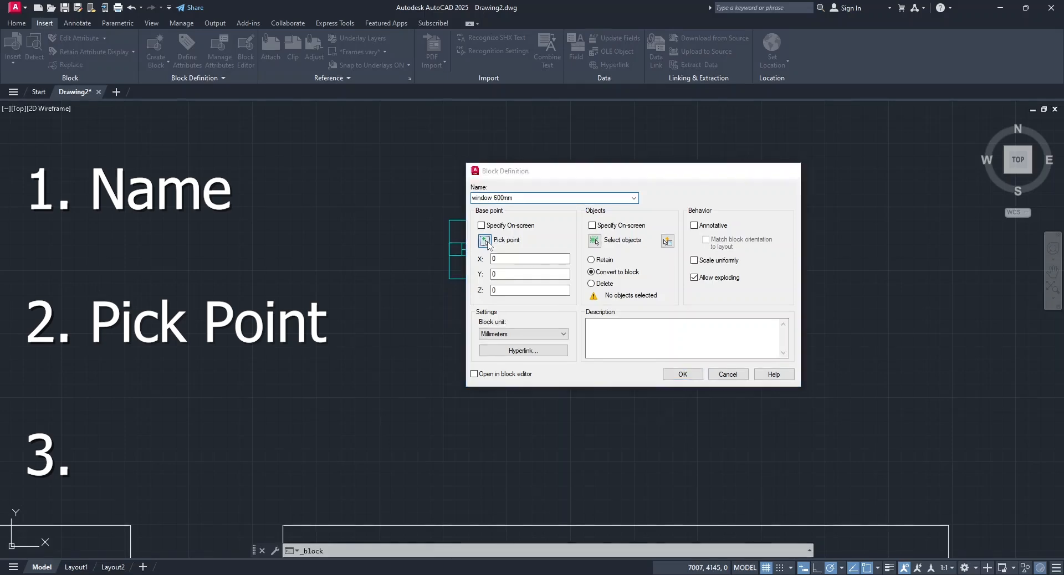
pyautogui.click(485, 240)
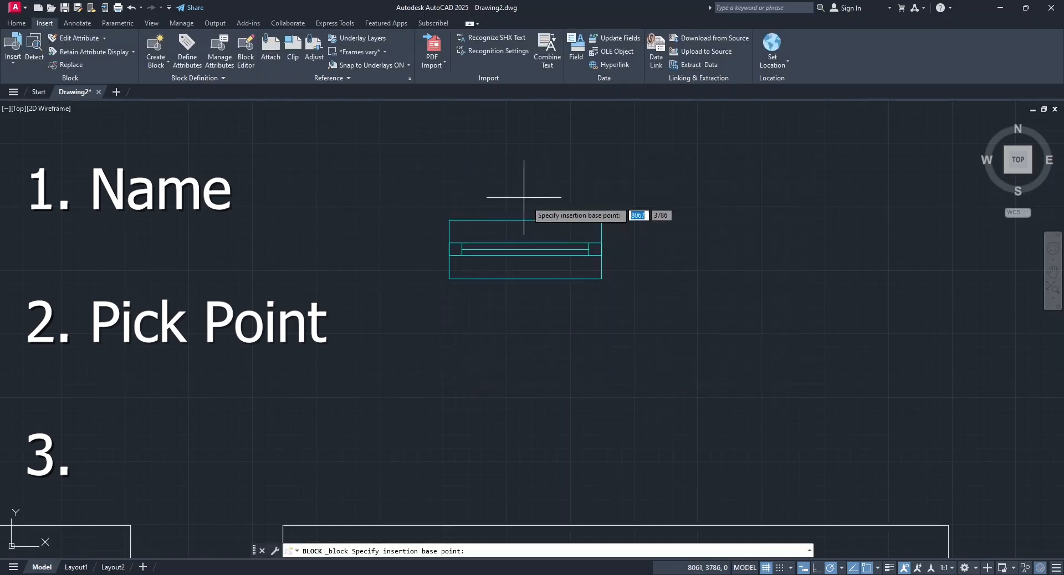
pyautogui.click(602, 249)
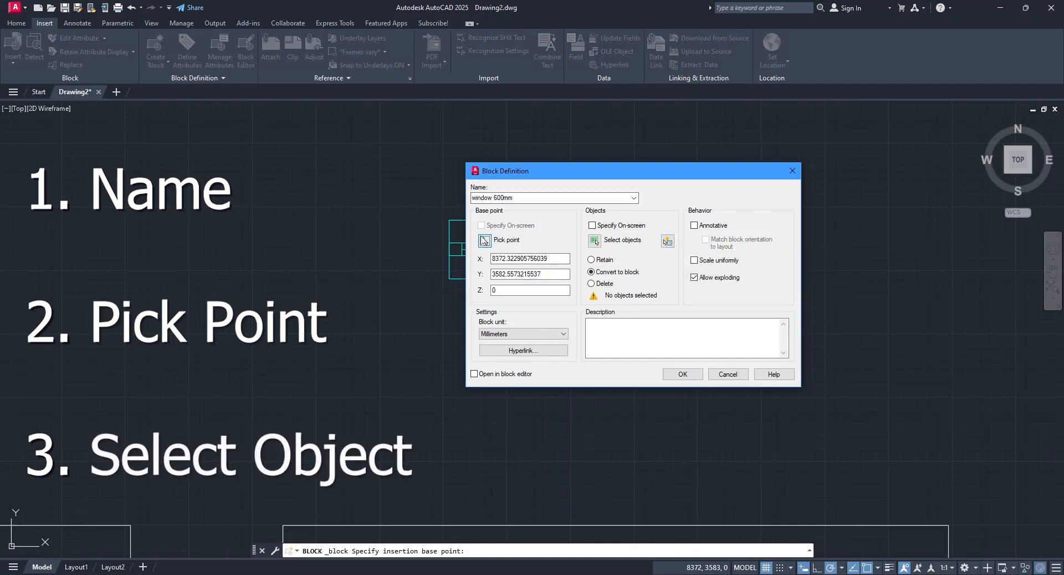
pyautogui.click(594, 242)
pyautogui.click(388, 156)
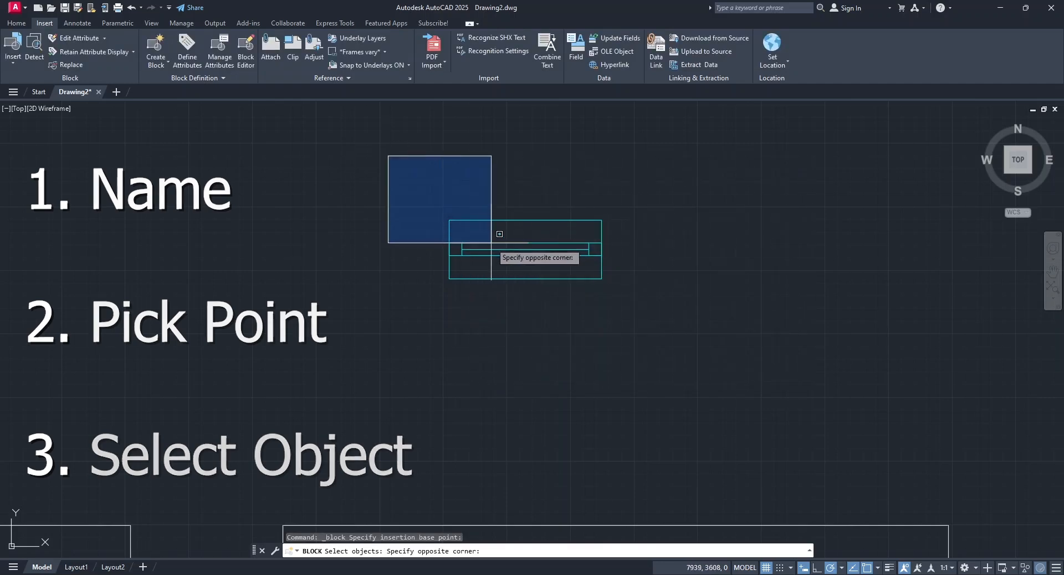
pyautogui.click(750, 345)
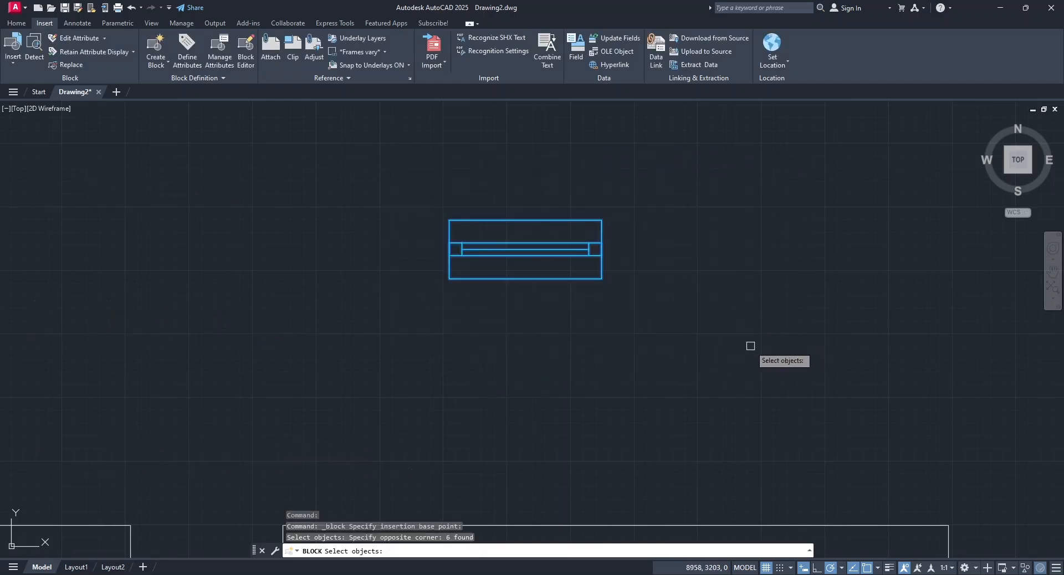
pyautogui.press('Return')
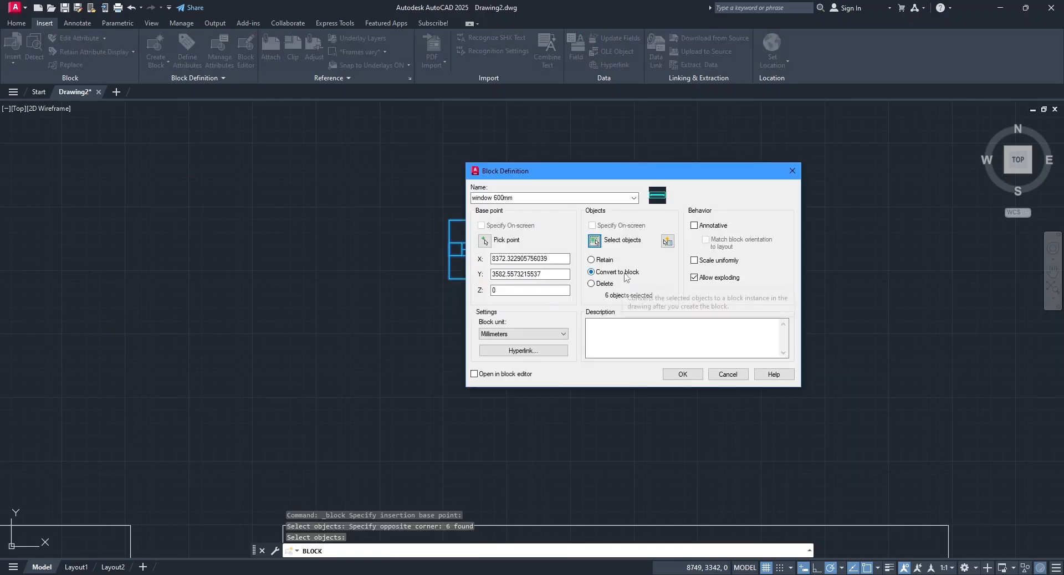
pyautogui.click(683, 374)
# Copy the window block from its right-edge midpoint into the leftmost opening of the upper outer wall.
pyautogui.click(19, 24)
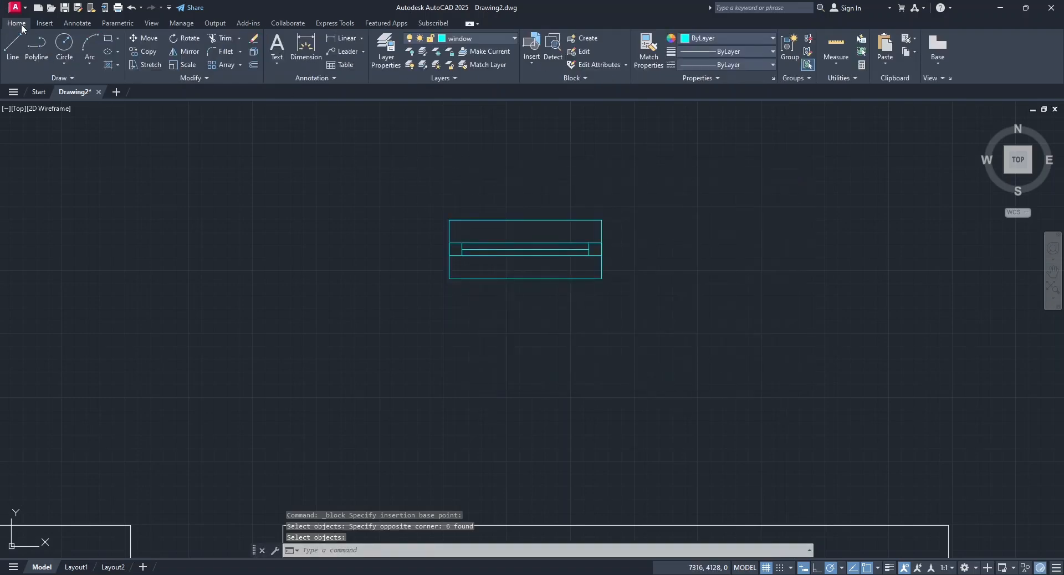
pyautogui.click(145, 51)
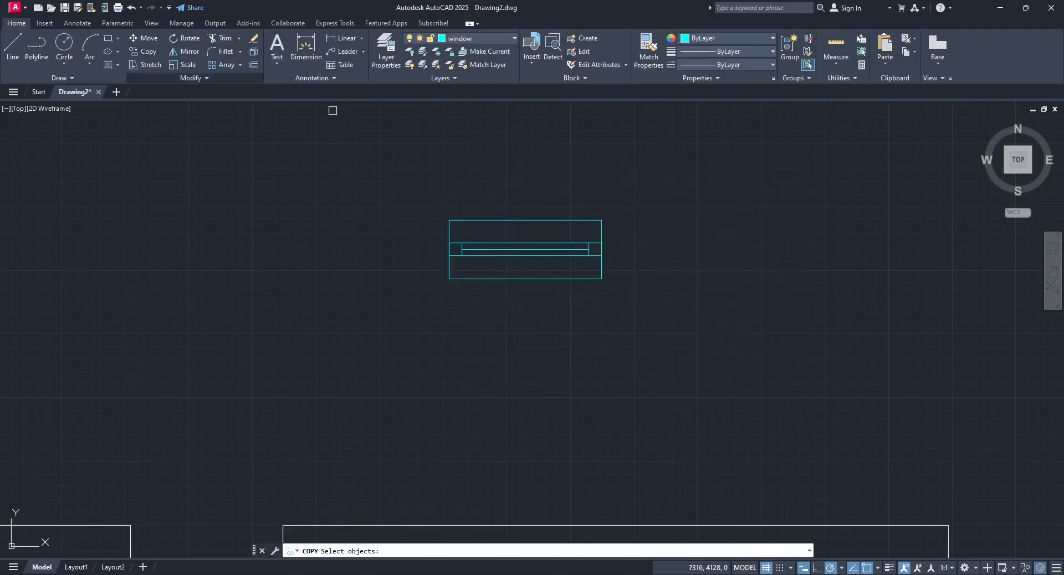
pyautogui.click(536, 220)
pyautogui.press('Return')
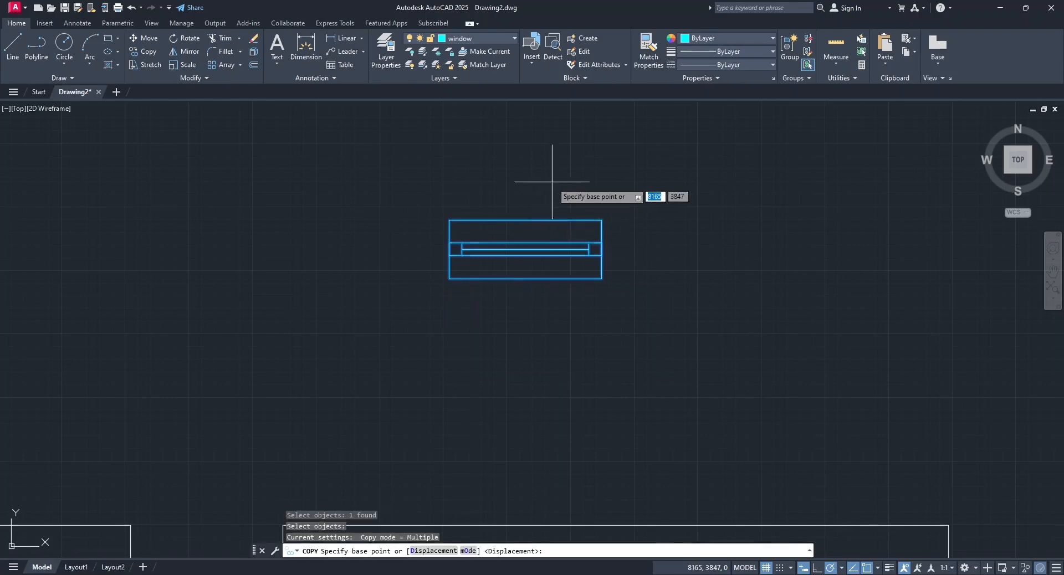
pyautogui.click(602, 250)
pyautogui.scroll(-6, 601, 250)
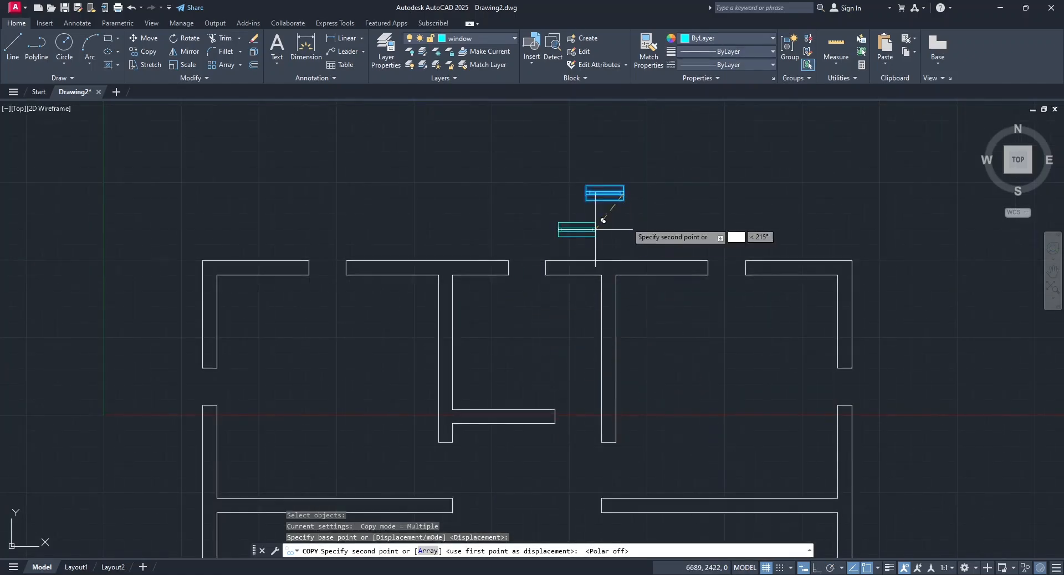
pyautogui.scroll(4, 350, 266)
pyautogui.click(352, 258)
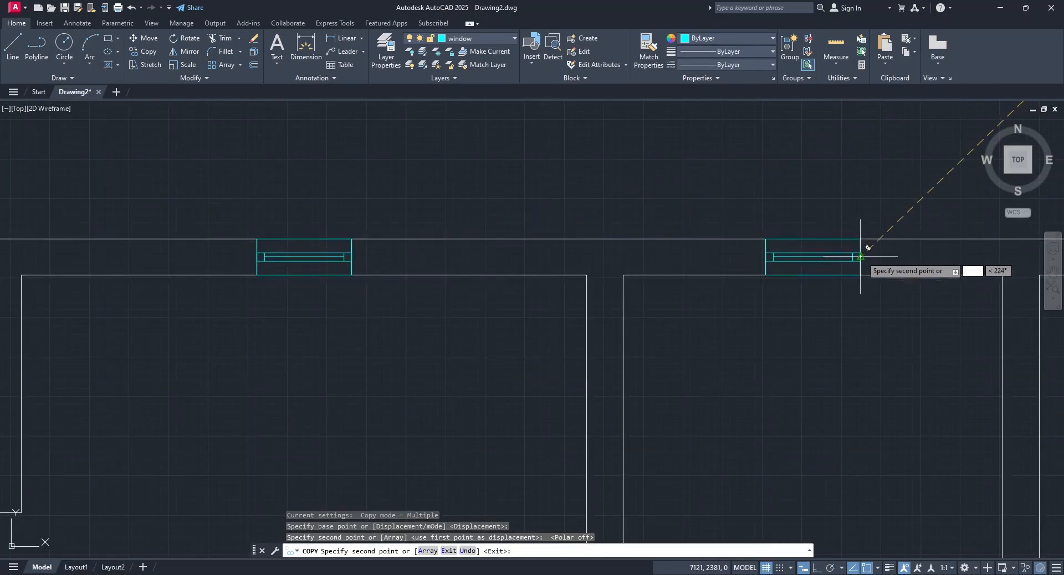
# Place window block copies in the middle and right openings of the upper outer wall.
pyautogui.click(858, 253)
pyautogui.scroll(-8, 860, 254)
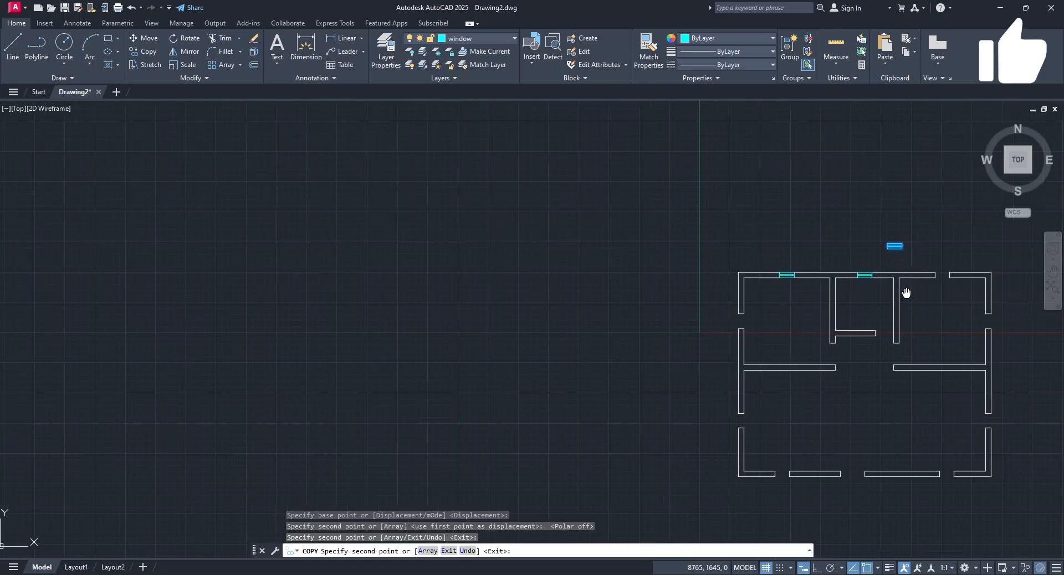
pyautogui.moveTo(904, 292); pyautogui.dragTo(807, 221, button='middle')
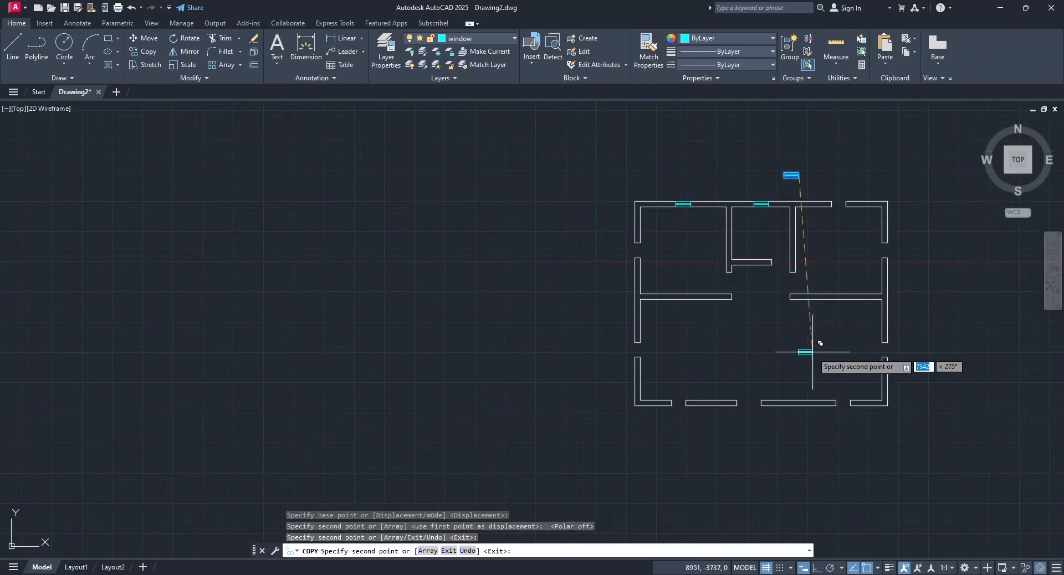
pyautogui.scroll(8, 843, 202)
pyautogui.click(831, 205)
# Place window block copies in the right and left window openings of the lower outer wall.
pyautogui.scroll(-6, 836, 203)
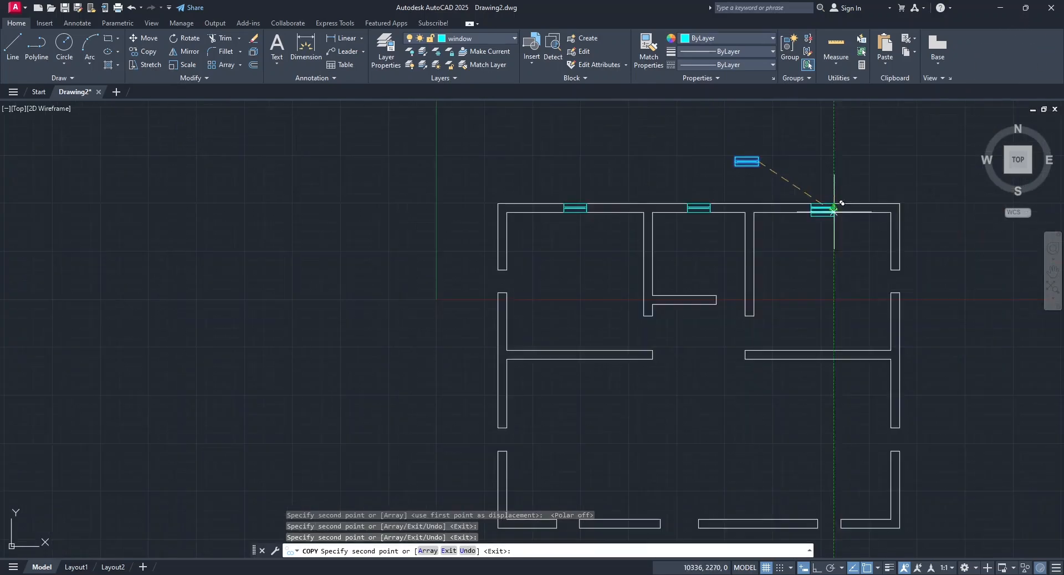
pyautogui.scroll(3, 831, 443)
pyautogui.click(834, 480)
pyautogui.scroll(-3, 475, 452)
pyautogui.moveTo(347, 441); pyautogui.dragTo(556, 442, button='middle')
pyautogui.click(559, 452)
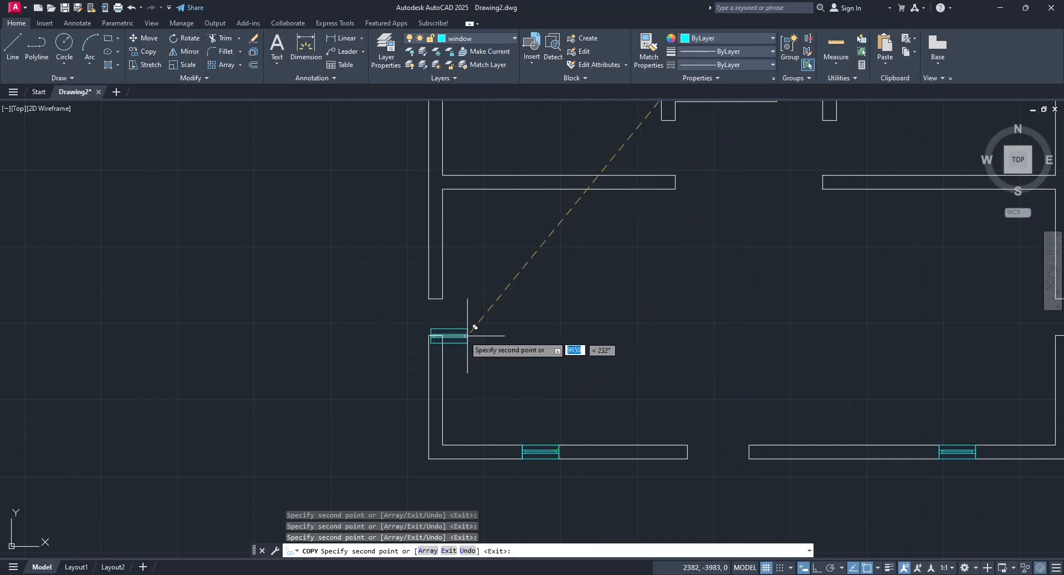
# Place a last window copy at the midpoint of the lower edge of the left wall's lower opening and end copying.
pyautogui.scroll(2, 434, 332)
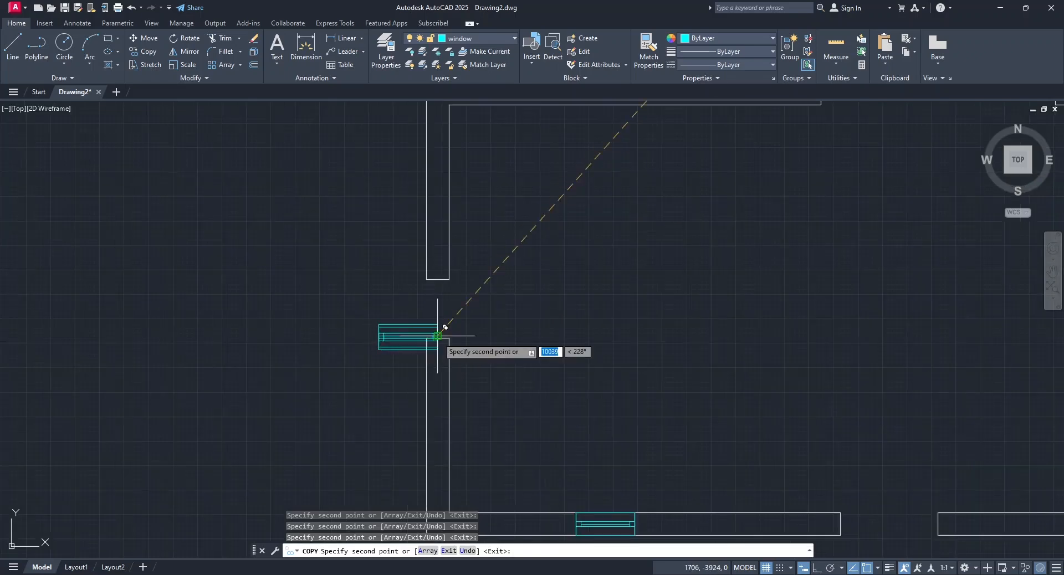
pyautogui.click(437, 338)
pyautogui.press('Return')
# Rotate the left wall's window about its right-edge midpoint with Ortho on so it stands vertically in the opening.
pyautogui.scroll(-5, 566, 340)
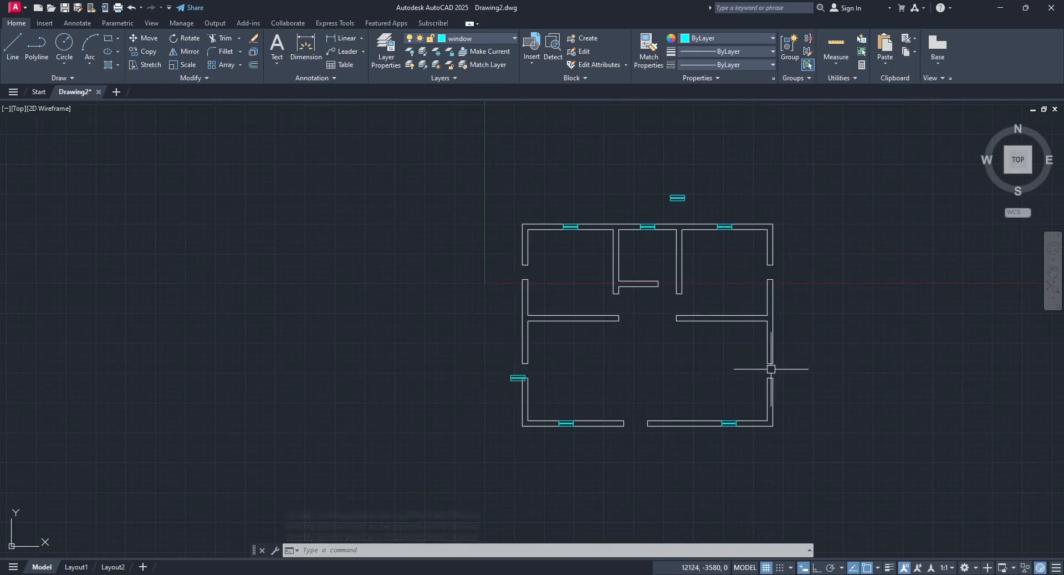
pyautogui.scroll(5, 526, 379)
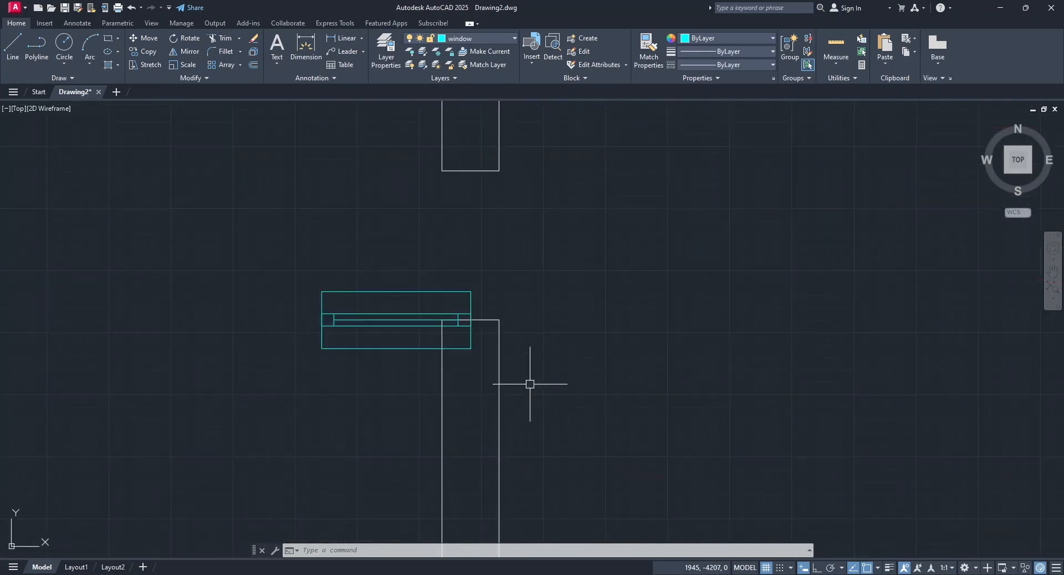
pyautogui.click(182, 39)
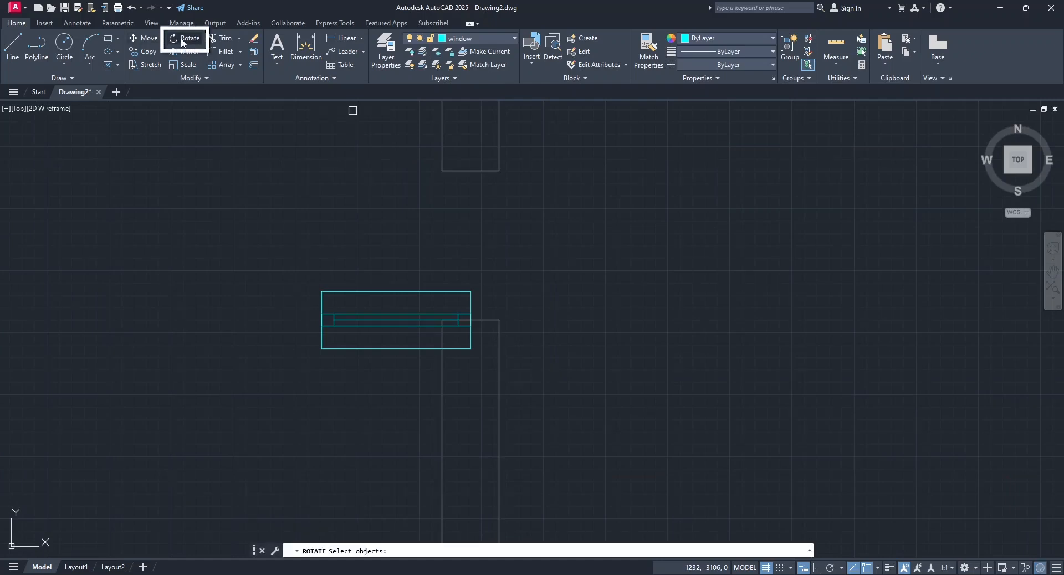
pyautogui.click(328, 294)
pyautogui.press('Return')
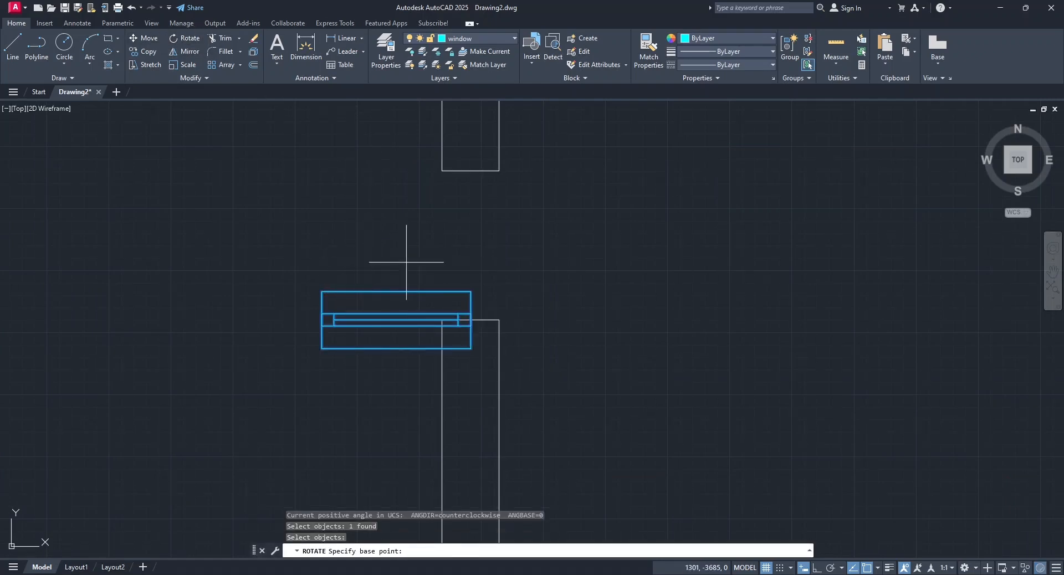
pyautogui.click(471, 319)
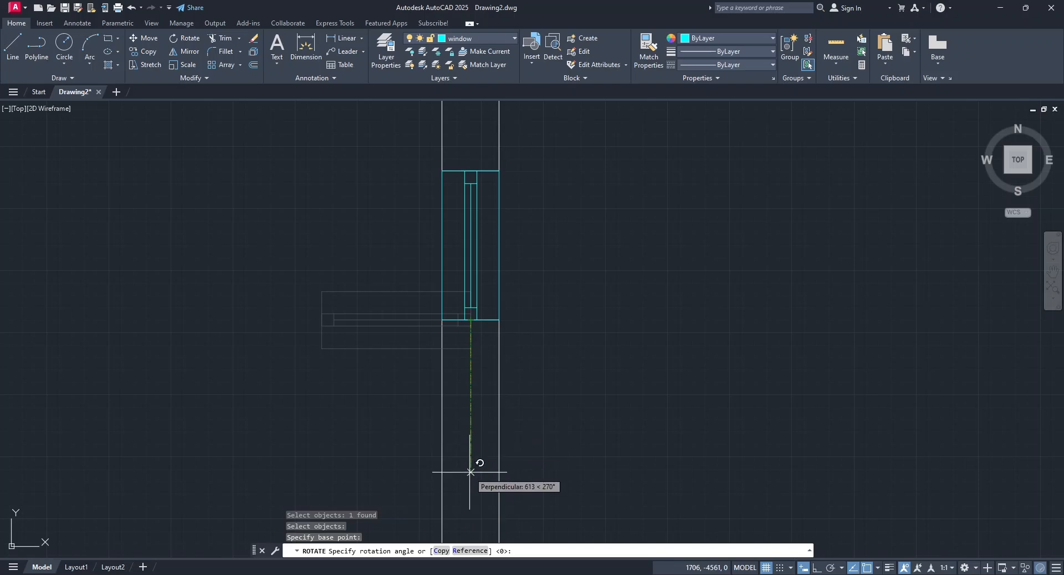
pyautogui.click(817, 568)
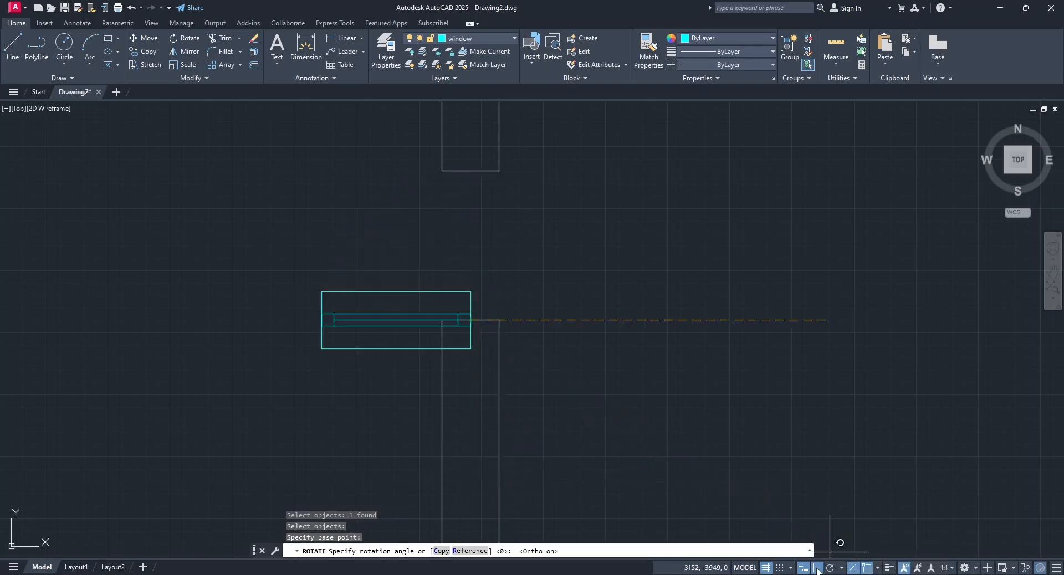
pyautogui.click(474, 492)
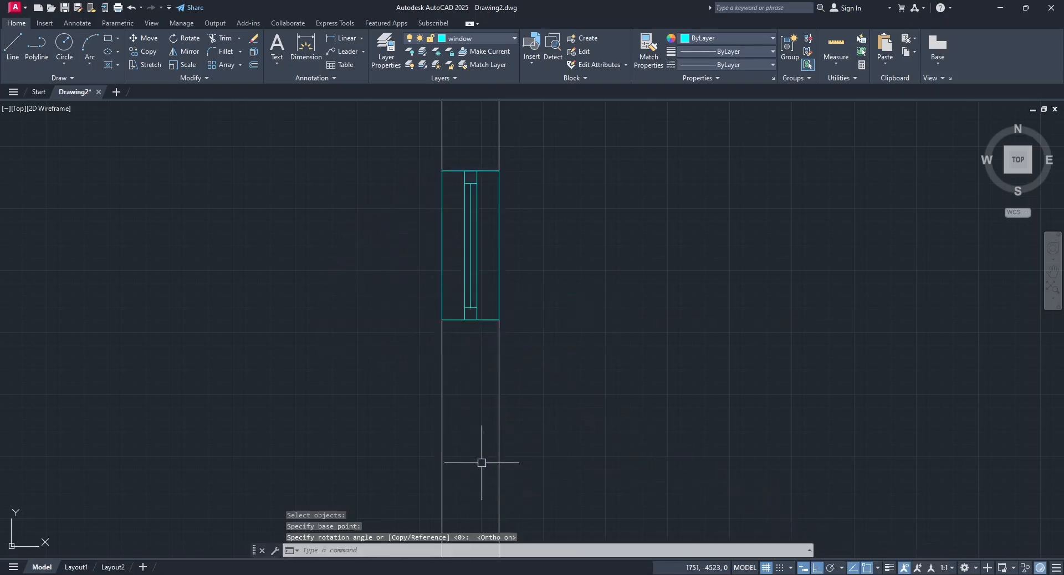
# Copy the vertical window from its lower-edge midpoint into the left wall's upper opening.
pyautogui.click(496, 256)
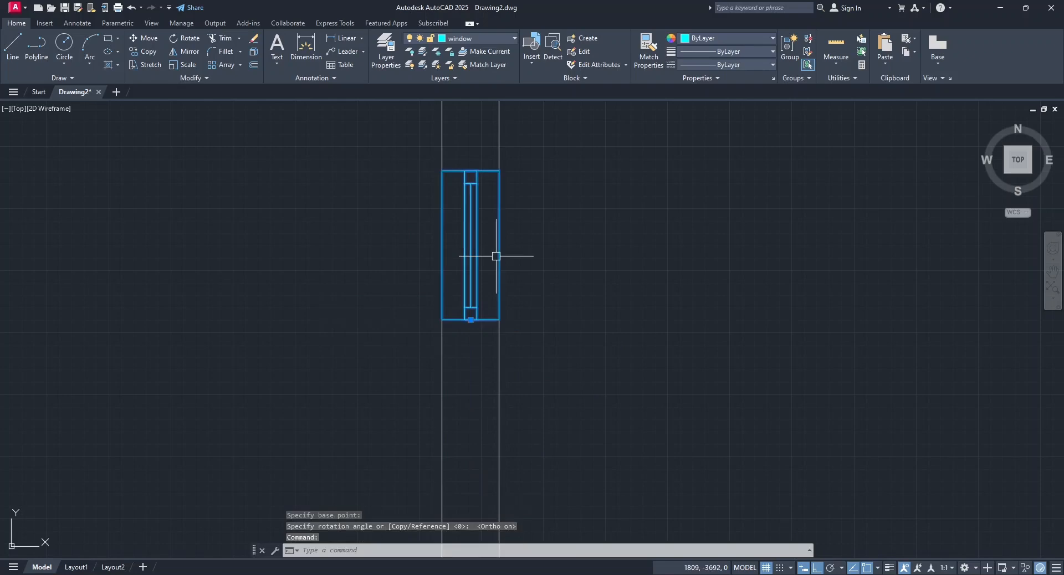
pyautogui.click(147, 52)
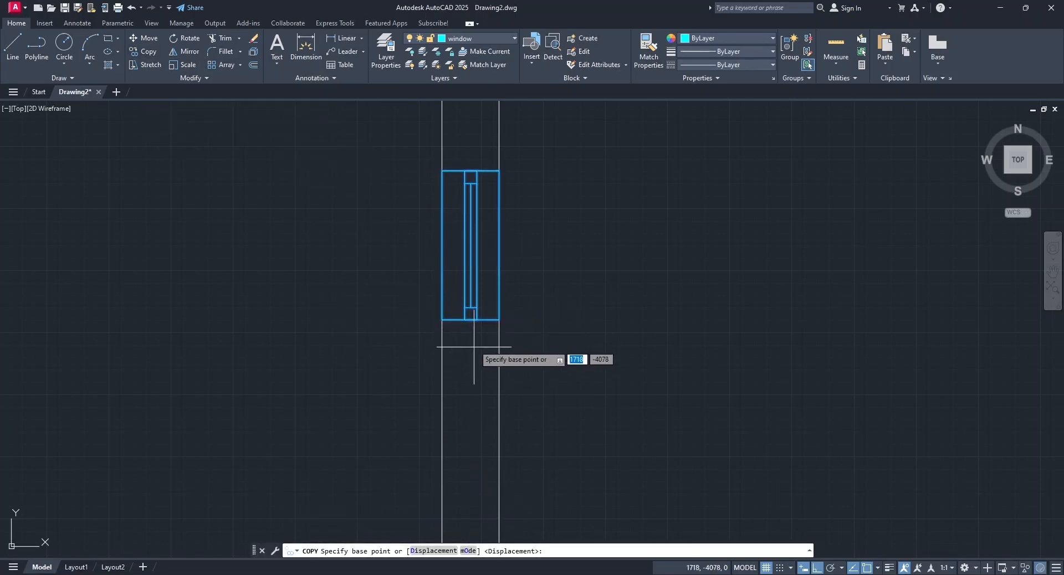
pyautogui.click(470, 320)
pyautogui.scroll(-5, 479, 312)
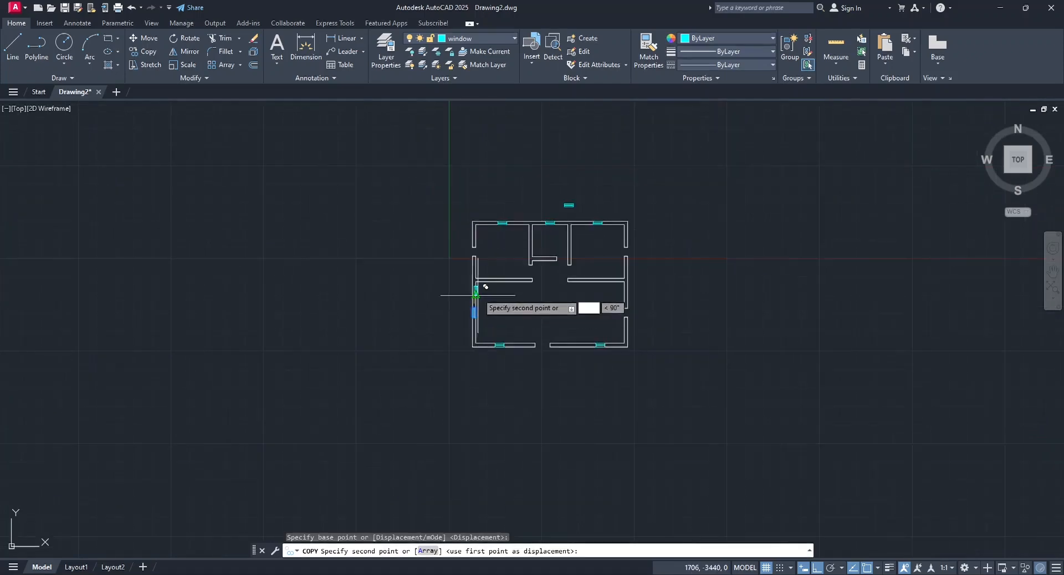
pyautogui.scroll(3, 481, 296)
pyautogui.click(471, 275)
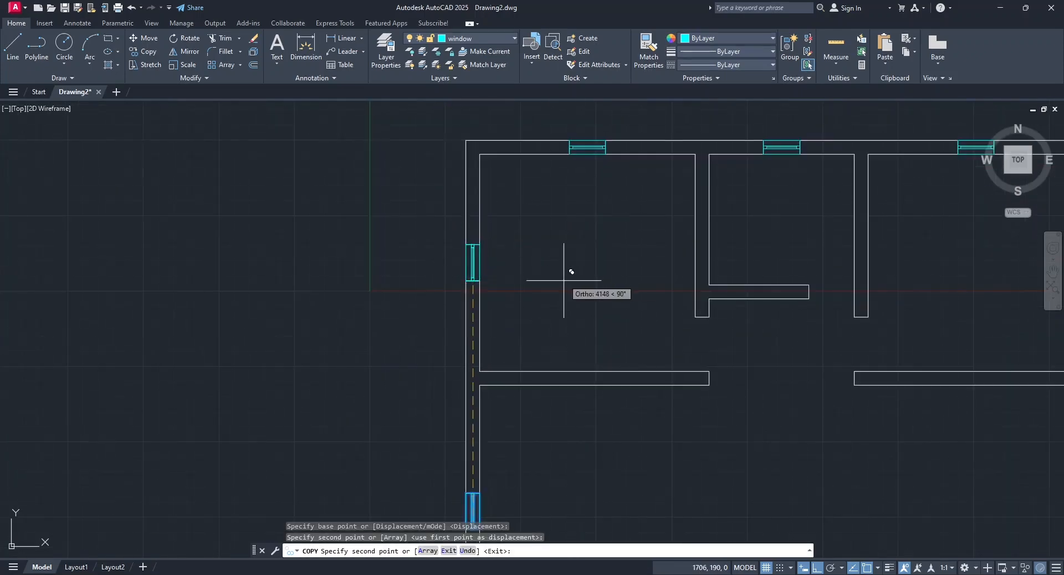
# Place vertical window copies in the upper and lower openings of the right outer wall and end copying.
pyautogui.scroll(-4, 568, 288)
pyautogui.scroll(4, 789, 252)
pyautogui.scroll(2, 789, 252)
pyautogui.click(710, 380)
pyautogui.scroll(-4, 710, 380)
pyautogui.moveTo(682, 522); pyautogui.dragTo(648, 359, button='middle')
pyautogui.scroll(5, 684, 371)
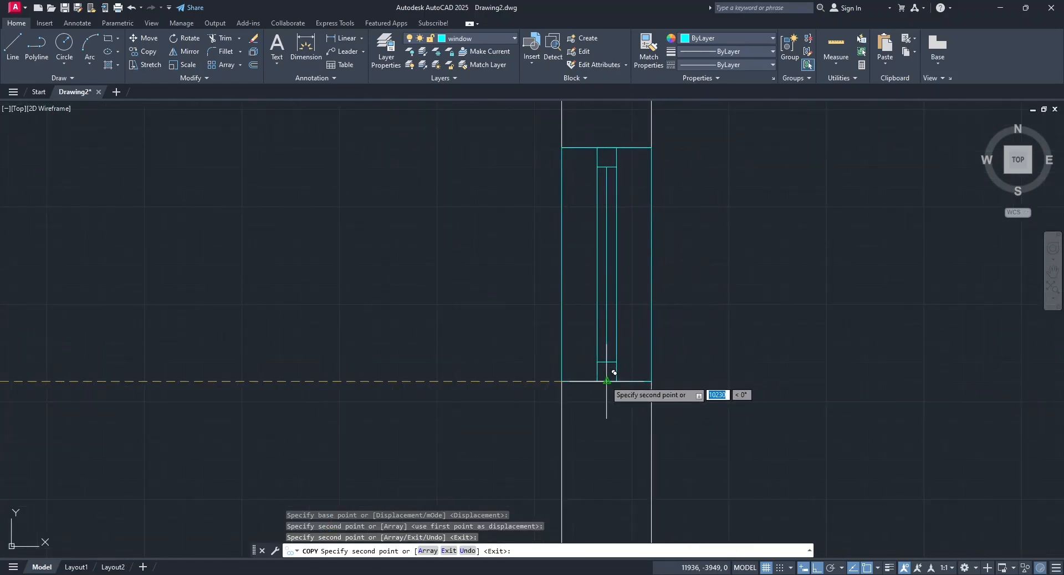
pyautogui.click(614, 367)
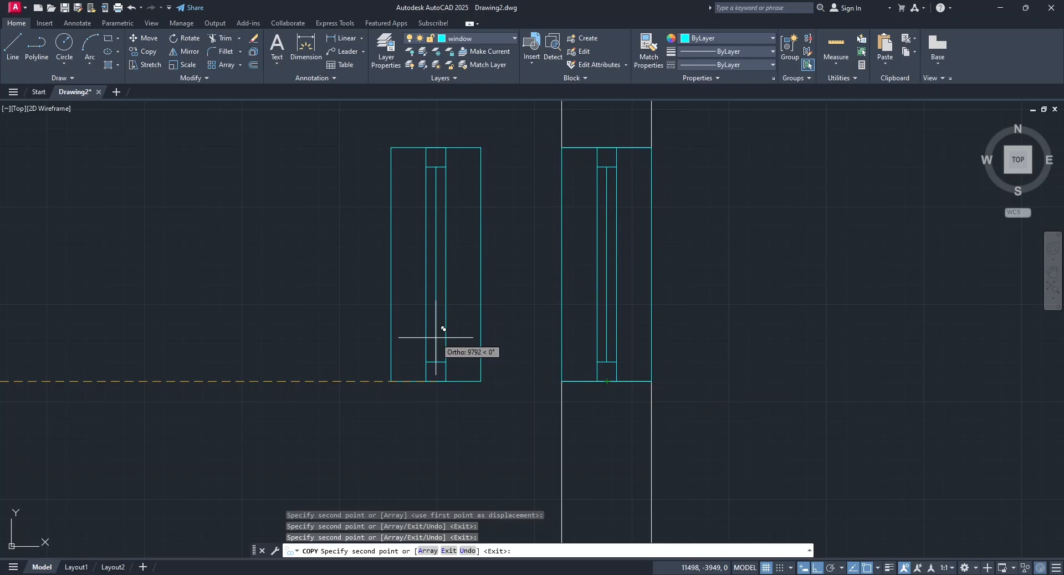
pyautogui.press('Return')
# Make the door layer current.
pyautogui.scroll(-6, 434, 337)
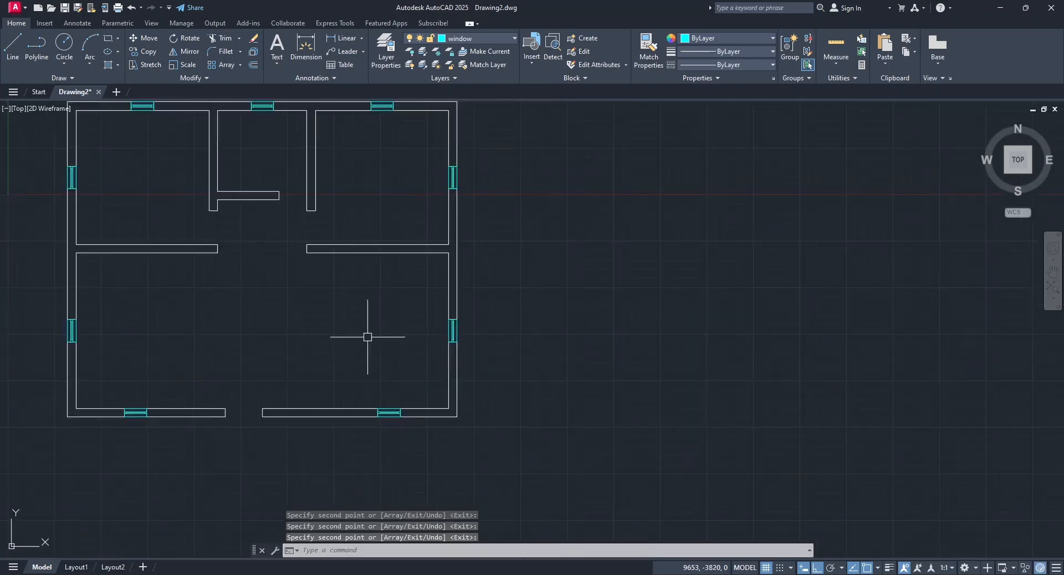
pyautogui.moveTo(357, 333); pyautogui.dragTo(572, 345, button='middle')
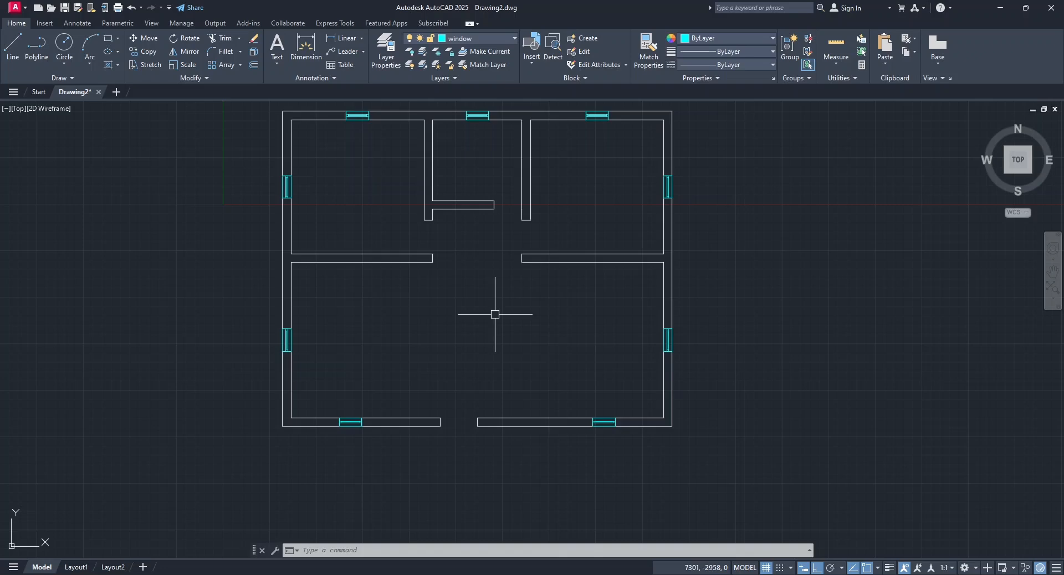
pyautogui.scroll(2, 498, 318)
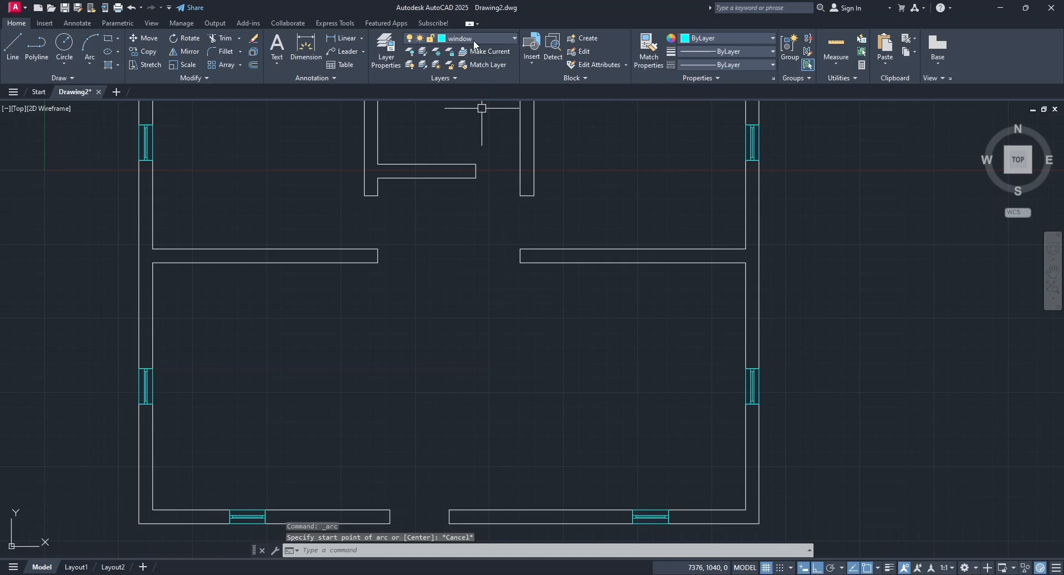
pyautogui.click(475, 39)
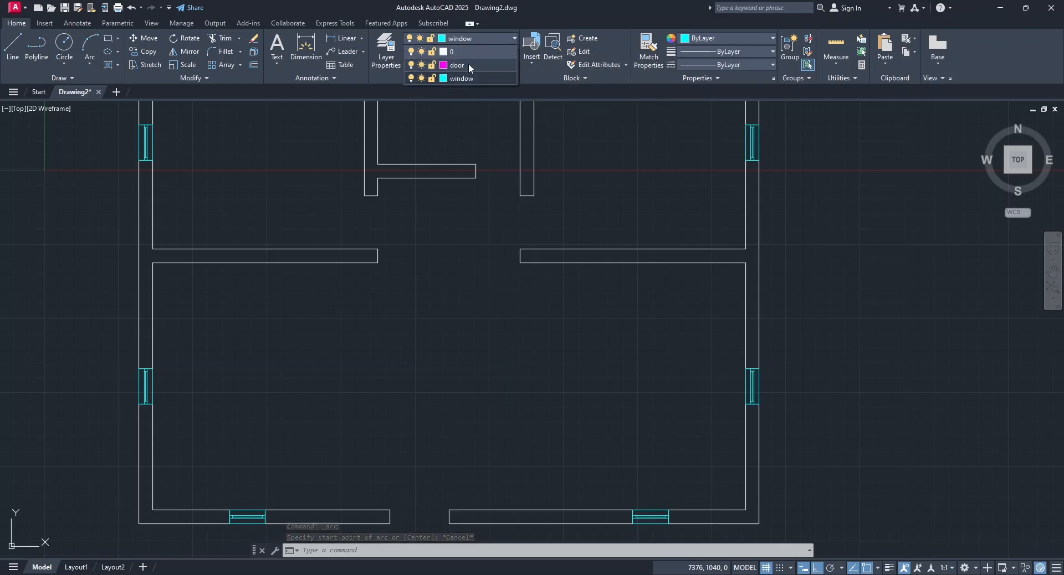
pyautogui.click(468, 63)
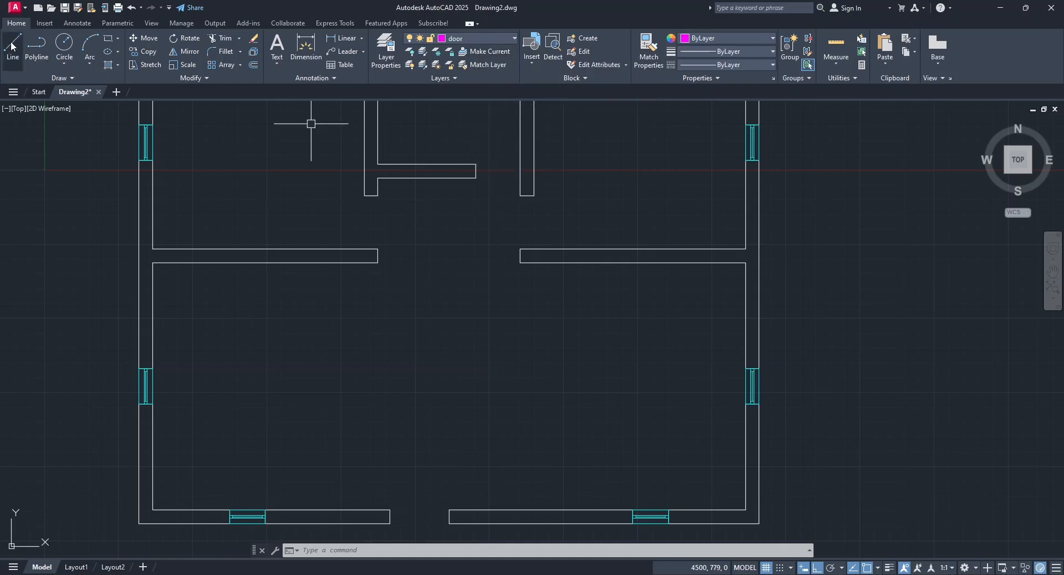
# Draw a horizontal 900 mm line inside the large lower room.
pyautogui.write('l')
pyautogui.press('Return')
pyautogui.click(349, 395)
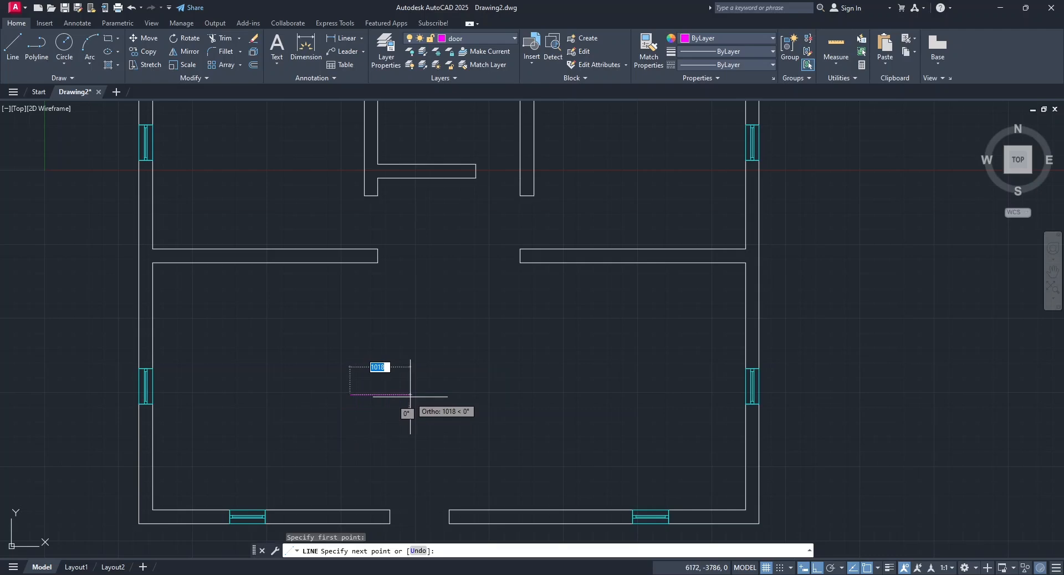
pyautogui.write('900')
pyautogui.press('Return')
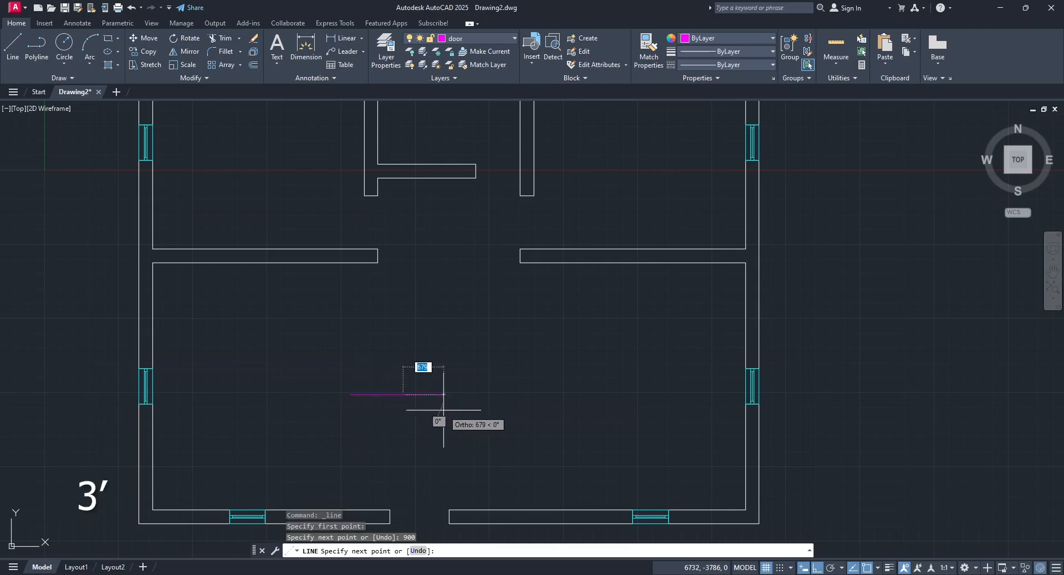
pyautogui.press('Return')
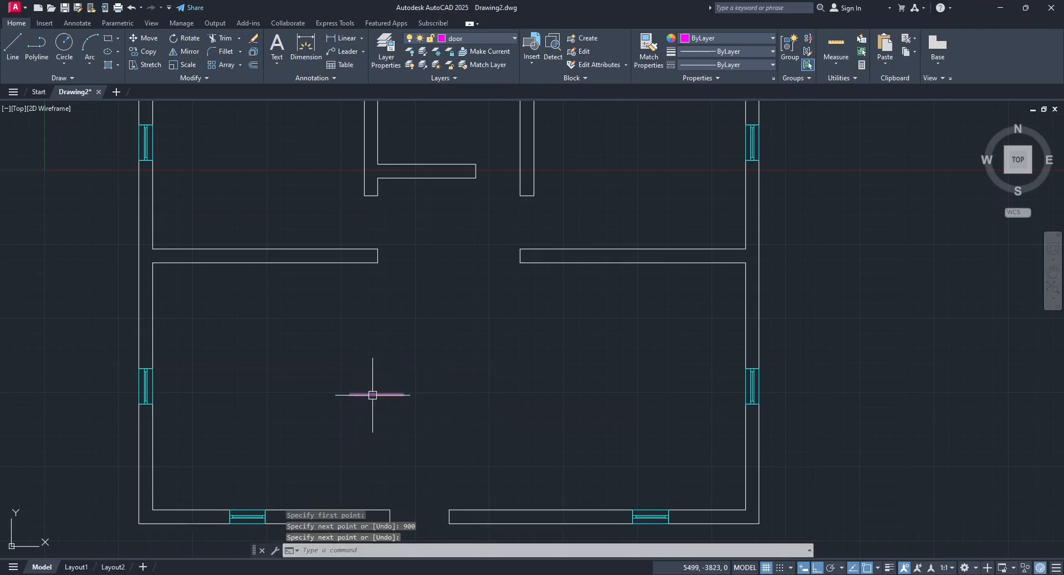
# Draw a 50 by 50 mm square near the left end of the 900 mm line with the Rectangle command.
pyautogui.scroll(2, 371, 398)
pyautogui.moveTo(416, 312); pyautogui.dragTo(427, 371, button='middle')
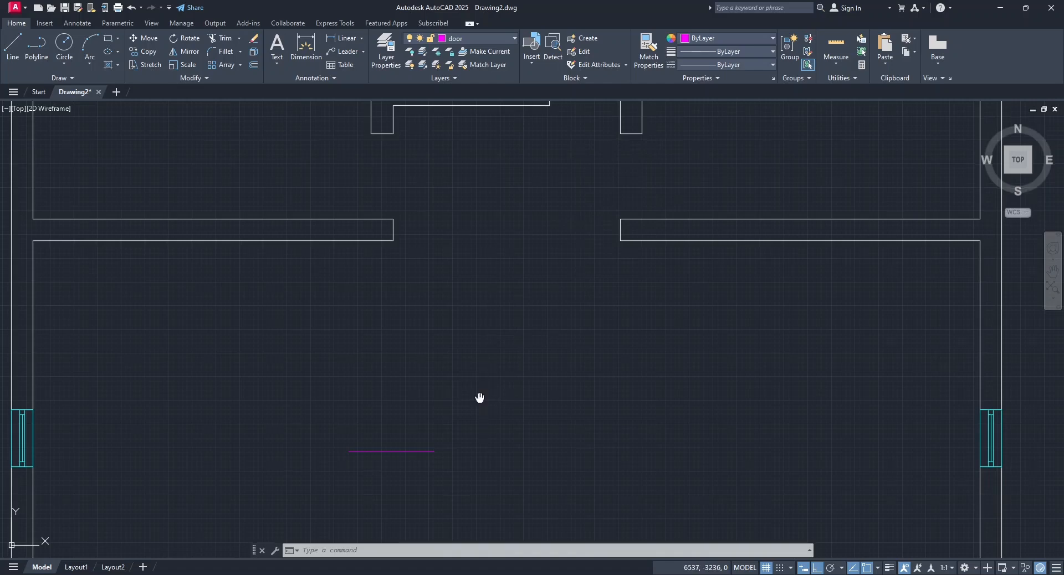
pyautogui.moveTo(480, 399); pyautogui.dragTo(486, 348, button='middle')
pyautogui.click(108, 39)
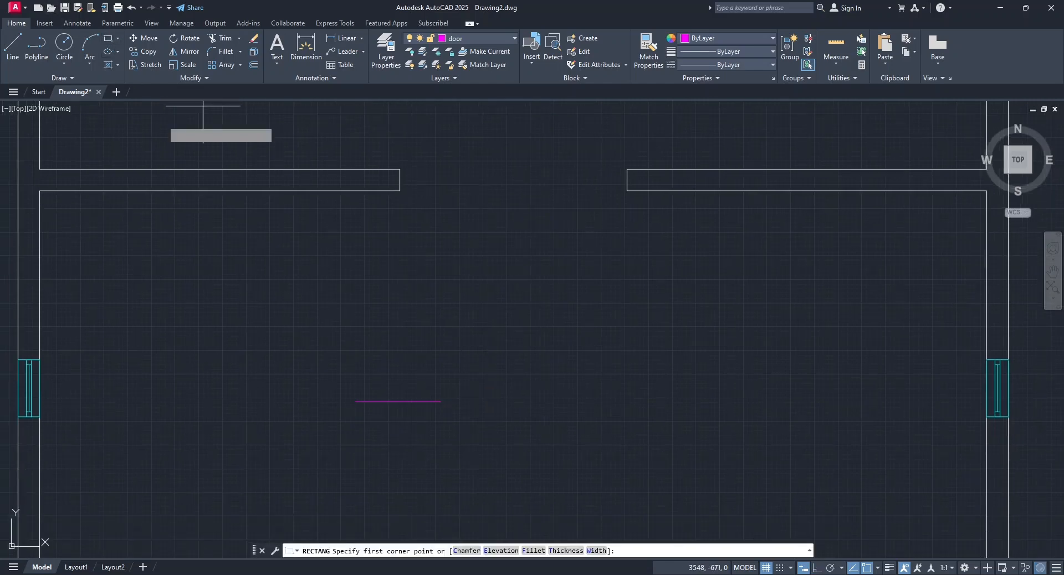
pyautogui.click(342, 401)
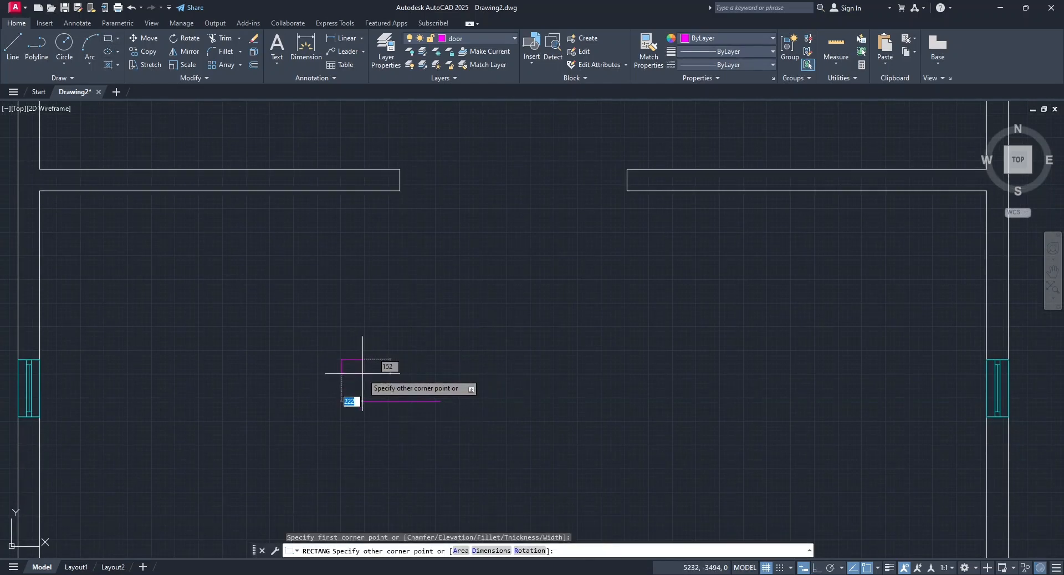
pyautogui.write('5')
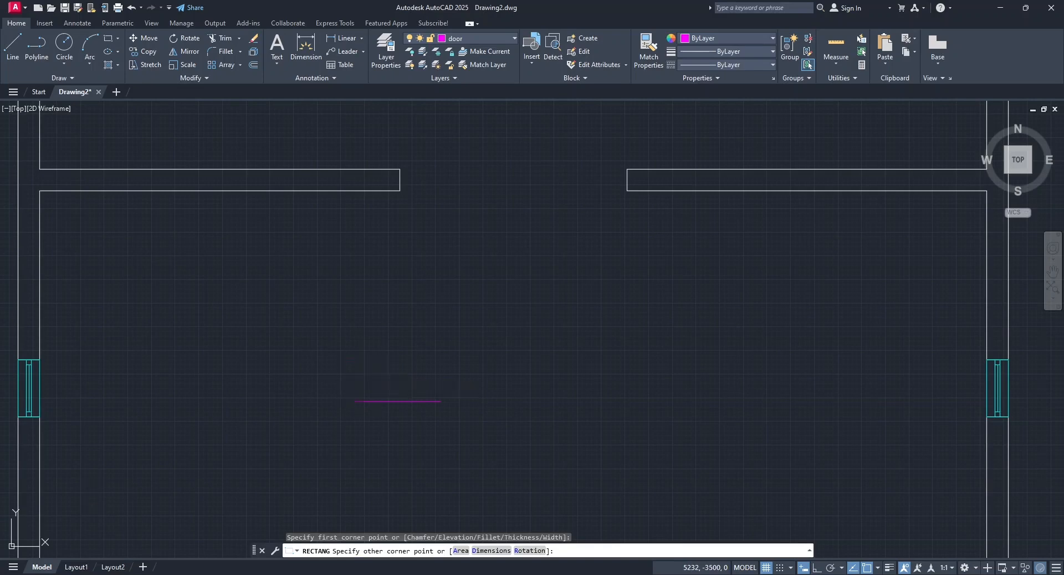
pyautogui.press('Tab')
pyautogui.write('5')
pyautogui.press('Return')
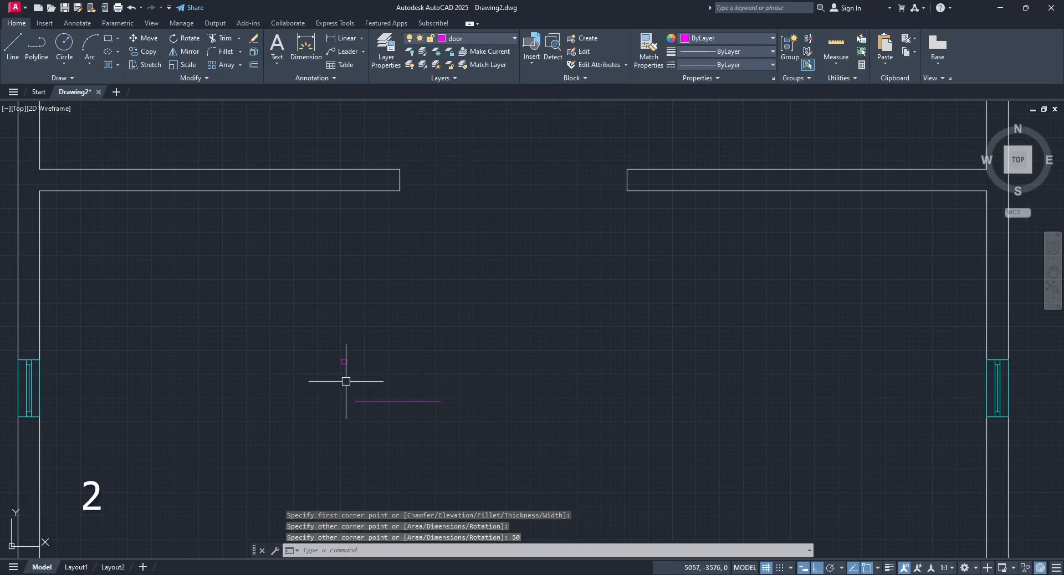
# Move the small square by its lower-left corner onto the left endpoint of the 900 mm line.
pyautogui.scroll(5, 349, 377)
pyautogui.click(340, 332)
pyautogui.click(146, 39)
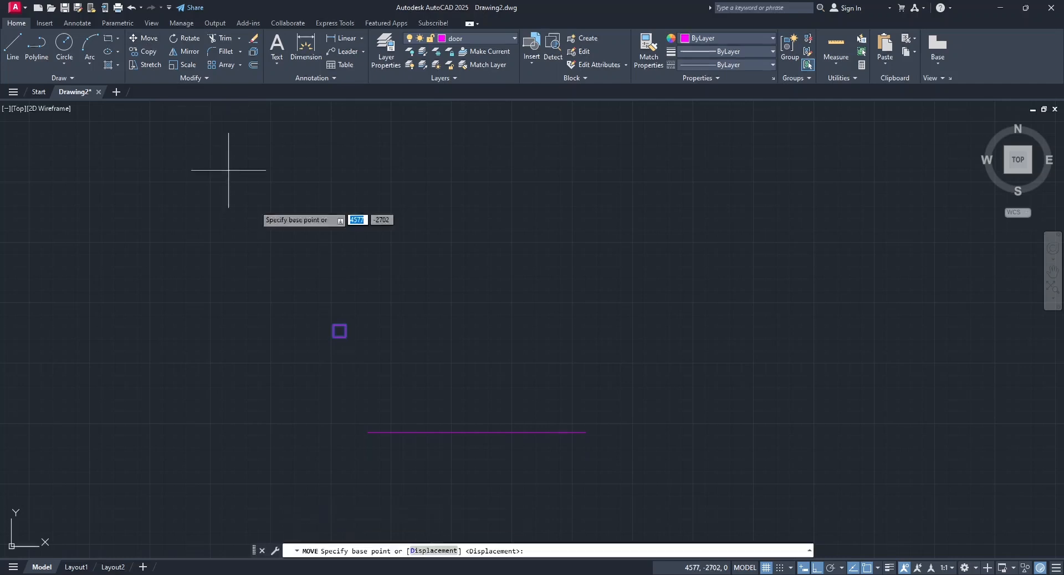
pyautogui.click(333, 337)
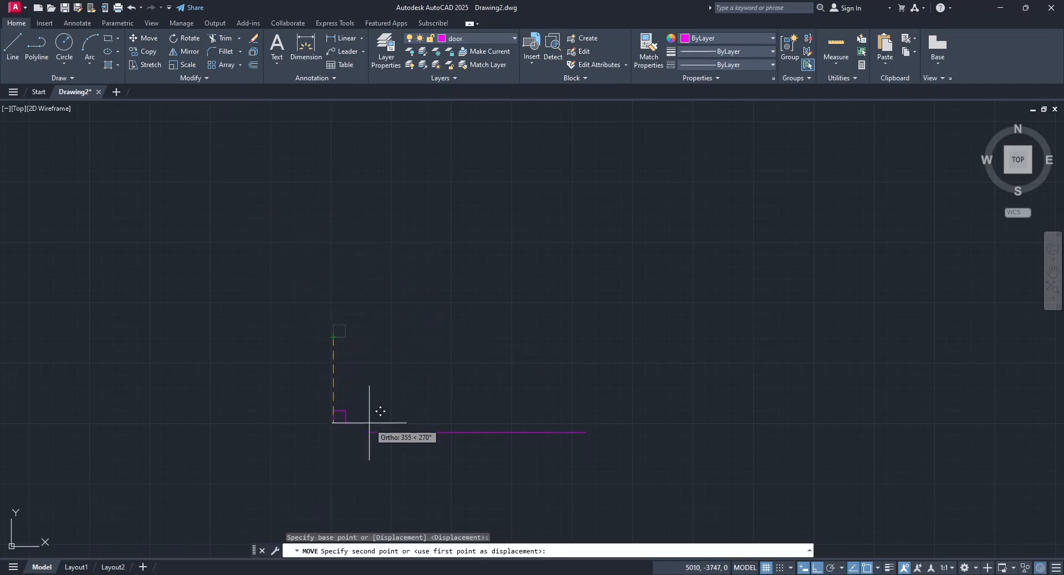
pyautogui.click(369, 431)
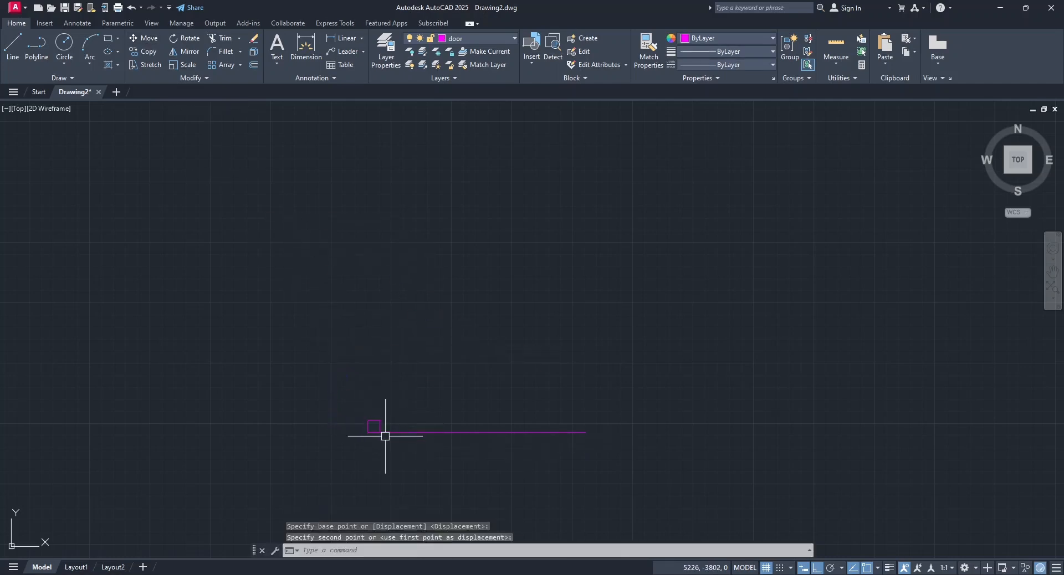
# Mirror the square to the line's other end about a vertical axis through the line's midpoint, keeping the source.
pyautogui.click(380, 432)
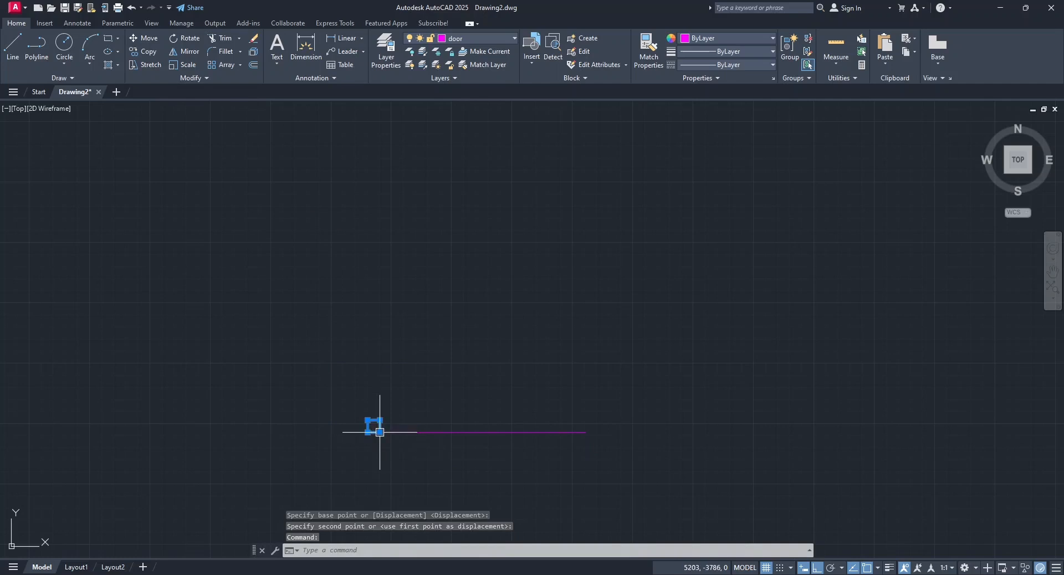
pyautogui.click(185, 52)
pyautogui.click(477, 432)
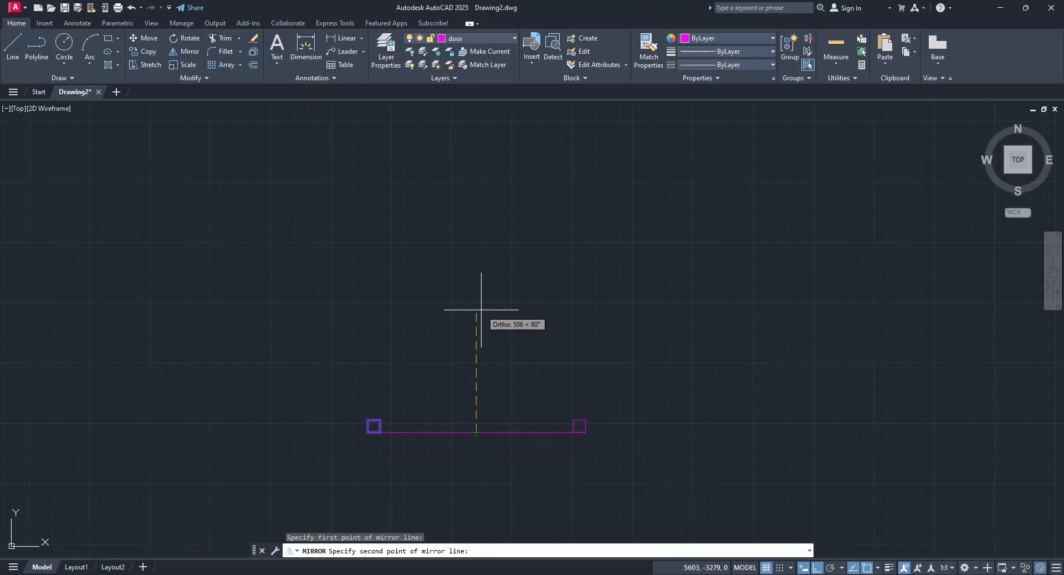
pyautogui.click(481, 310)
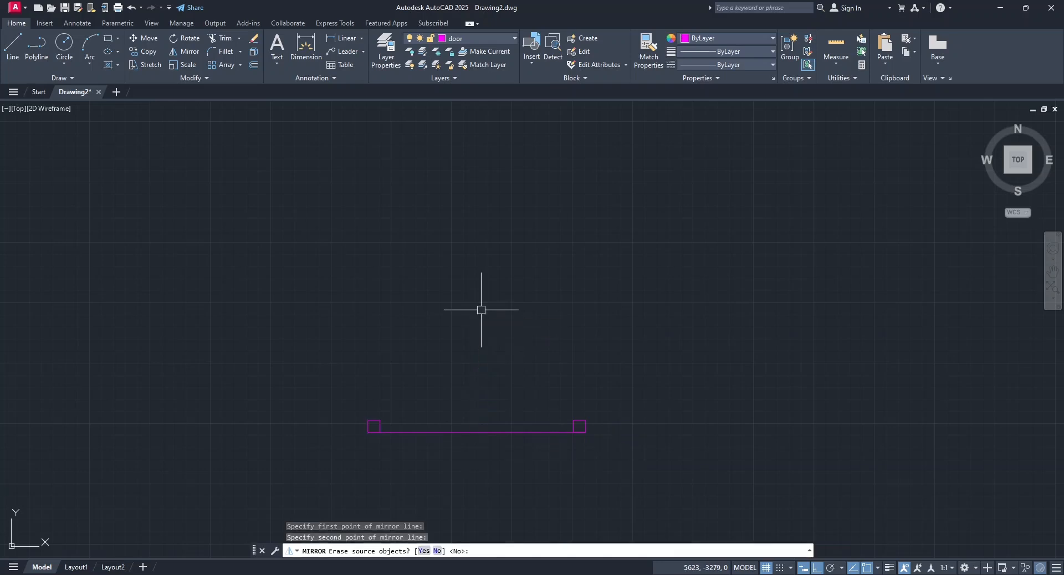
pyautogui.click(500, 350)
# Delete the horizontal 900 mm guide line between the two squares.
pyautogui.scroll(-2, 482, 423)
pyautogui.click(482, 424)
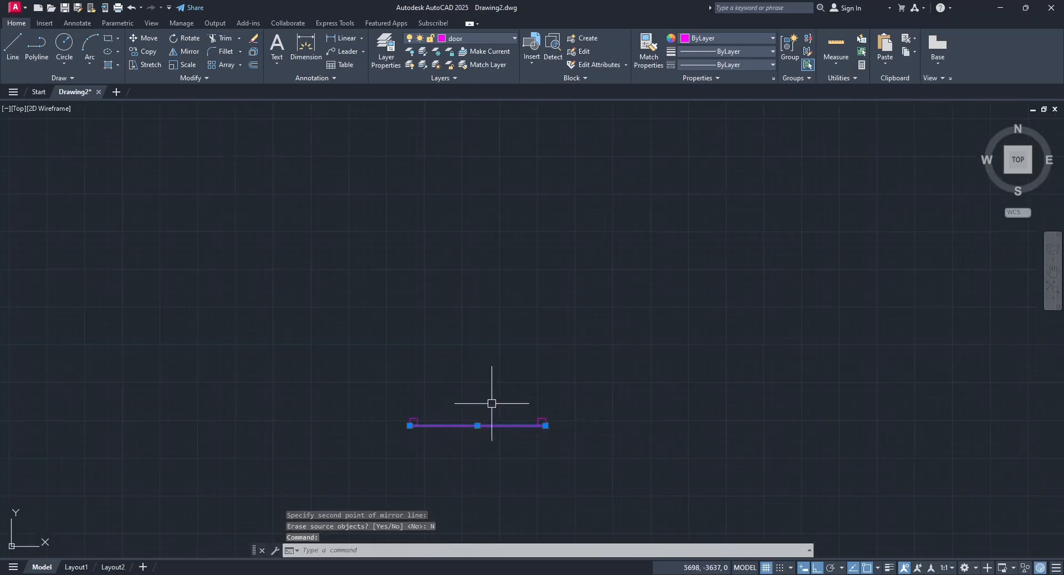
pyautogui.scroll(2, 492, 404)
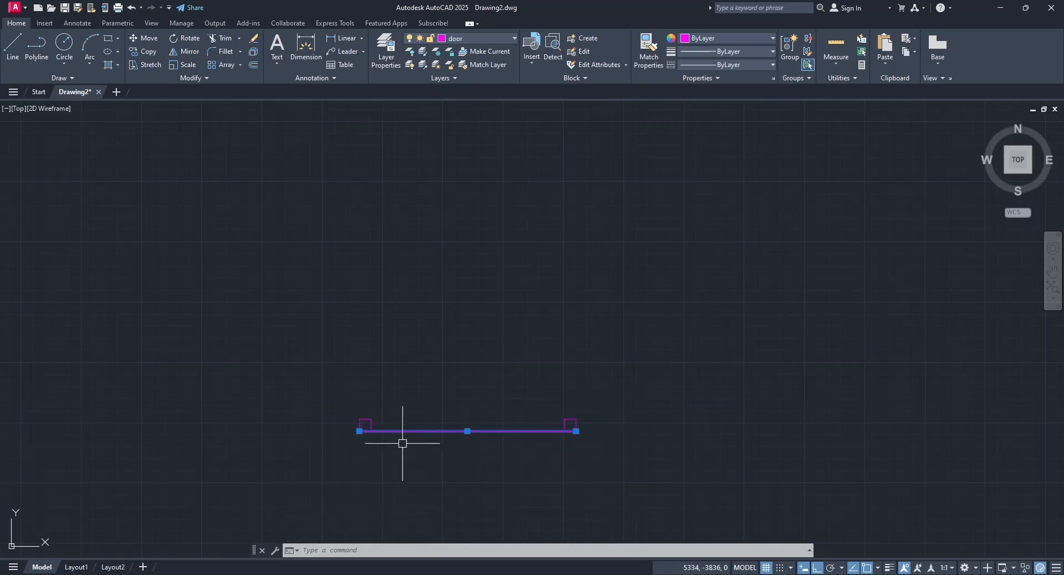
pyautogui.press('Delete')
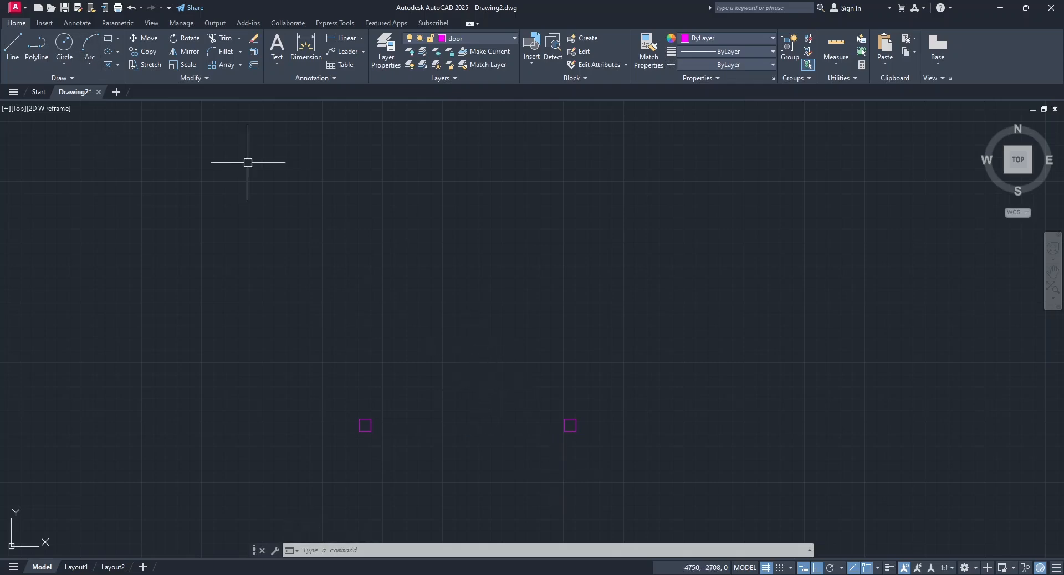
# Draw a quarter-circle Start, Center, End arc from the left square's upper-right corner, centred on the right square's upper-left corner and ending straight above it.
pyautogui.click(90, 65)
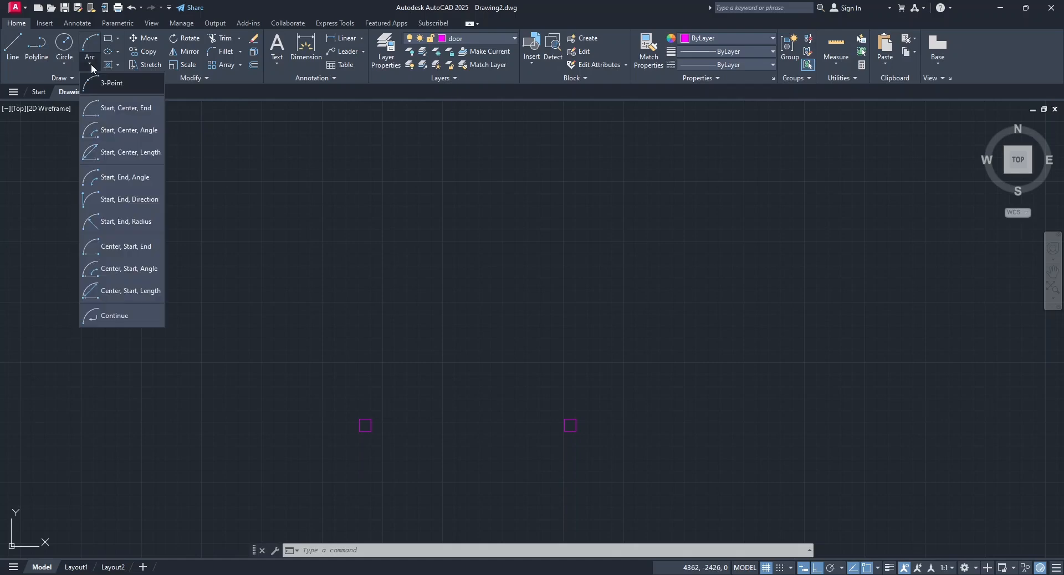
pyautogui.click(124, 112)
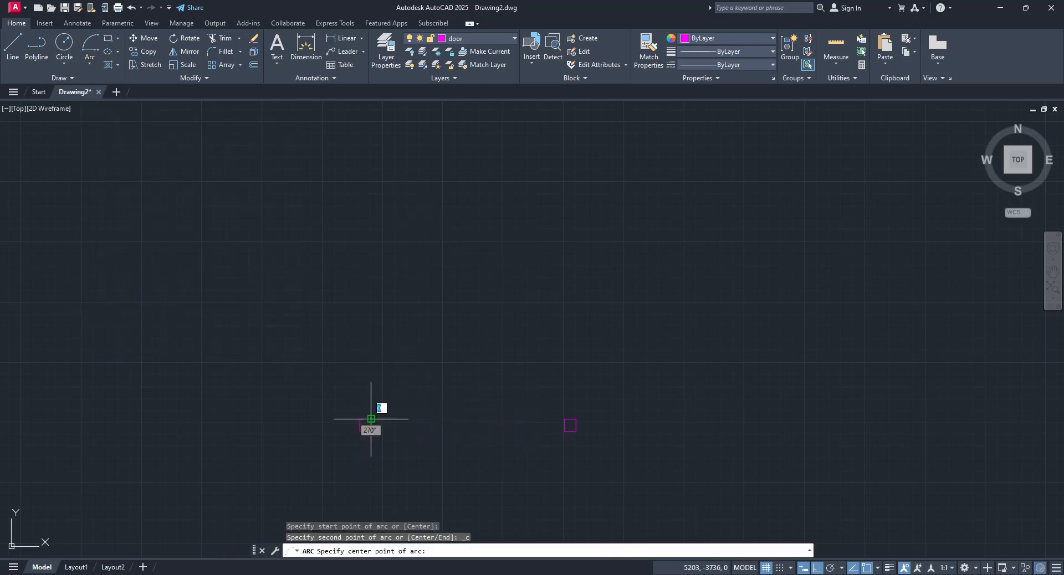
pyautogui.click(564, 420)
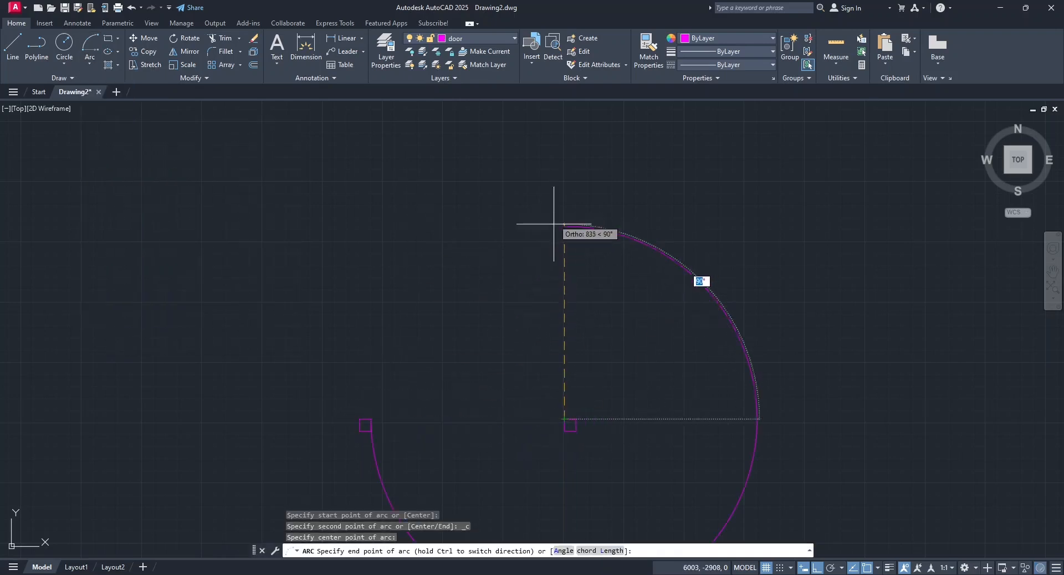
pyautogui.moveTo(557, 263); pyautogui.dragTo(555, 231, button='middle')
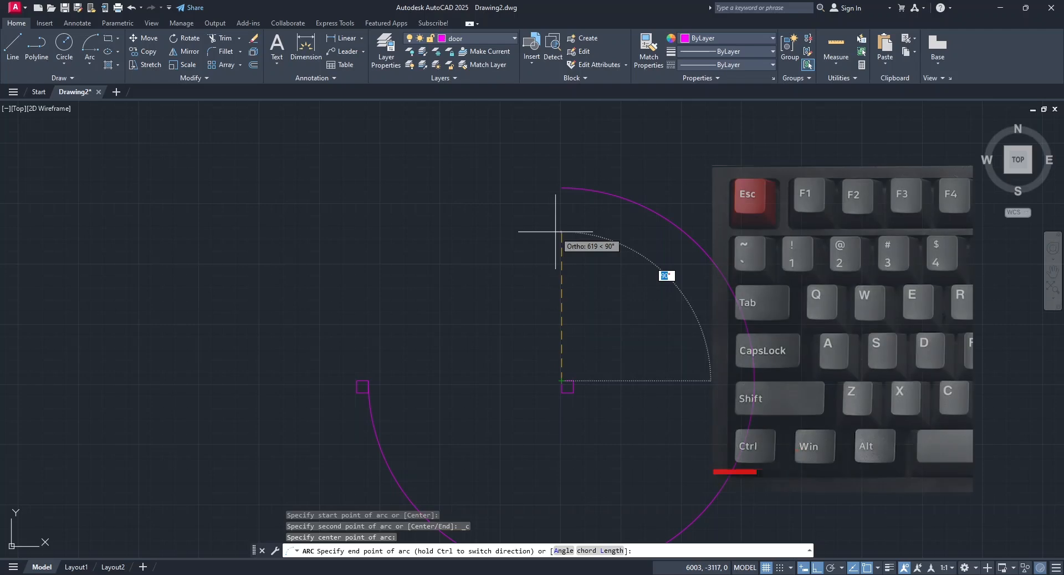
pyautogui.press('ctrl')
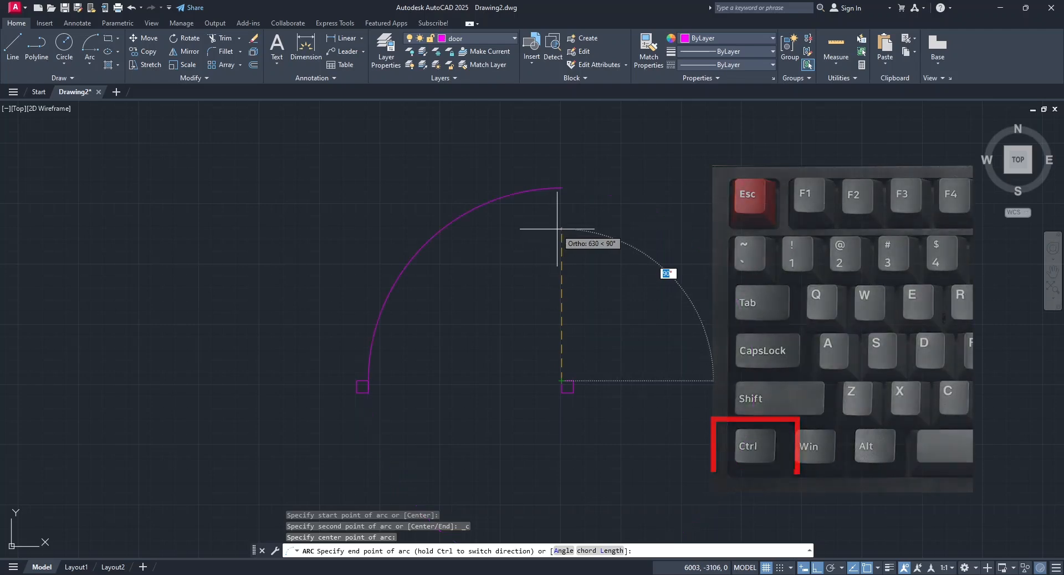
pyautogui.click(576, 164)
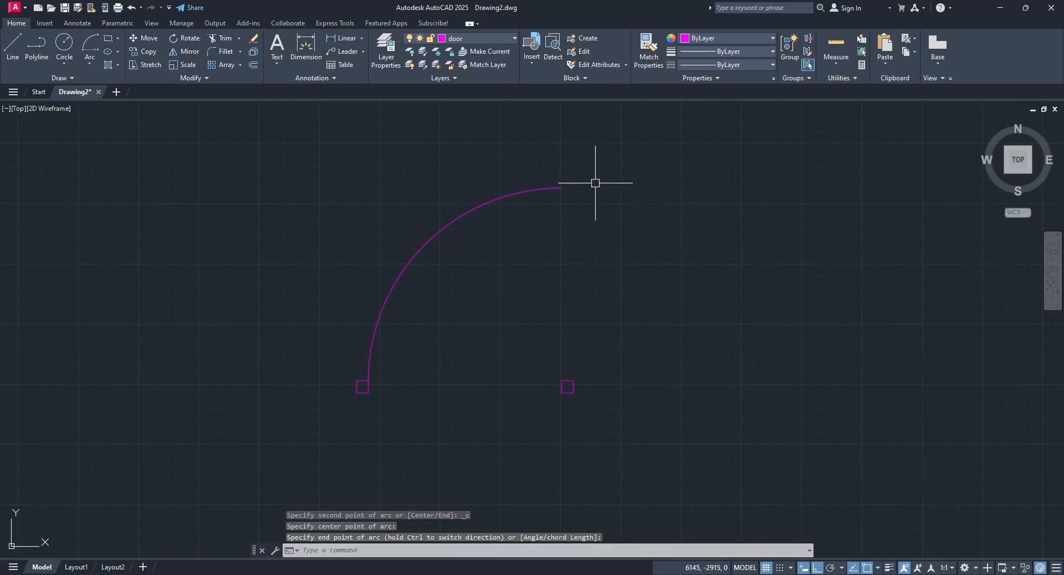
# Draw a 50 by 800 mm rectangle as the door leaf, upward and leftward from the right square's upper-left corner.
pyautogui.click(107, 38)
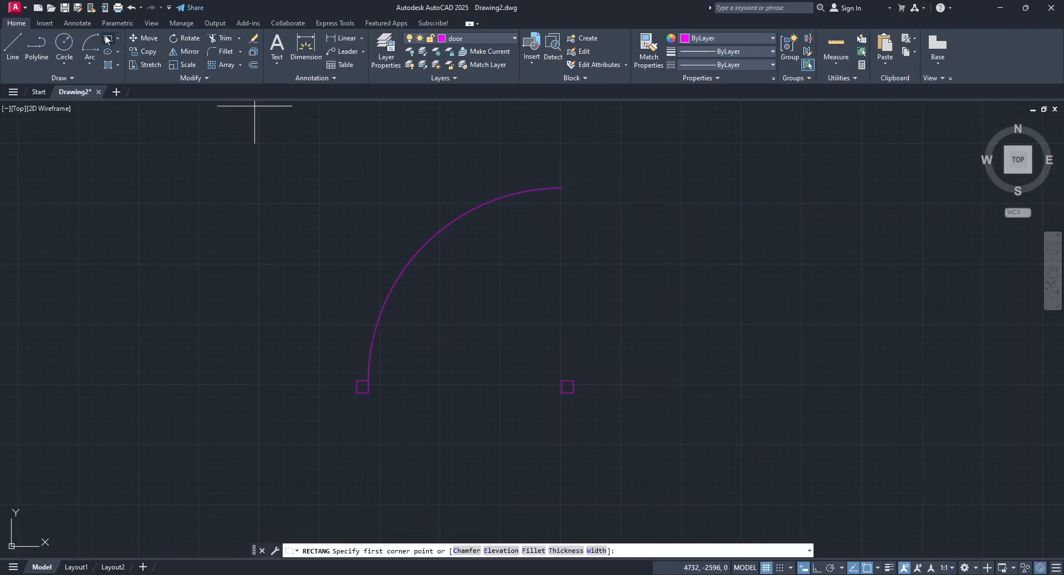
pyautogui.click(562, 382)
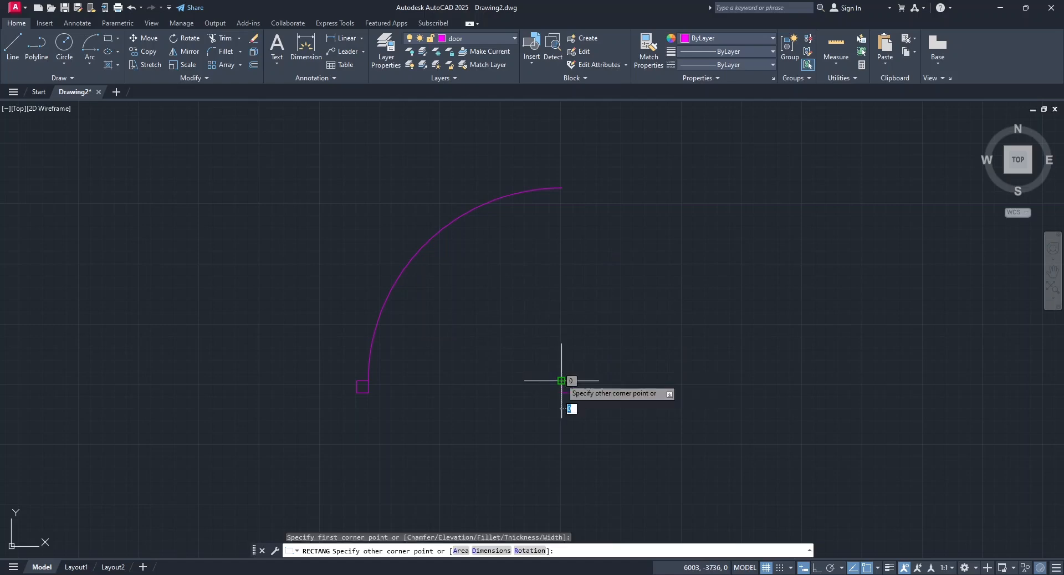
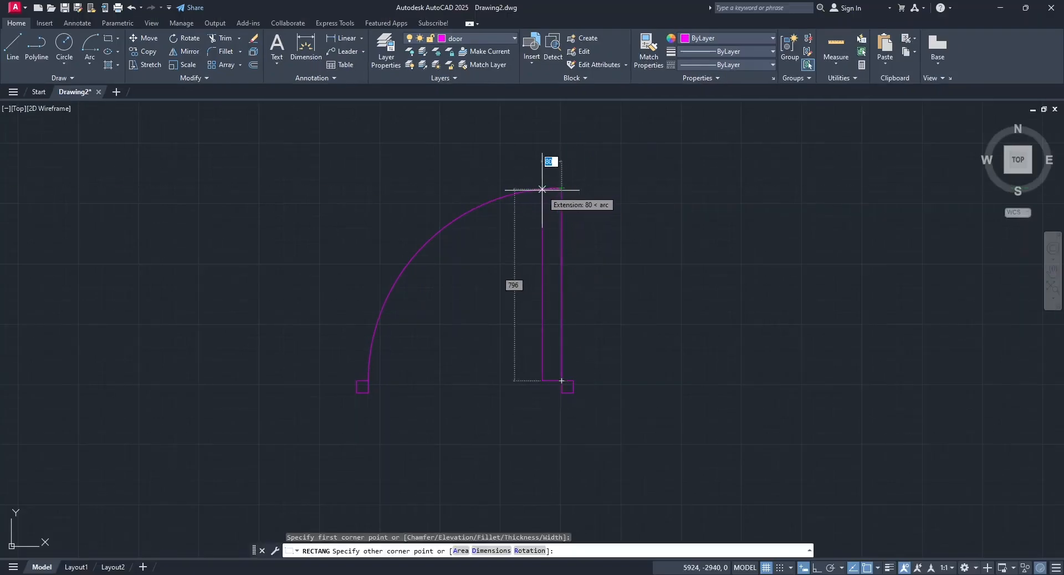
pyautogui.write('5')
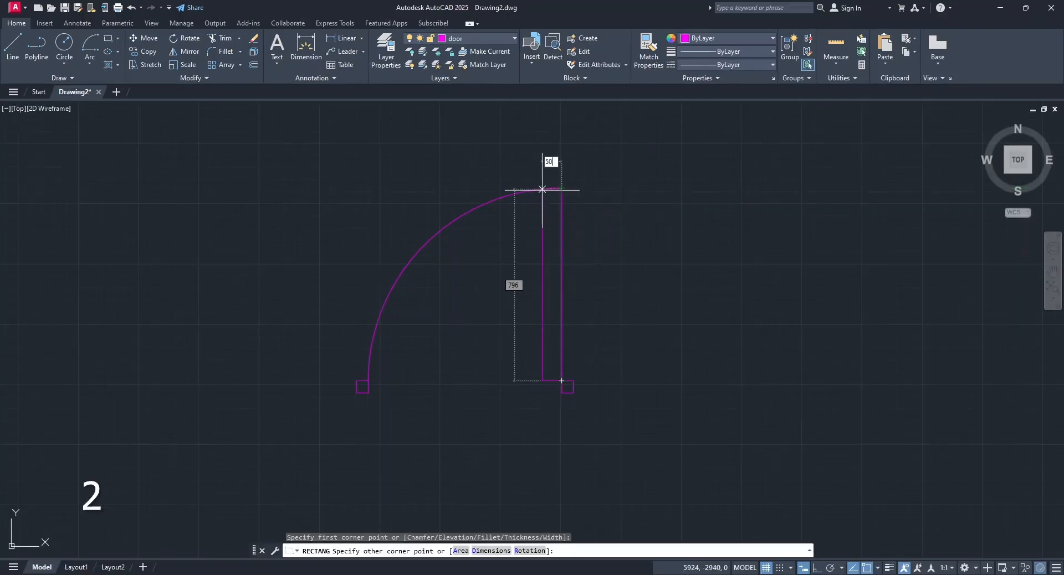
pyautogui.write('0')
pyautogui.press('Tab')
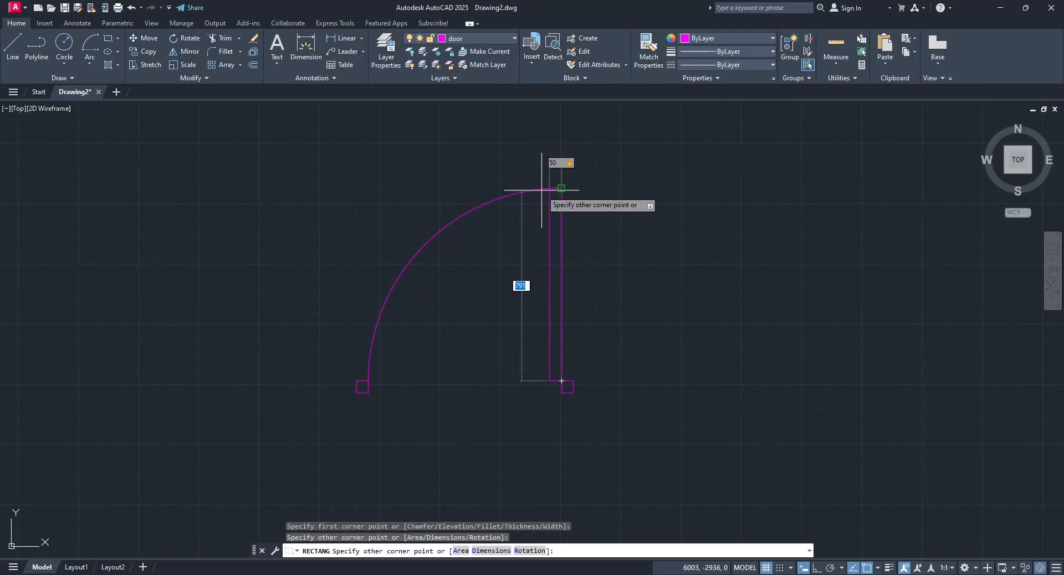
pyautogui.write('800')
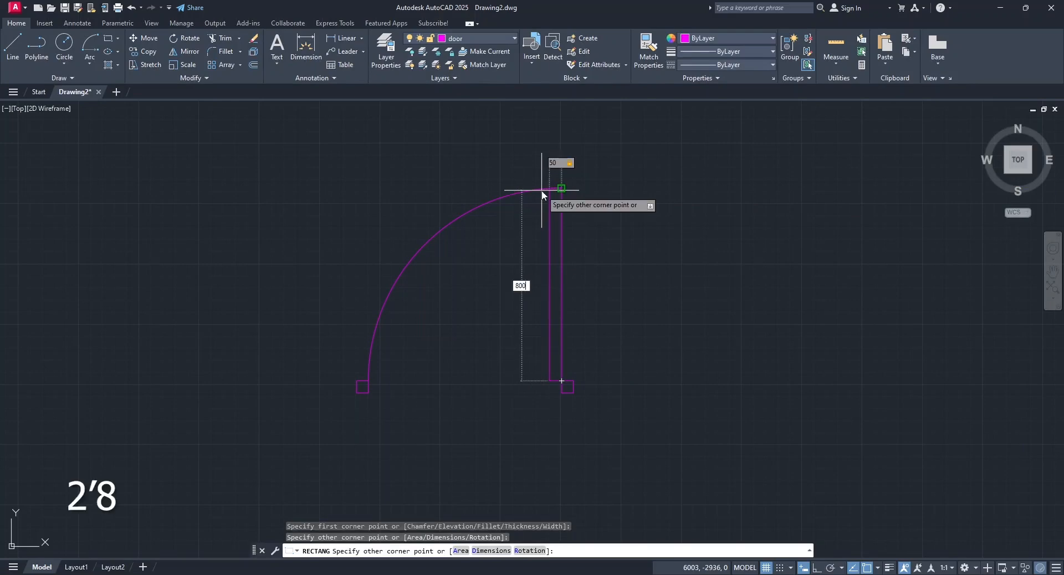
pyautogui.press('Return')
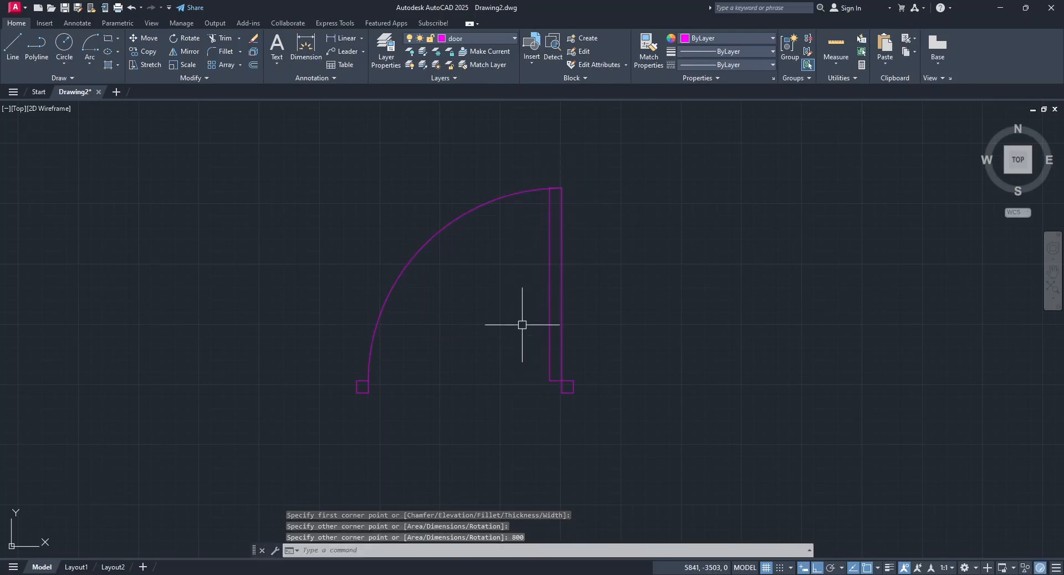
pyautogui.click(571, 391)
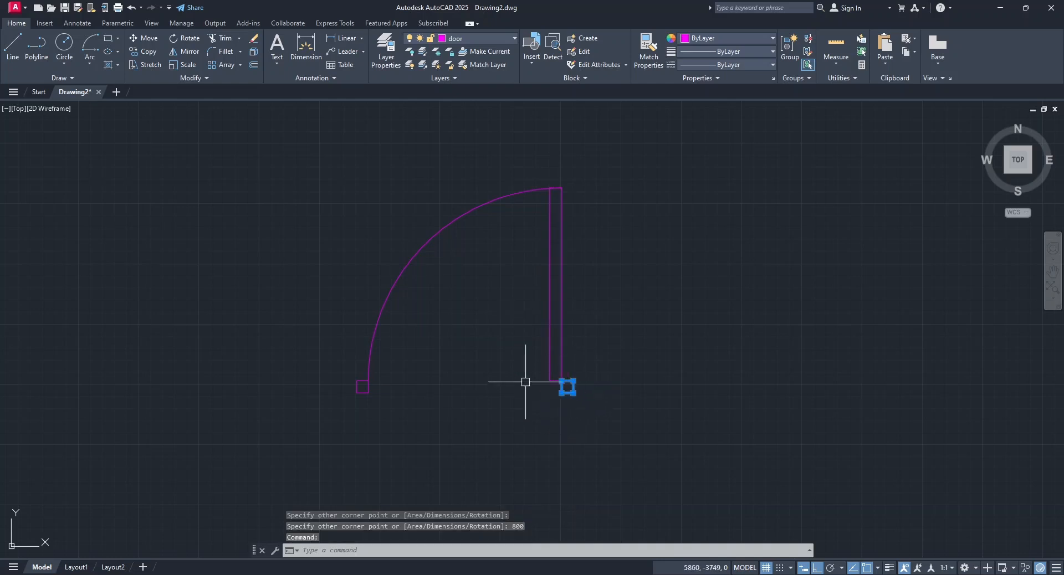
pyautogui.click(510, 198)
pyautogui.press('Escape')
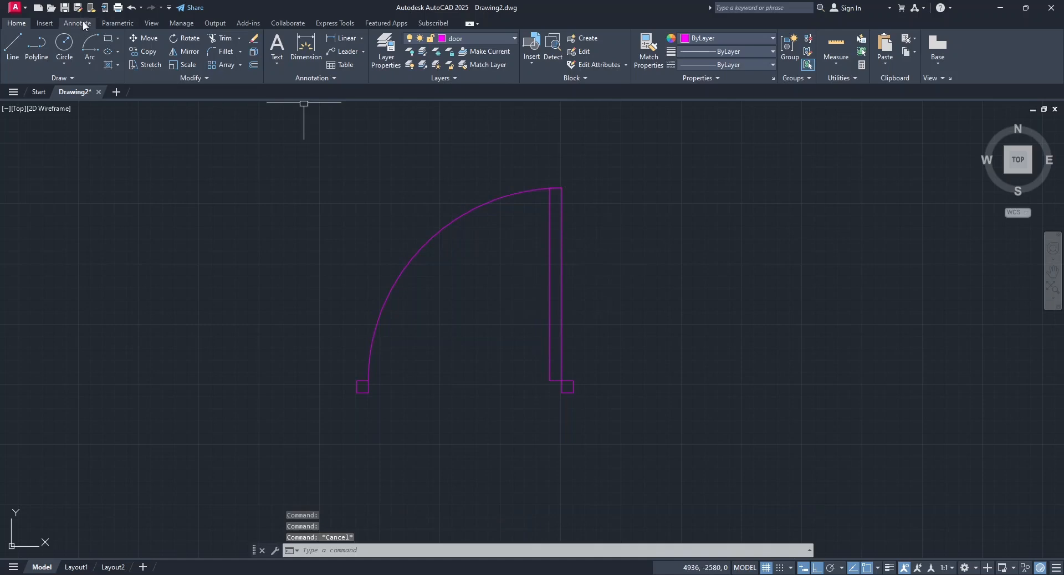
pyautogui.click(45, 22)
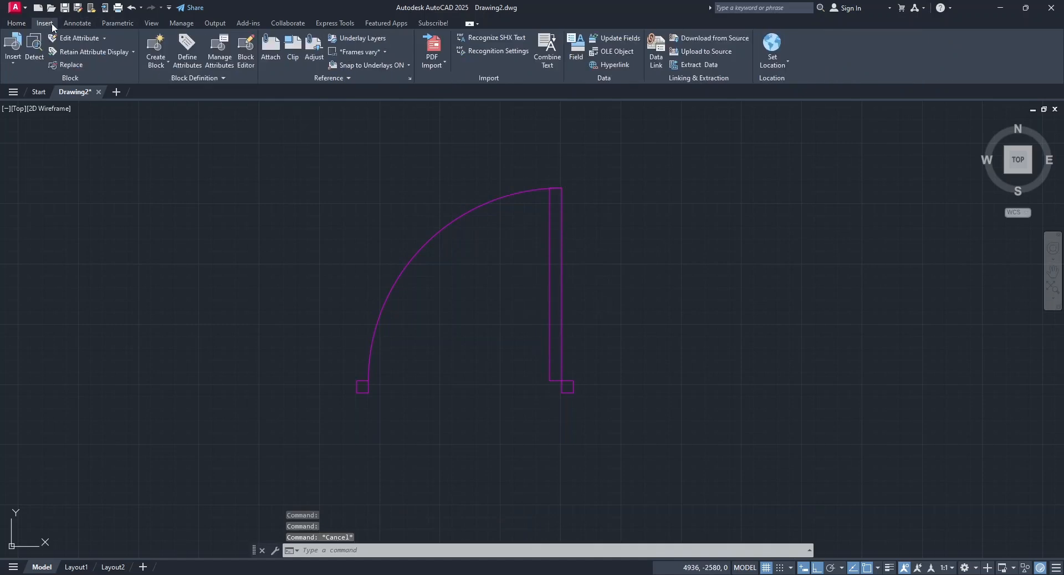
pyautogui.click(15, 23)
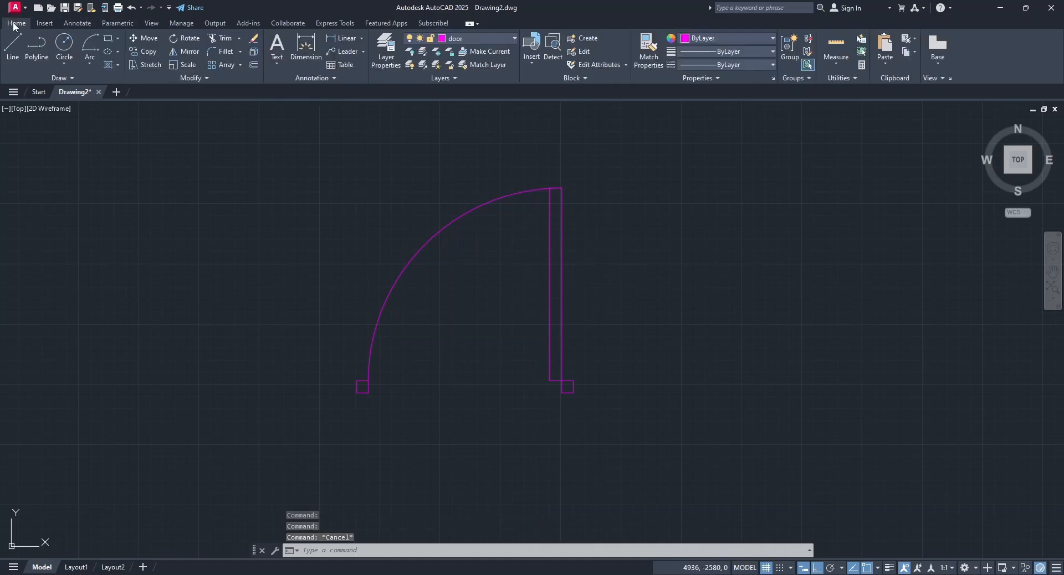
# Start a block definition named "door 900mm" and set its base point at the midpoint of the right square's right edge.
pyautogui.click(583, 38)
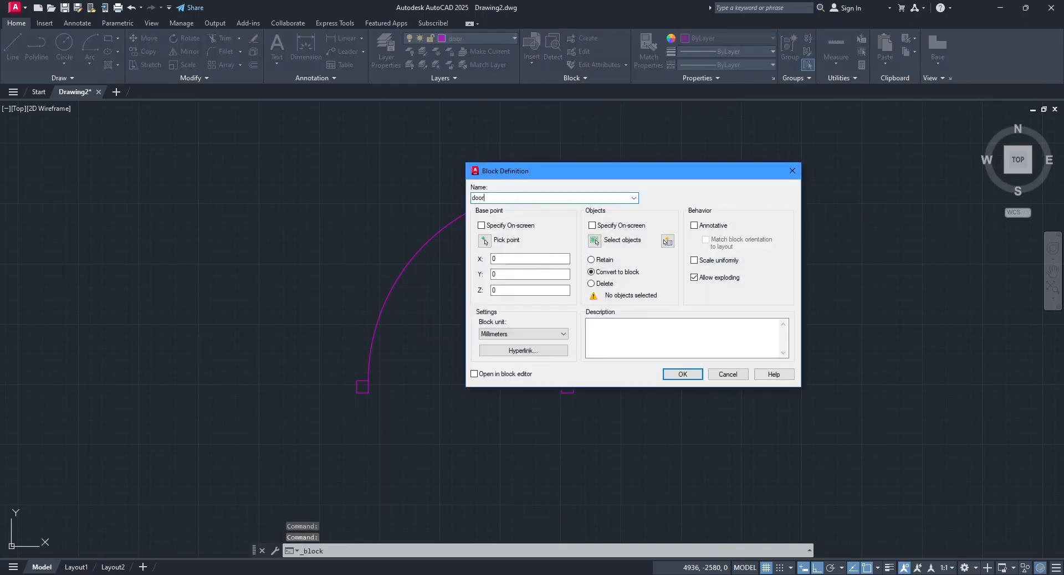
pyautogui.write('door 900mm')
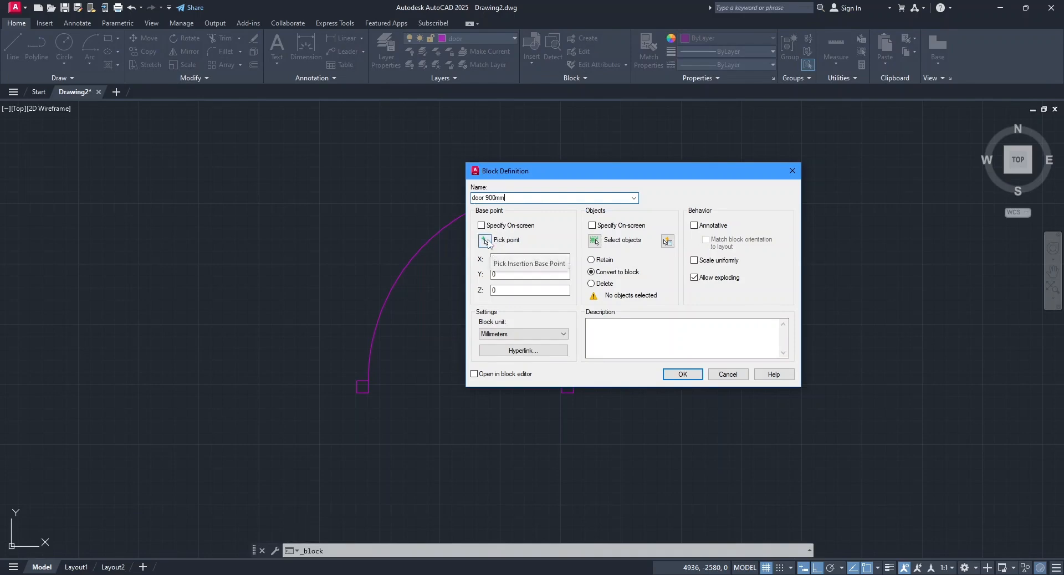
pyautogui.click(486, 241)
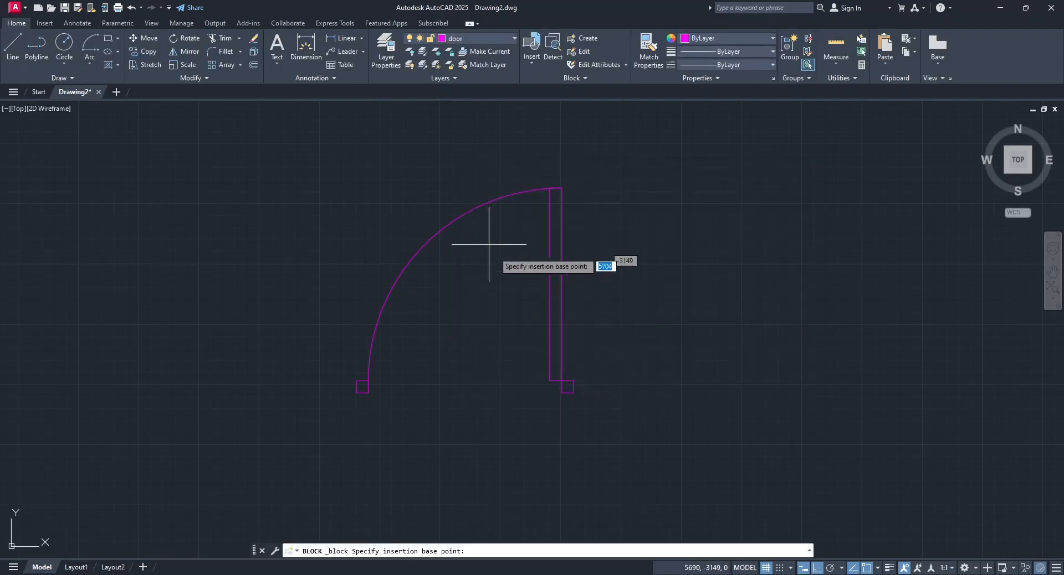
pyautogui.click(573, 386)
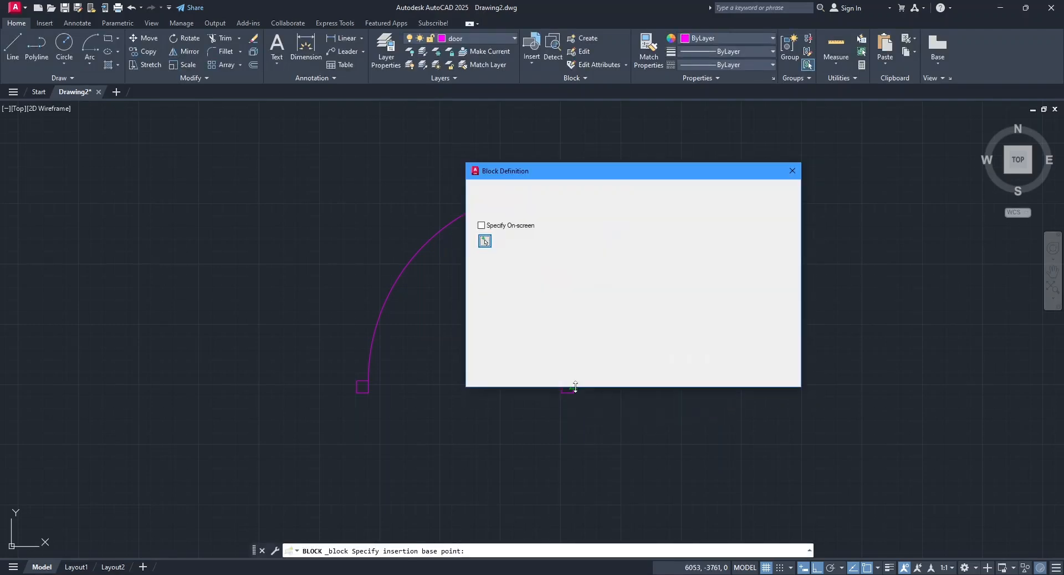
# Select the arc, door leaf and both squares as the block's objects and create the "door 900mm" block.
pyautogui.click(597, 242)
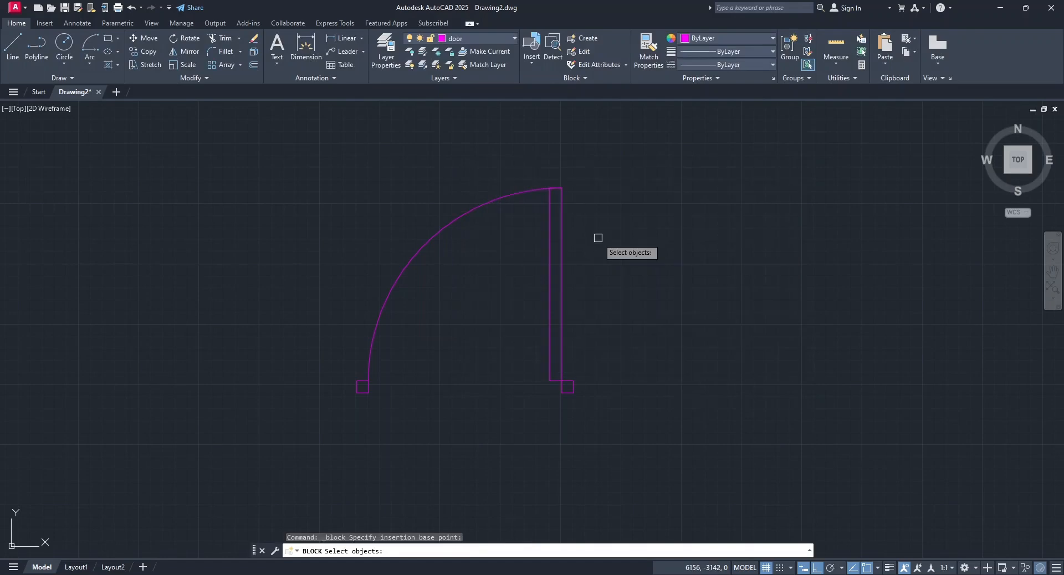
pyautogui.click(278, 135)
pyautogui.click(645, 437)
pyautogui.press('Return')
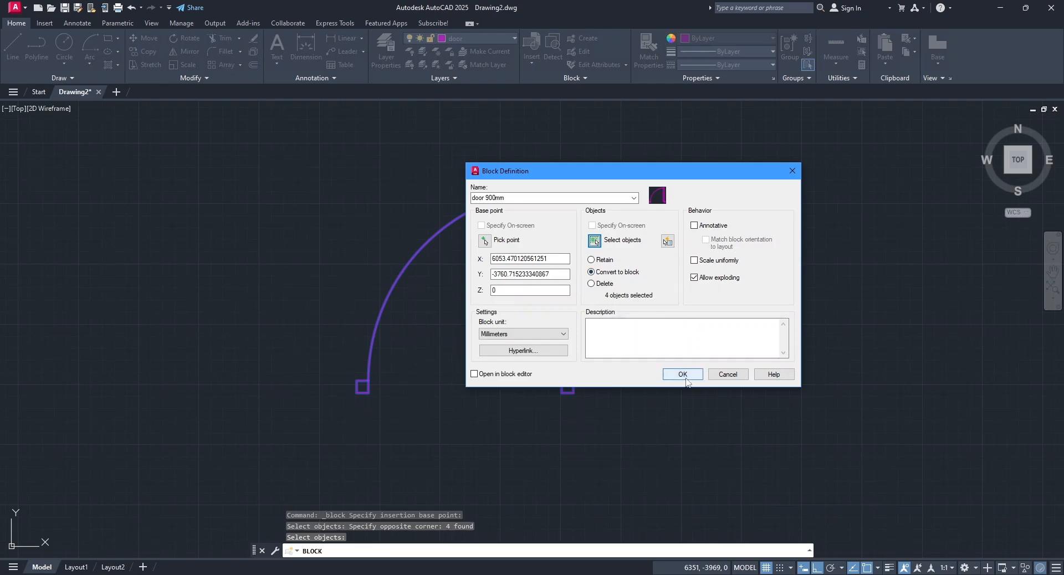
pyautogui.click(683, 374)
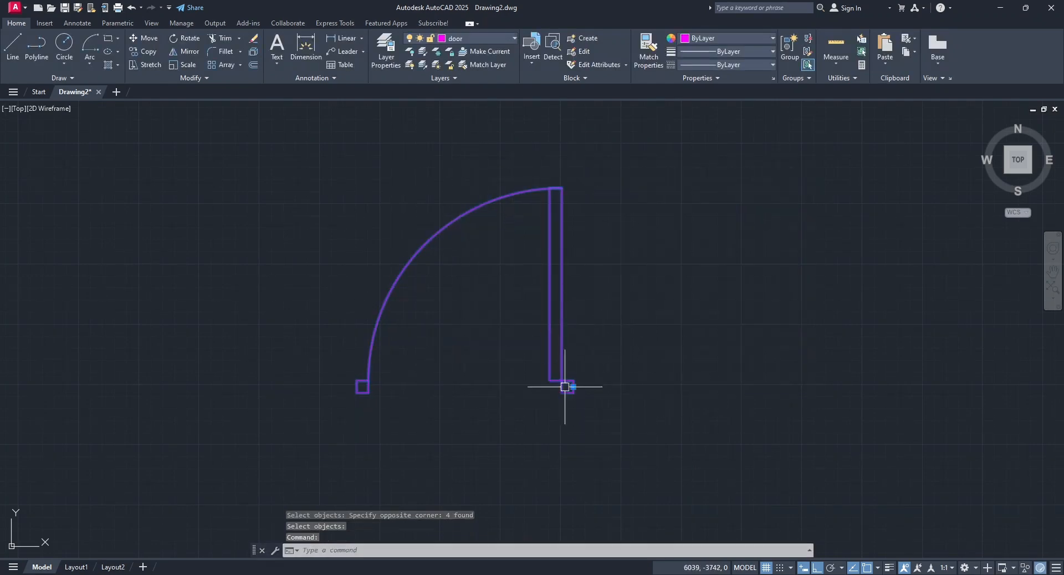
# Turn Ortho off and move the door block by its insertion point onto the right-hand wall below the opening, aligned with the upper wall end's midpoint.
pyautogui.click(573, 387)
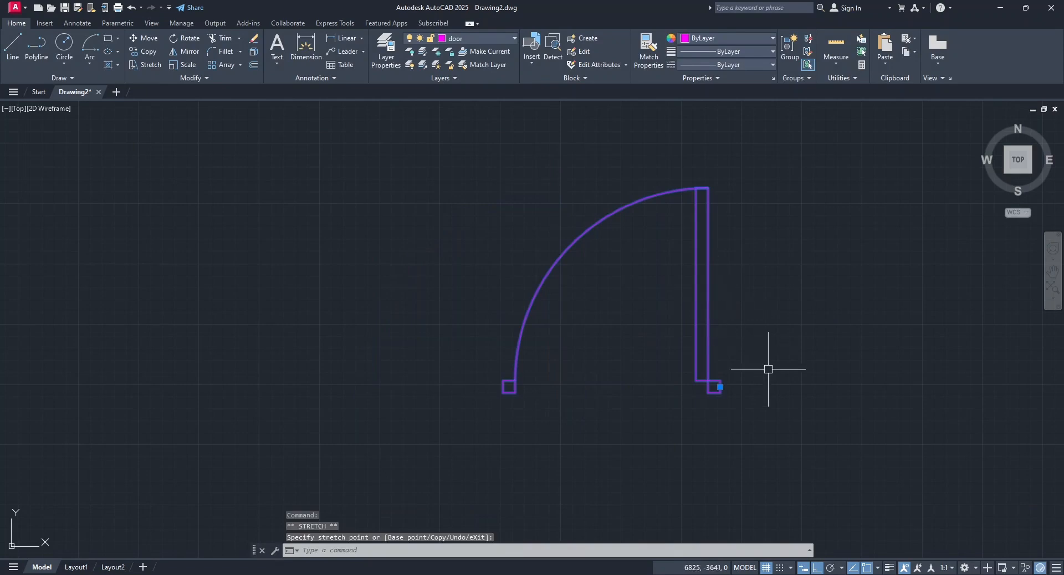
pyautogui.click(817, 568)
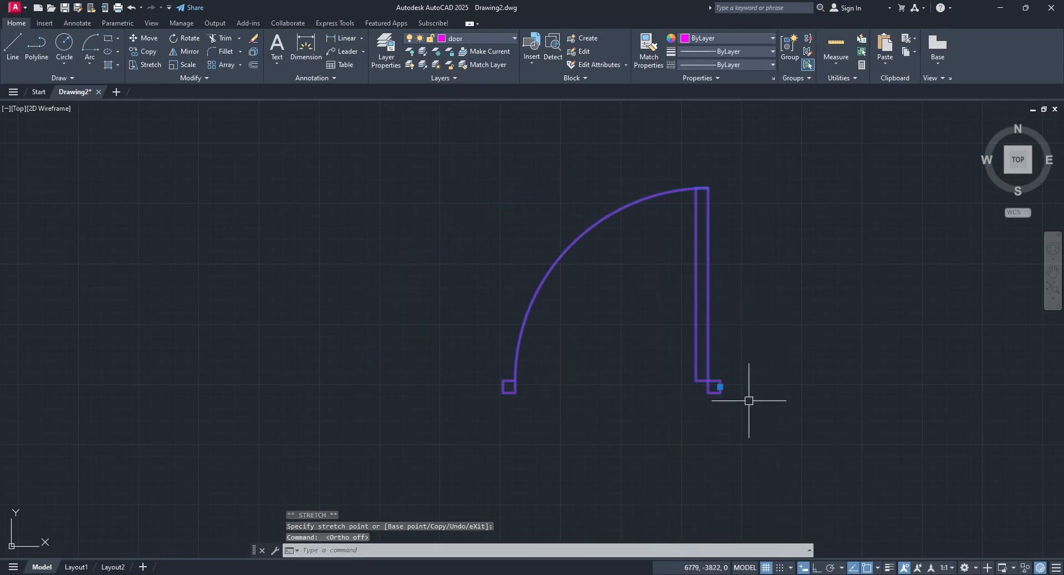
pyautogui.scroll(-4, 647, 376)
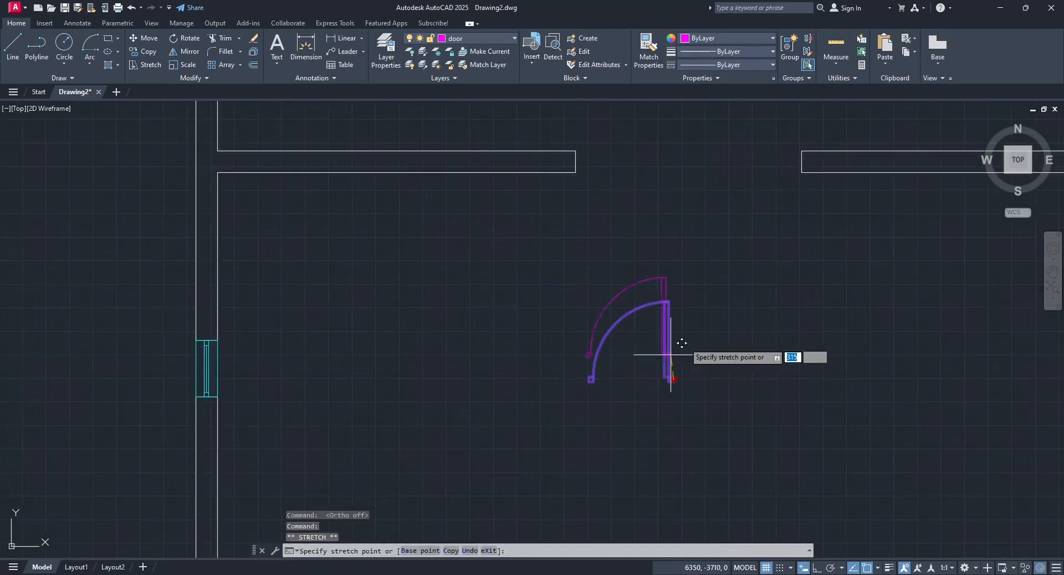
pyautogui.scroll(2, 662, 346)
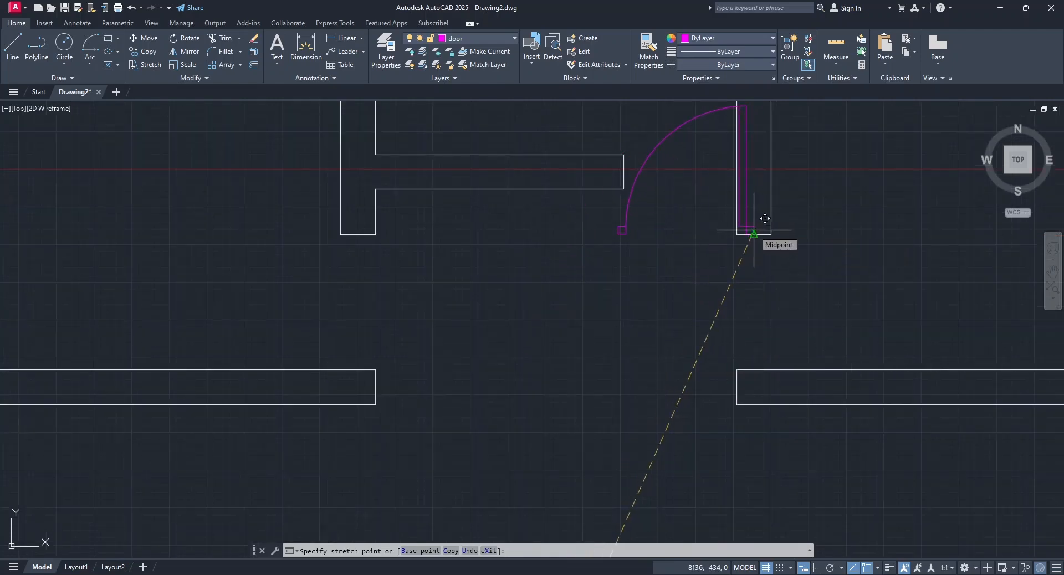
pyautogui.click(754, 370)
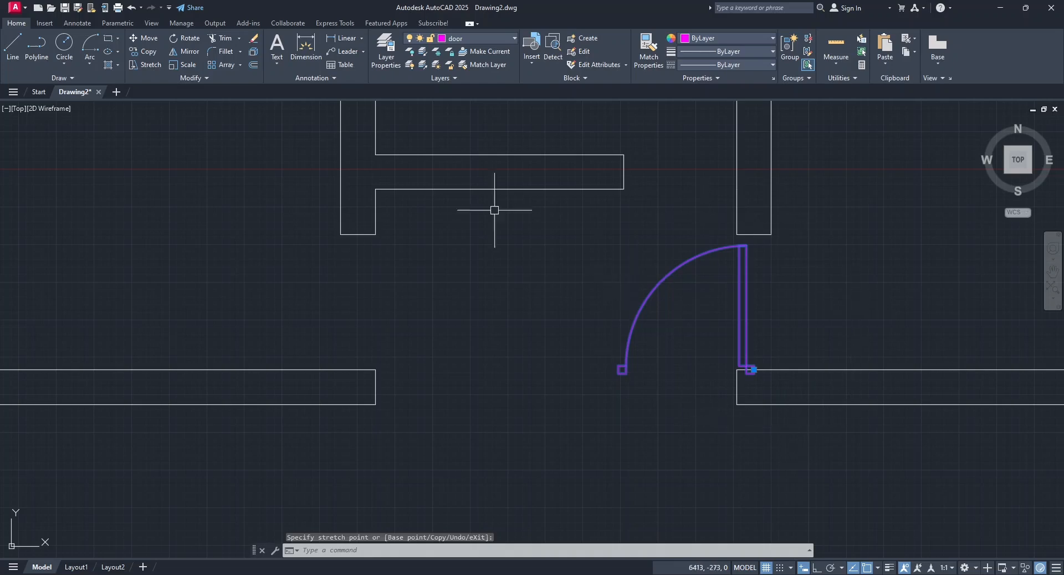
# Rotate the door block 270° about its insertion point so it spans the opening between the two right-hand walls.
pyautogui.click(183, 42)
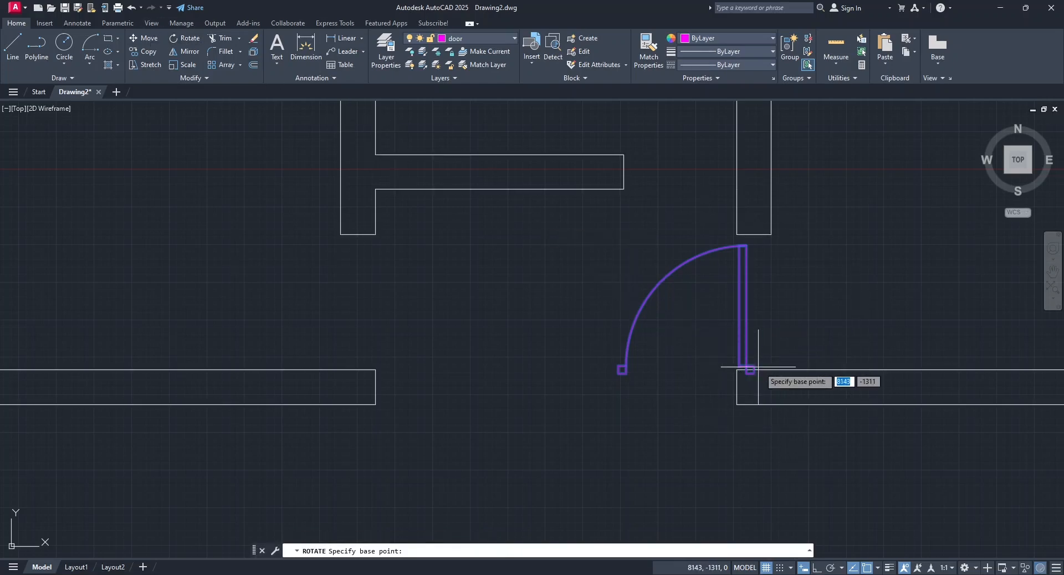
pyautogui.scroll(8, 754, 385)
pyautogui.scroll(2, 755, 385)
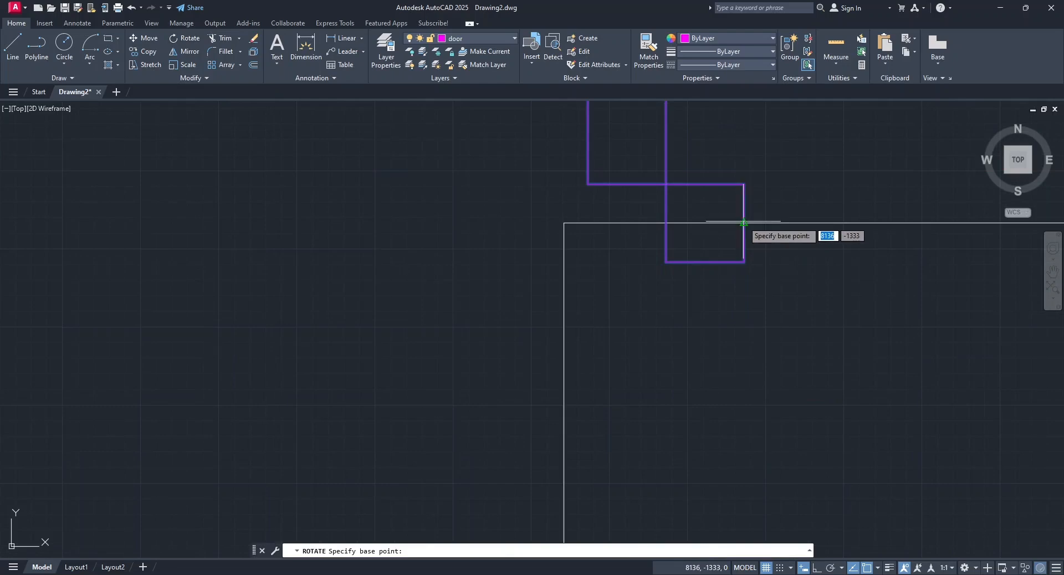
pyautogui.click(744, 223)
pyautogui.scroll(-5, 743, 223)
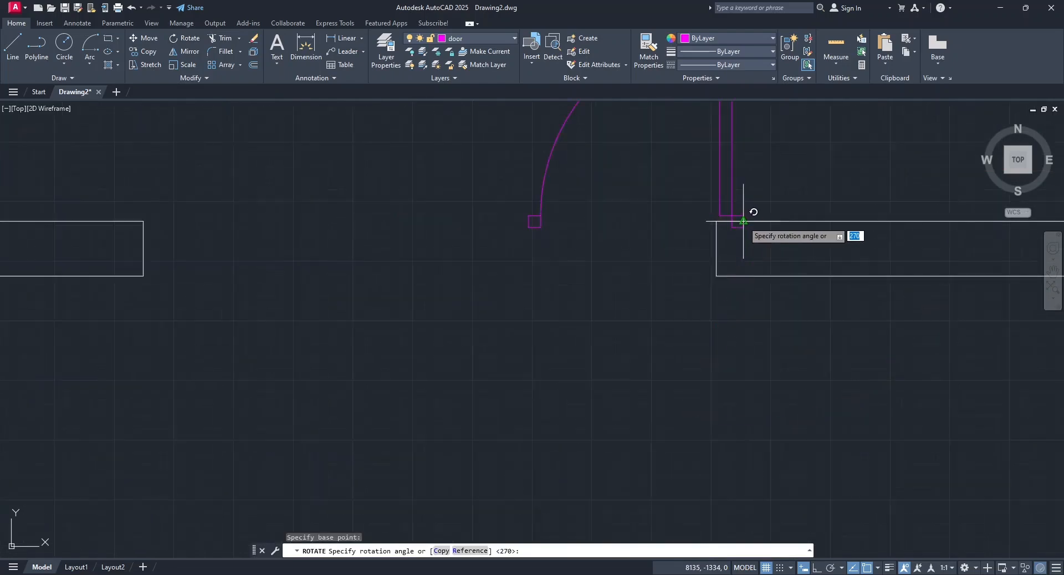
pyautogui.moveTo(740, 224); pyautogui.dragTo(656, 363, button='middle')
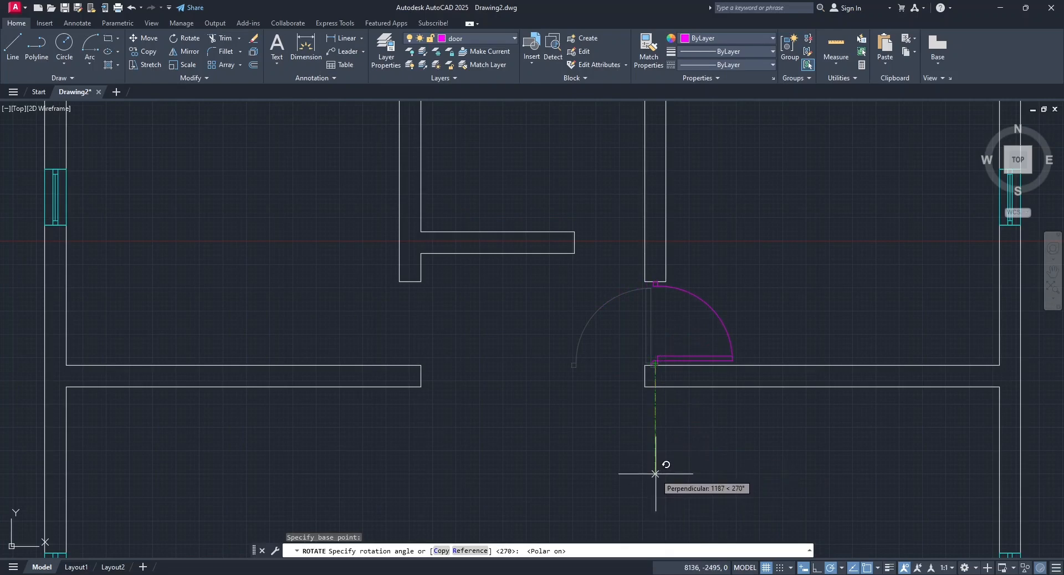
pyautogui.click(655, 472)
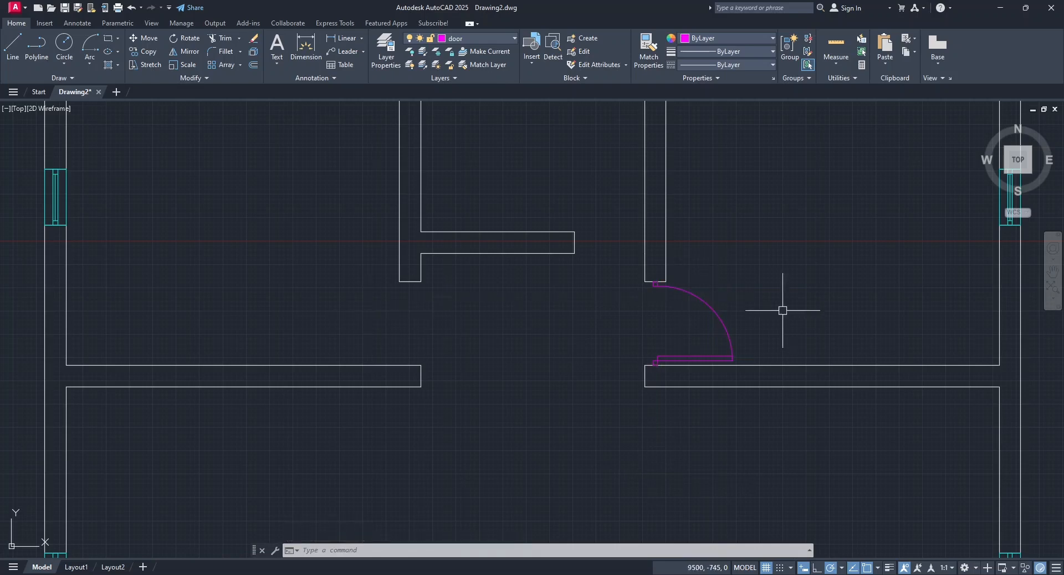
# Mirror the door block across a vertical line in the middle of the hallway, keeping the source block.
pyautogui.click(720, 316)
pyautogui.click(190, 58)
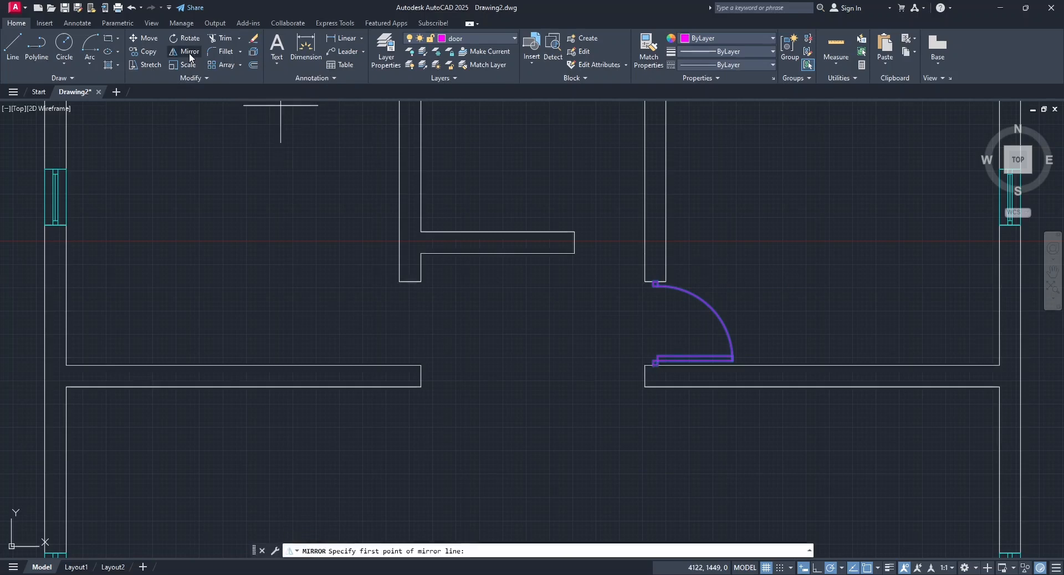
pyautogui.click(541, 280)
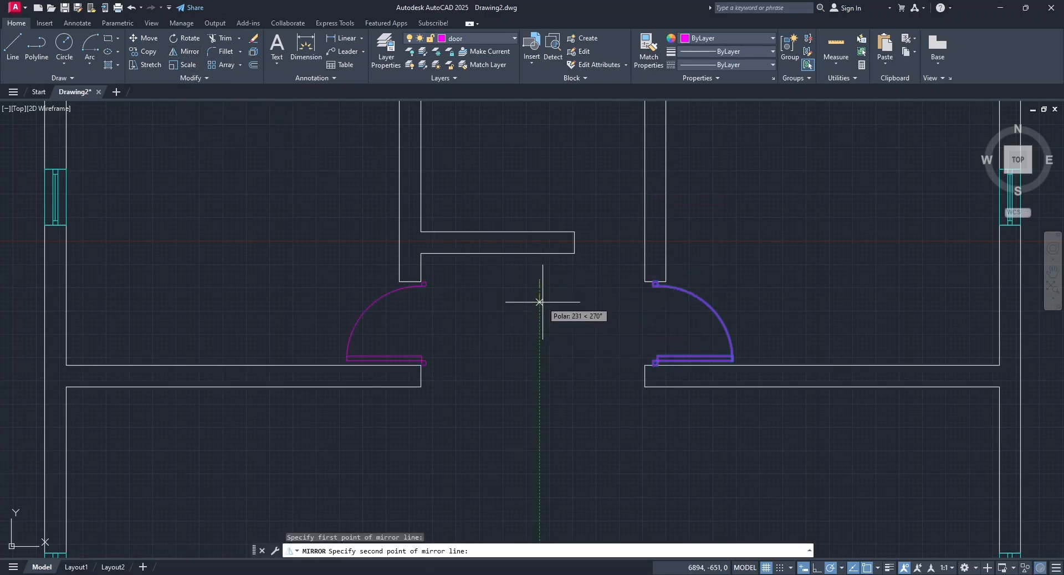
pyautogui.click(539, 468)
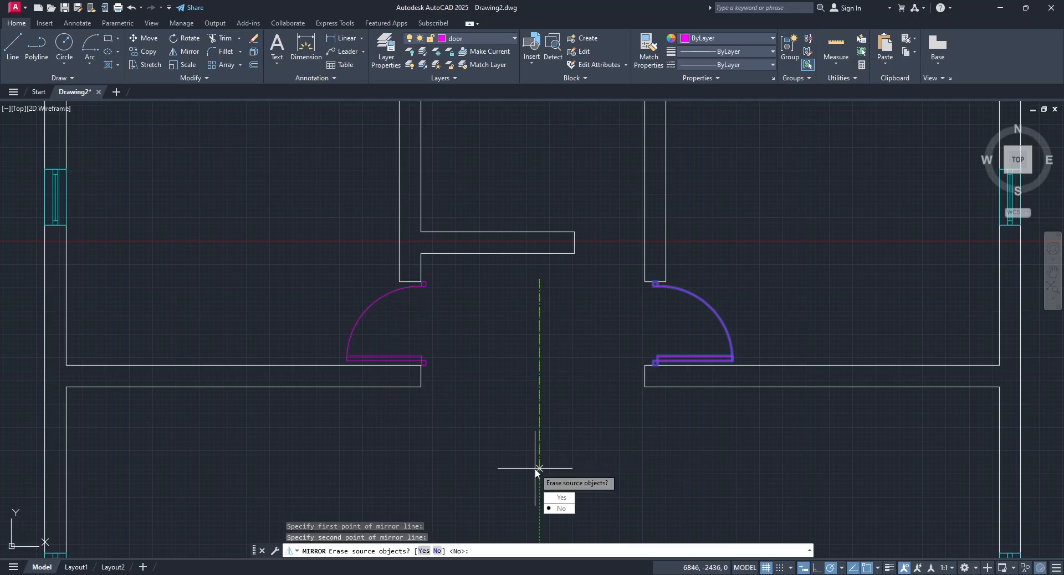
pyautogui.click(553, 508)
# Move the mirrored door from its upper jamb's top-edge midpoint to the midpoint of the left vertical wall's lower end.
pyautogui.scroll(4, 424, 287)
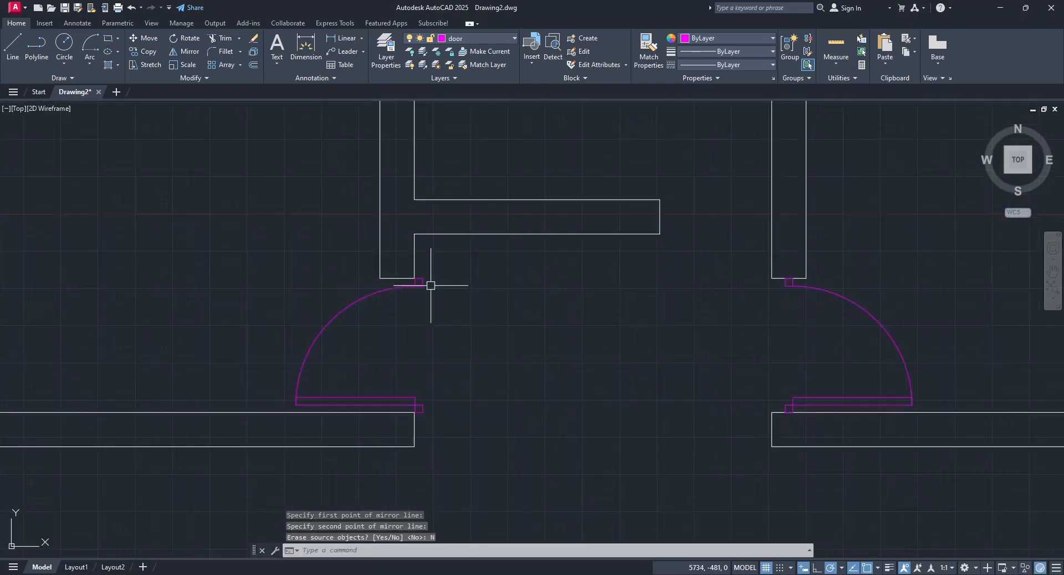
pyautogui.write('m')
pyautogui.press('Return')
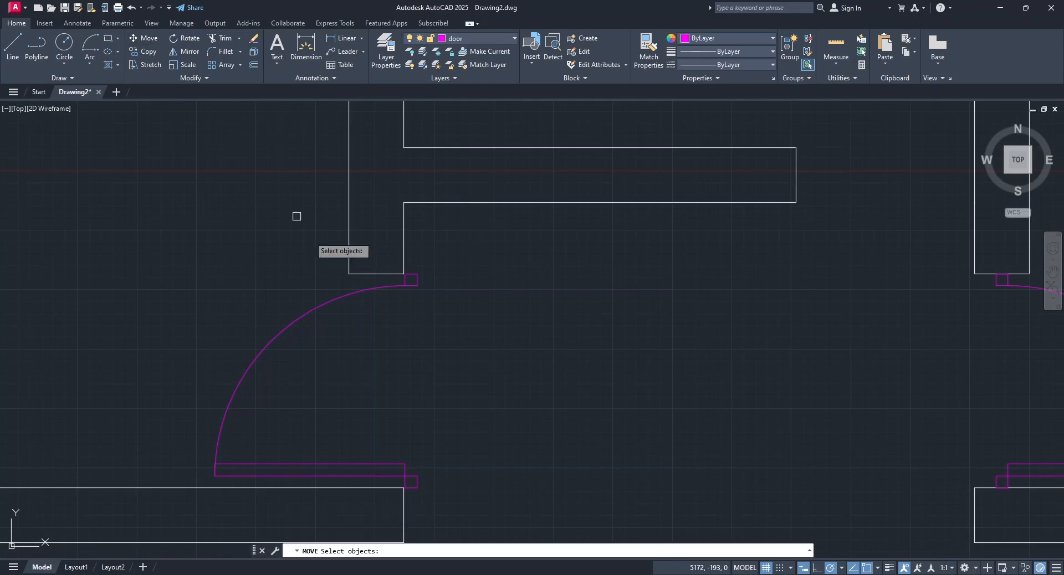
pyautogui.click(414, 283)
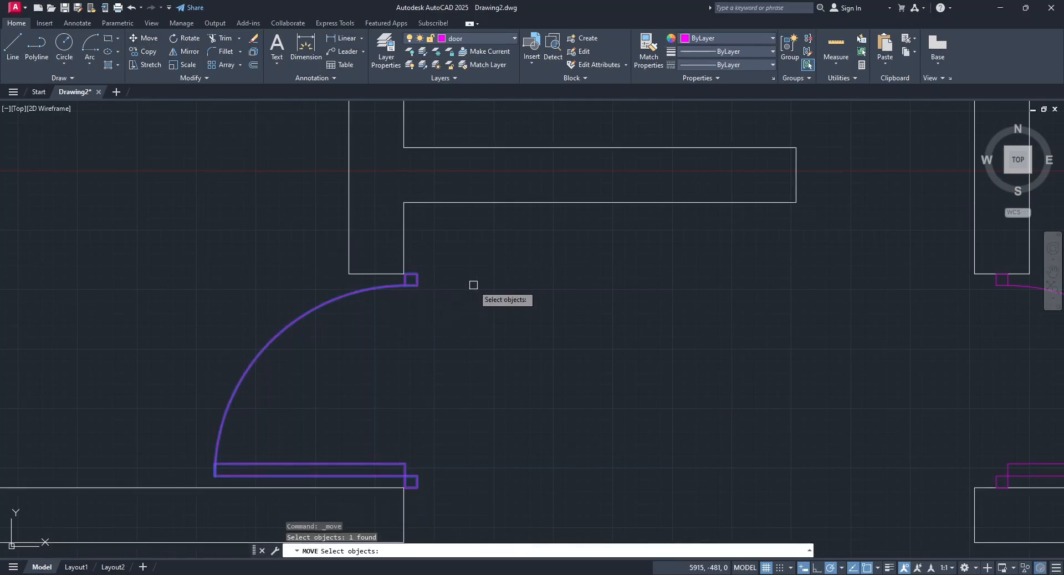
pyautogui.press('Return')
pyautogui.scroll(4, 416, 280)
pyautogui.scroll(2, 415, 274)
pyautogui.click(404, 273)
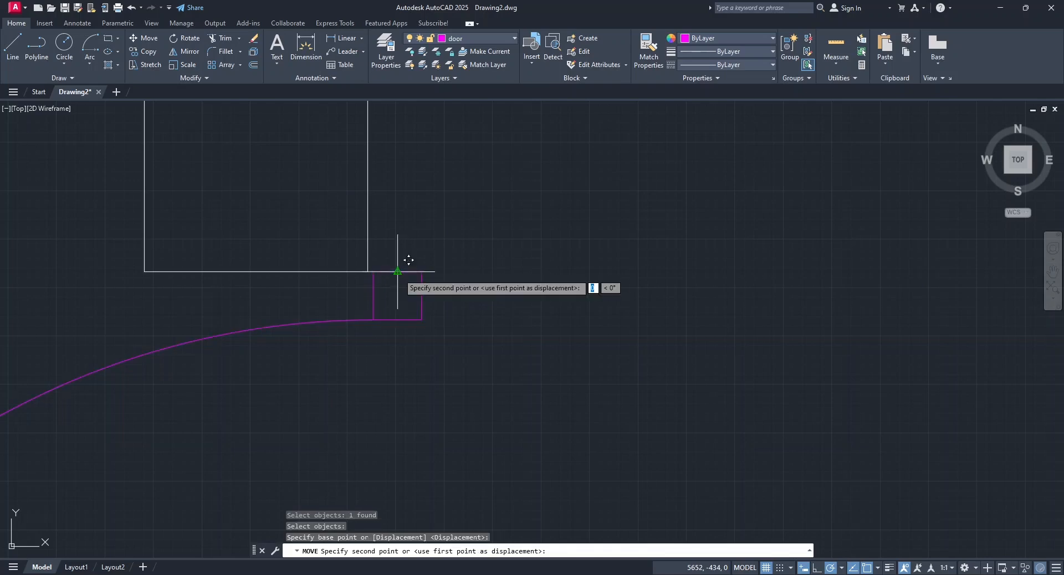
pyautogui.click(265, 270)
pyautogui.scroll(-2, 264, 270)
pyautogui.scroll(-6, 265, 270)
pyautogui.scroll(-3, 380, 328)
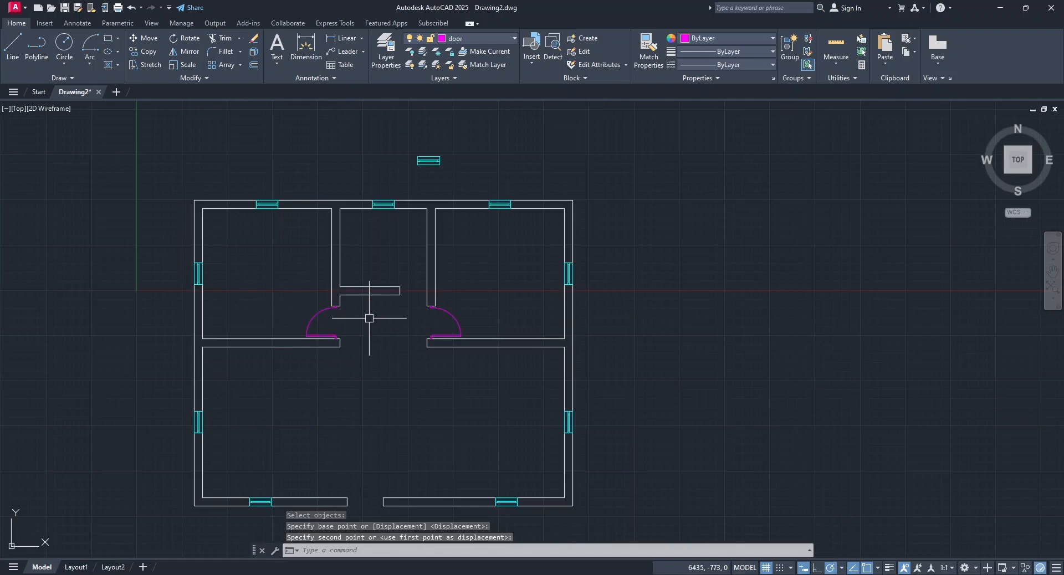
# Draw a 50 by 50 mm rectangle above the free end of the short horizontal partition.
pyautogui.scroll(2, 408, 317)
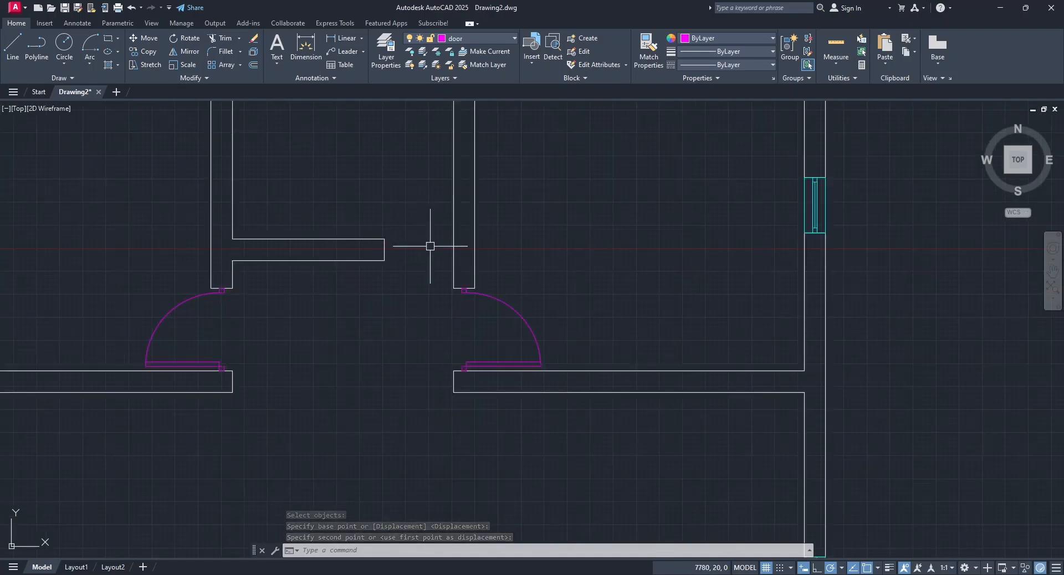
pyautogui.scroll(3, 430, 235)
pyautogui.moveTo(426, 242); pyautogui.dragTo(413, 295, button='middle')
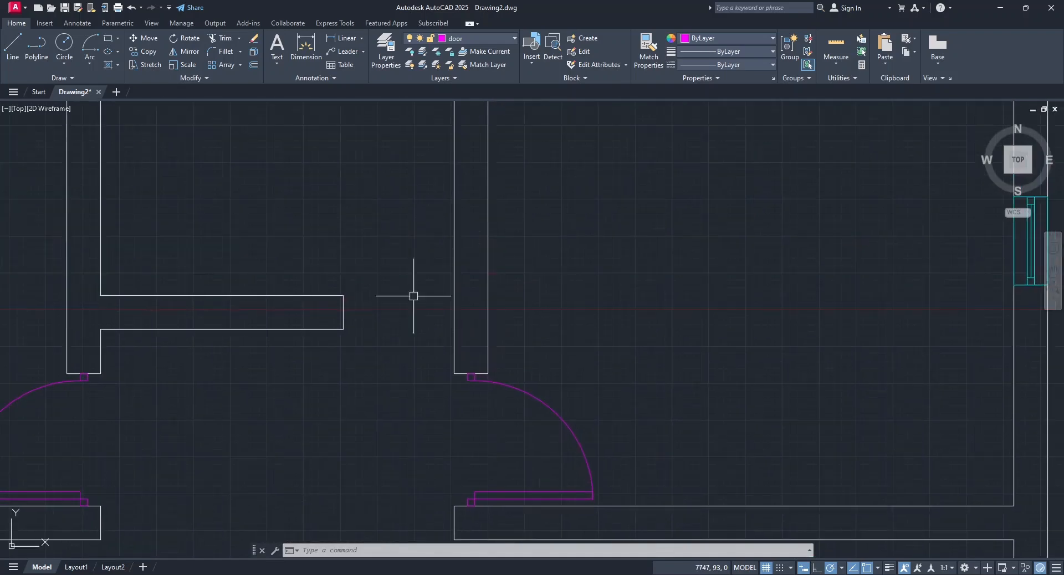
pyautogui.click(108, 40)
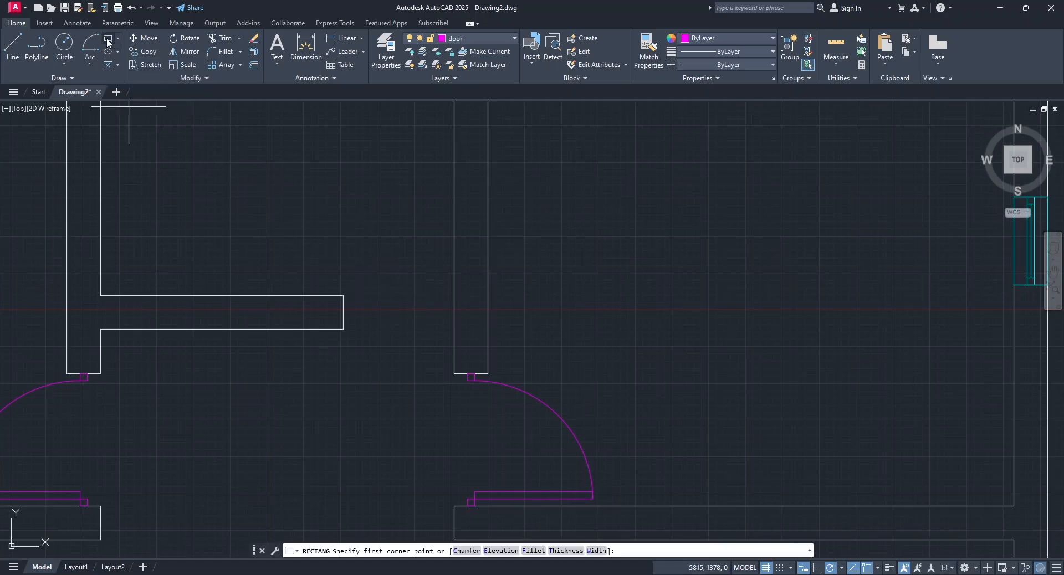
pyautogui.click(322, 224)
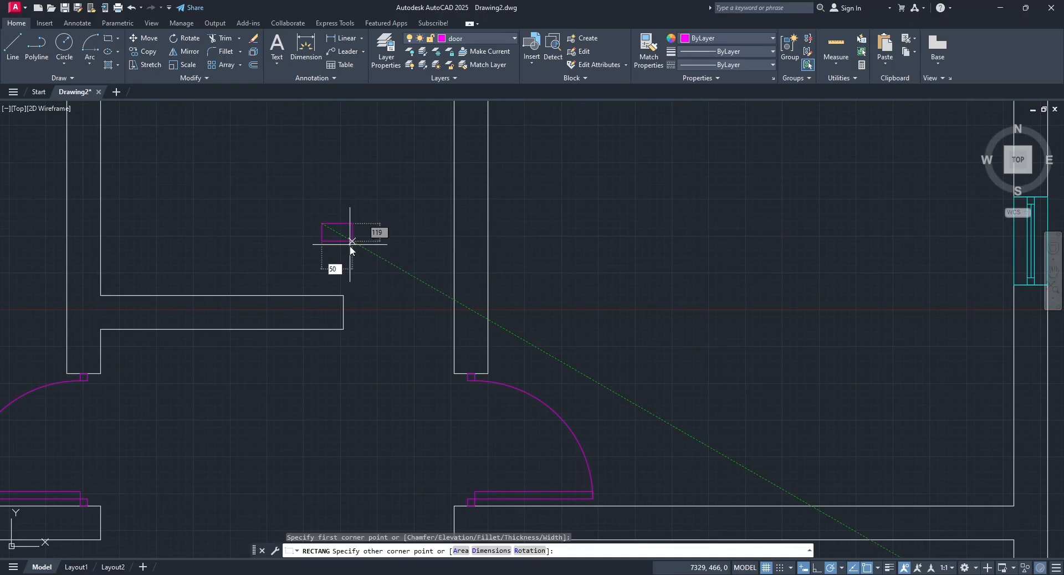
pyautogui.write('2')
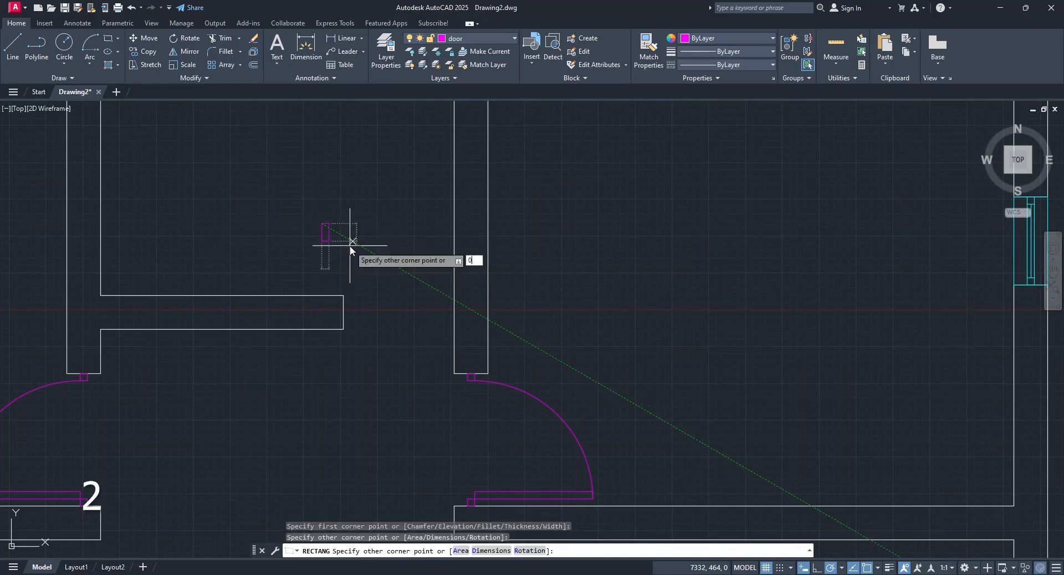
pyautogui.press('Return')
# Copy the small square from its left-edge midpoint to the midpoint of the short partition's free end.
pyautogui.click(311, 231)
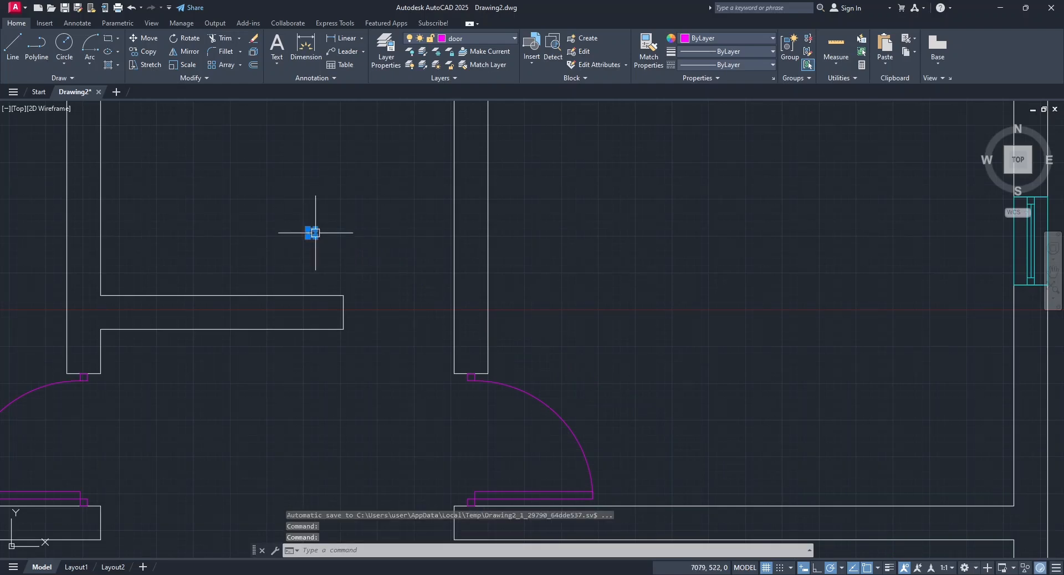
pyautogui.click(145, 51)
pyautogui.scroll(2, 304, 241)
pyautogui.scroll(1, 291, 225)
pyautogui.click(314, 219)
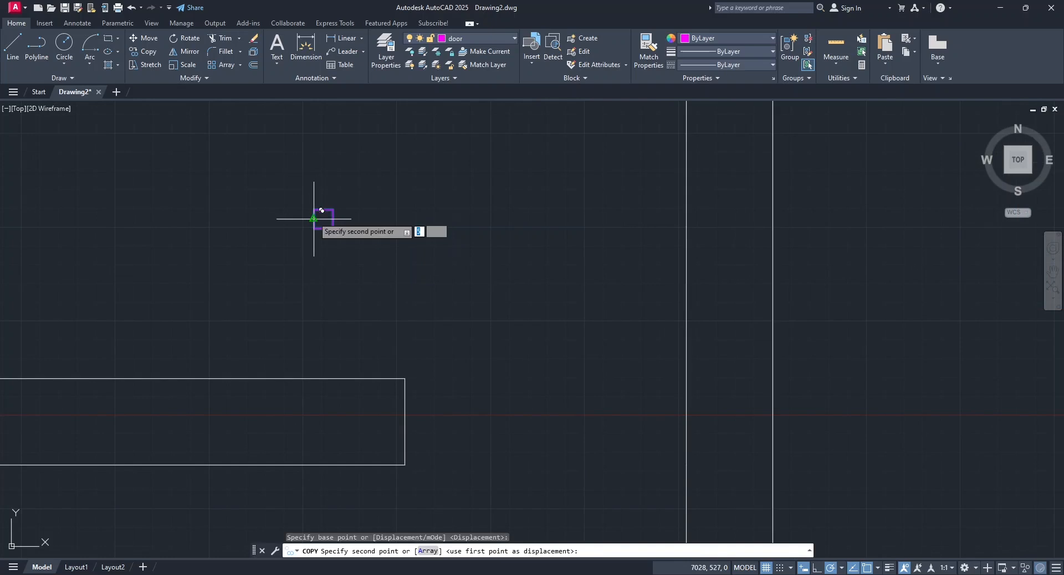
pyautogui.click(405, 421)
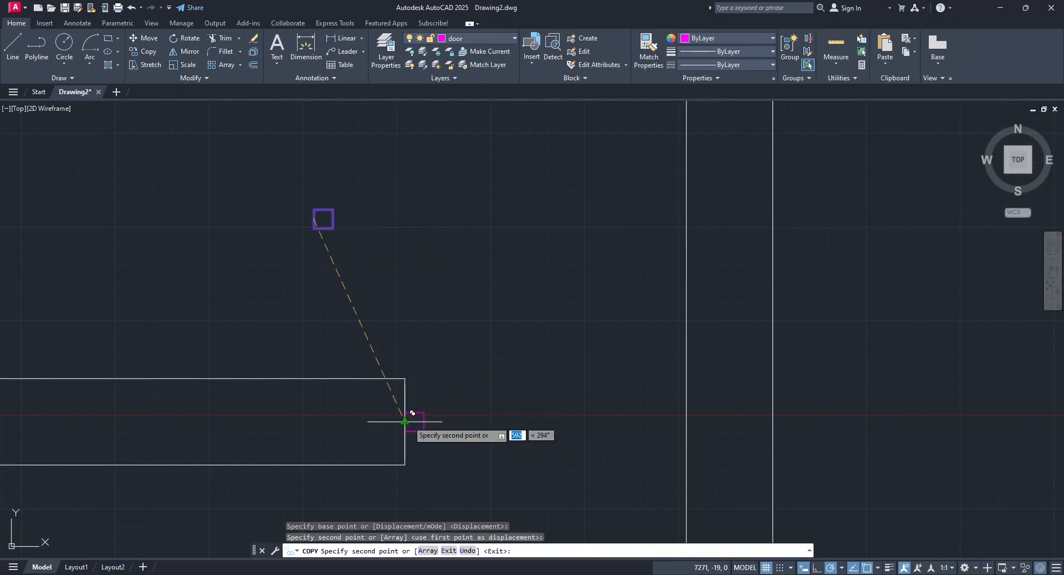
pyautogui.press('Escape')
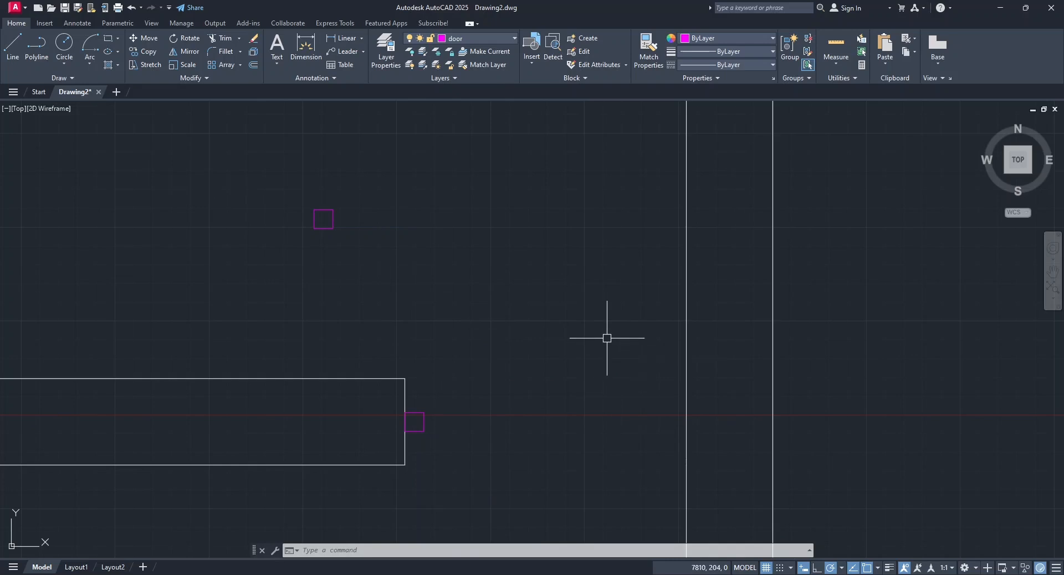
# Draw a horizontal line from the copied square's right-edge midpoint perpendicular to the facing vertical wall.
pyautogui.click(12, 44)
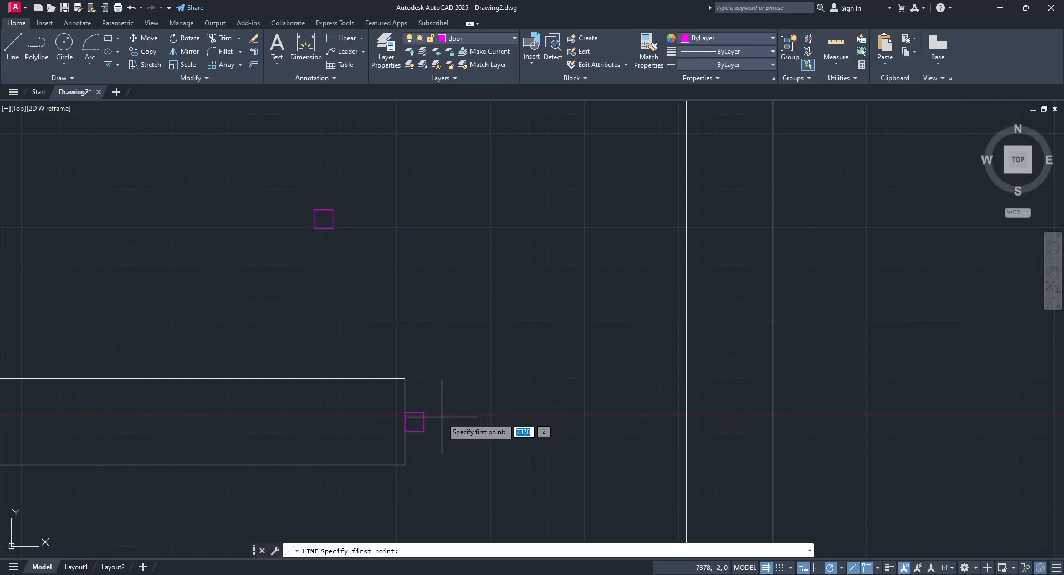
pyautogui.click(423, 421)
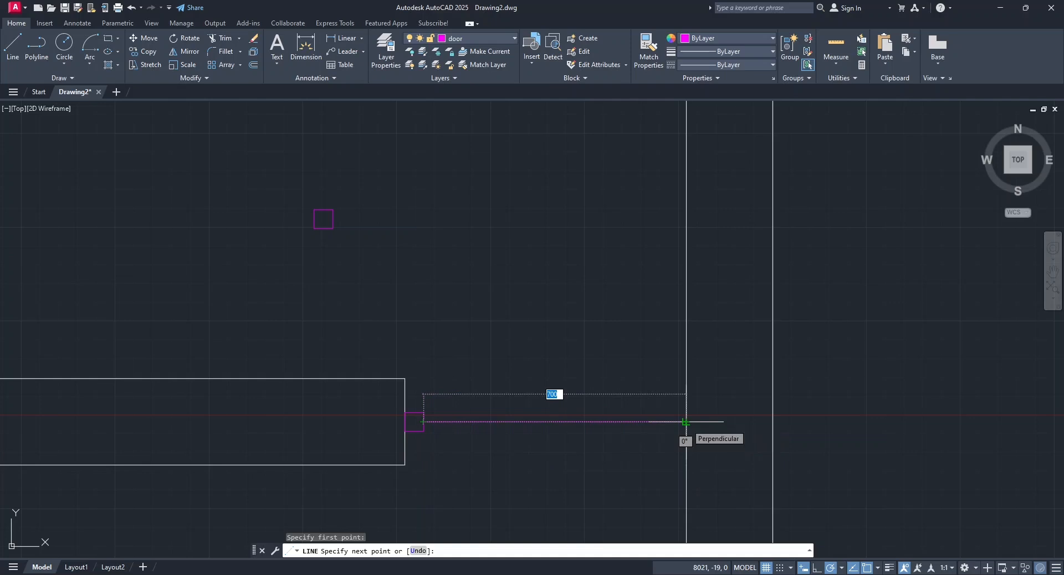
pyautogui.click(685, 422)
pyautogui.press('Return')
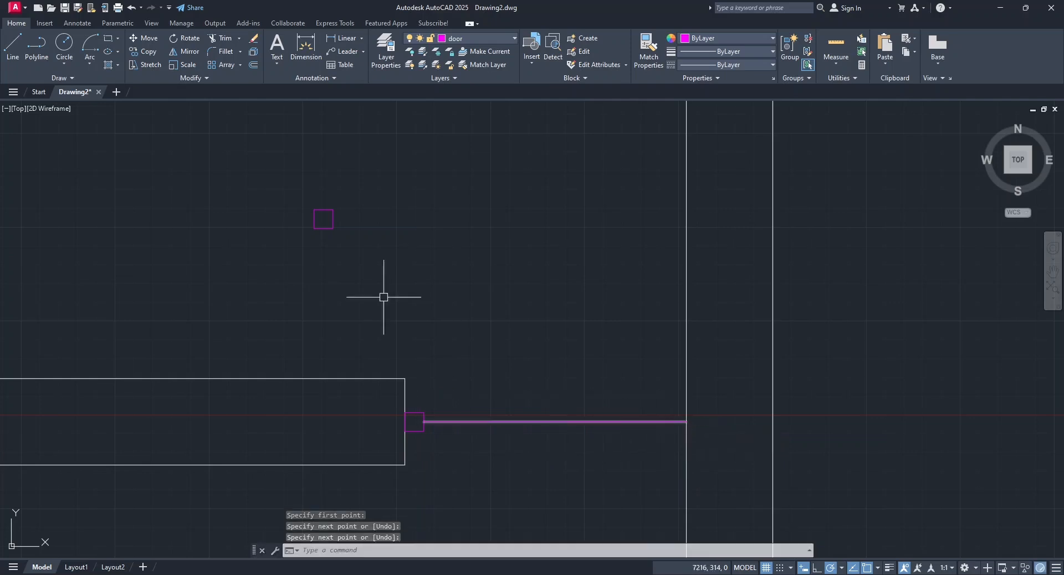
# Move the original small square from its right-edge midpoint to the horizontal line's end on the facing vertical wall.
pyautogui.click(332, 218)
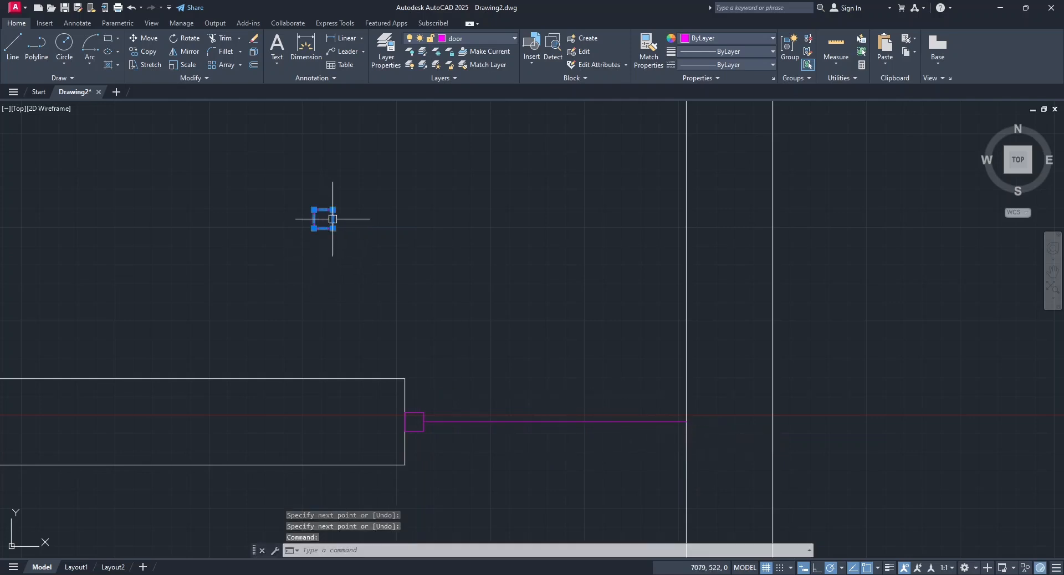
pyautogui.click(141, 38)
pyautogui.click(332, 219)
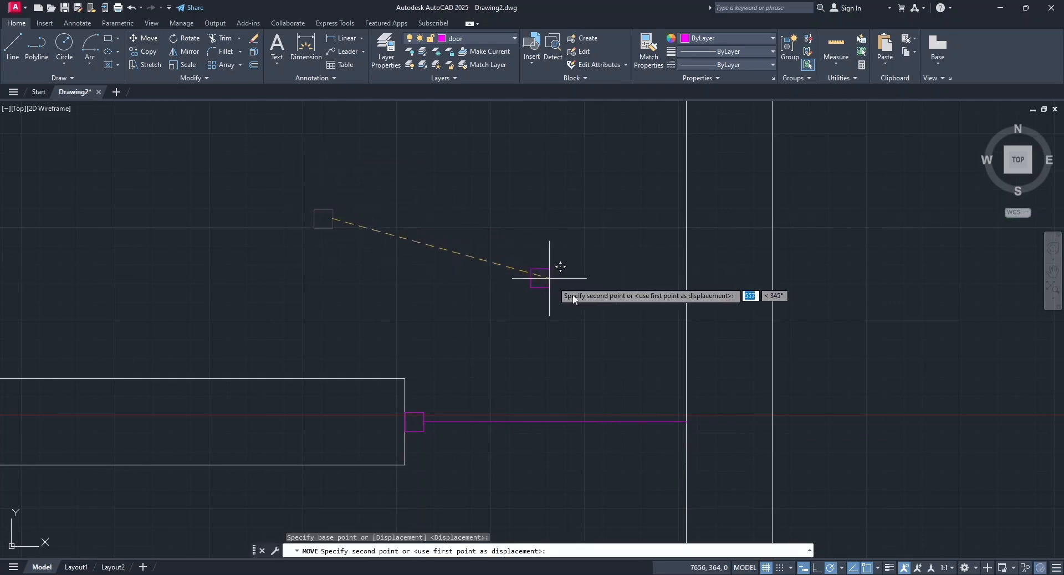
pyautogui.scroll(8, 695, 410)
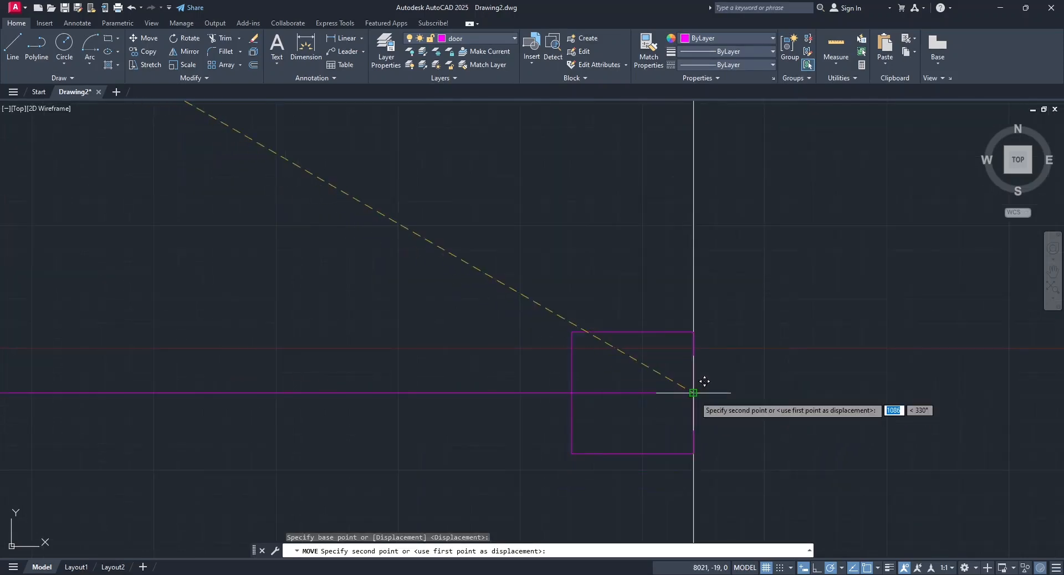
pyautogui.click(693, 393)
pyautogui.scroll(-6, 605, 432)
# Erase the horizontal construction line between the two jamb squares of the partition opening.
pyautogui.click(434, 430)
pyautogui.rightClick(438, 381)
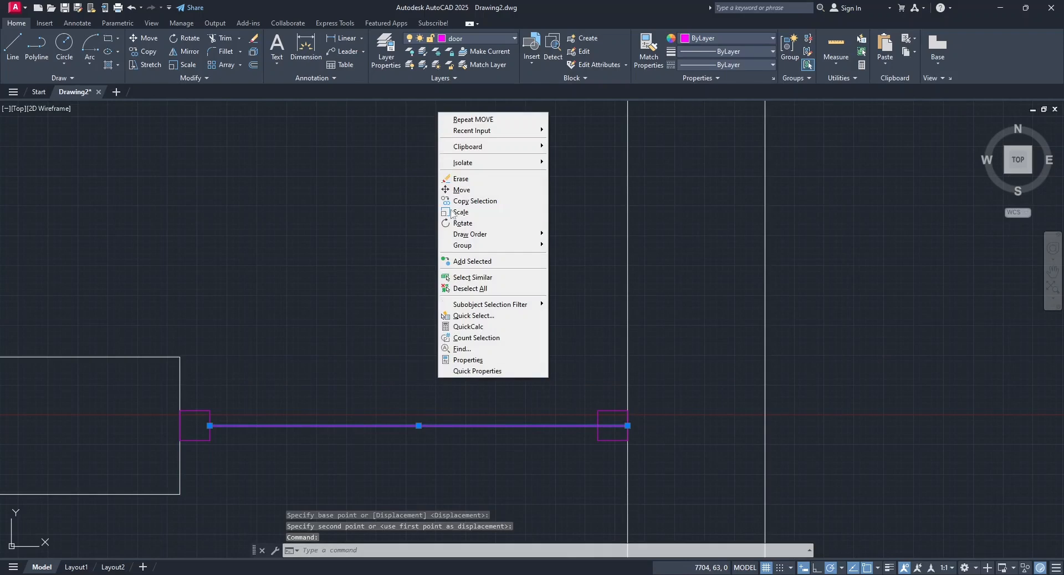
pyautogui.click(452, 176)
pyautogui.scroll(-4, 471, 273)
pyautogui.moveTo(471, 273); pyautogui.dragTo(472, 301, button='middle')
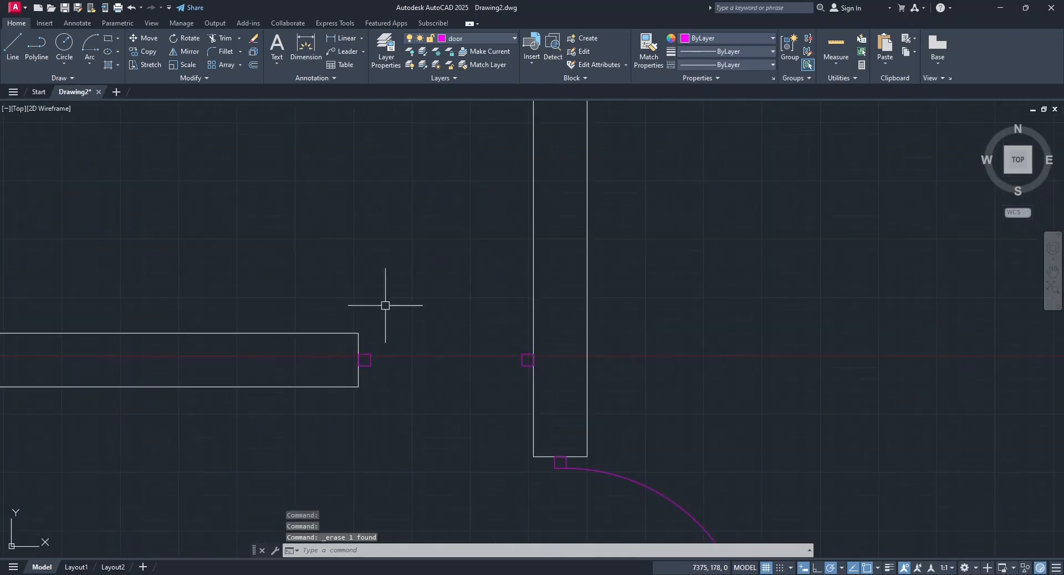
# Draw a quarter-circle door swing by center, start and end, from the right jamb's upper-left corner, the left jamb's upper-right corner and straight up.
pyautogui.click(89, 66)
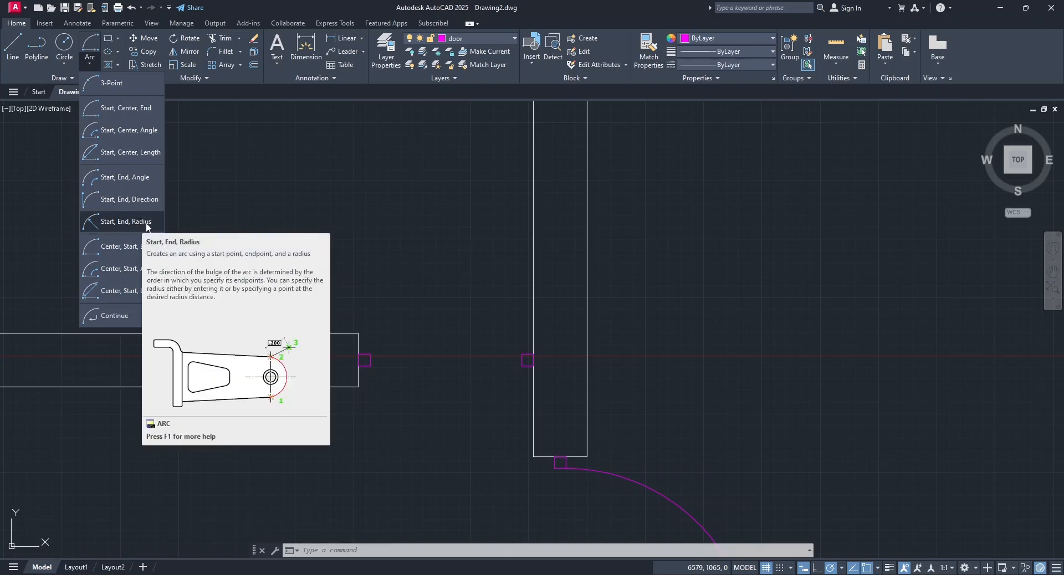
pyautogui.click(126, 247)
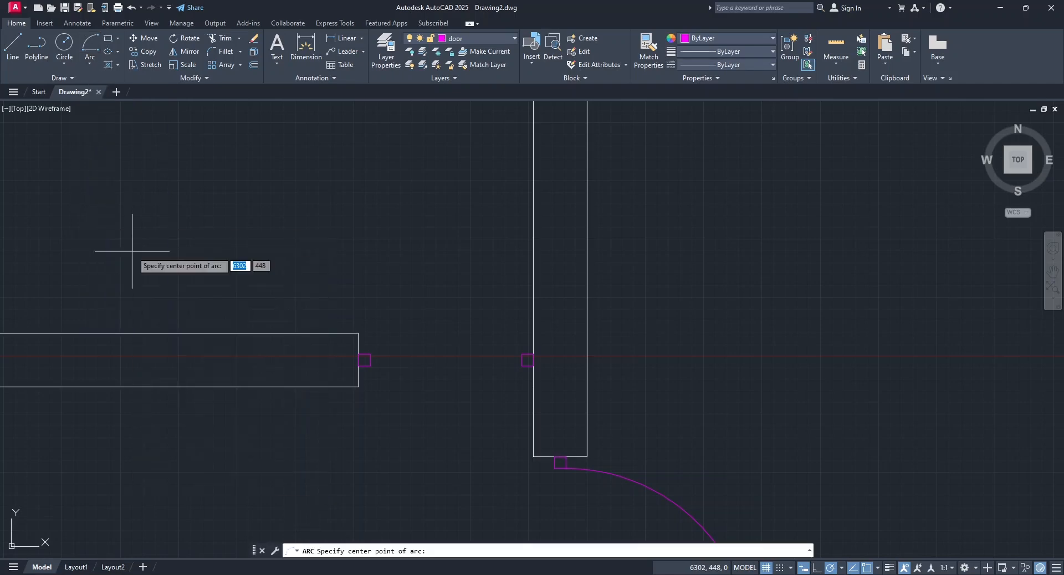
pyautogui.click(521, 354)
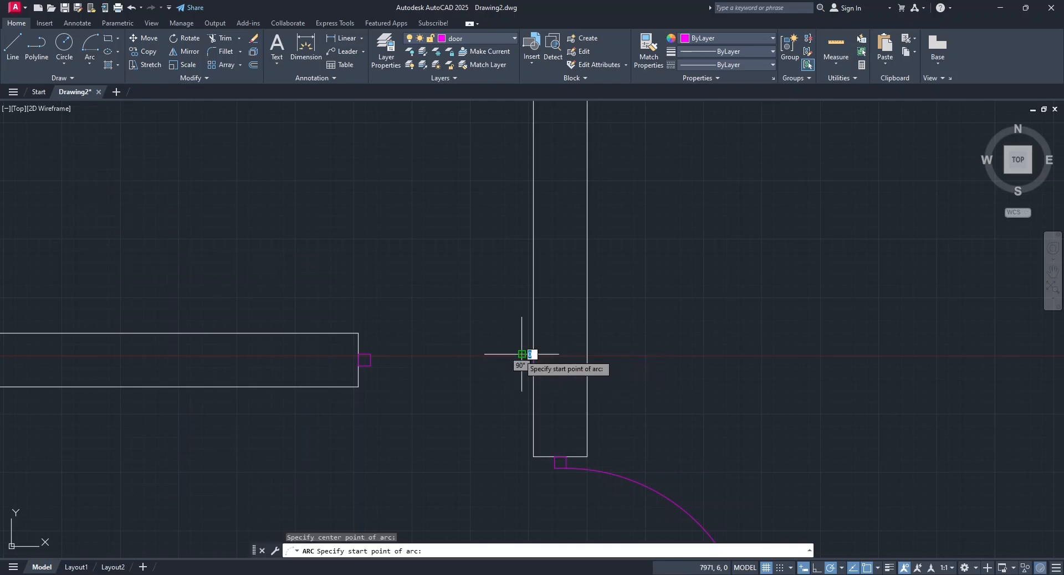
pyautogui.click(370, 354)
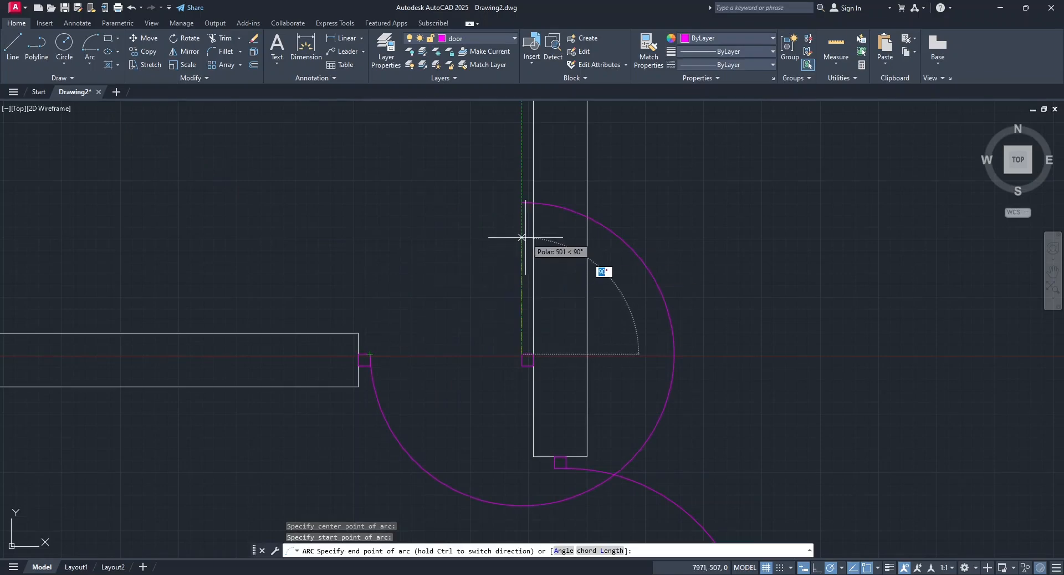
pyautogui.click(521, 182)
# Draw a 50 by 650 mm door leaf rectangle upward from the right jamb's upper-left corner, inside the swing arc.
pyautogui.click(108, 37)
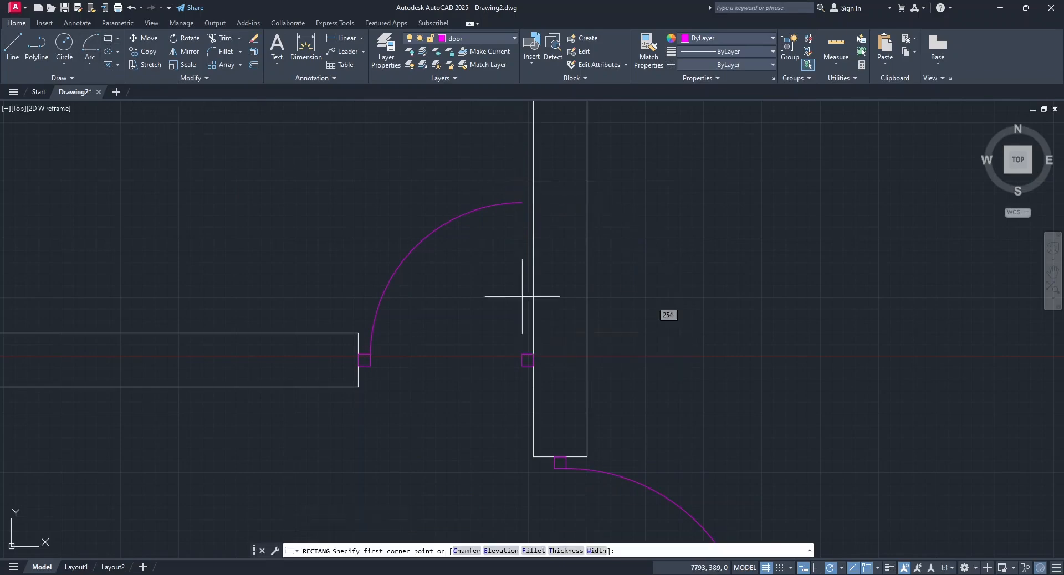
pyautogui.click(521, 353)
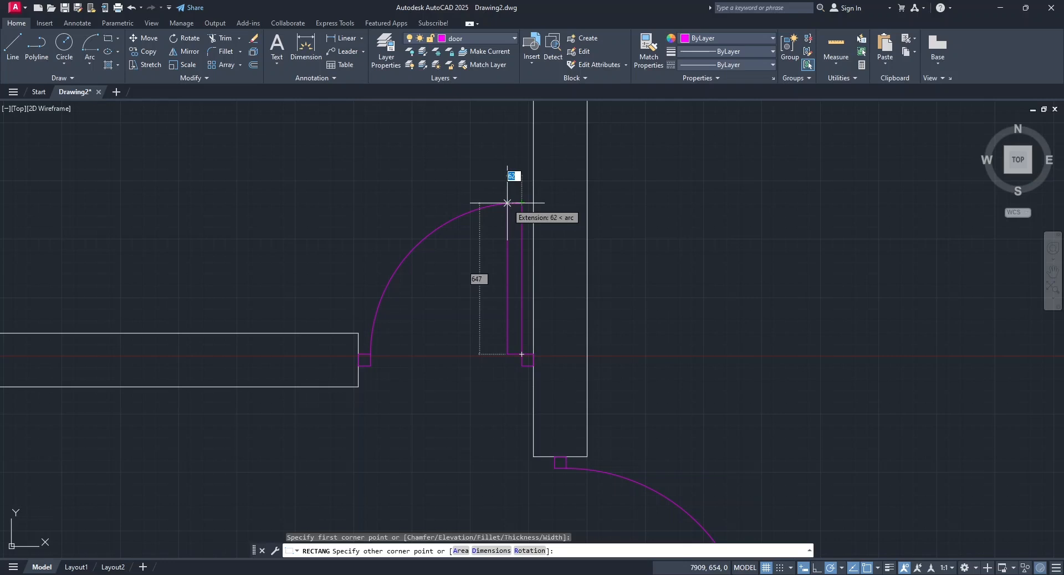
pyautogui.write('50')
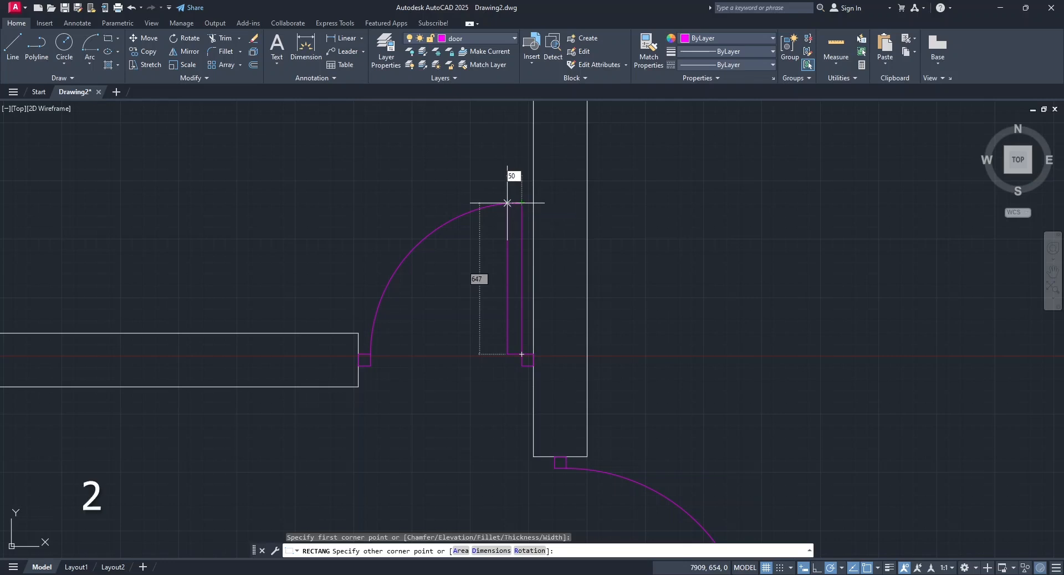
pyautogui.press('Tab')
pyautogui.write('650')
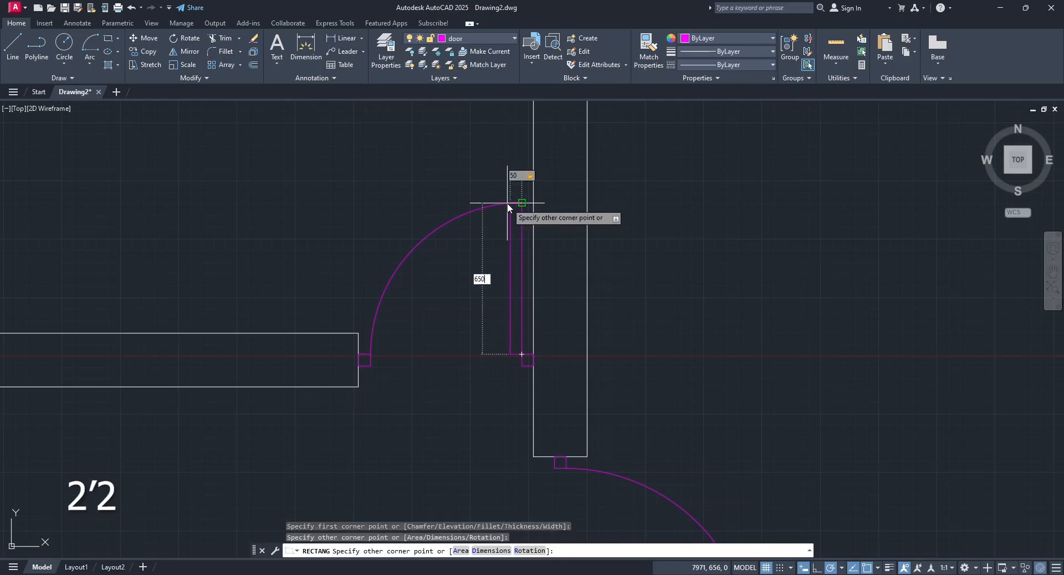
pyautogui.press('Return')
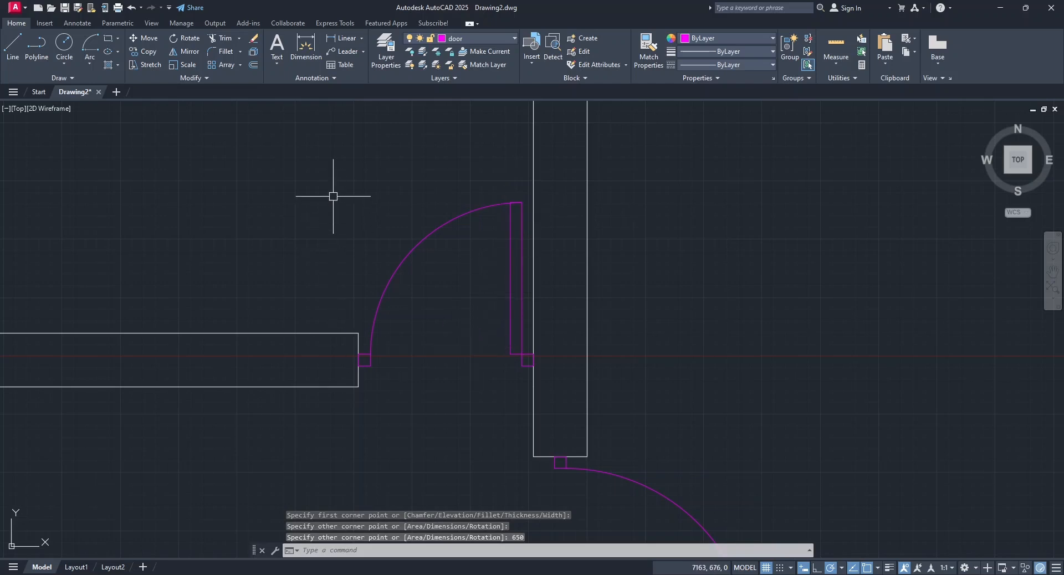
pyautogui.click(510, 354)
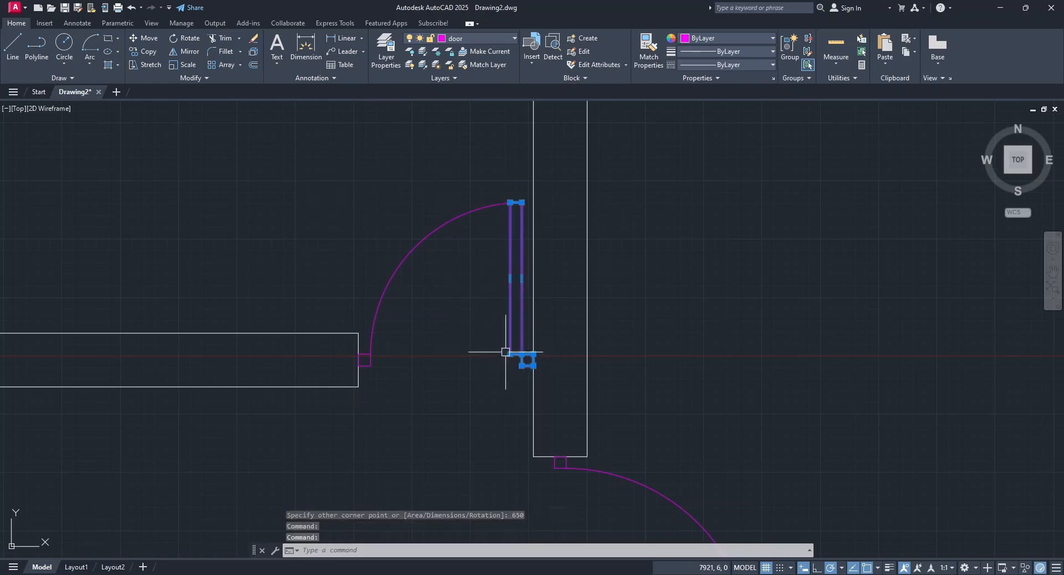
pyautogui.click(411, 248)
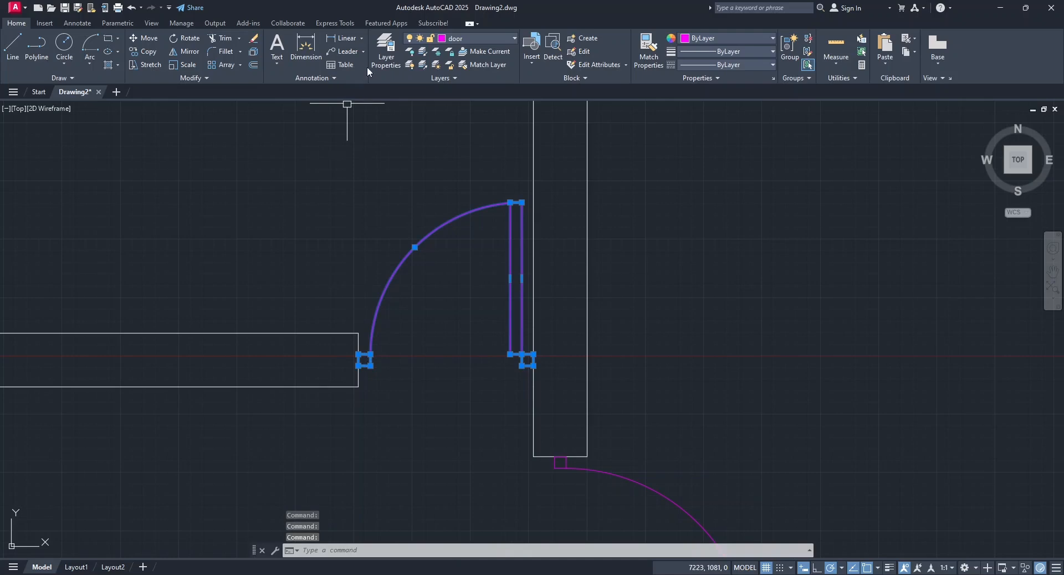
pyautogui.click(592, 40)
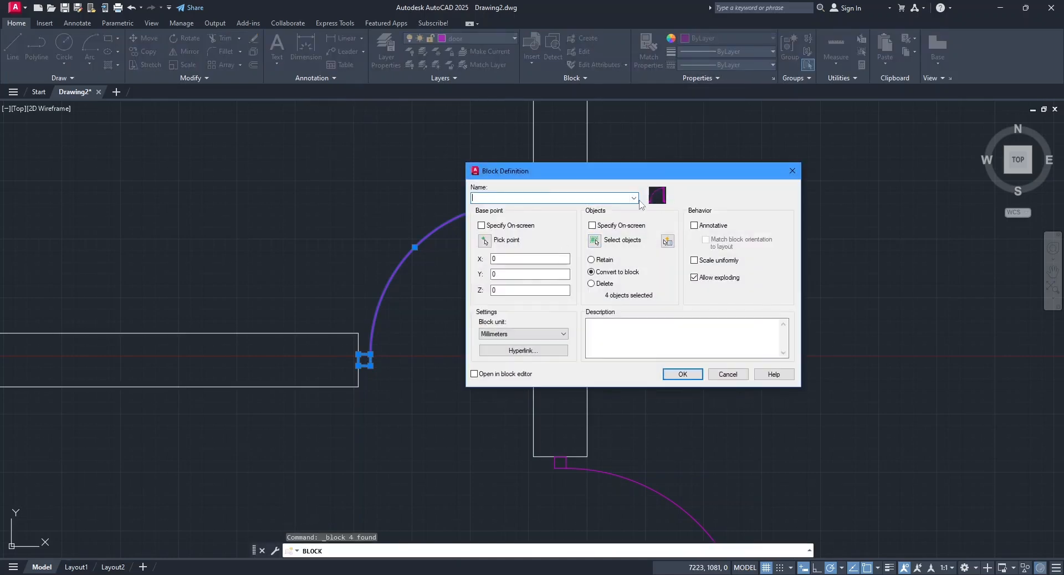
pyautogui.click(792, 170)
pyautogui.scroll(-3, 397, 412)
pyautogui.moveTo(380, 440)
pyautogui.mouseDown(button='middle')
pyautogui.moveTo(467, 202)
pyautogui.moveTo(453, 335)
pyautogui.moveTo(510, 210)
pyautogui.mouseUp(button='middle')
pyautogui.scroll(4, 491, 371)
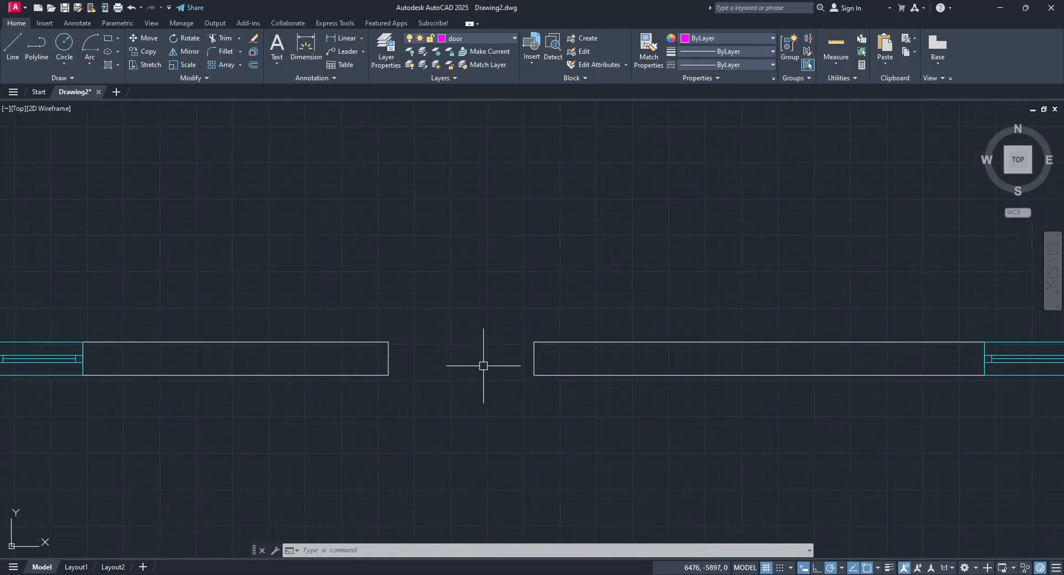
pyautogui.write('rec')
pyautogui.press('Return')
pyautogui.click(394, 245)
pyautogui.press('Escape')
# Copy the partition door's left jamb square to the left wall's end midpoint at the lower exterior opening, plus a second copy inside the opening.
pyautogui.scroll(-6, 419, 285)
pyautogui.moveTo(437, 278); pyautogui.dragTo(439, 467, button='middle')
pyautogui.scroll(10, 465, 279)
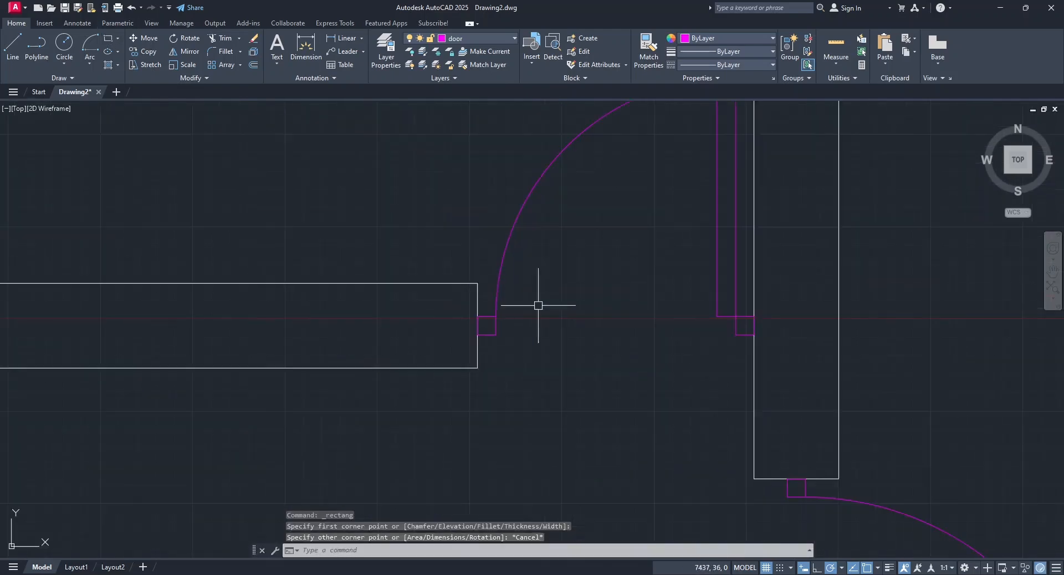
pyautogui.scroll(2, 500, 325)
pyautogui.click(493, 327)
pyautogui.click(143, 51)
pyautogui.click(463, 325)
pyautogui.scroll(-12, 480, 282)
pyautogui.scroll(9, 461, 423)
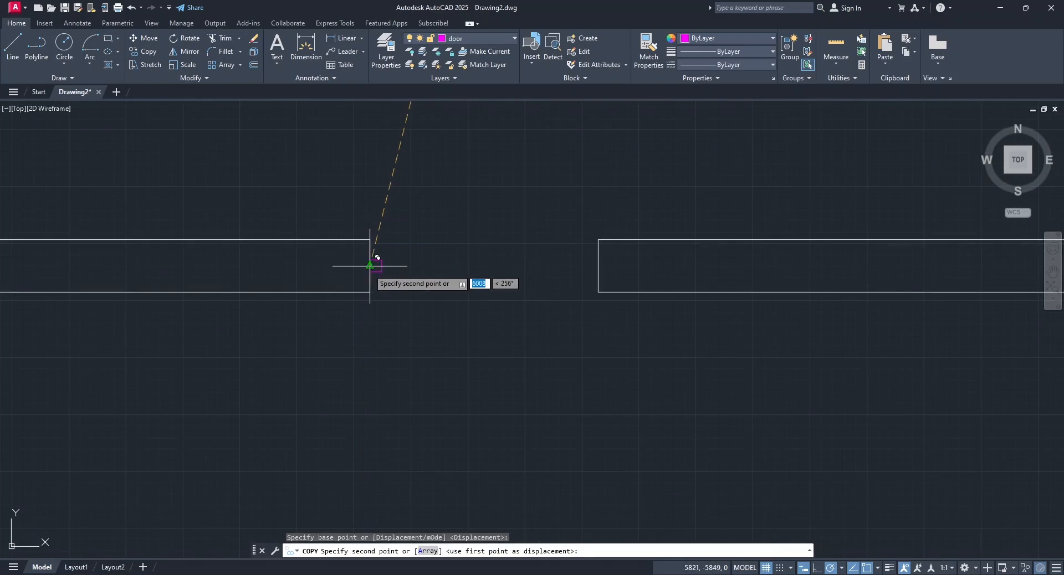
pyautogui.click(370, 266)
pyautogui.click(483, 267)
pyautogui.press('Escape')
# Move the second jamb square from its right-edge midpoint to the midpoint of the opening's right wall end.
pyautogui.click(483, 268)
pyautogui.click(145, 38)
pyautogui.click(496, 267)
pyautogui.click(598, 266)
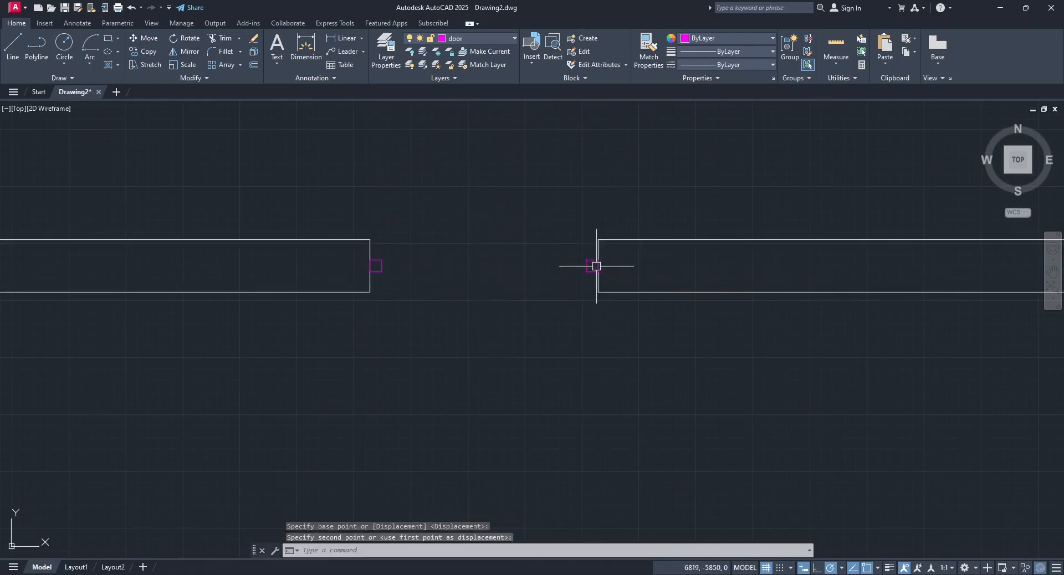
# Draw the exterior door's quarter-circle swing centered on the right jamb's upper-left corner, from the left jamb's upper-right corner to straight above the center.
pyautogui.click(90, 43)
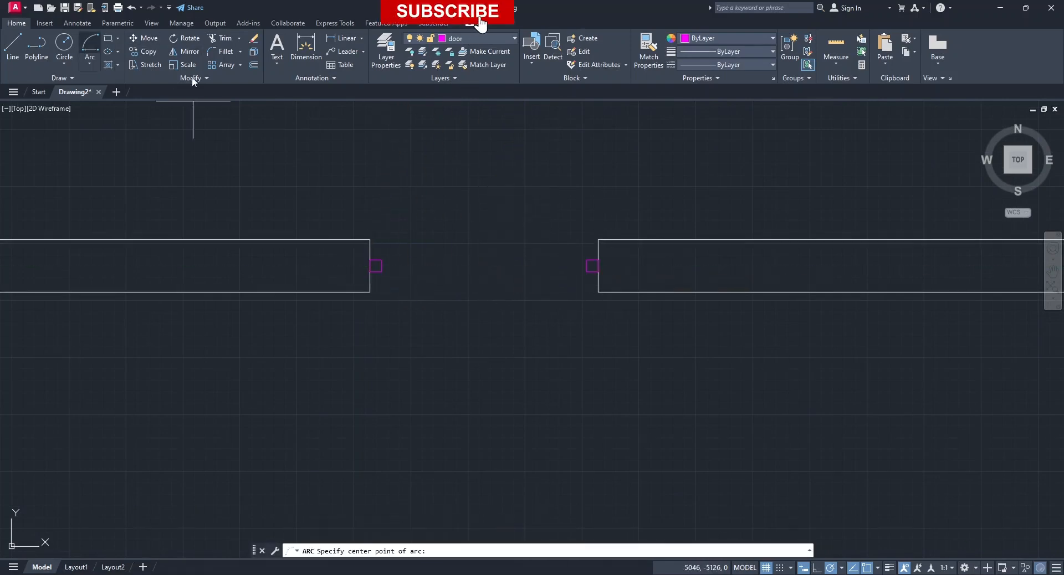
pyautogui.click(586, 260)
pyautogui.click(382, 260)
pyautogui.scroll(-4, 438, 220)
pyautogui.click(502, 158)
# Draw the exterior door's narrow leaf rectangle from the right jamb's upper-left corner up to the end of the swing arc.
pyautogui.click(108, 38)
pyautogui.scroll(4, 493, 214)
pyautogui.click(503, 273)
pyautogui.scroll(3, 493, 171)
pyautogui.click(482, 169)
pyautogui.scroll(-10, 555, 238)
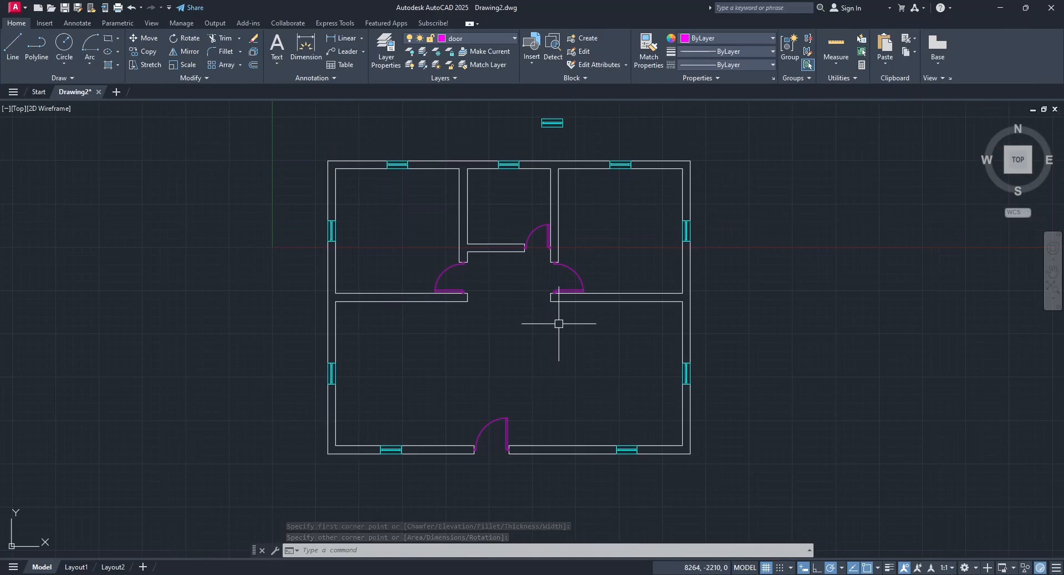
# Erase the spare window block above the floor plan.
pyautogui.click(552, 123)
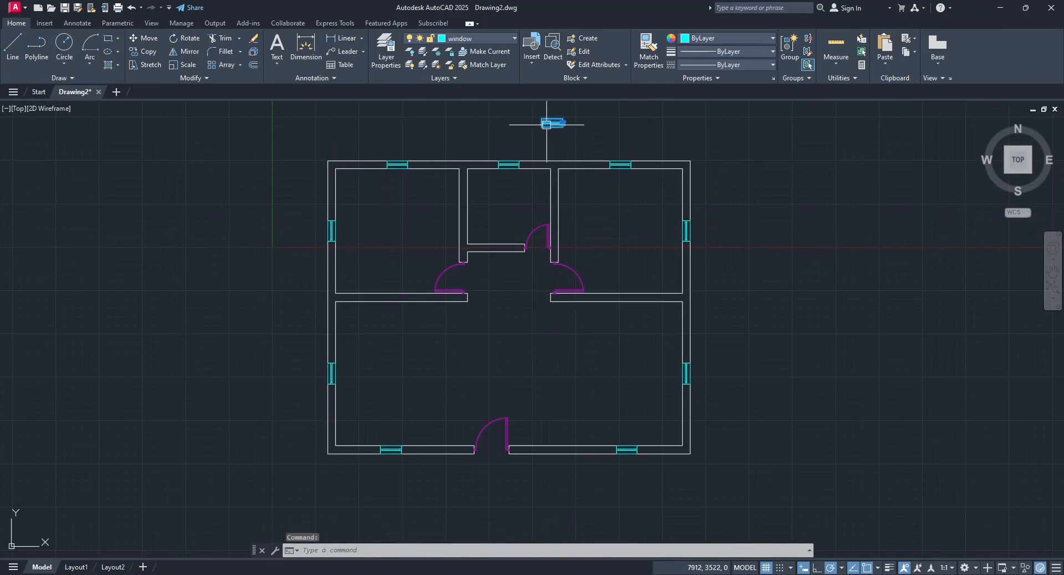
pyautogui.rightClick(608, 129)
pyautogui.click(612, 240)
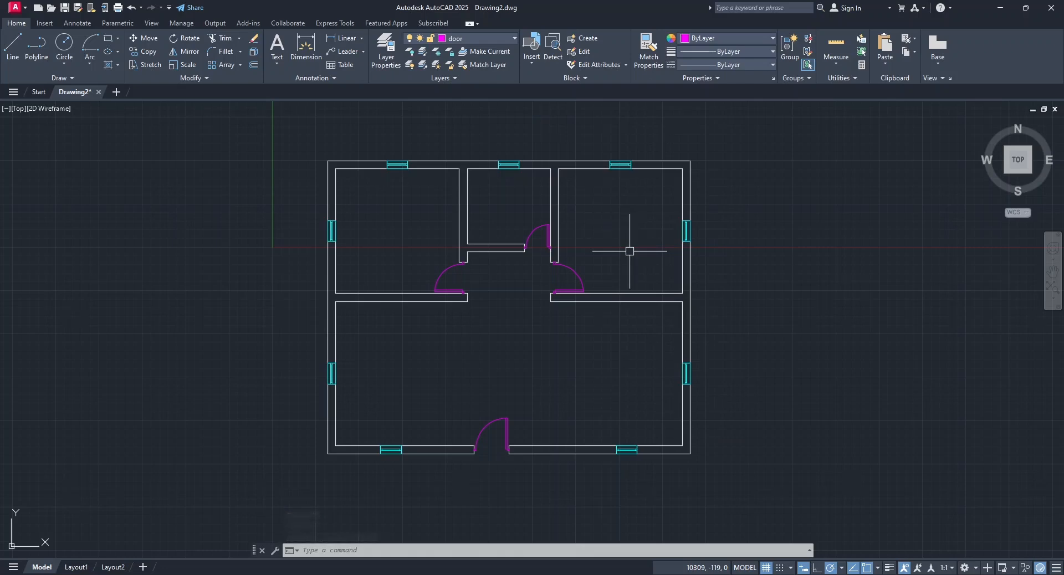
# Set the lineweight of layer 0 to 0.50 mm.
pyautogui.click(386, 56)
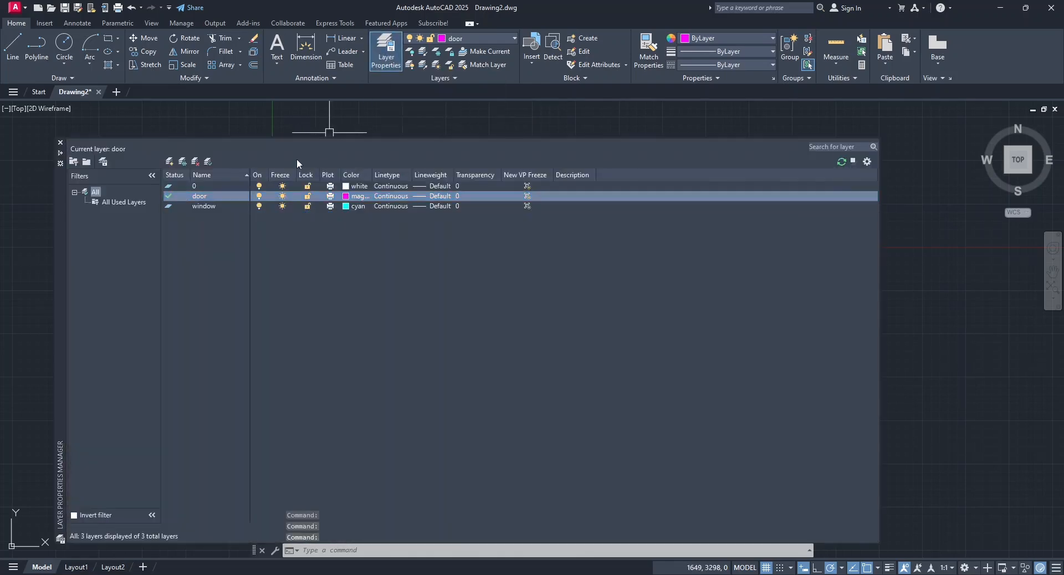
pyautogui.click(195, 187)
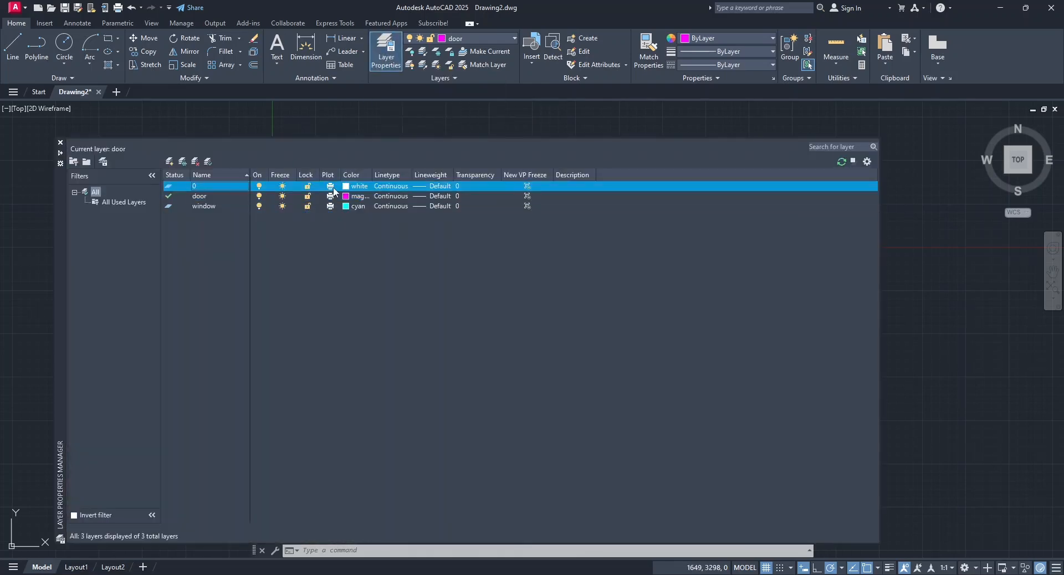
pyautogui.click(438, 190)
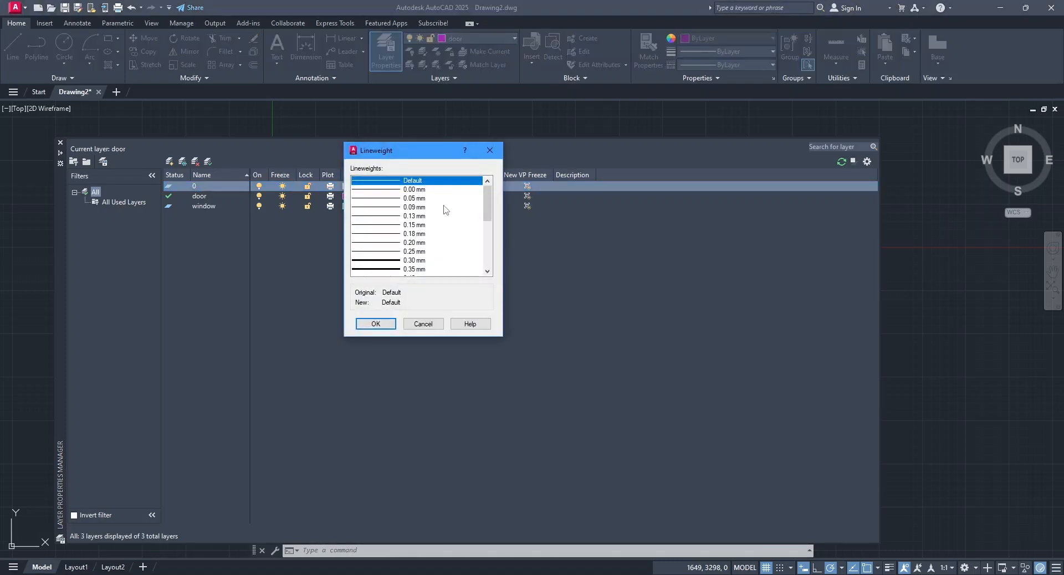
pyautogui.scroll(-1, 446, 216)
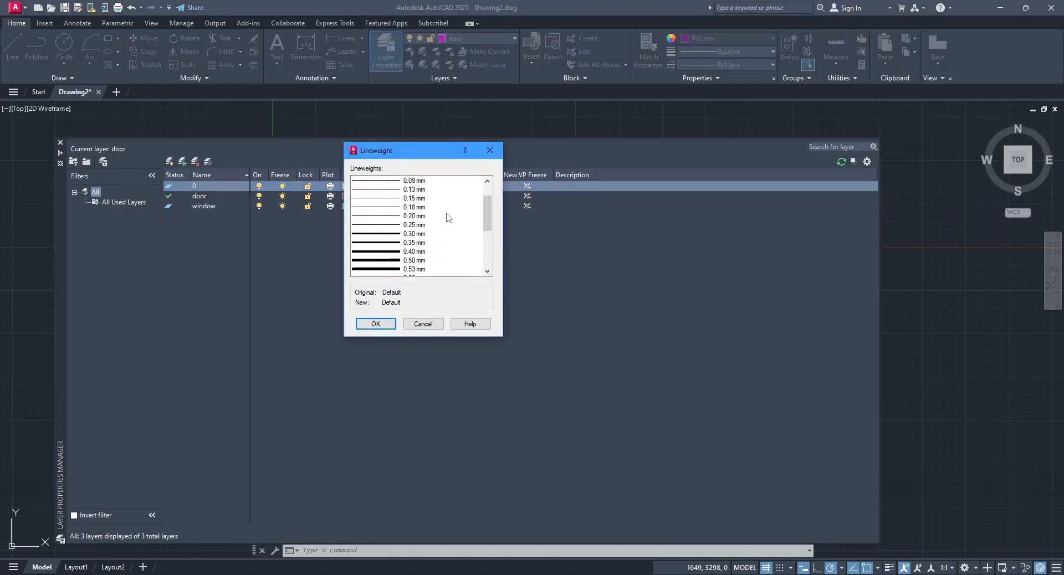
pyautogui.click(390, 261)
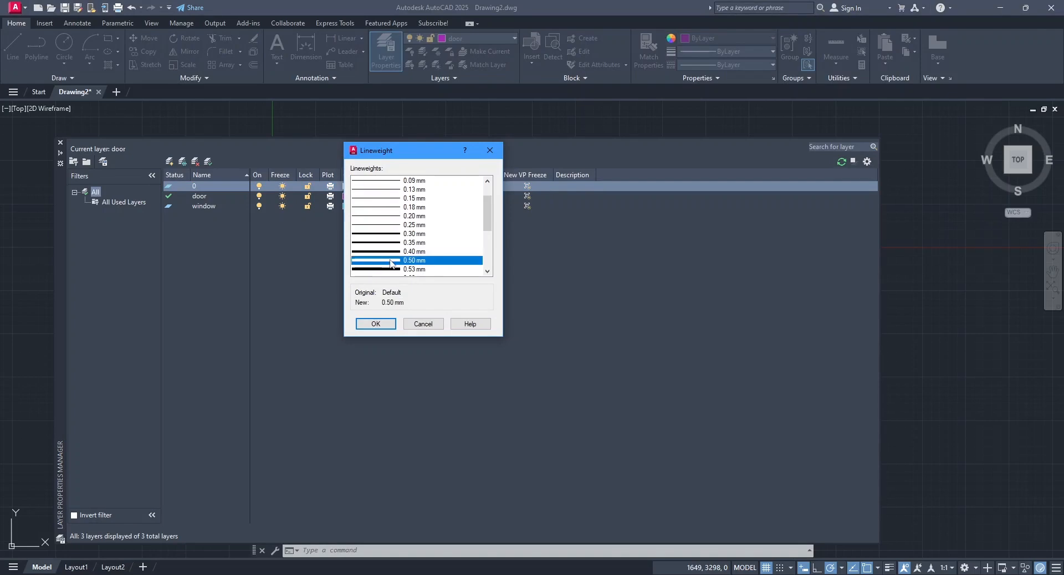
pyautogui.click(390, 323)
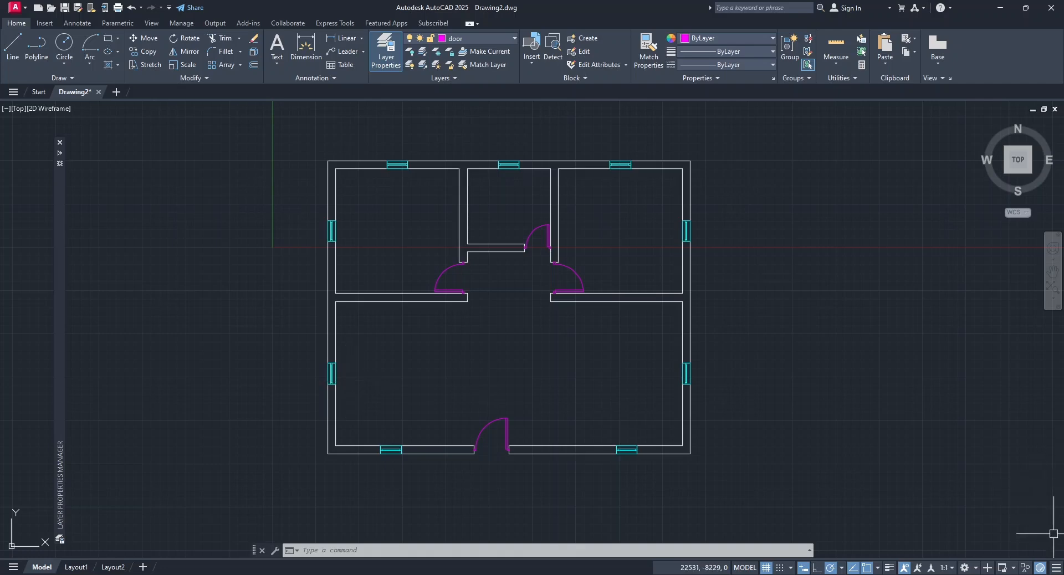
# Turn the lineweight display on to check the wall lines, and turn it off again.
pyautogui.click(1057, 568)
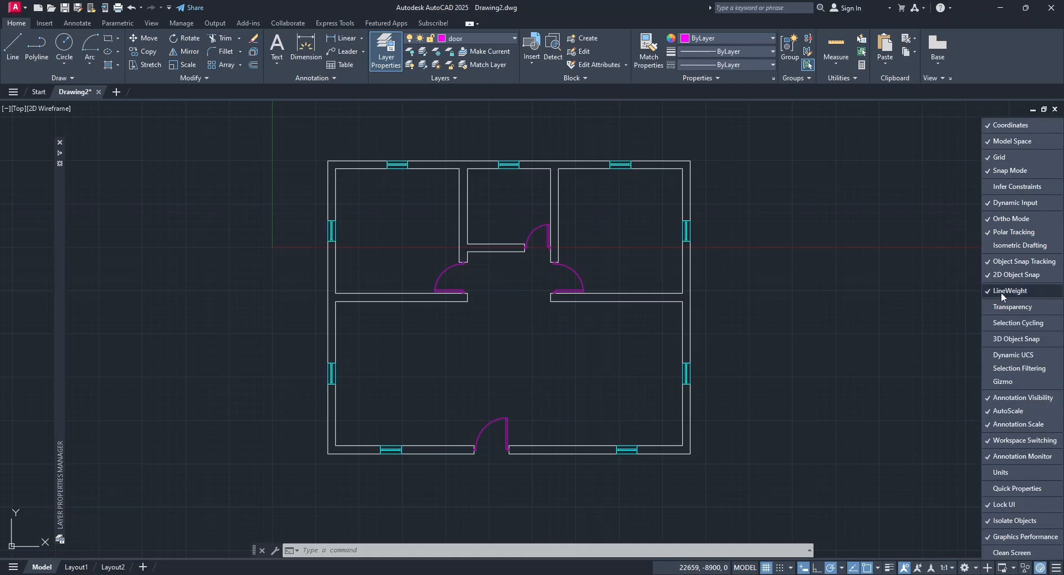
pyautogui.click(943, 307)
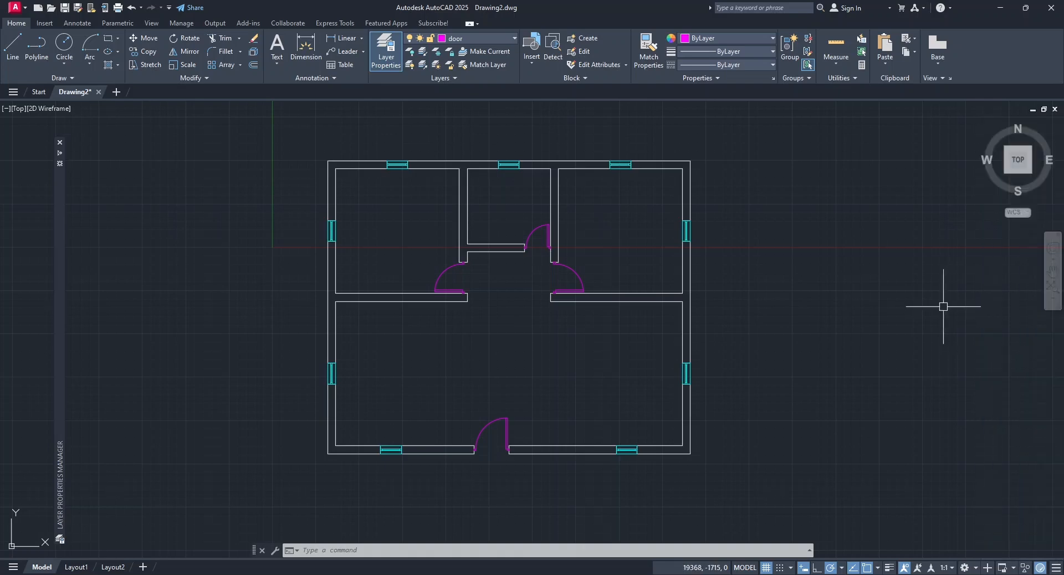
pyautogui.click(891, 568)
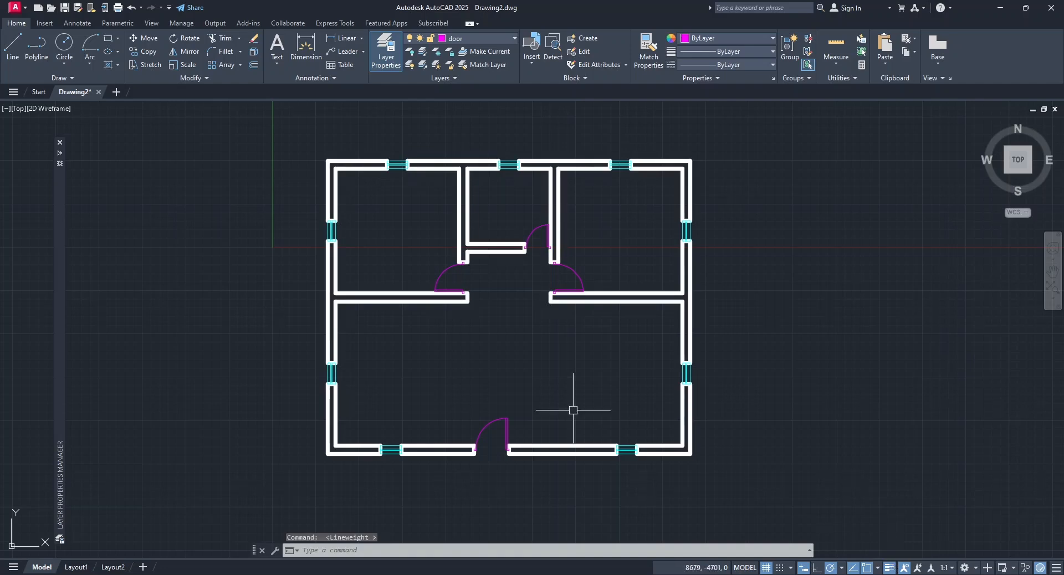
pyautogui.click(889, 567)
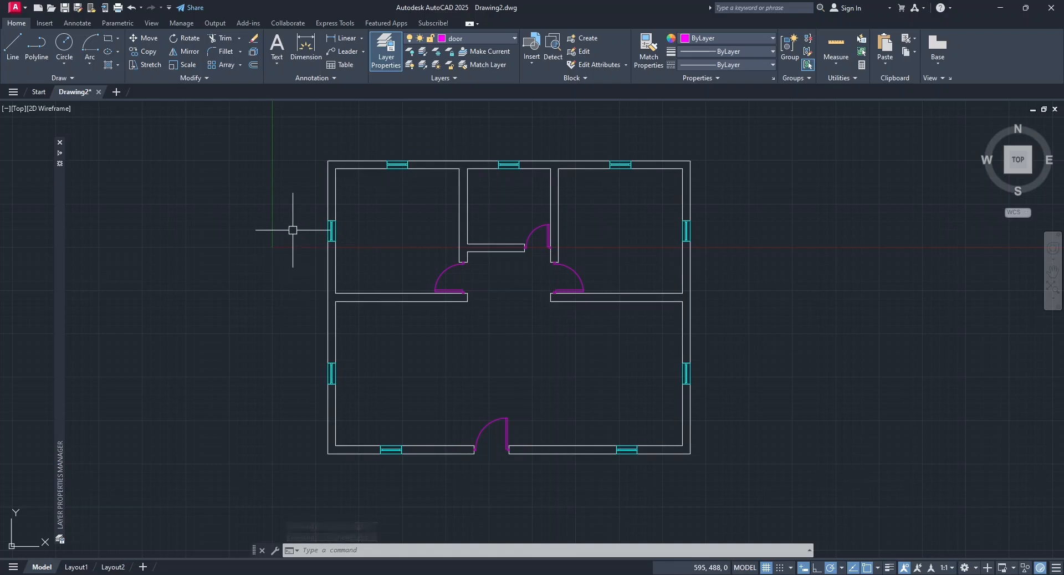
# Save the drawing in the Documents folder under the file name Floor plan drawing.
pyautogui.click(65, 8)
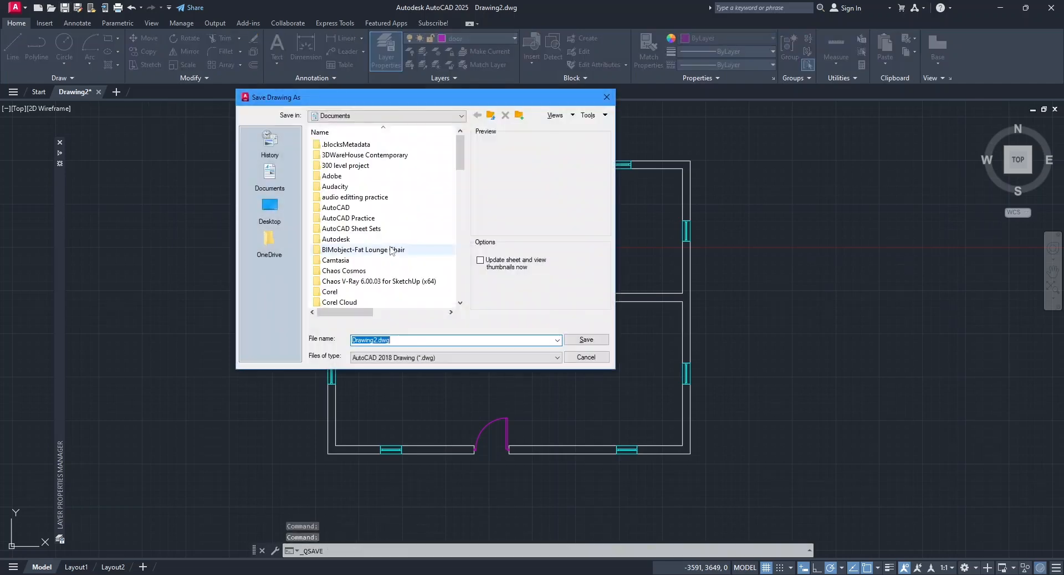
pyautogui.write('Fl')
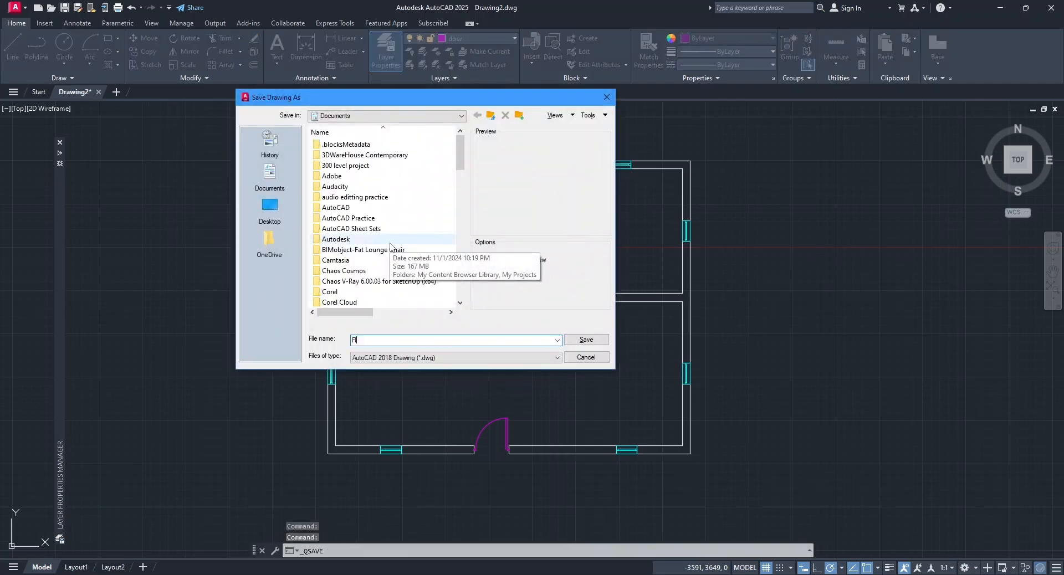
pyautogui.write('oor plan')
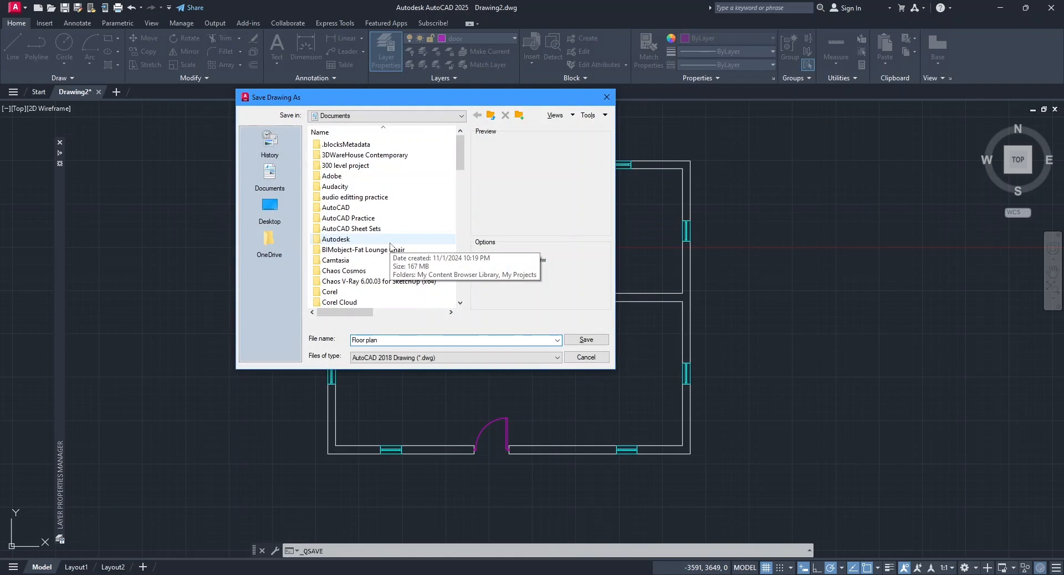
pyautogui.write(' drawing')
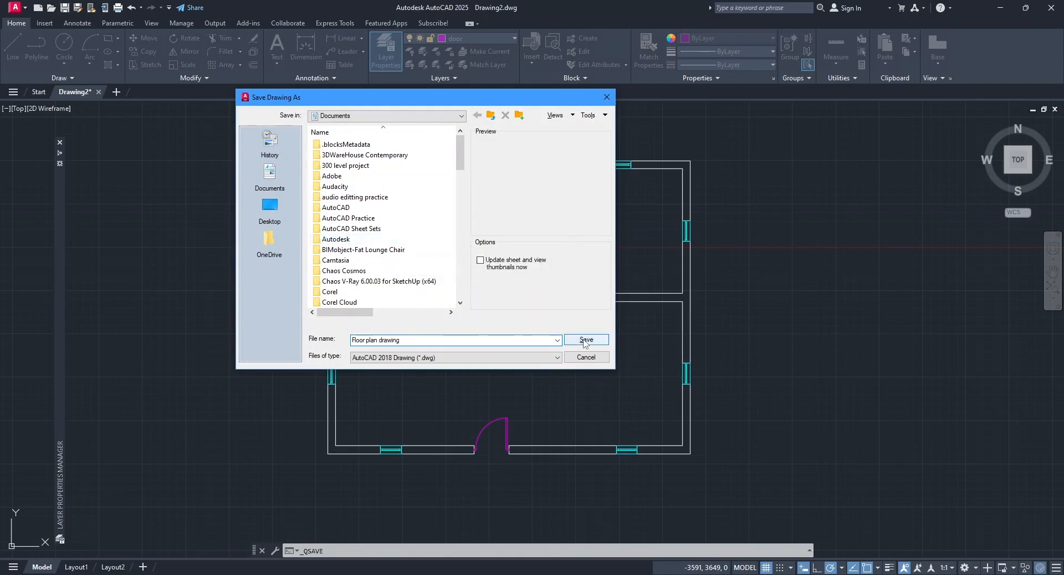
pyautogui.click(585, 340)
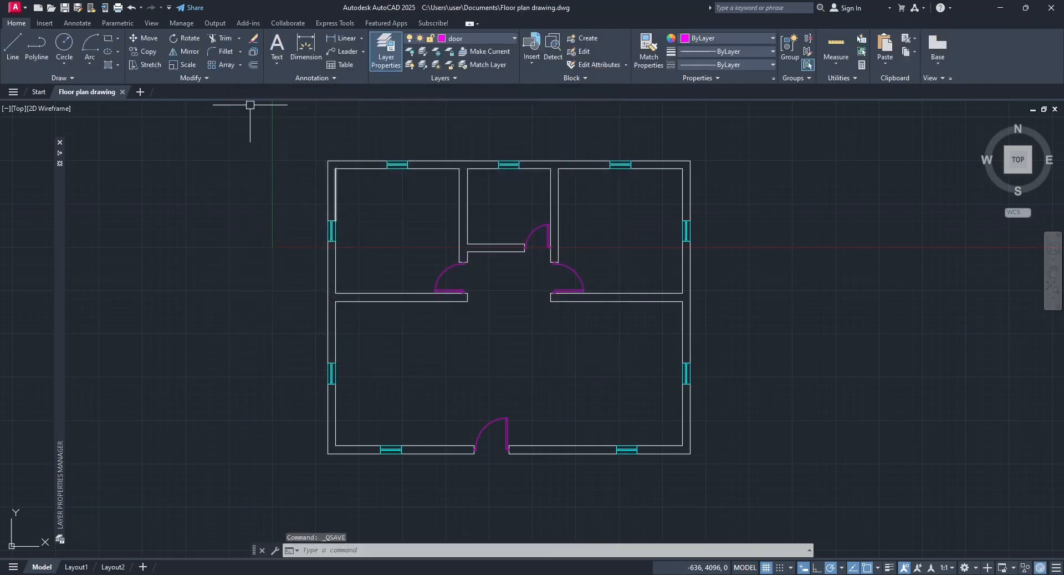
# Start plotting the model and choose DWG To PDF.pc3 as the plotter.
pyautogui.click(116, 10)
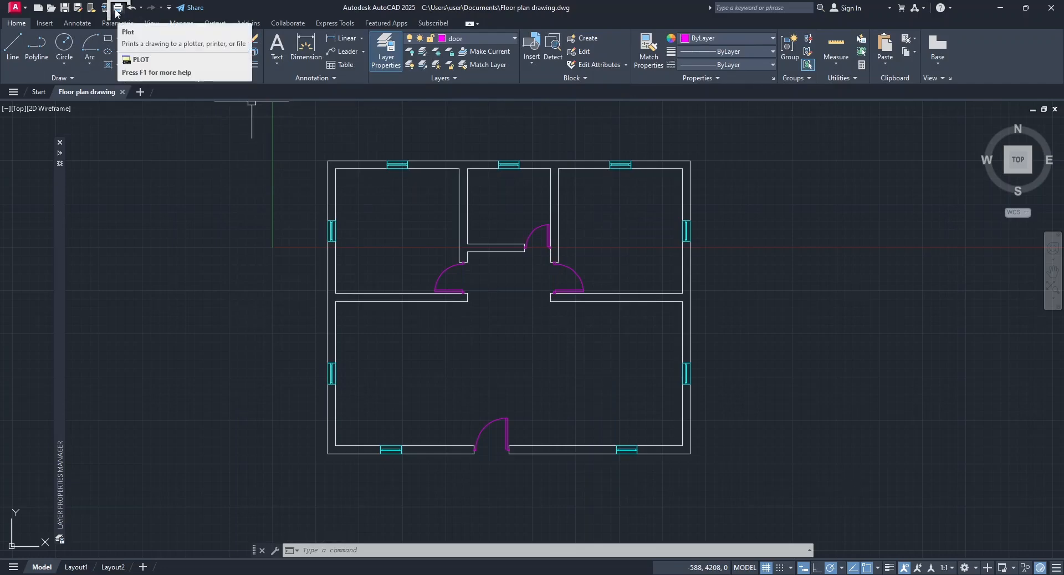
pyautogui.click(498, 263)
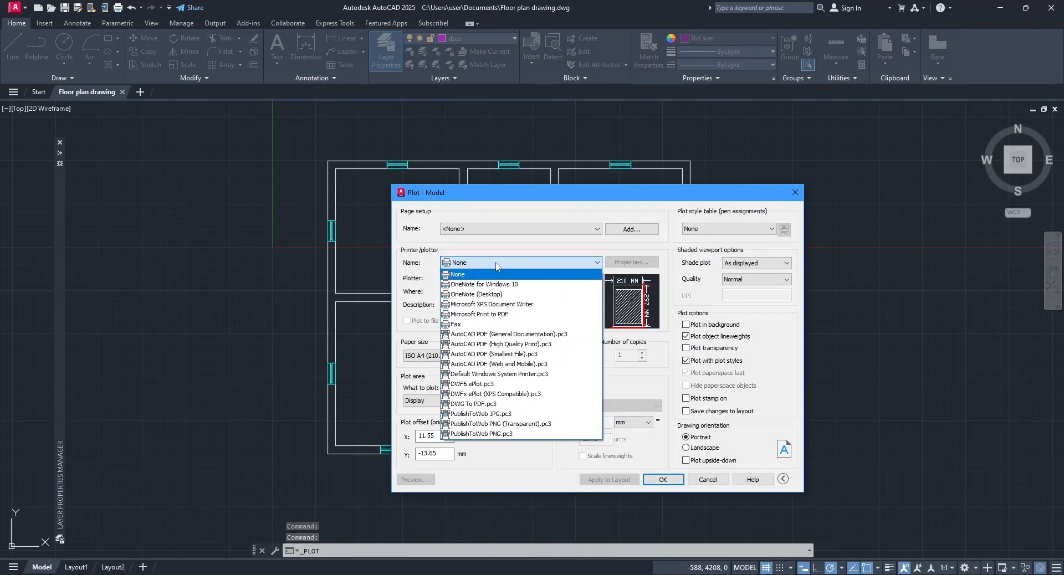
pyautogui.click(477, 404)
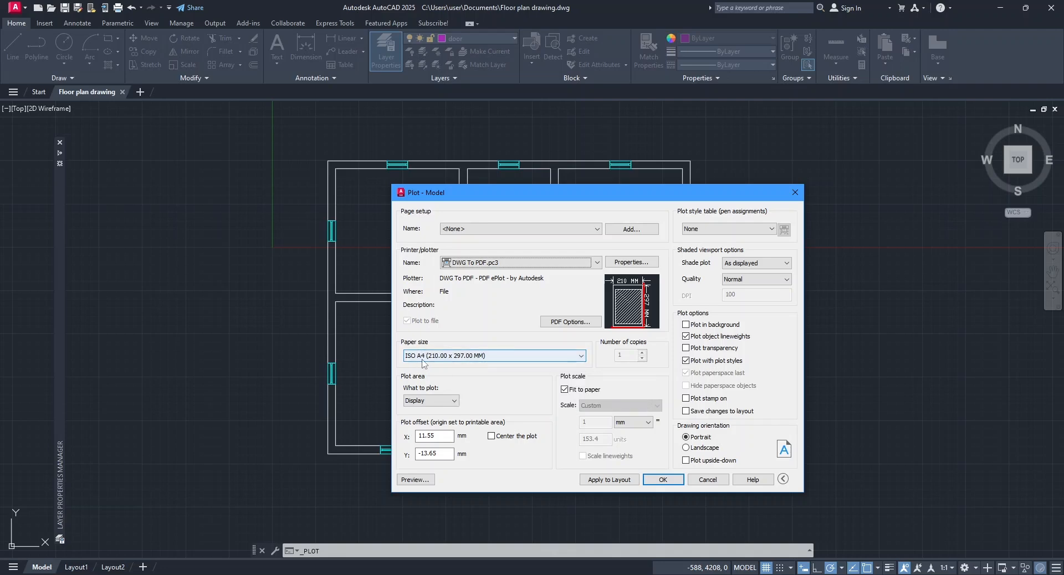
# Set the plot area to a window enclosing the whole floor plan and center the plot on the sheet.
pyautogui.click(435, 404)
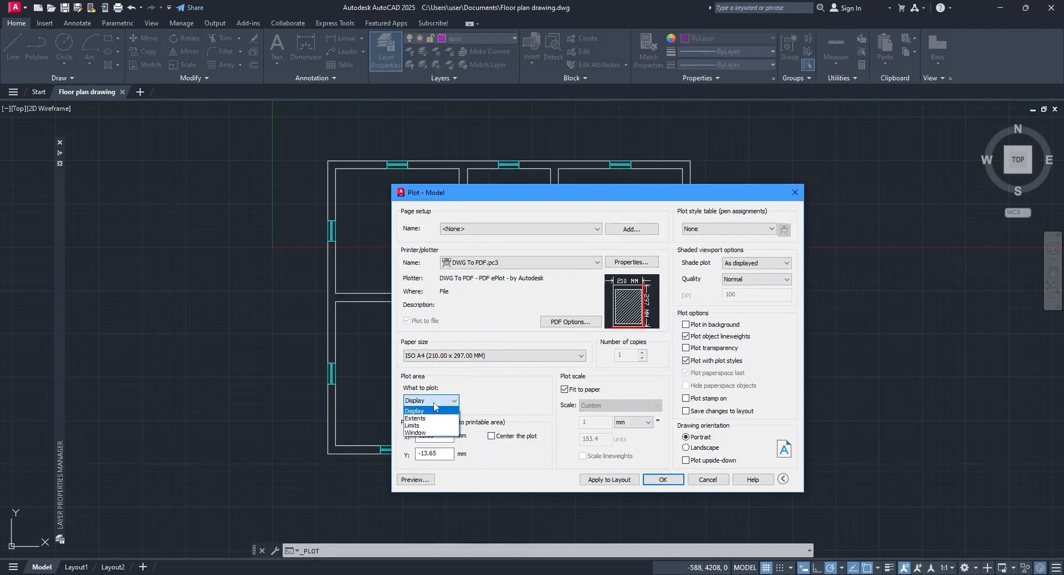
pyautogui.click(430, 433)
pyautogui.click(288, 133)
pyautogui.click(720, 475)
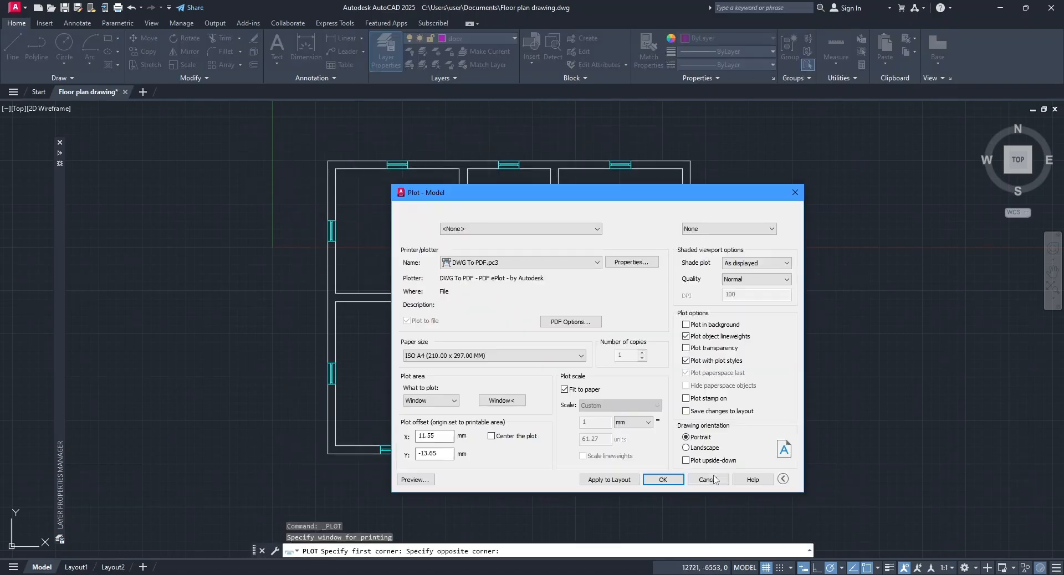
pyautogui.click(491, 436)
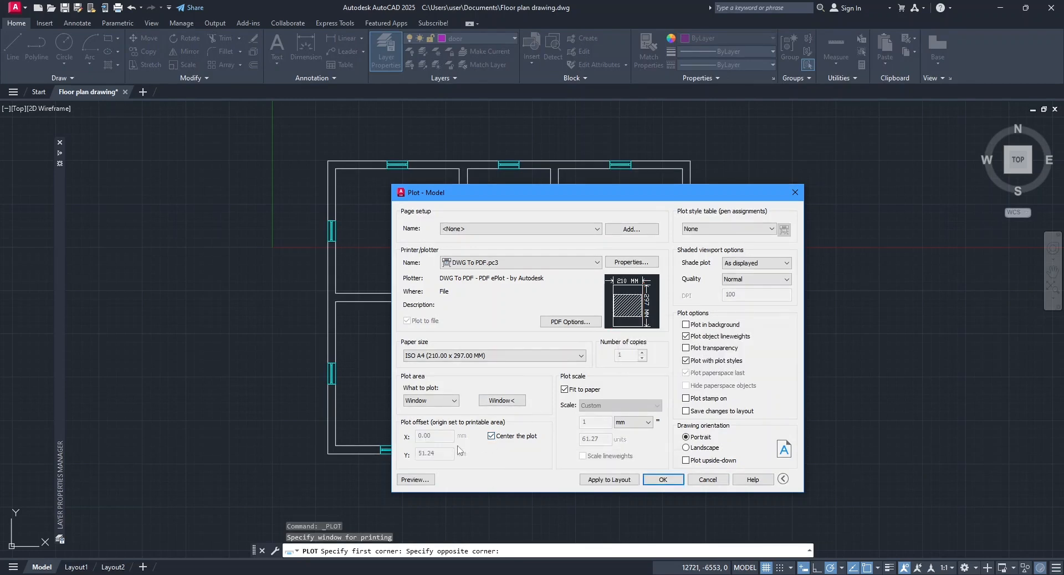
# Preview the centered plot of the floor plan and return to the plot settings.
pyautogui.click(415, 479)
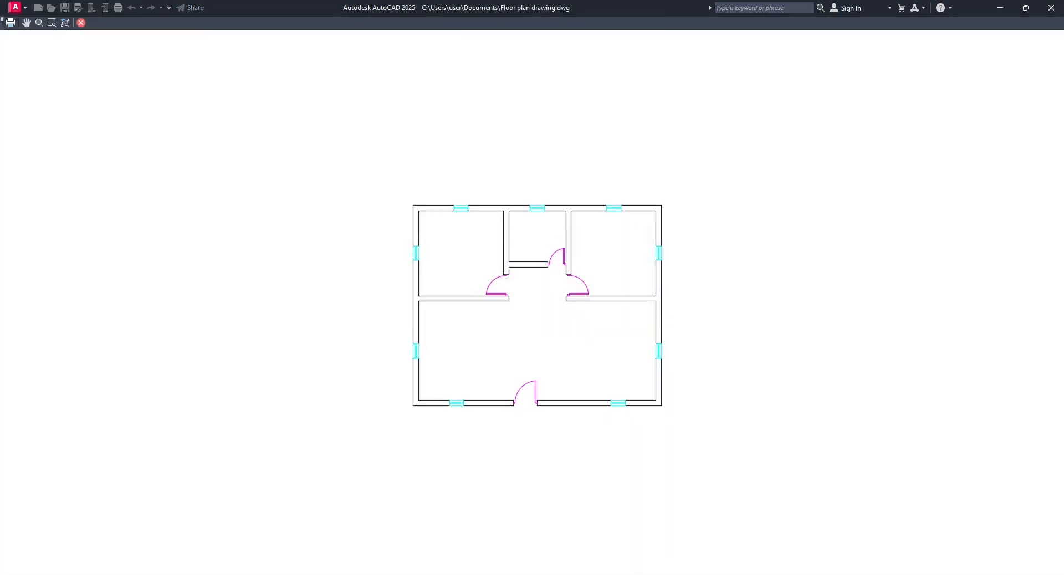
pyautogui.rightClick(506, 150)
pyautogui.click(526, 161)
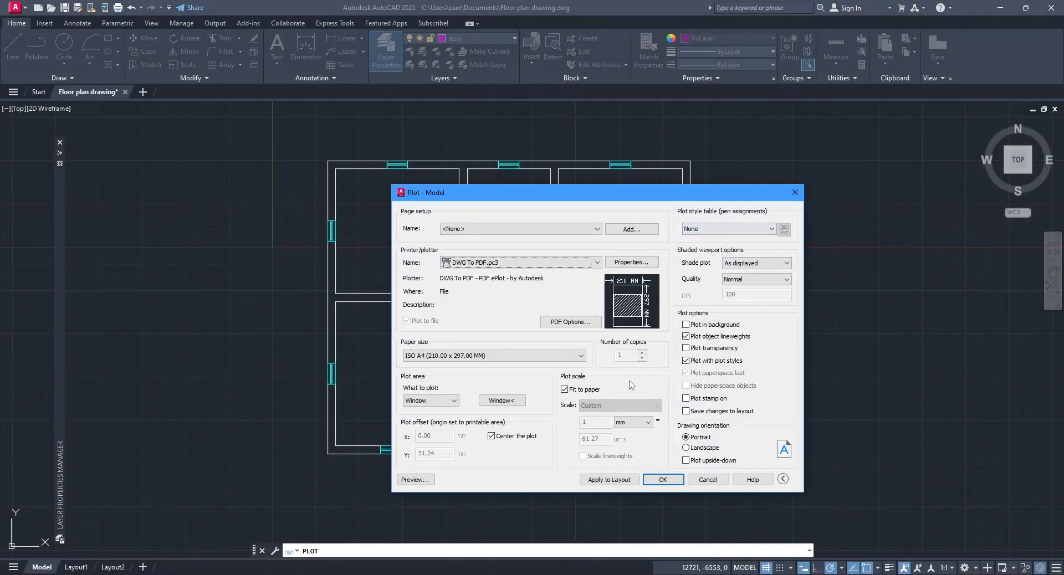
# Set the plot style table to monochrome.ctb without assigning it to all layouts.
pyautogui.click(717, 231)
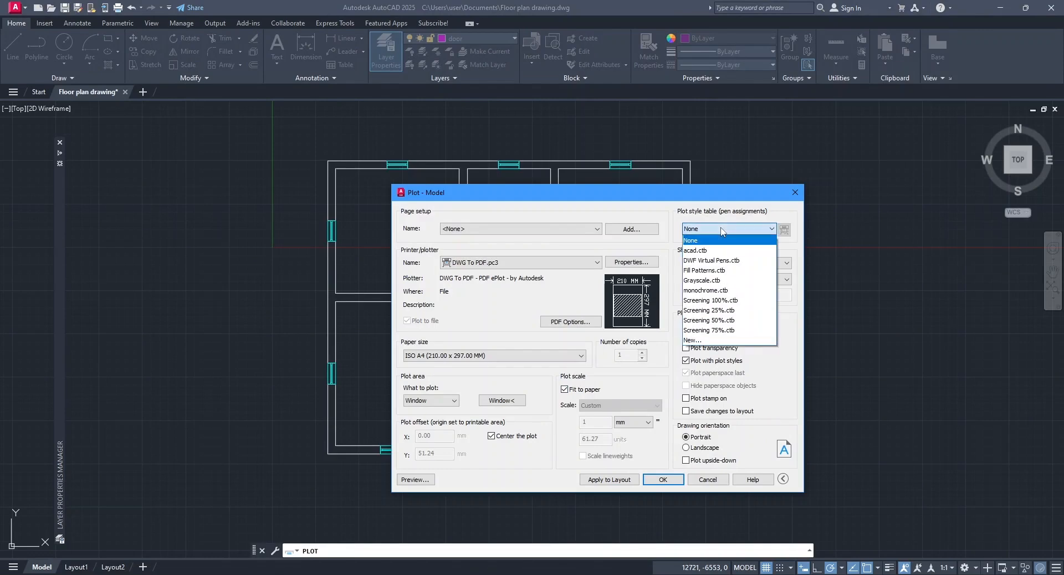
pyautogui.click(711, 290)
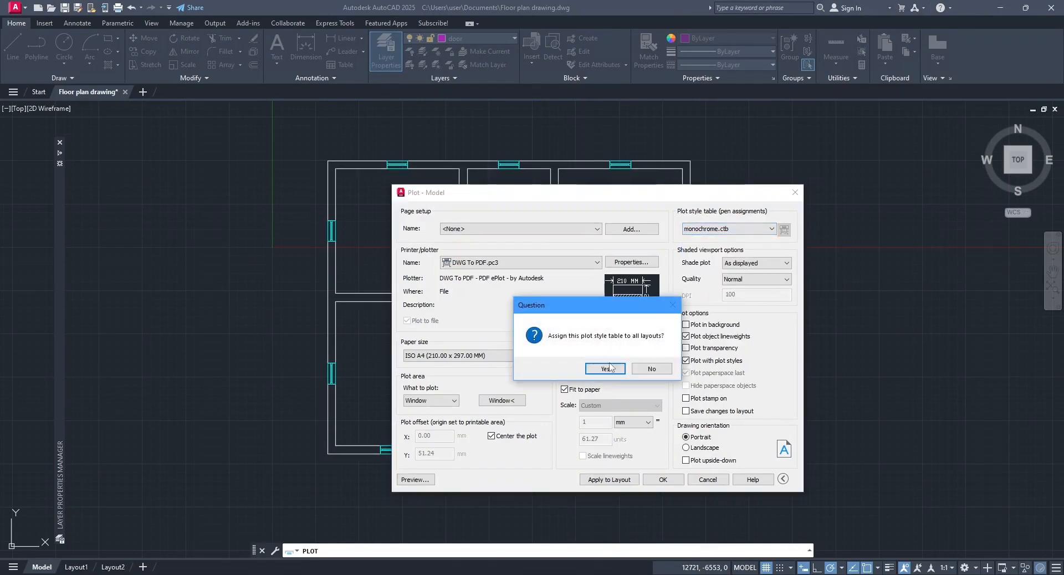
pyautogui.click(651, 368)
# Preview the monochrome plot, examine the wall and door lines up close, and return to the plot settings.
pyautogui.click(417, 483)
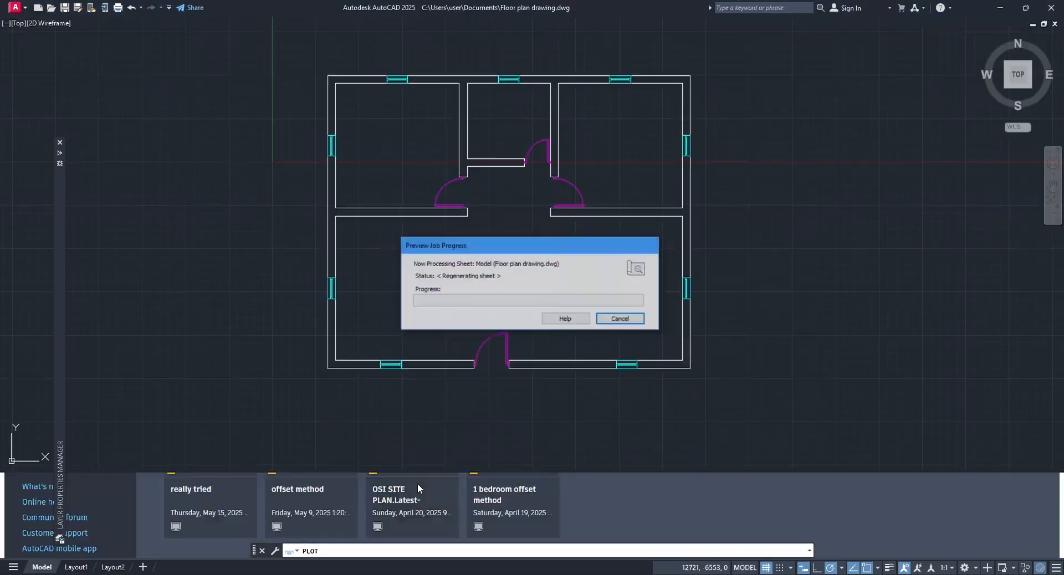
pyautogui.scroll(6, 552, 298)
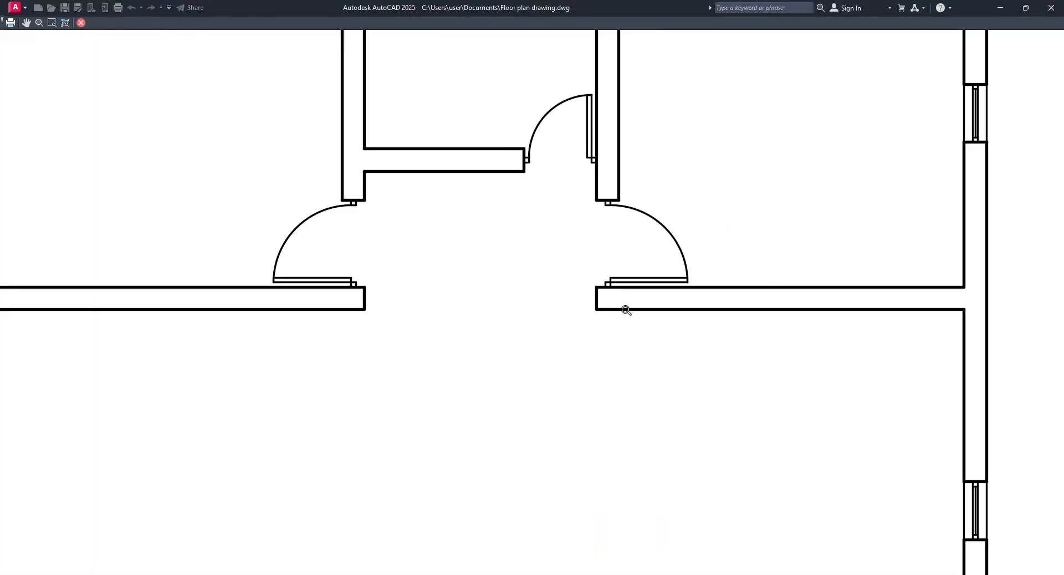
pyautogui.scroll(2, 633, 308)
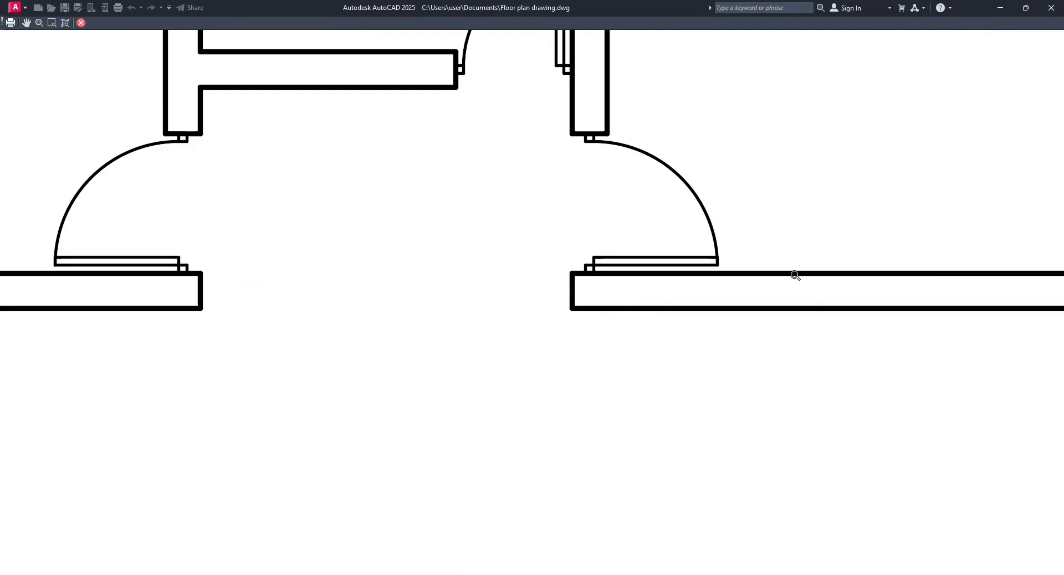
pyautogui.scroll(-2, 828, 275)
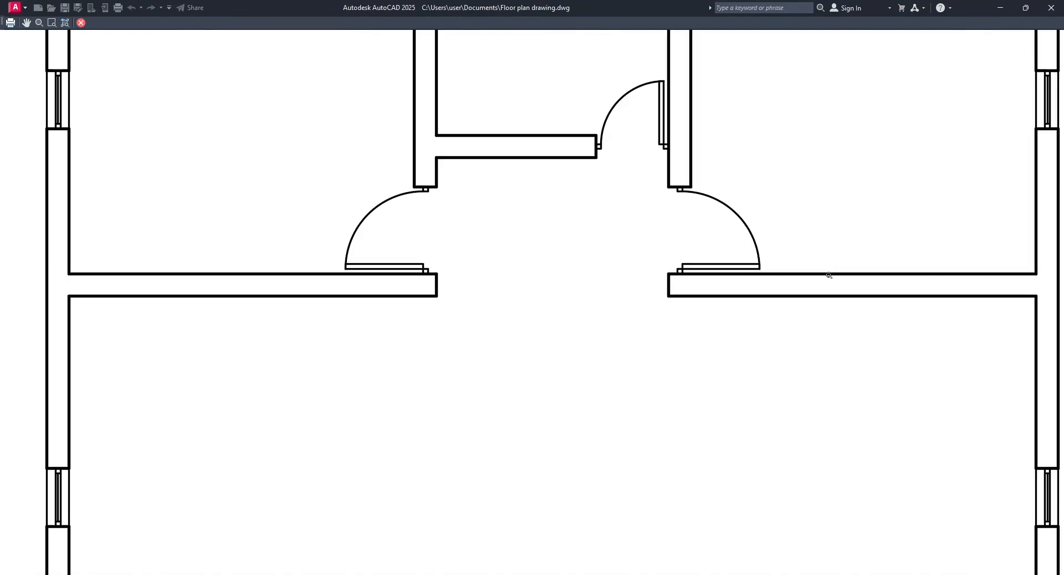
pyautogui.scroll(-2, 724, 192)
pyautogui.scroll(-3, 608, 302)
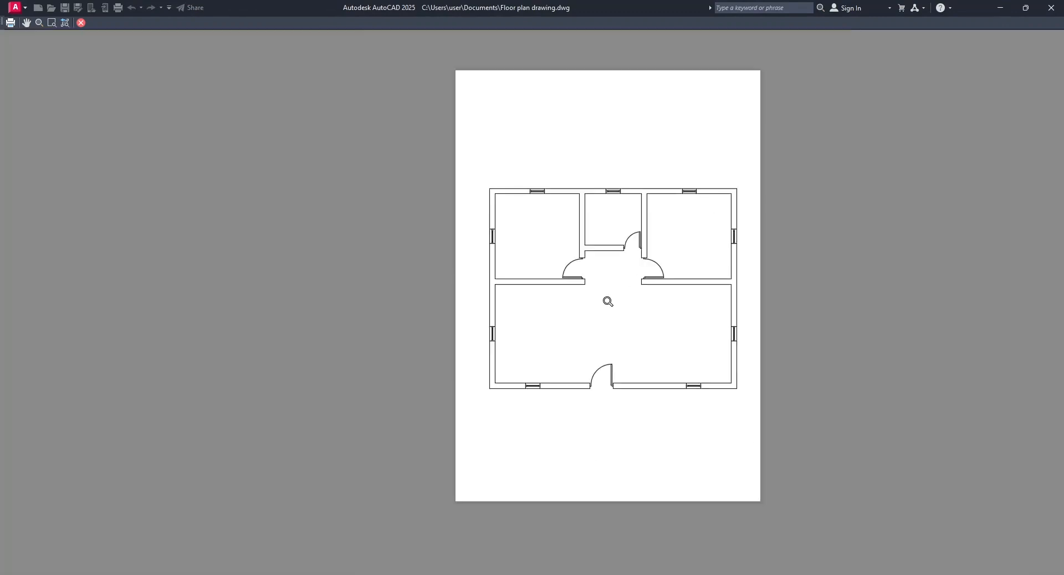
pyautogui.rightClick(608, 301)
pyautogui.click(653, 309)
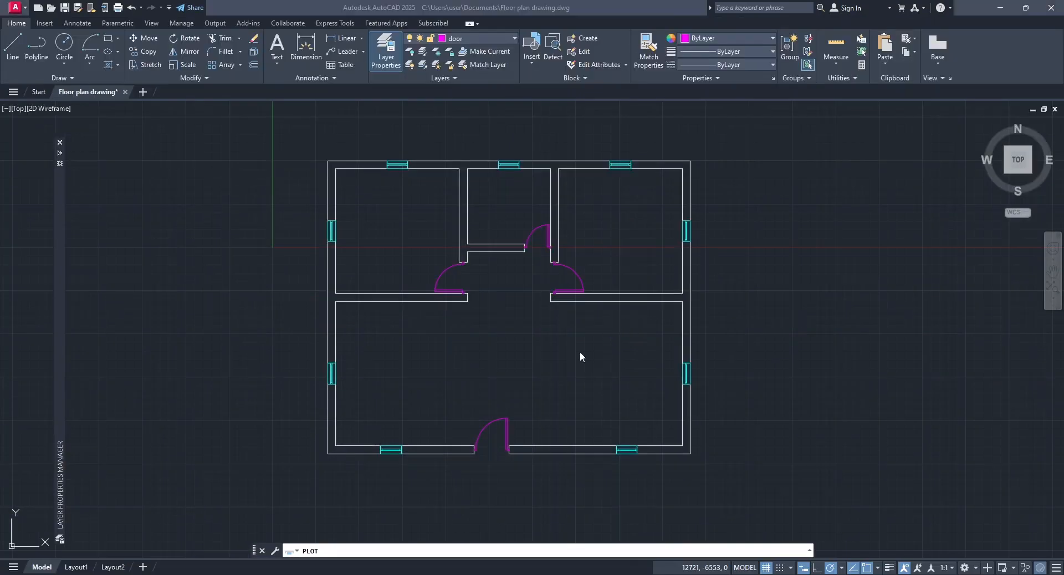
# Set the plot style table to acad.ctb without assigning it to all layouts, and plot to Floor plan drawing-Model.pdf in Documents.
pyautogui.click(720, 229)
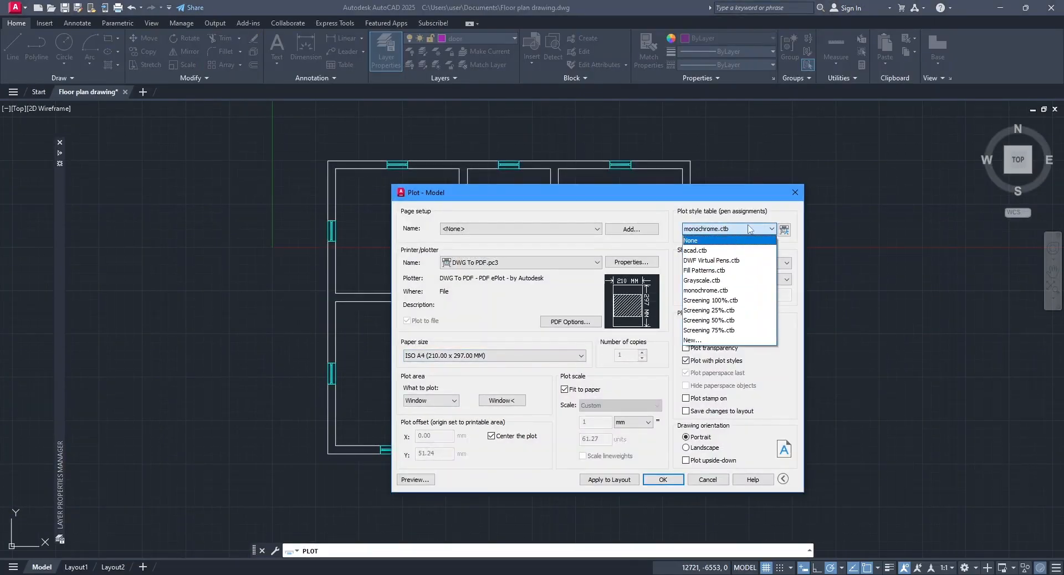
pyautogui.click(730, 250)
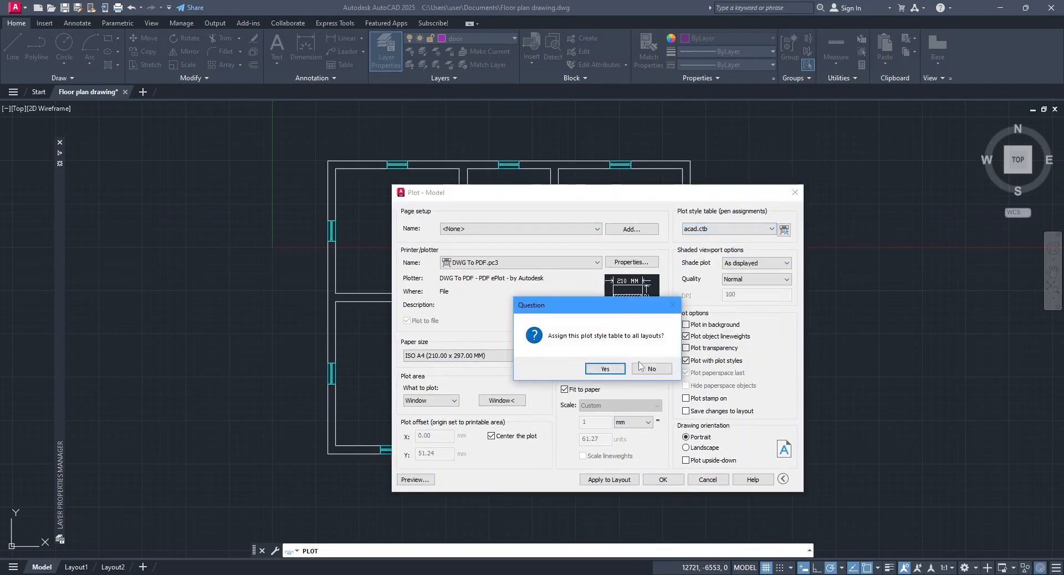
pyautogui.click(641, 369)
pyautogui.click(663, 480)
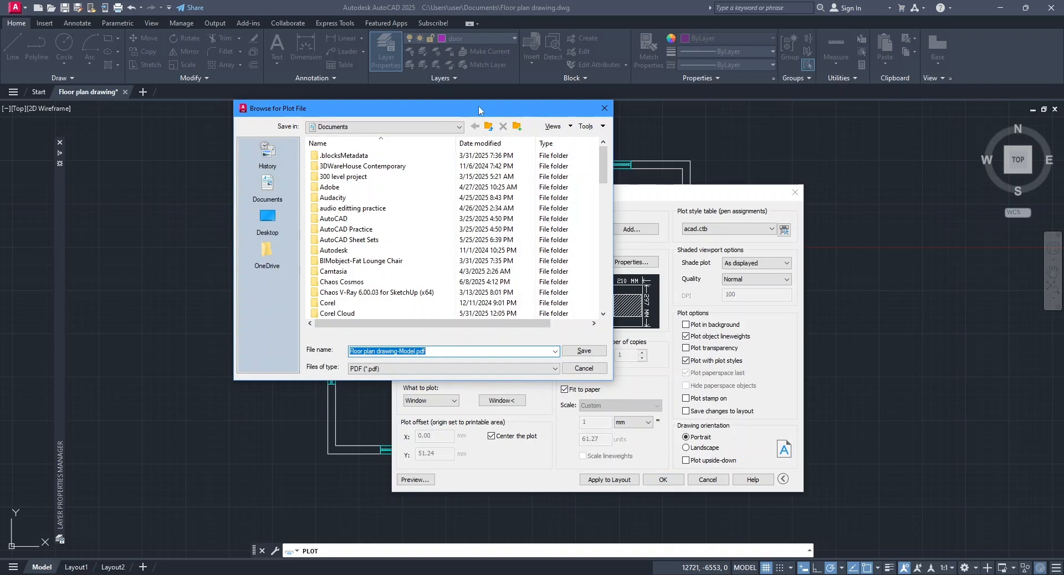
pyautogui.click(599, 353)
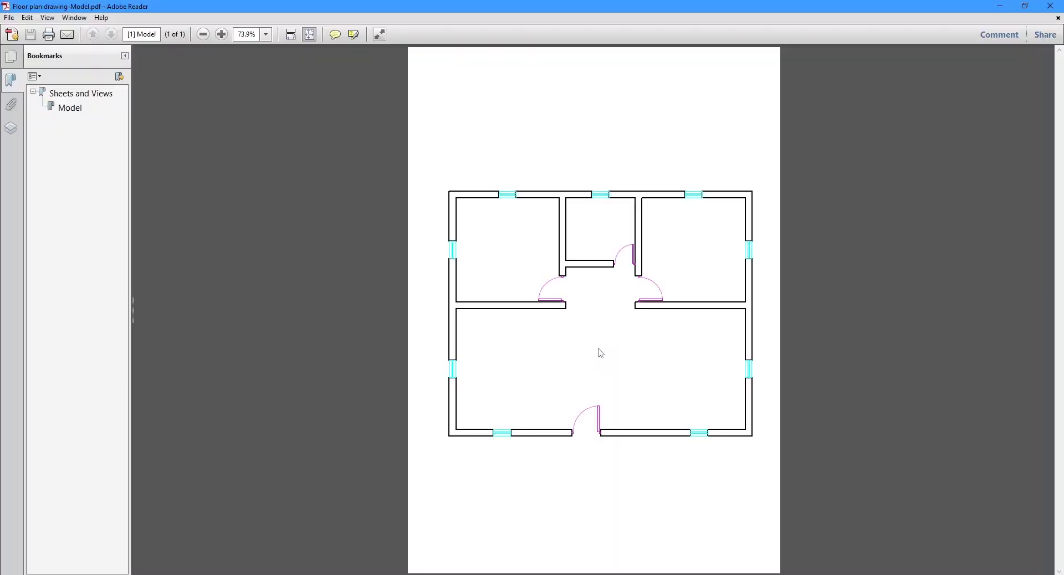
# Hide the door and window layers in the plotted PDF in Adobe Reader, and show both again.
pyautogui.click(11, 132)
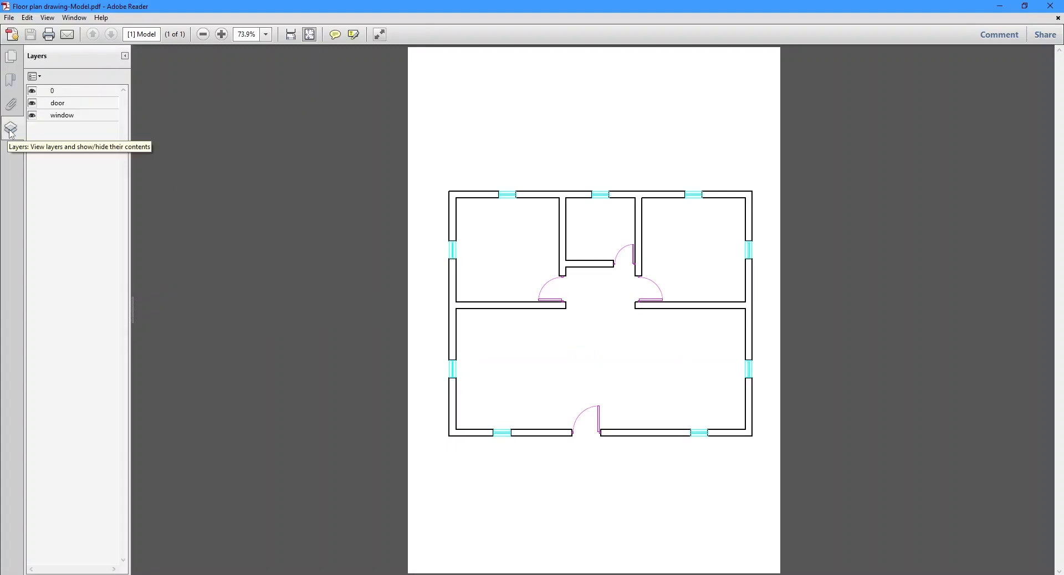
pyautogui.click(32, 104)
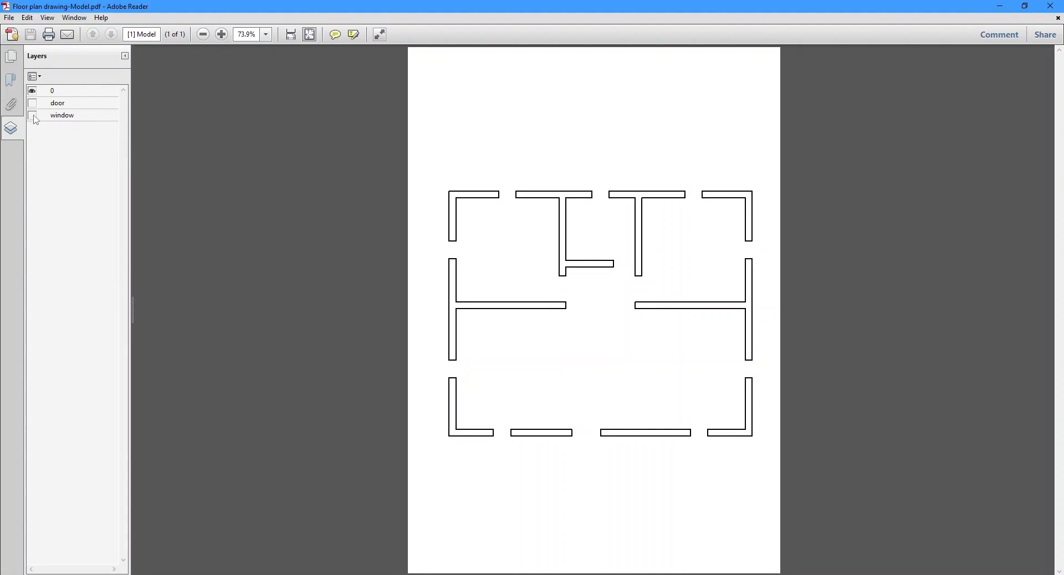
pyautogui.click(32, 103)
pyautogui.click(33, 116)
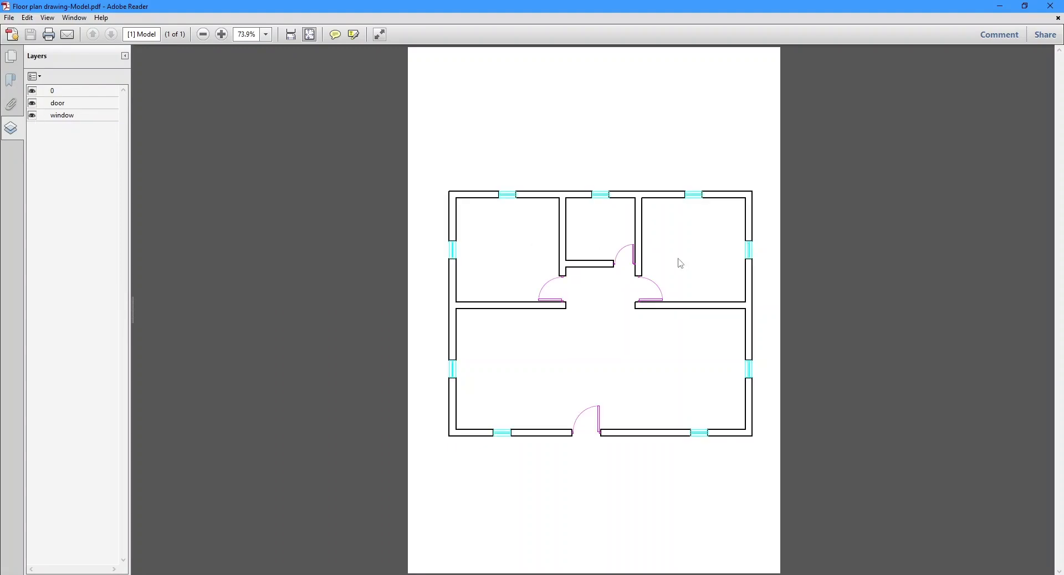
# Examine the lineweights and colours of the walls, windows and doors in the plotted PDF.
pyautogui.keyDown('ctrl'); pyautogui.scroll(5, 649, 225); pyautogui.keyUp('ctrl')
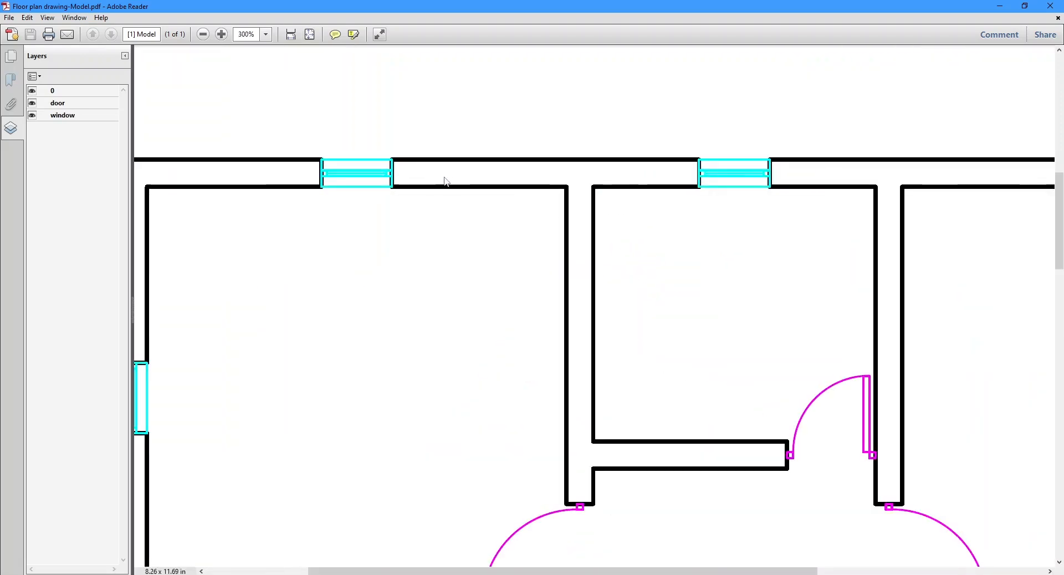
pyautogui.keyDown('ctrl'); pyautogui.scroll(-2, 406, 186); pyautogui.keyUp('ctrl')
pyautogui.keyDown('ctrl'); pyautogui.scroll(3, 643, 375); pyautogui.keyUp('ctrl')
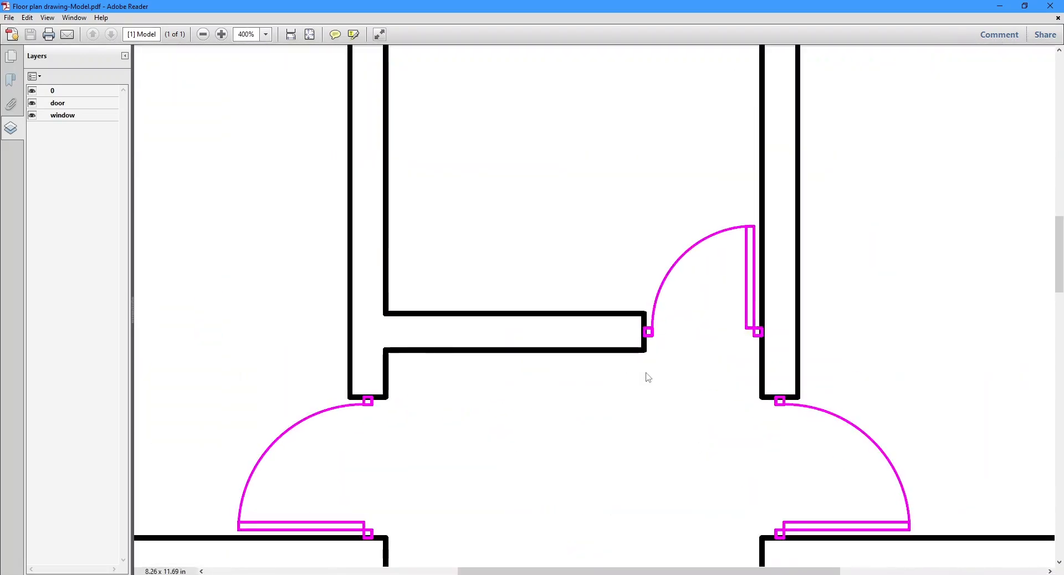
pyautogui.keyDown('ctrl'); pyautogui.scroll(-4, 650, 378); pyautogui.keyUp('ctrl')
pyautogui.keyDown('ctrl'); pyautogui.scroll(-2, 651, 378); pyautogui.keyUp('ctrl')
pyautogui.keyDown('ctrl'); pyautogui.scroll(3, 604, 391); pyautogui.keyUp('ctrl')
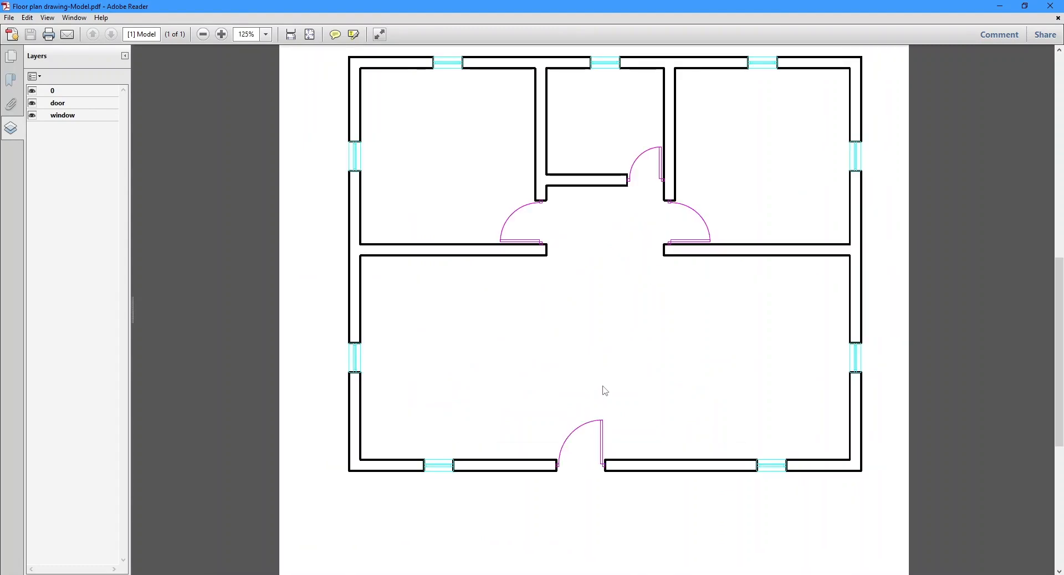
pyautogui.keyDown('ctrl'); pyautogui.scroll(-3, 604, 392); pyautogui.keyUp('ctrl')
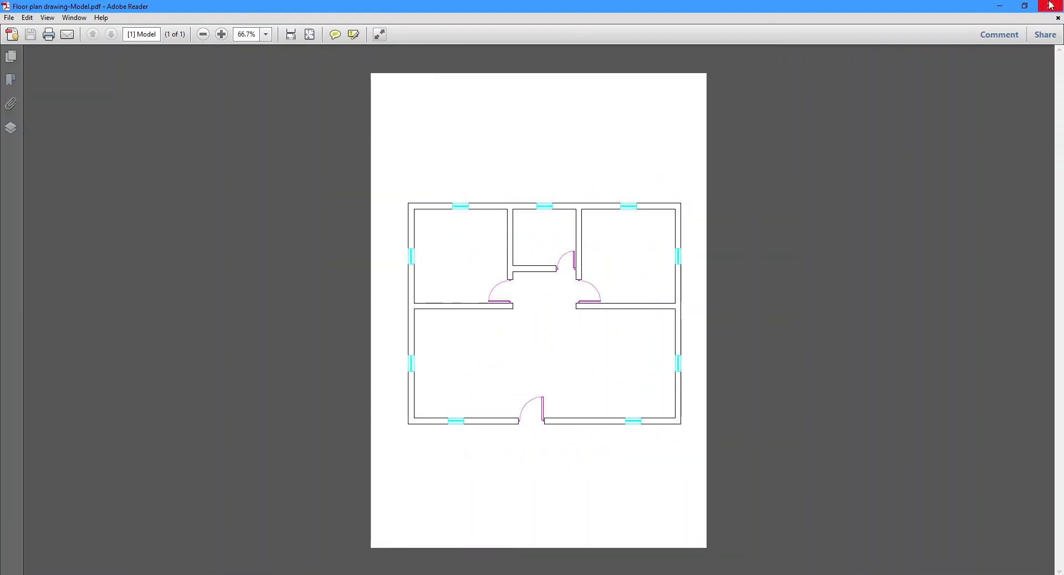
# Close the plotted PDF, return to AutoCAD and save the floor plan drawing.
pyautogui.click(1051, 6)
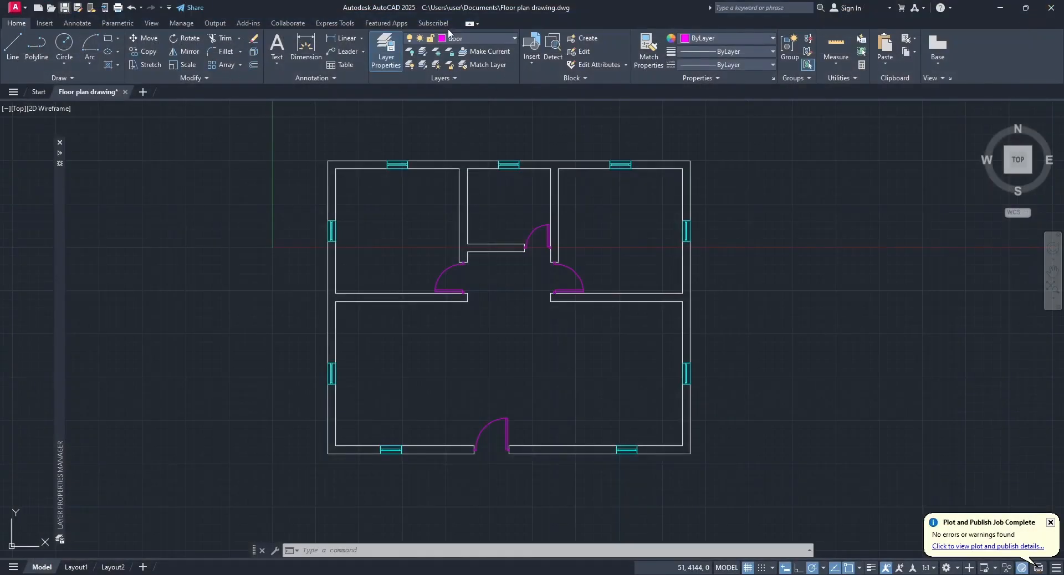
pyautogui.hotkey('ctrl', 's')
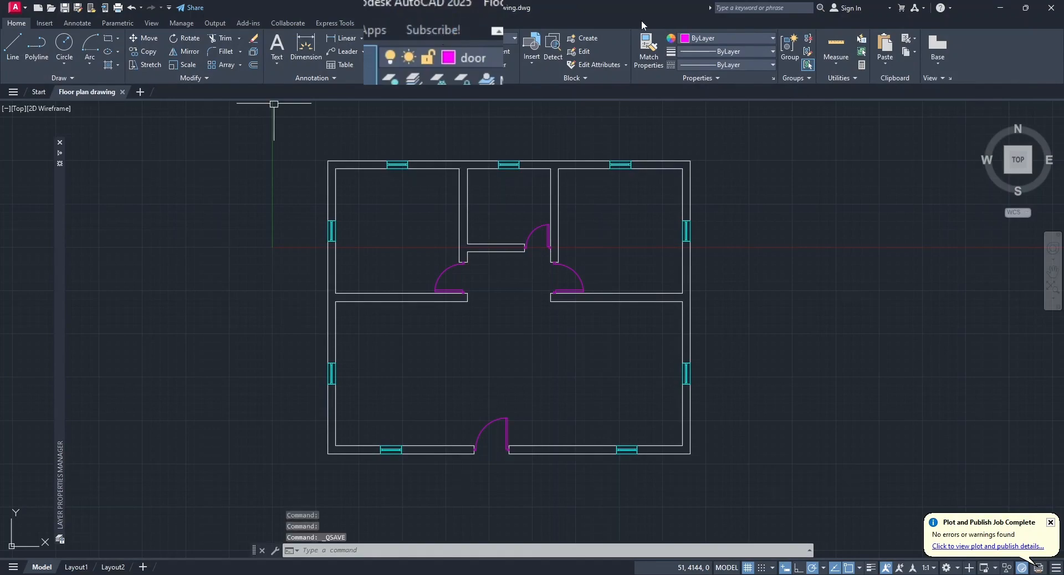